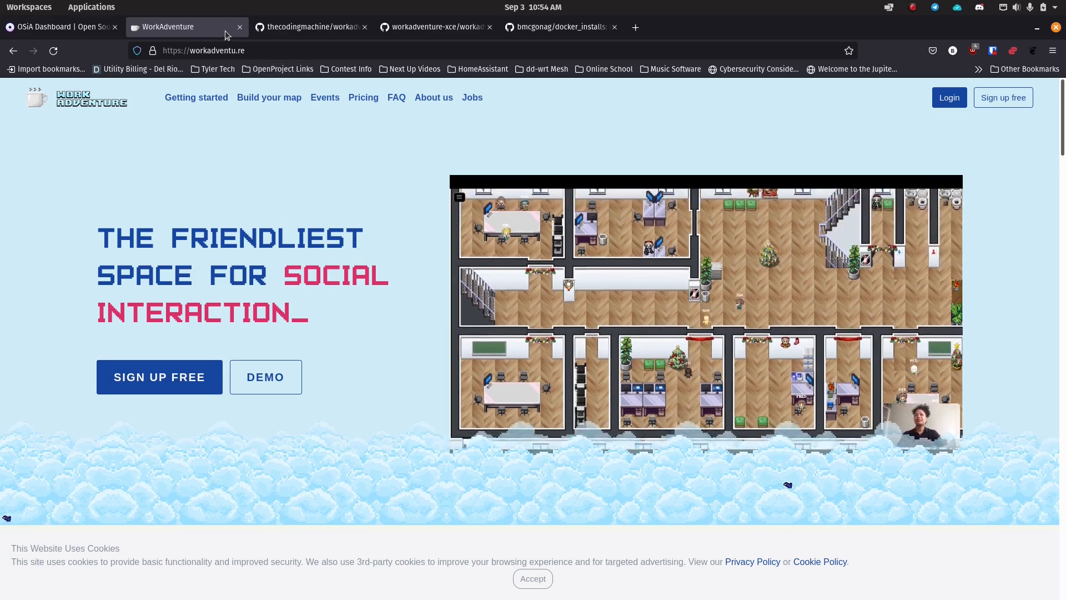
# Step: Show the thecodingmachine/workadventure repository, then the workadventure-xce fork page
pyautogui.click(314, 27)
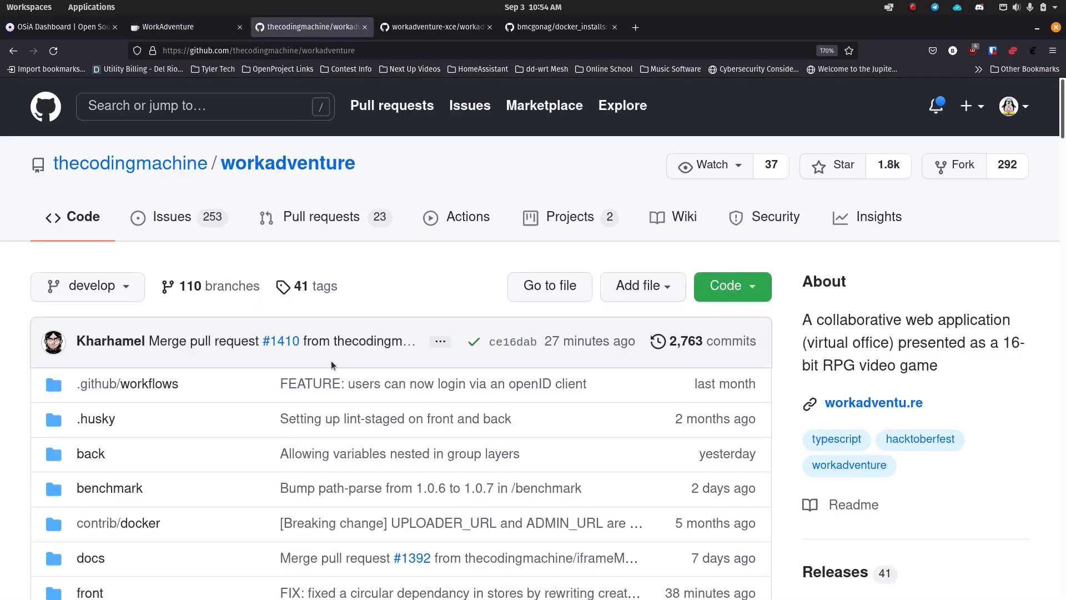
pyautogui.click(418, 29)
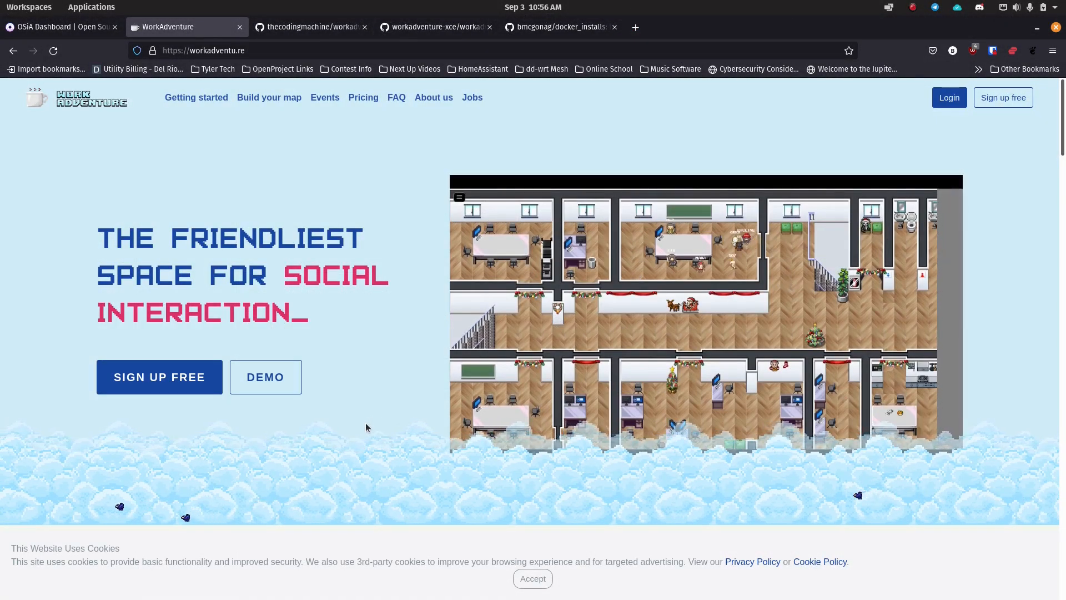
pyautogui.click(305, 27)
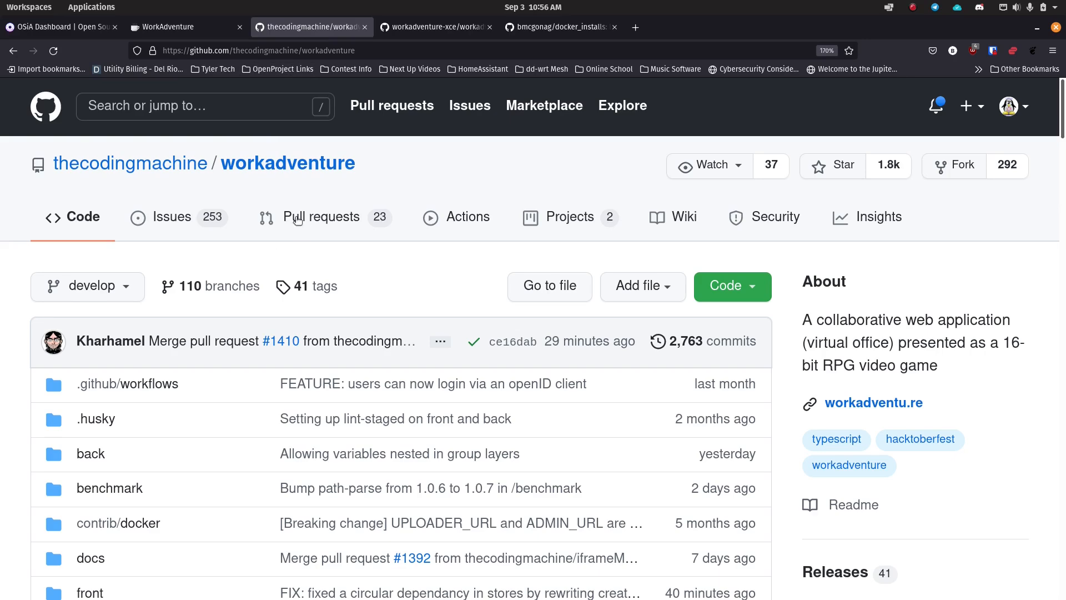
pyautogui.scroll(-8, 210, 442)
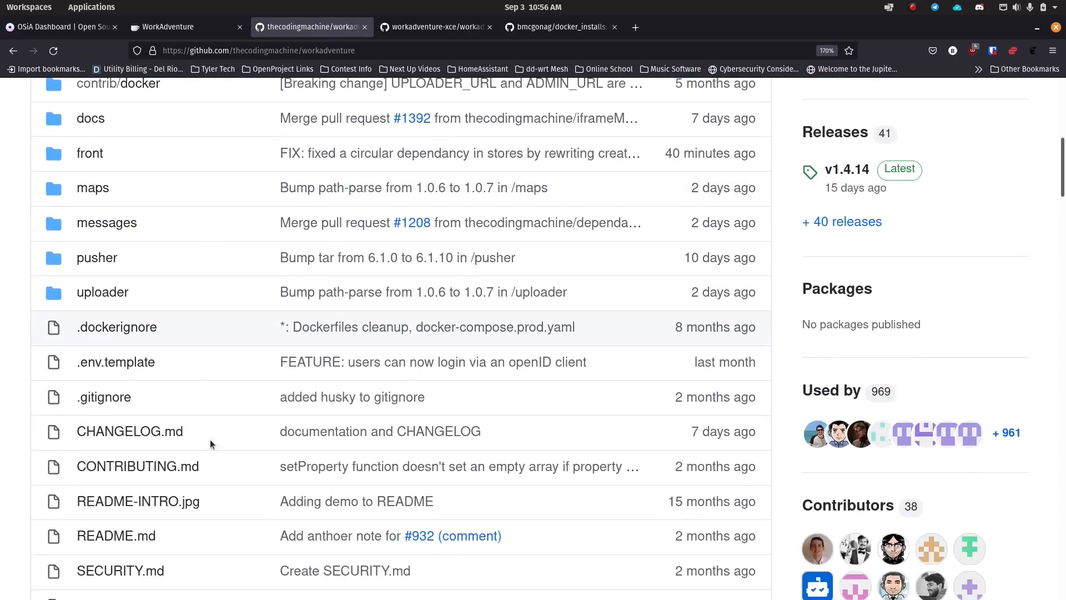
pyautogui.scroll(-6, 210, 439)
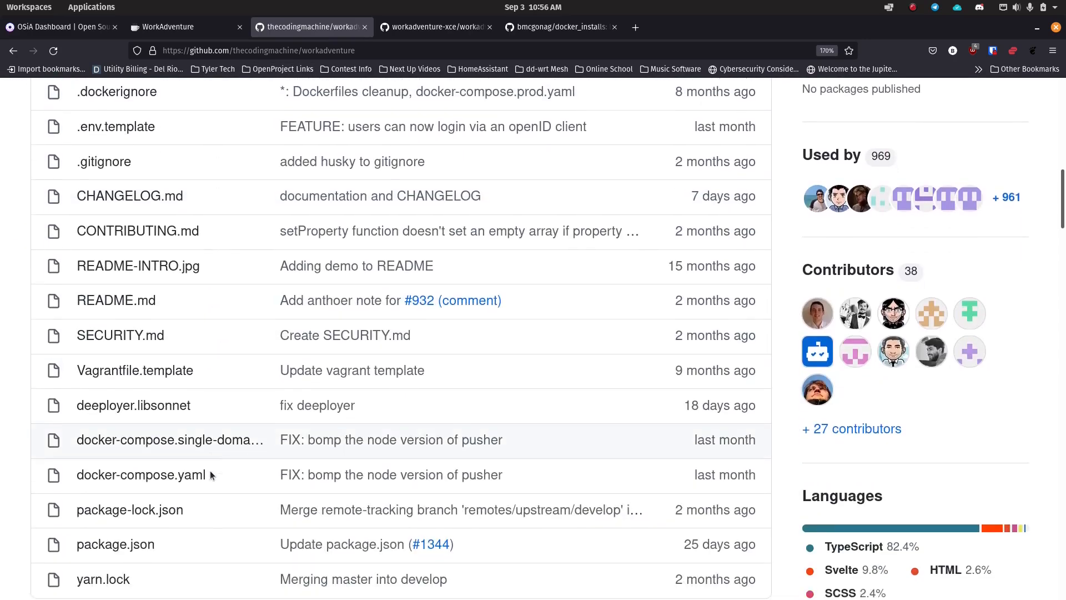
pyautogui.scroll(-7, 210, 471)
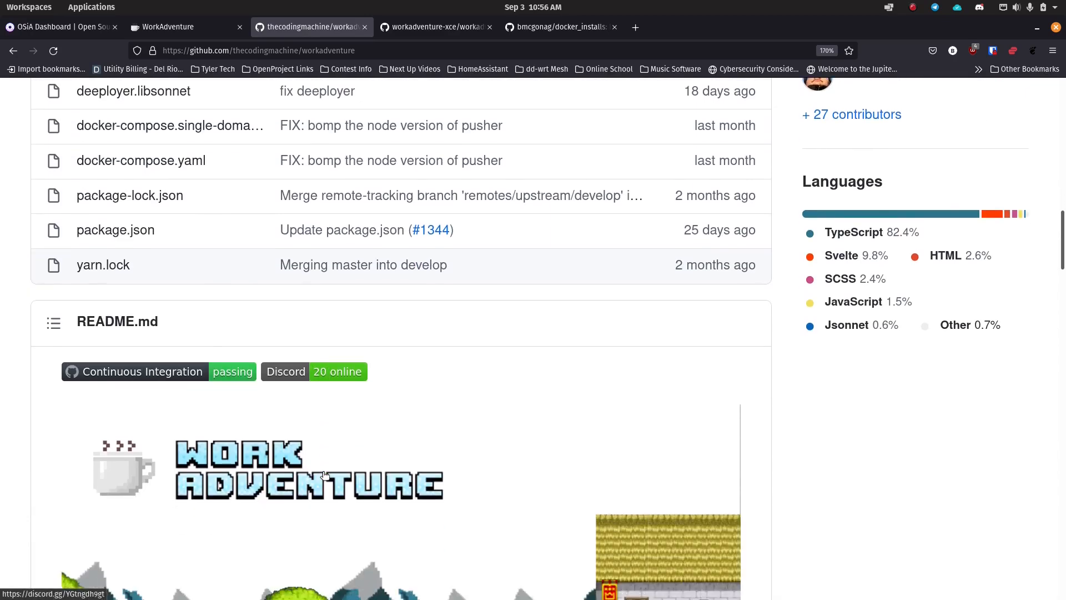
pyautogui.scroll(-2, 320, 478)
pyautogui.scroll(-4, 297, 485)
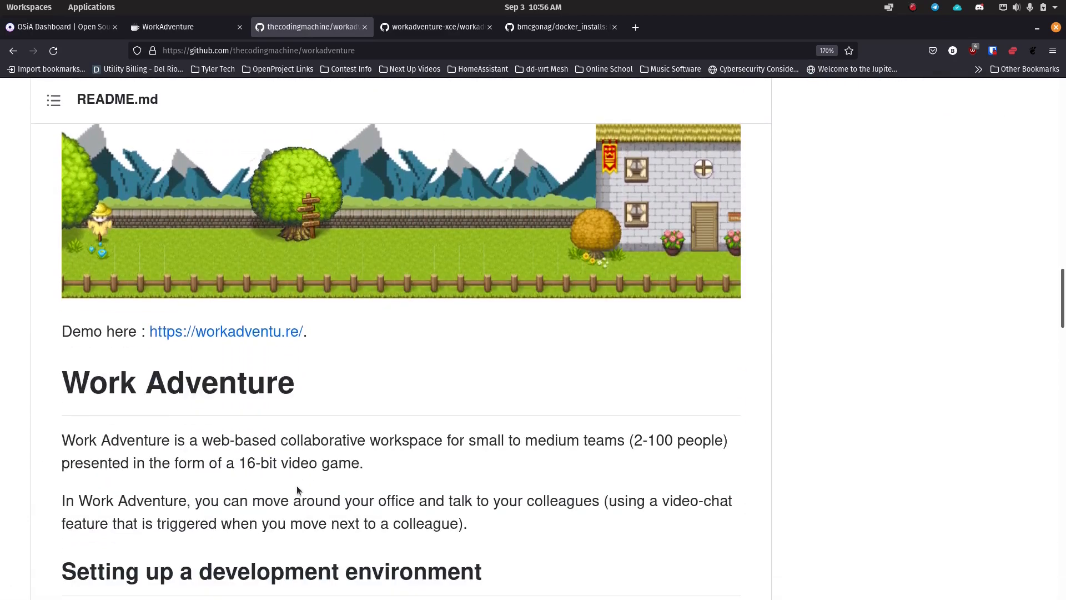
pyautogui.scroll(-2, 296, 485)
pyautogui.scroll(-2, 295, 485)
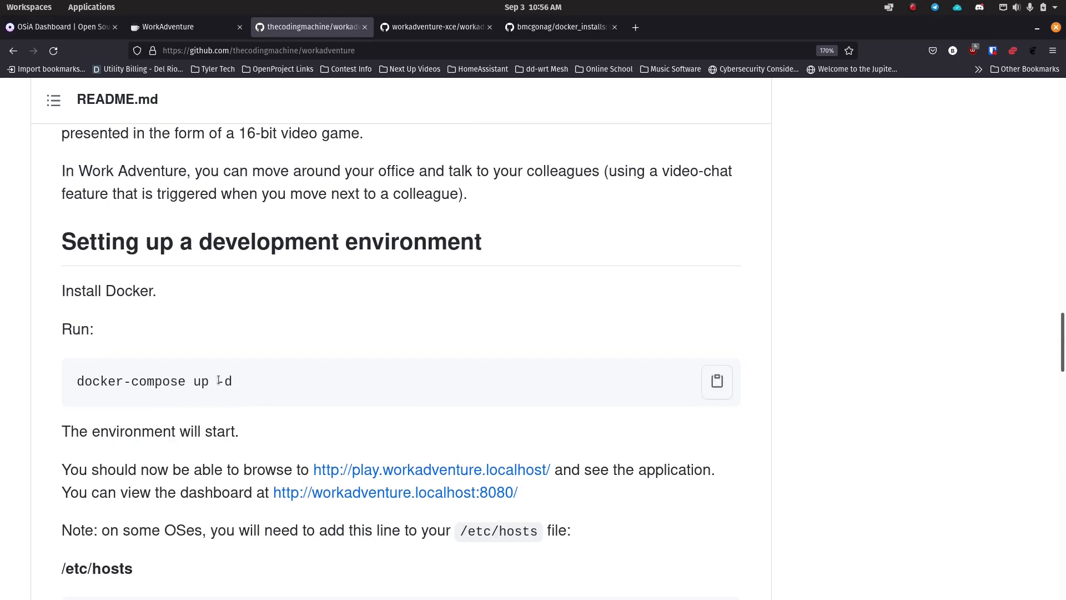
pyautogui.scroll(-3, 259, 432)
pyautogui.scroll(-1, 260, 435)
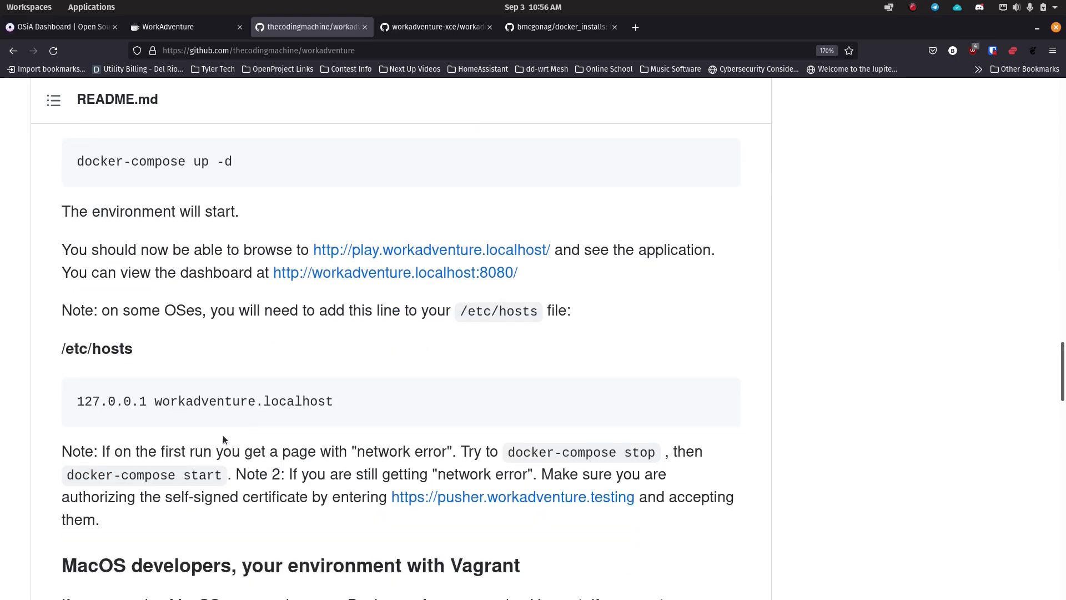
pyautogui.scroll(-2, 189, 429)
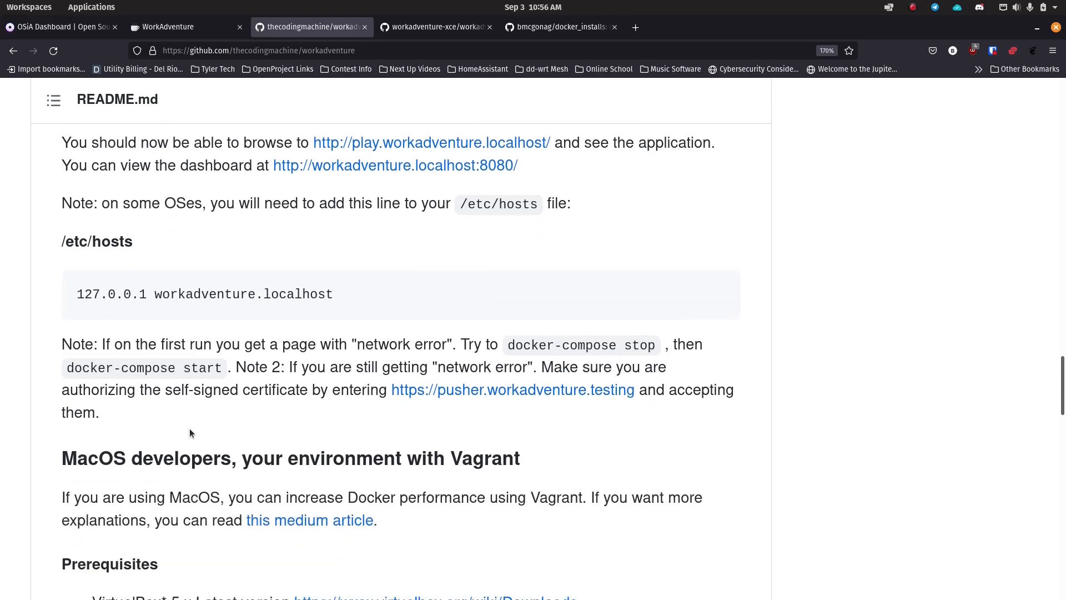
pyautogui.scroll(-6, 189, 433)
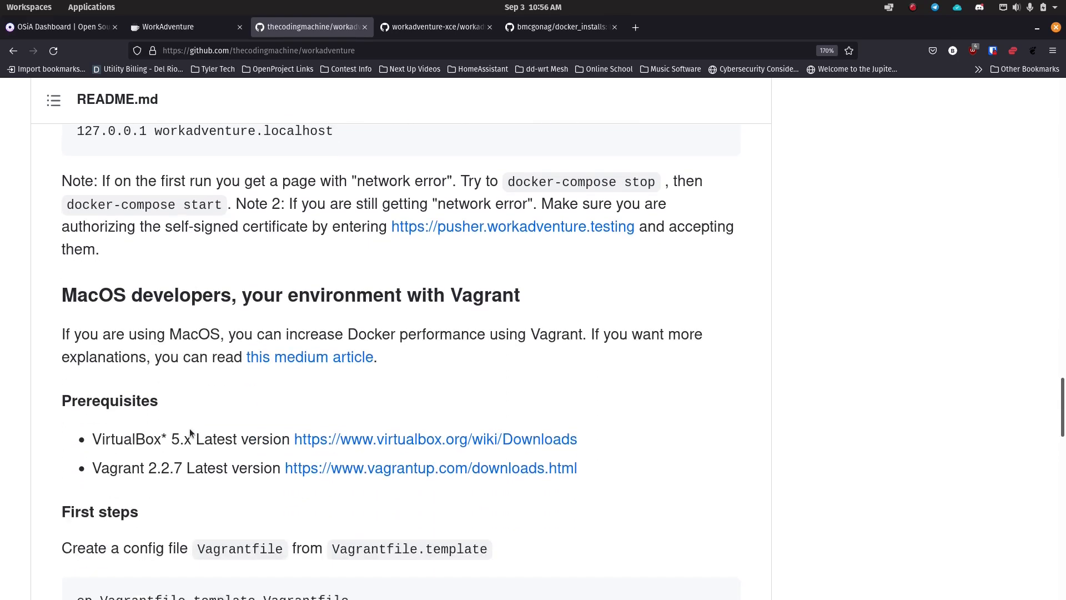
pyautogui.scroll(-11, 189, 430)
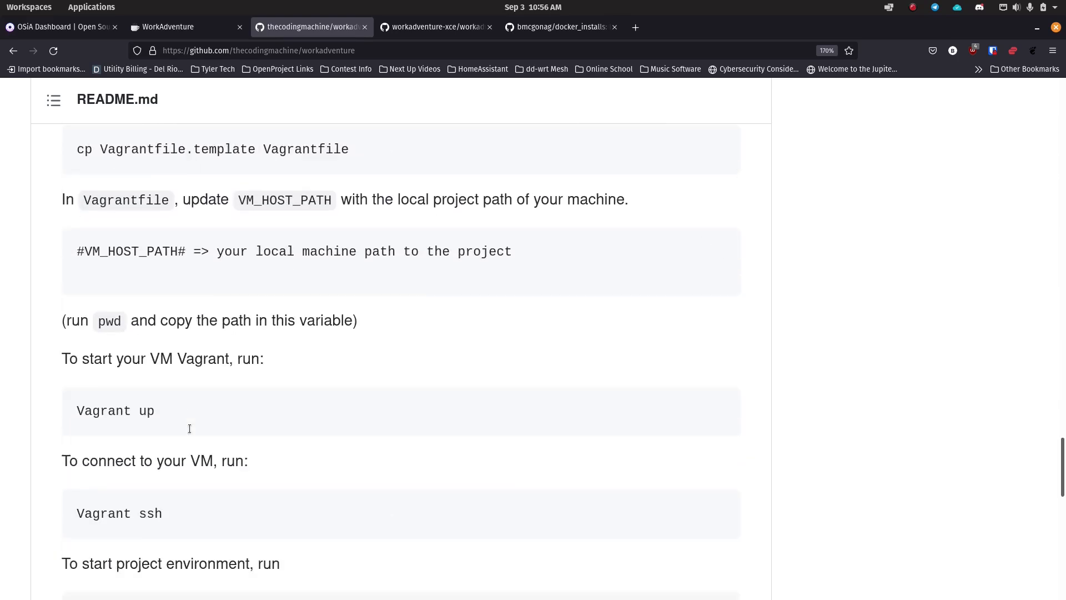
pyautogui.scroll(-10, 189, 428)
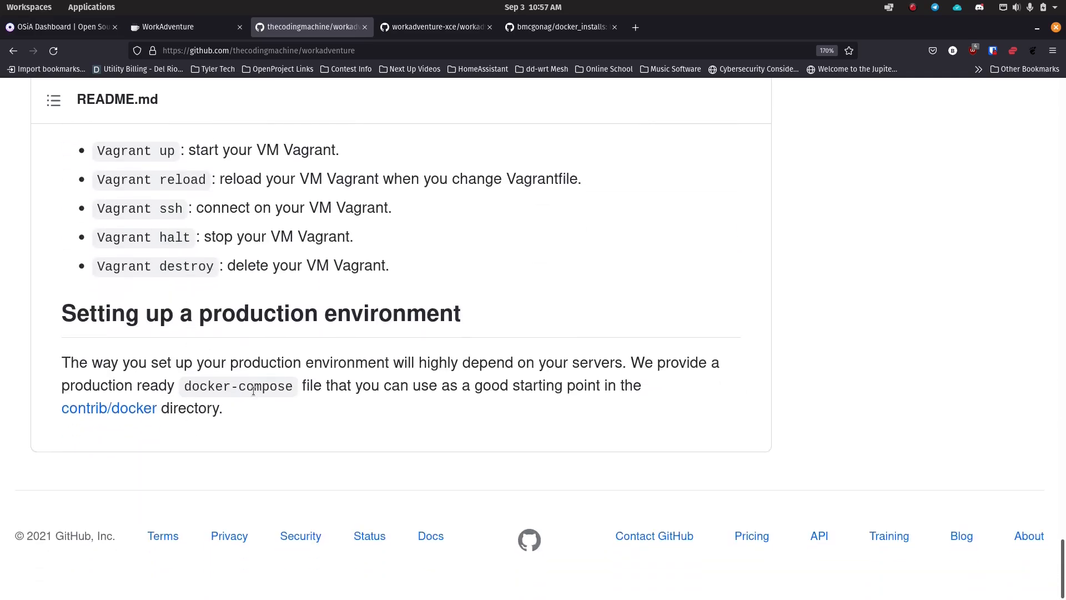
pyautogui.scroll(20, 255, 426)
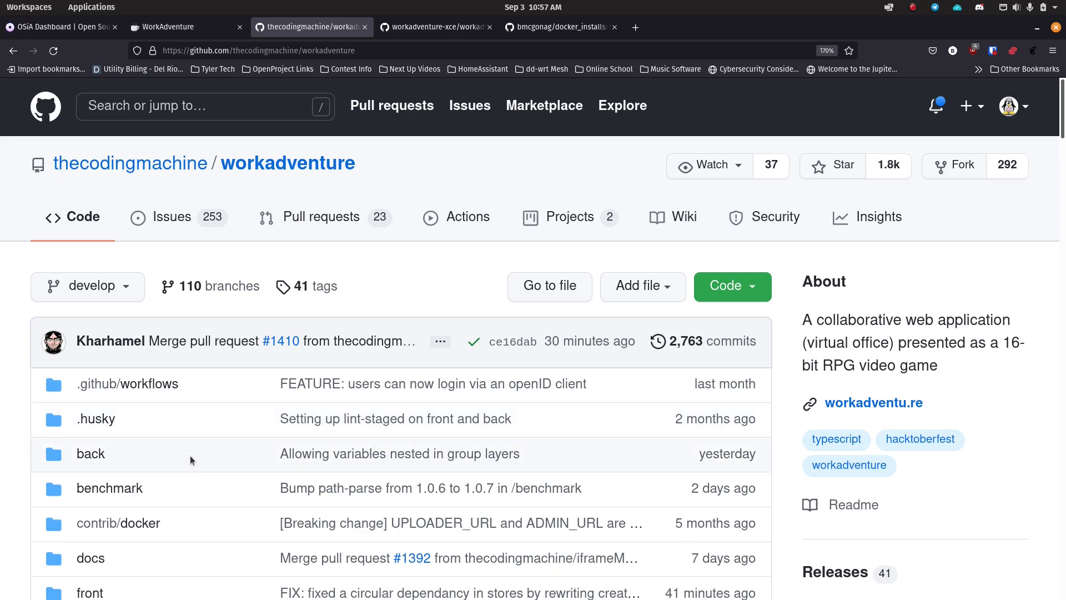
pyautogui.scroll(-5, 207, 488)
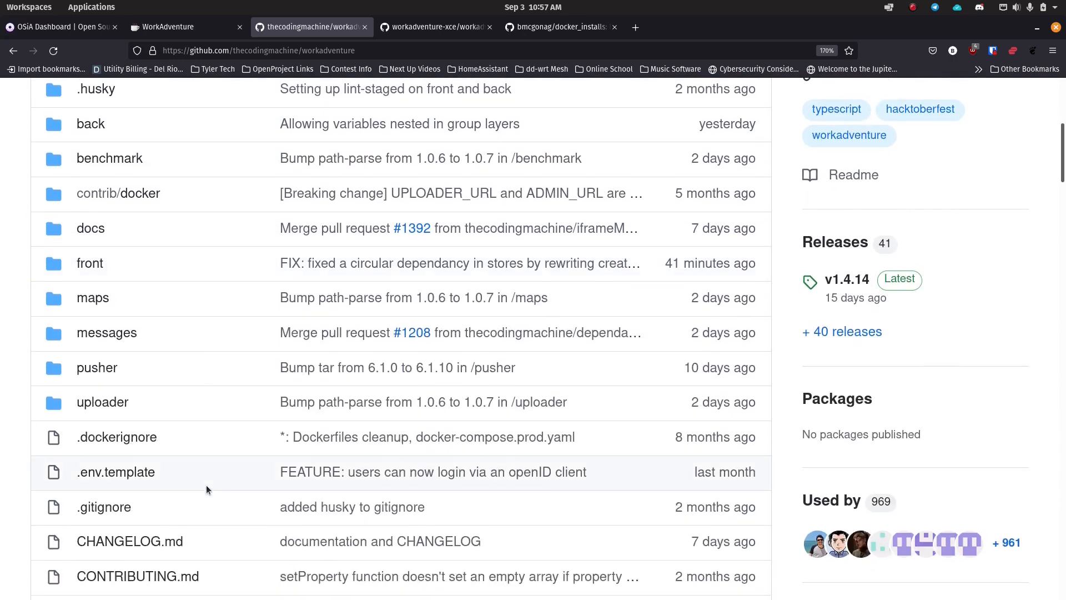
pyautogui.scroll(-2, 206, 488)
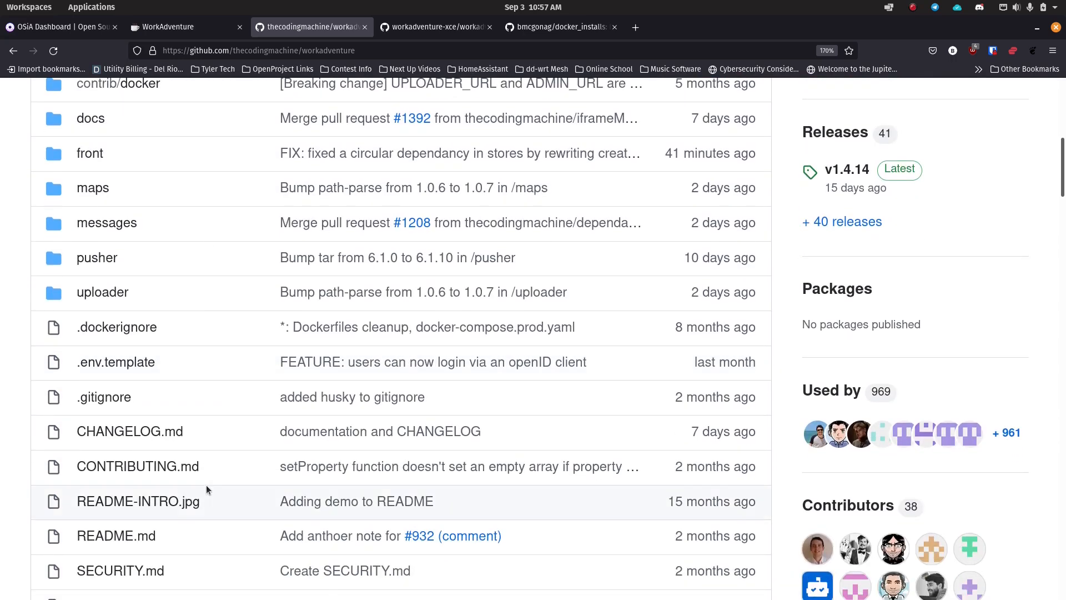
pyautogui.scroll(8, 207, 480)
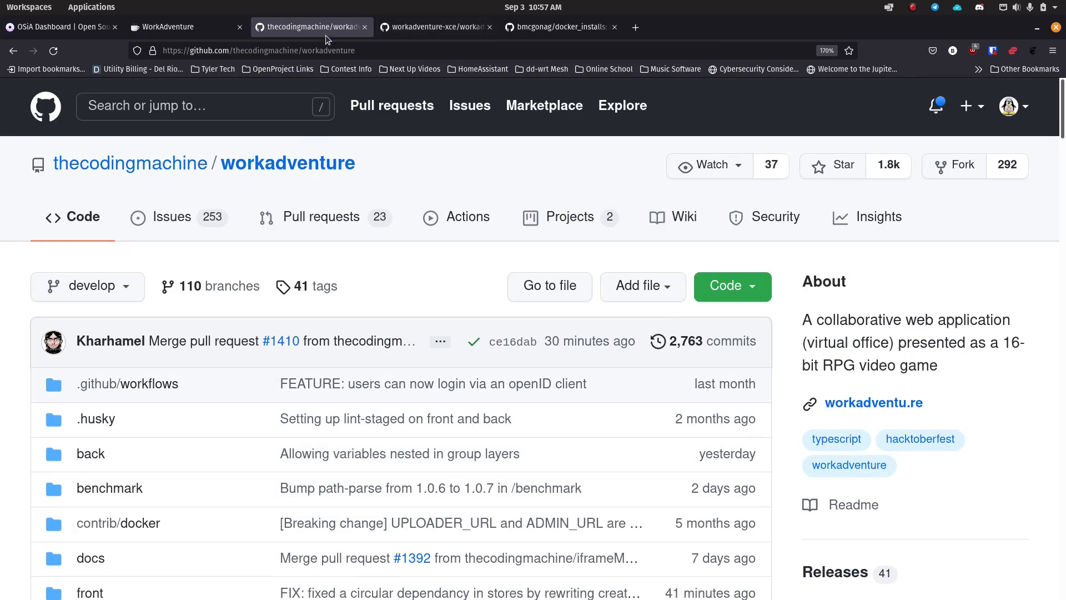
# Step: Browse the WorkAdventure landing page, then switch to the workadventure-xce fork on GitHub
pyautogui.click(184, 27)
pyautogui.scroll(-10, 357, 398)
pyautogui.scroll(-15, 360, 401)
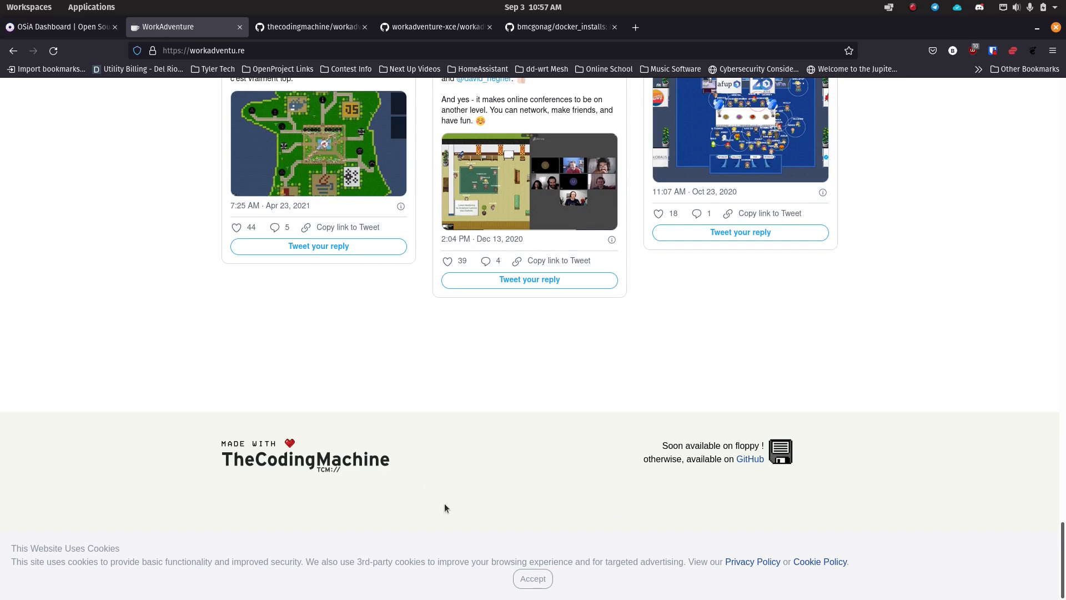
pyautogui.scroll(5, 446, 506)
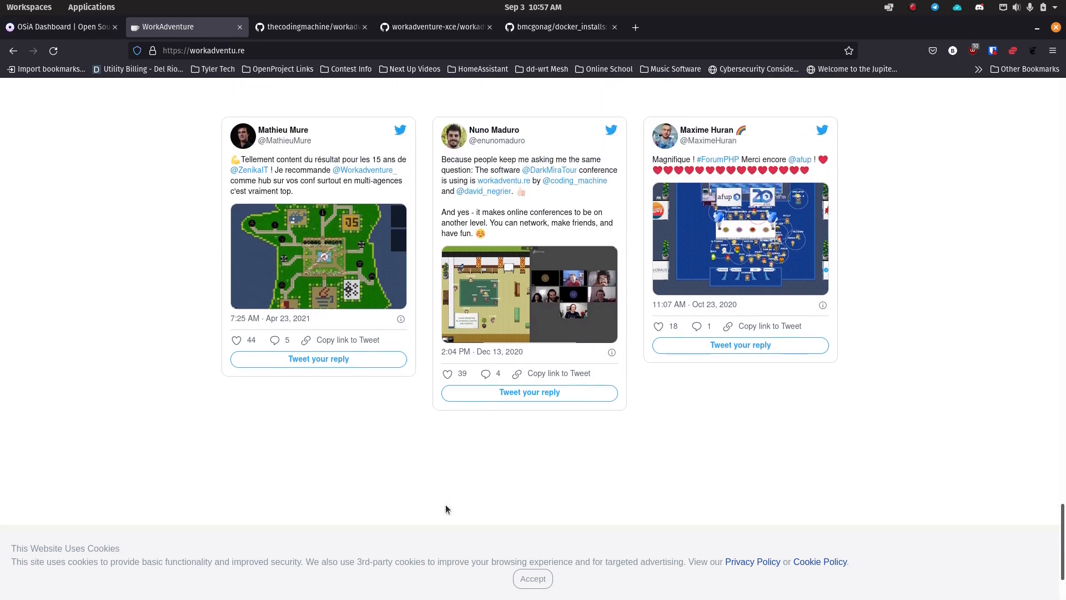
pyautogui.scroll(3, 434, 488)
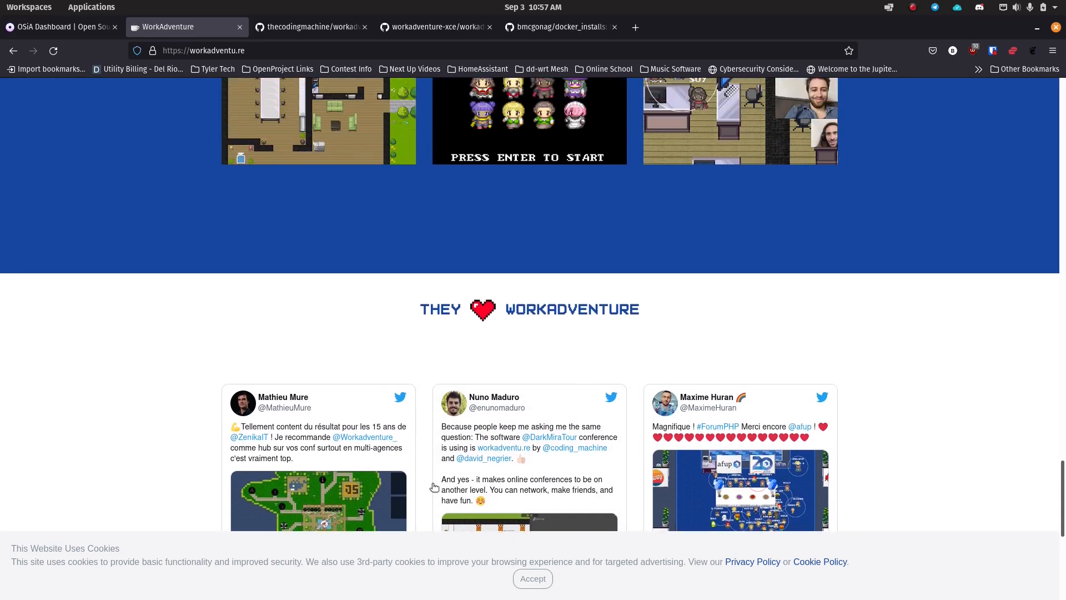
pyautogui.scroll(2, 435, 488)
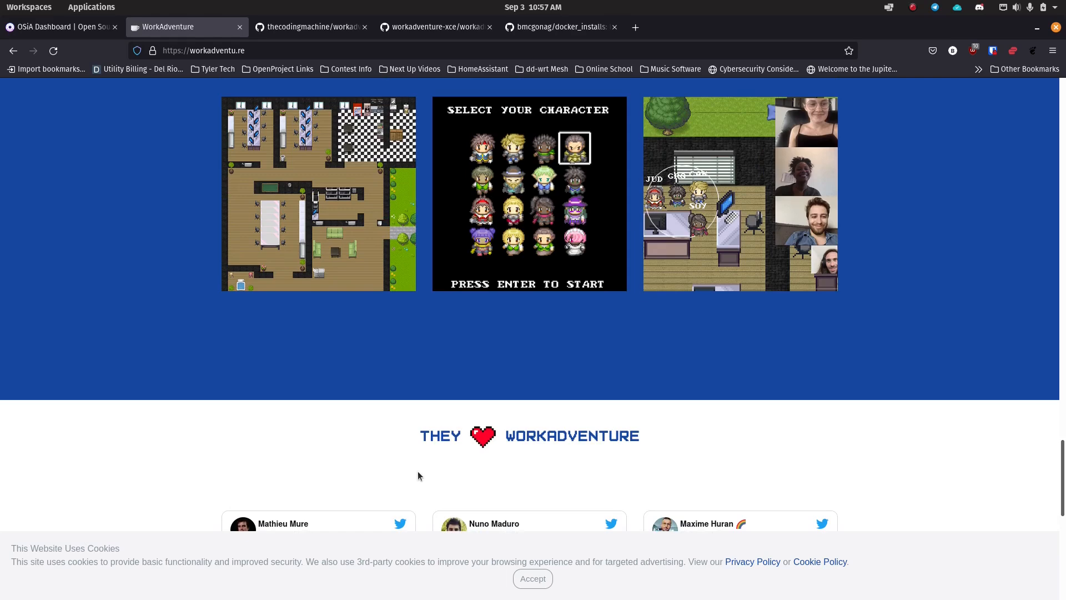
pyautogui.scroll(2, 417, 476)
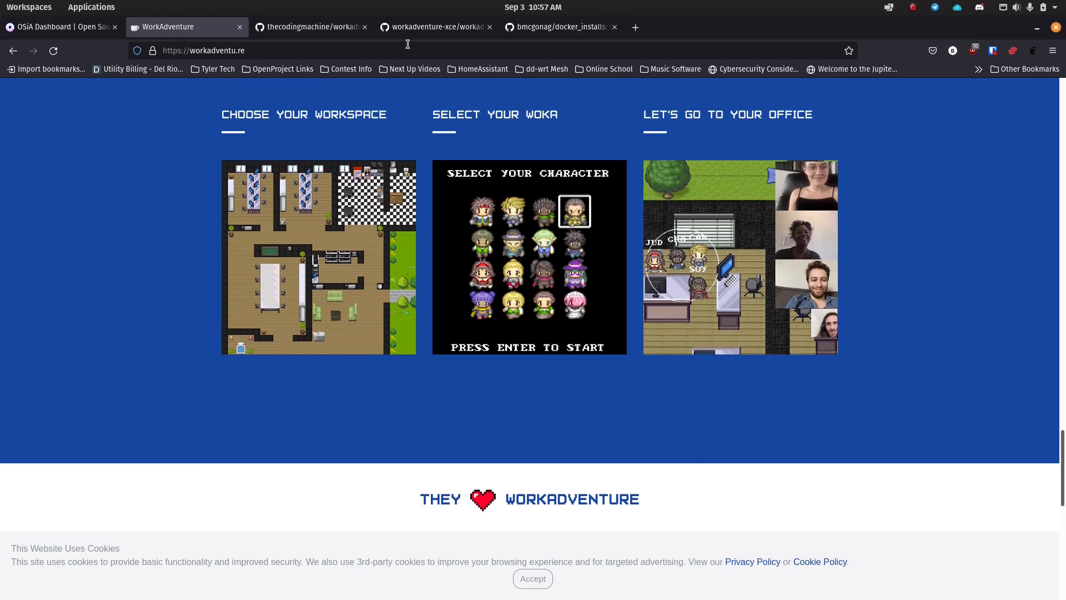
pyautogui.click(418, 30)
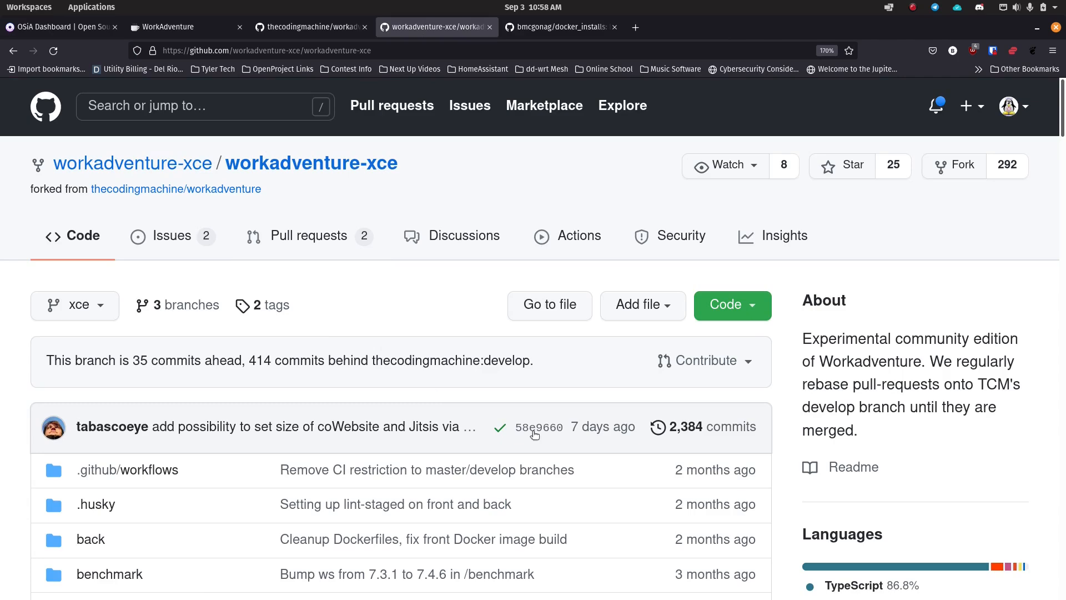
# Step: Look over the xce fork's files and the original workadventure repo, then move to docker_installs
pyautogui.scroll(-5, 582, 461)
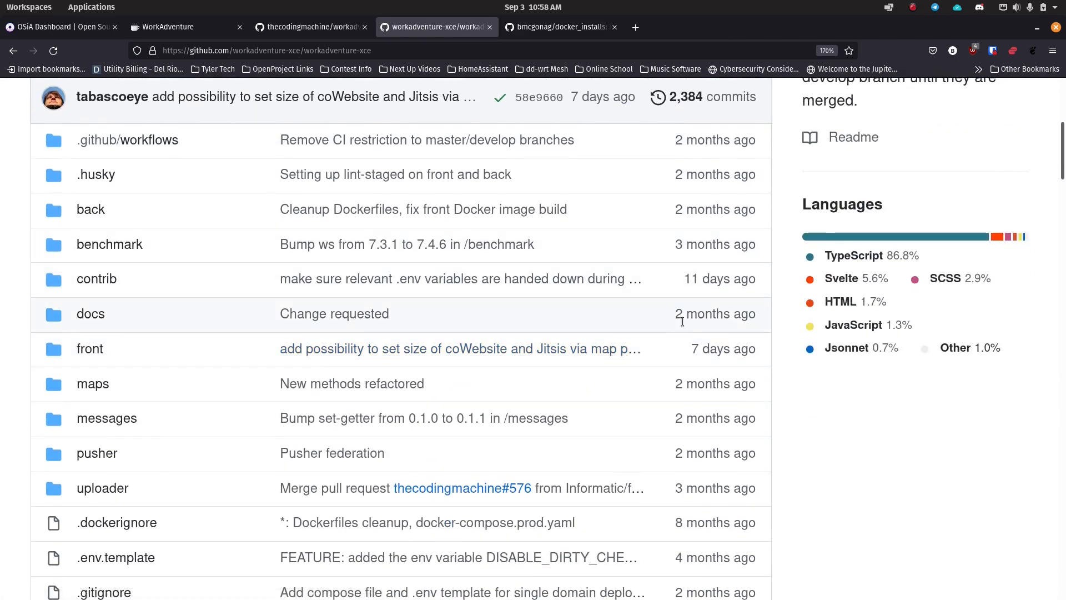
pyautogui.scroll(-2, 665, 463)
pyautogui.scroll(-4, 665, 464)
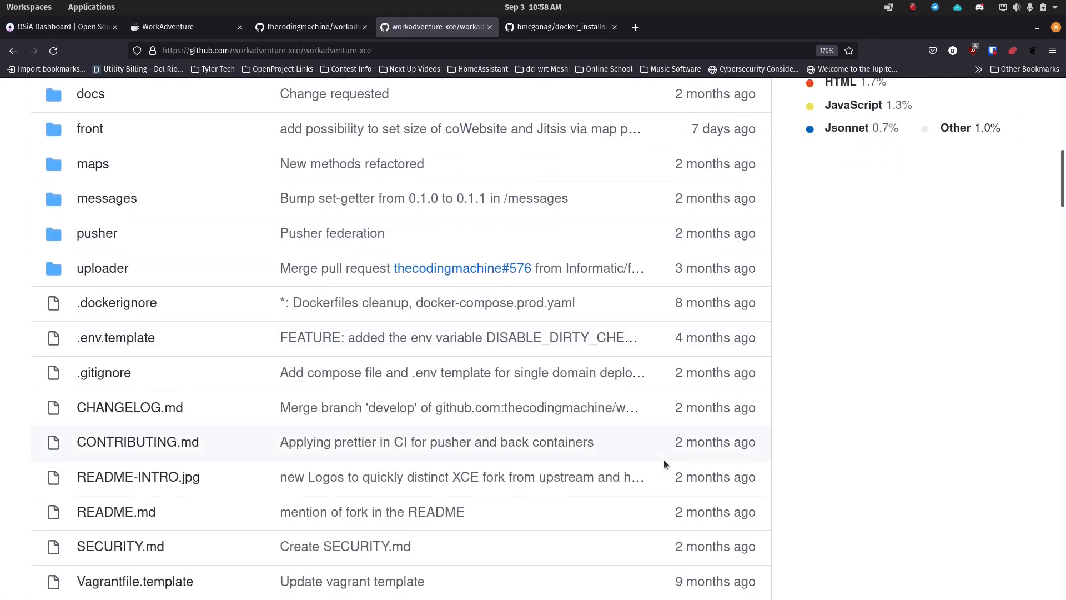
pyautogui.scroll(10, 676, 403)
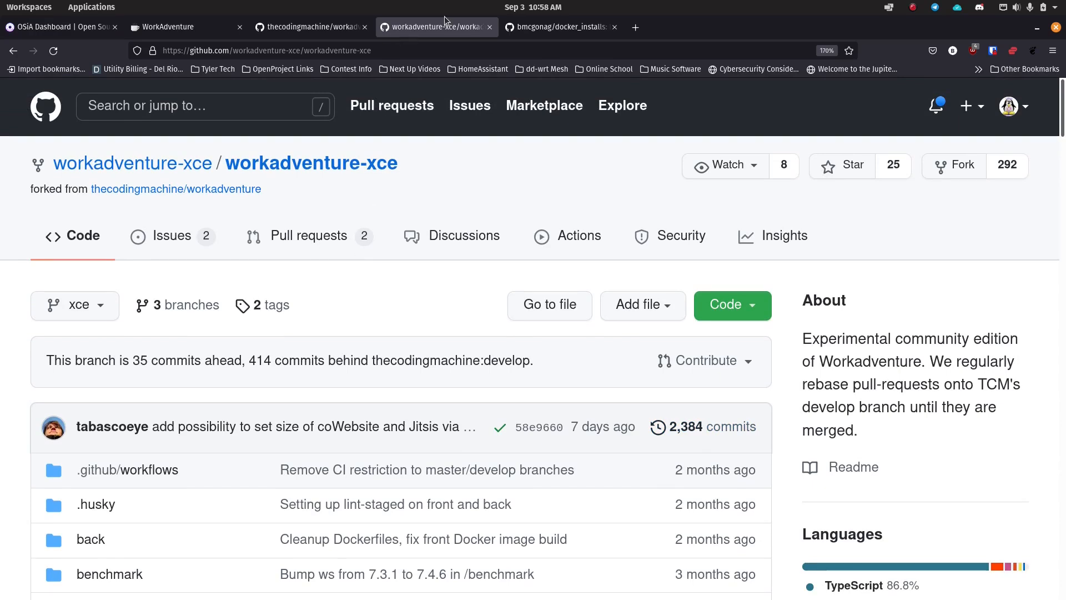
pyautogui.click(317, 27)
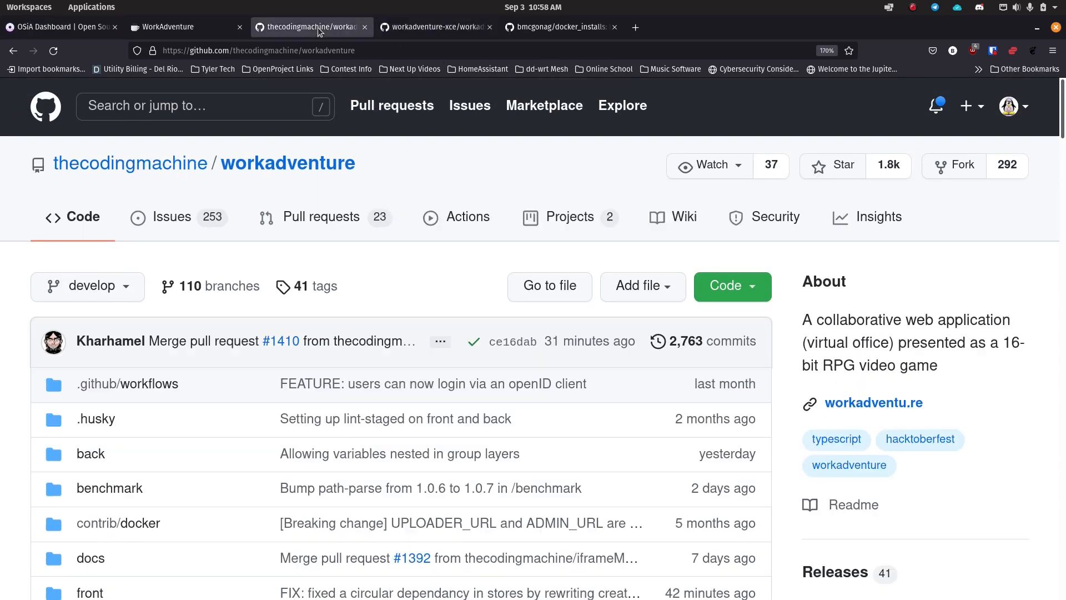
pyautogui.scroll(-5, 221, 328)
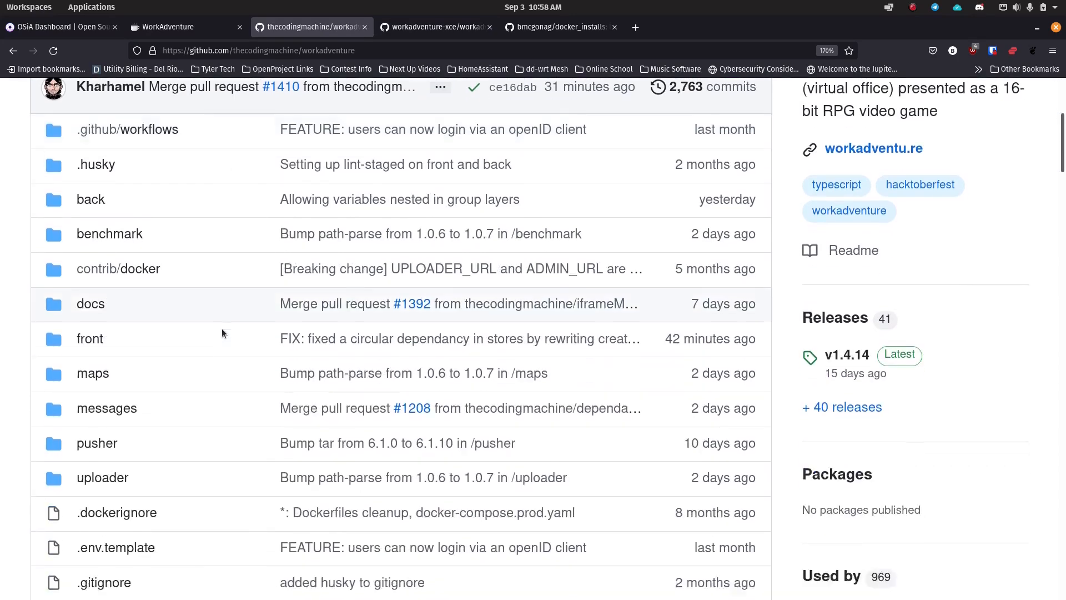
pyautogui.scroll(5, 221, 329)
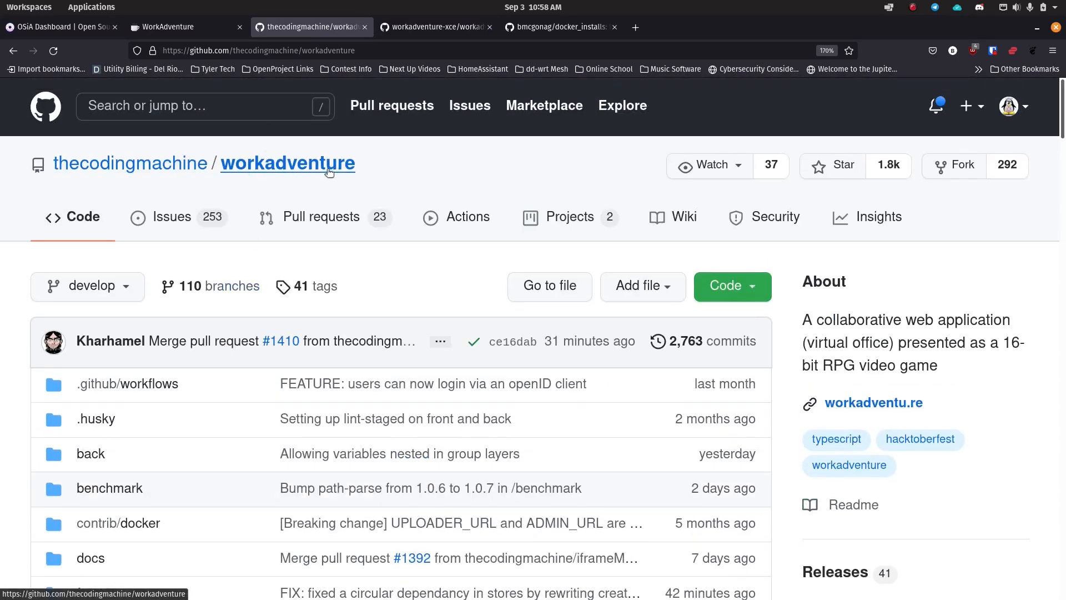
pyautogui.hotkey('ctrl', 'Tab')
pyautogui.hotkey('ctrl', 'Tab')
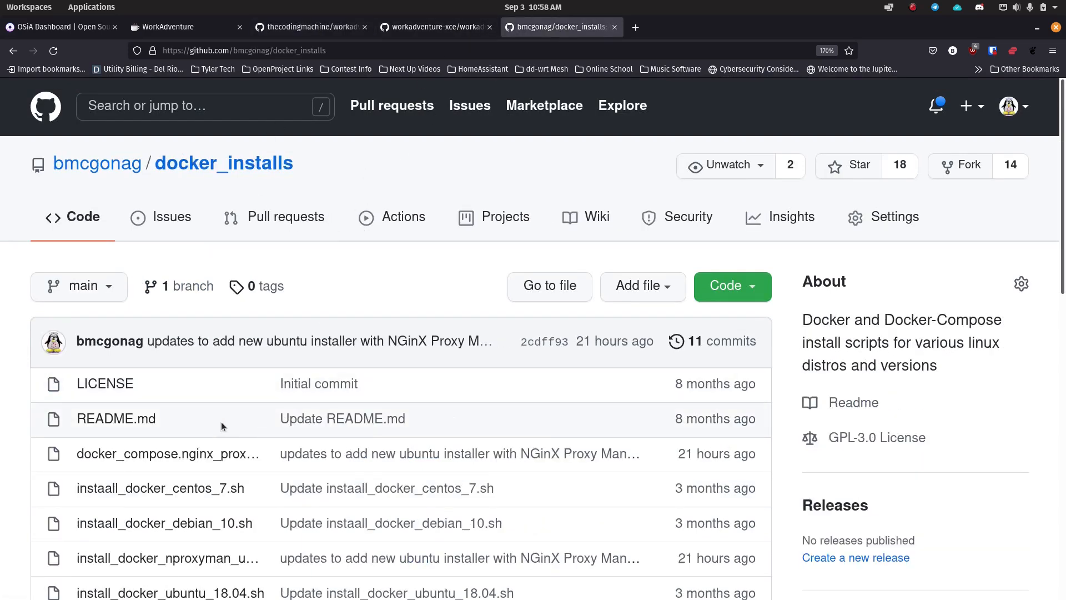
# Step: Skim the docker_installs scripts and return to the WorkAdventure website tab
pyautogui.scroll(-2, 221, 421)
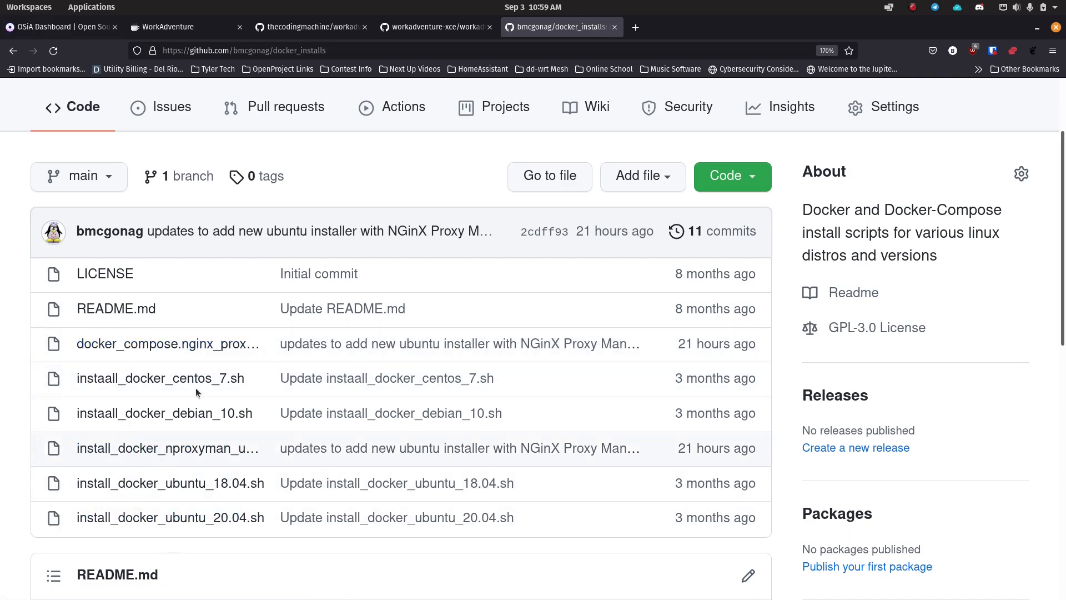
pyautogui.click(188, 28)
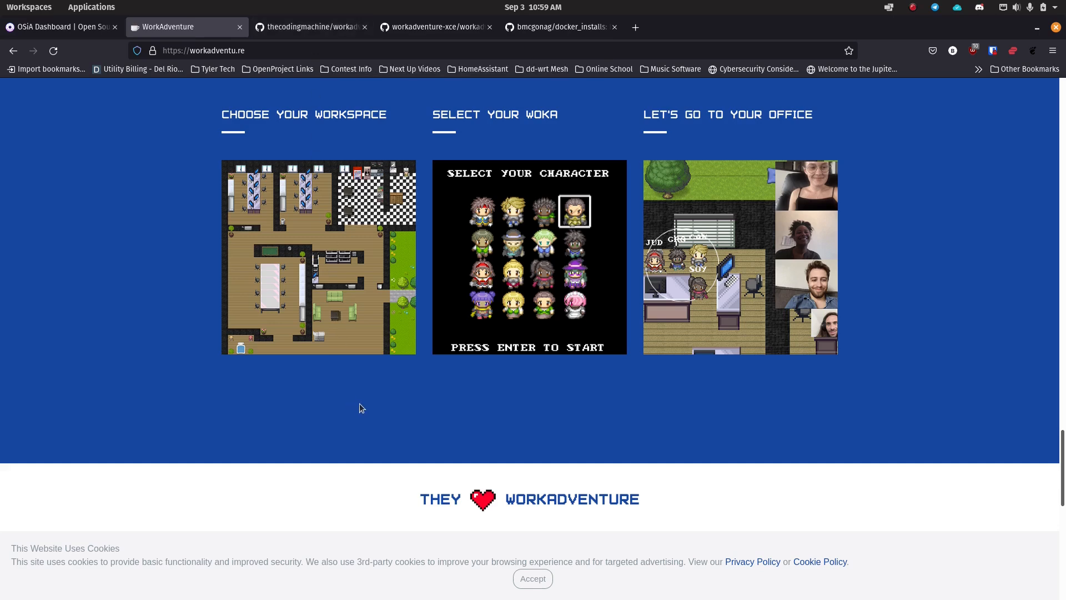
# Step: Open a Terminal window and enlarge its font
pyautogui.scroll(-6, 359, 403)
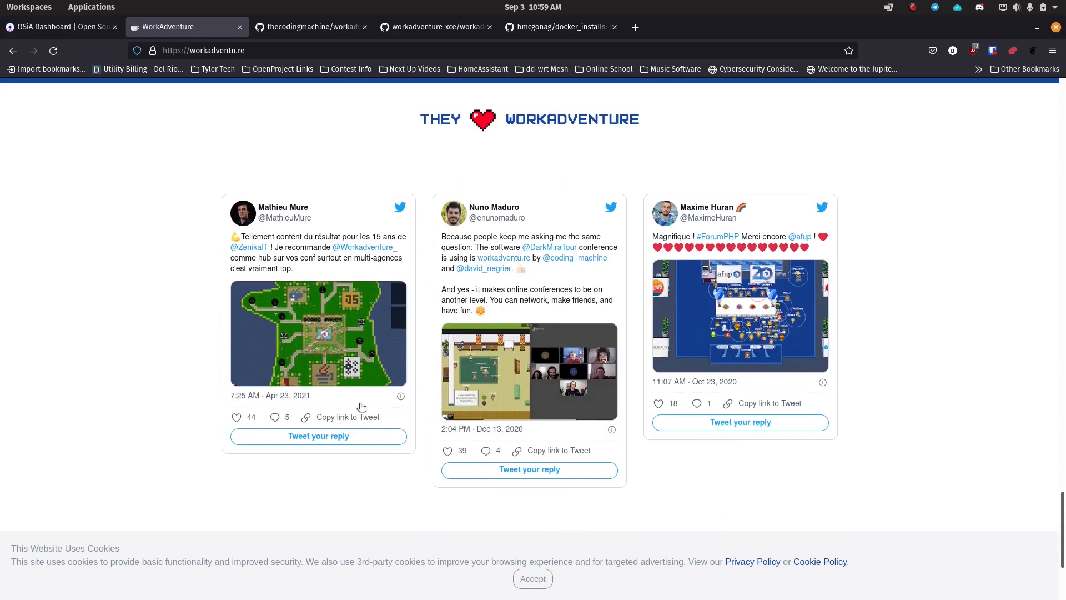
pyautogui.scroll(10, 358, 403)
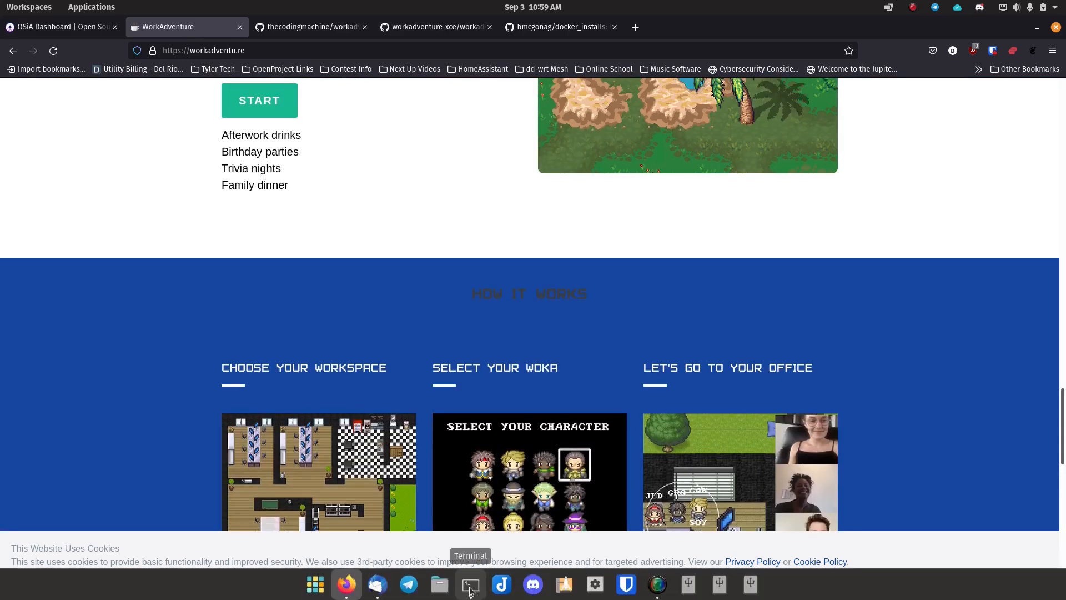
pyautogui.click(470, 586)
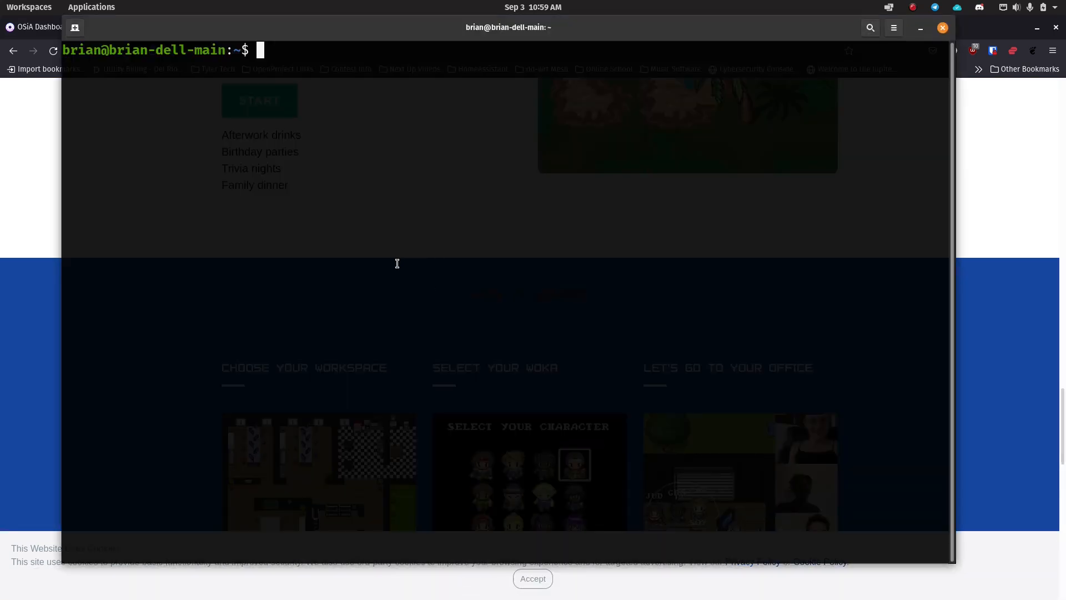
pyautogui.hotkey('ctrl', '+')
pyautogui.hotkey('ctrl', '+')
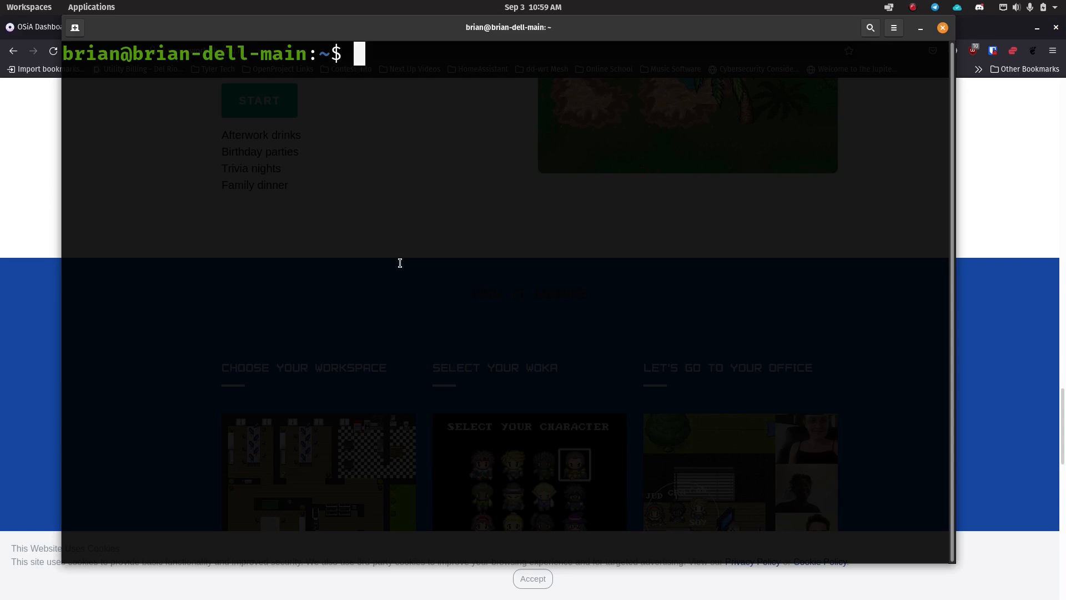
# Step: Return to Firefox and open a new blank tab
pyautogui.click(39, 272)
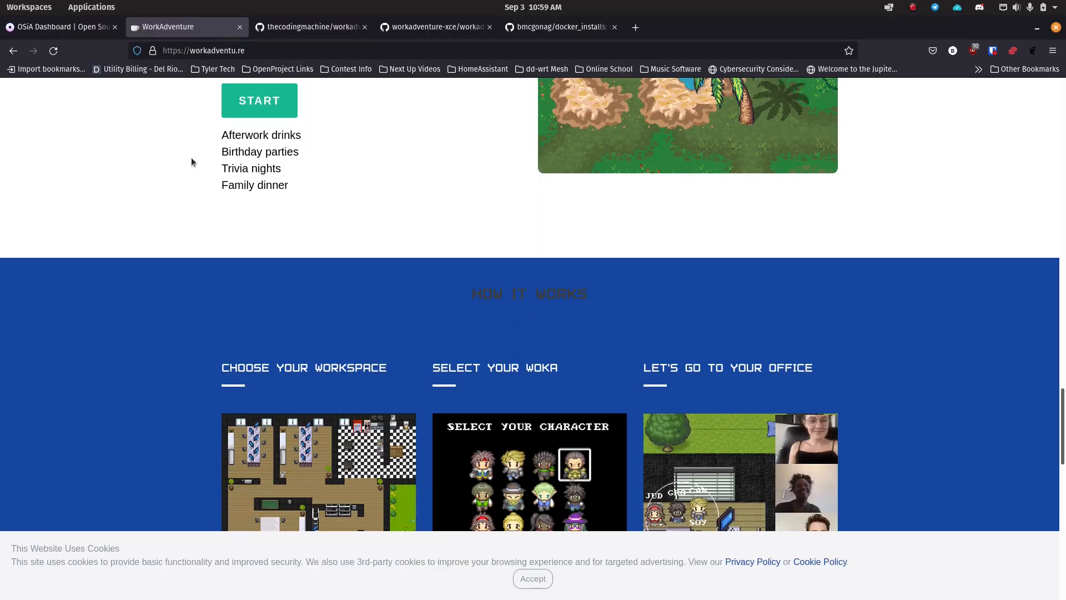
pyautogui.click(635, 26)
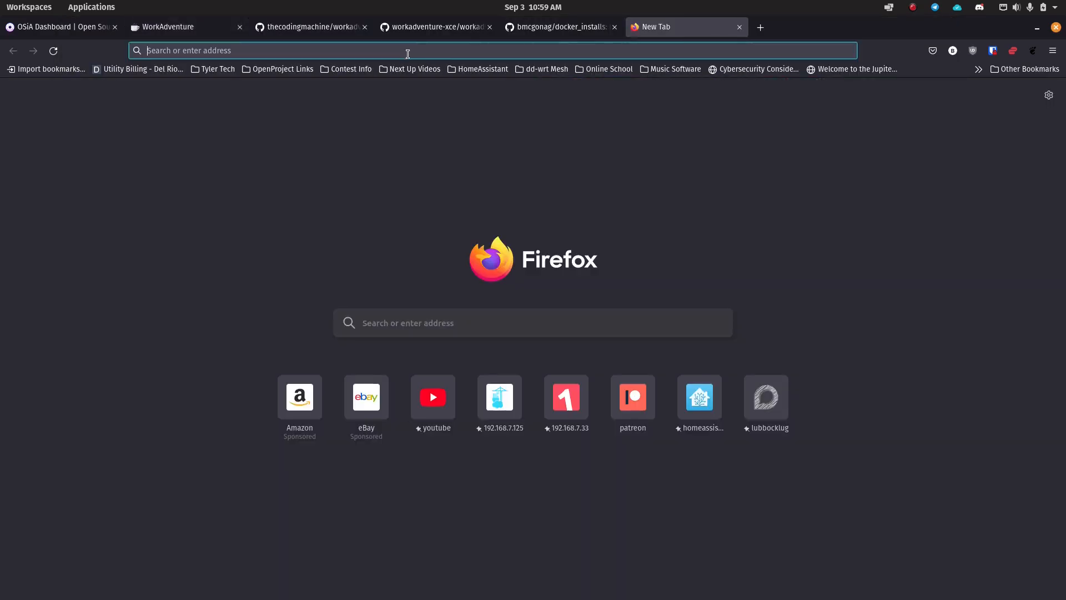
# Step: Go to cloud.digitalocean.com and start creating a Droplet
pyautogui.click(408, 51)
pyautogui.write('cloud.d')
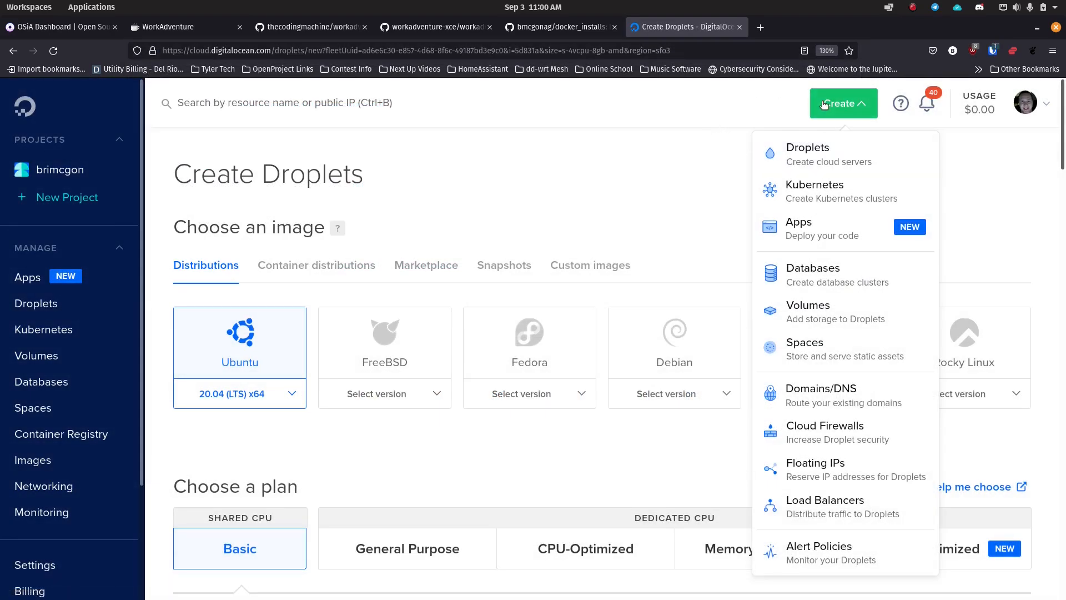
pyautogui.click(844, 103)
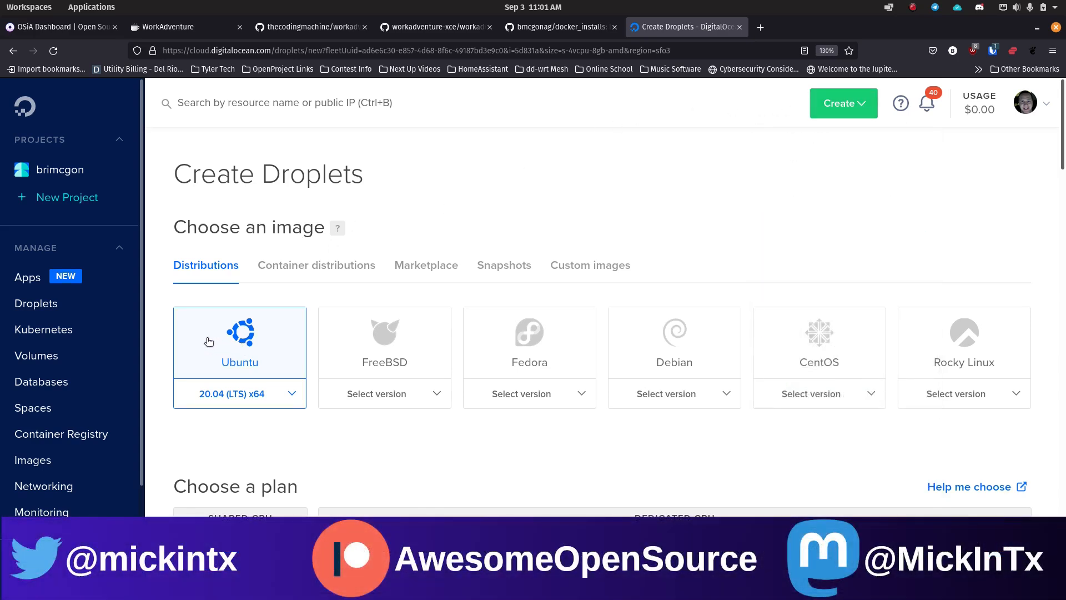
# Step: Keep Ubuntu 20.04 LTS and choose the Basic Regular Intel with SSD CPU option
pyautogui.scroll(-7, 84, 329)
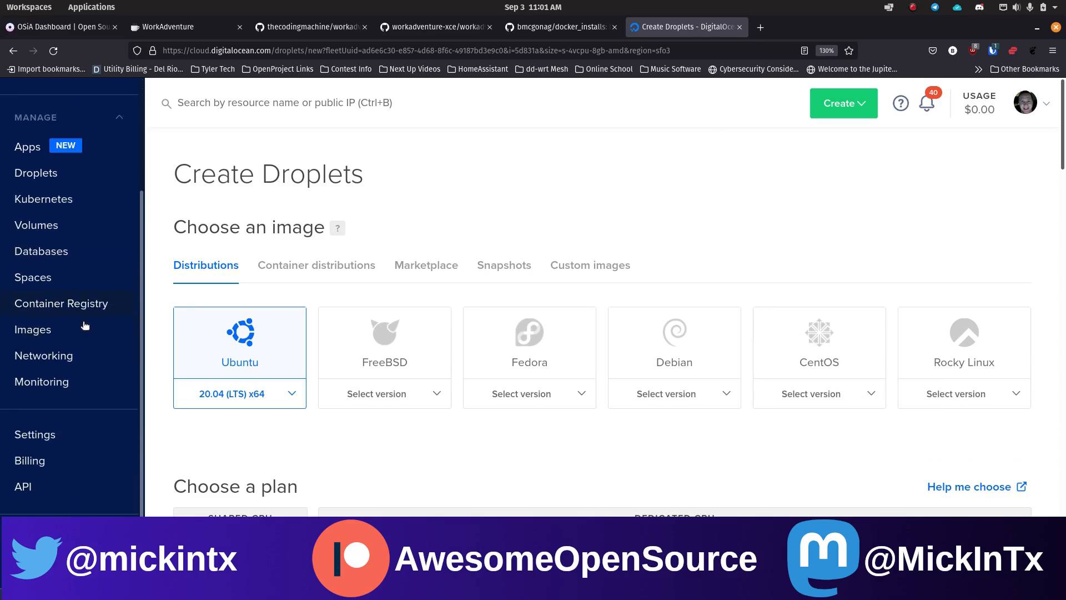
pyautogui.scroll(3, 73, 332)
pyautogui.scroll(5, 210, 269)
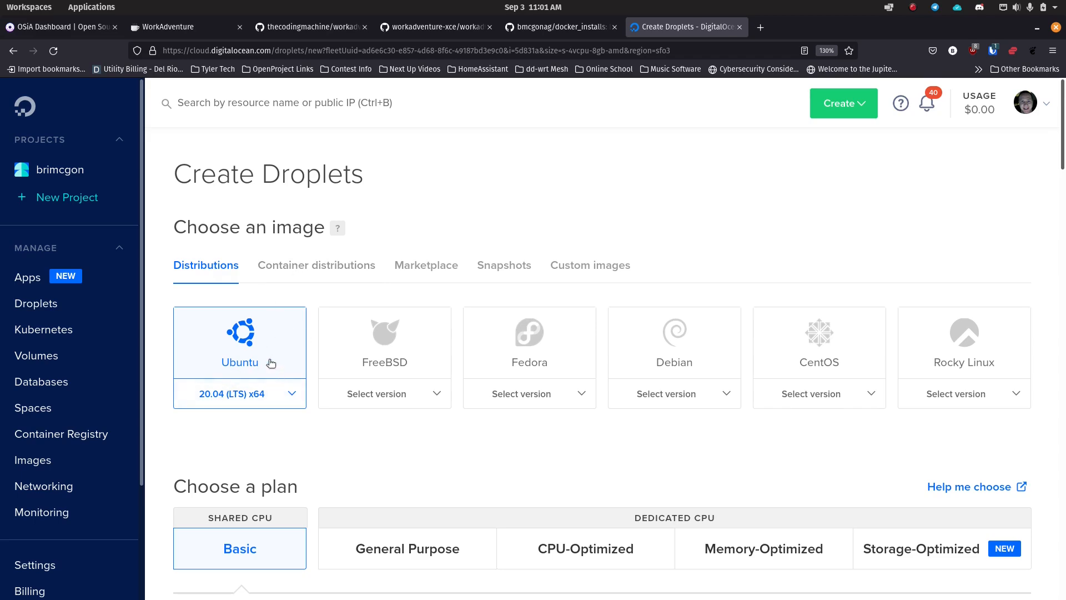
pyautogui.scroll(-4, 277, 380)
pyautogui.scroll(-1, 287, 377)
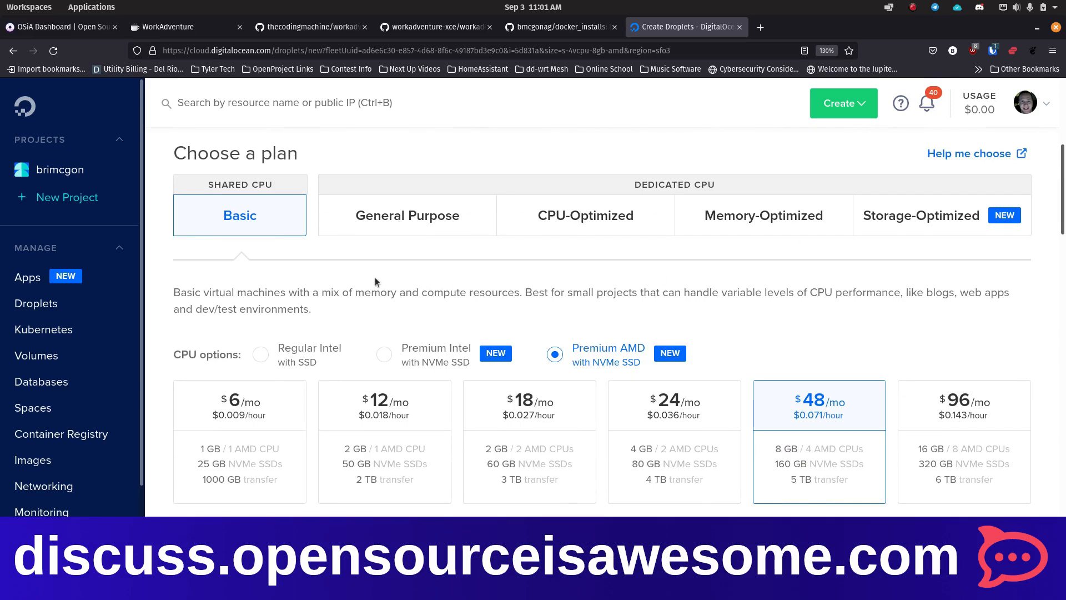
pyautogui.scroll(-1, 375, 281)
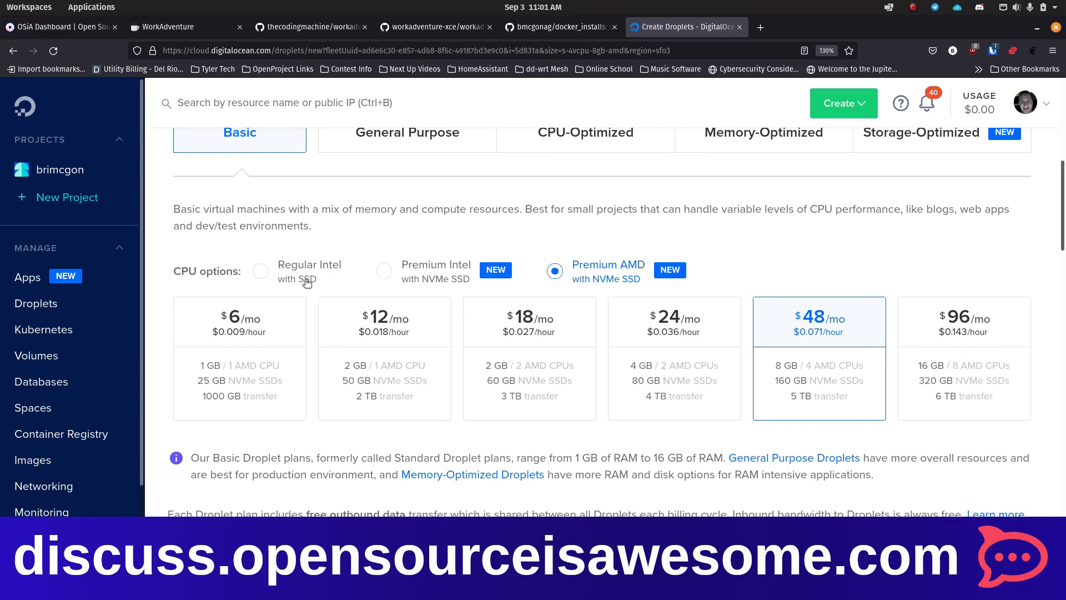
pyautogui.click(271, 274)
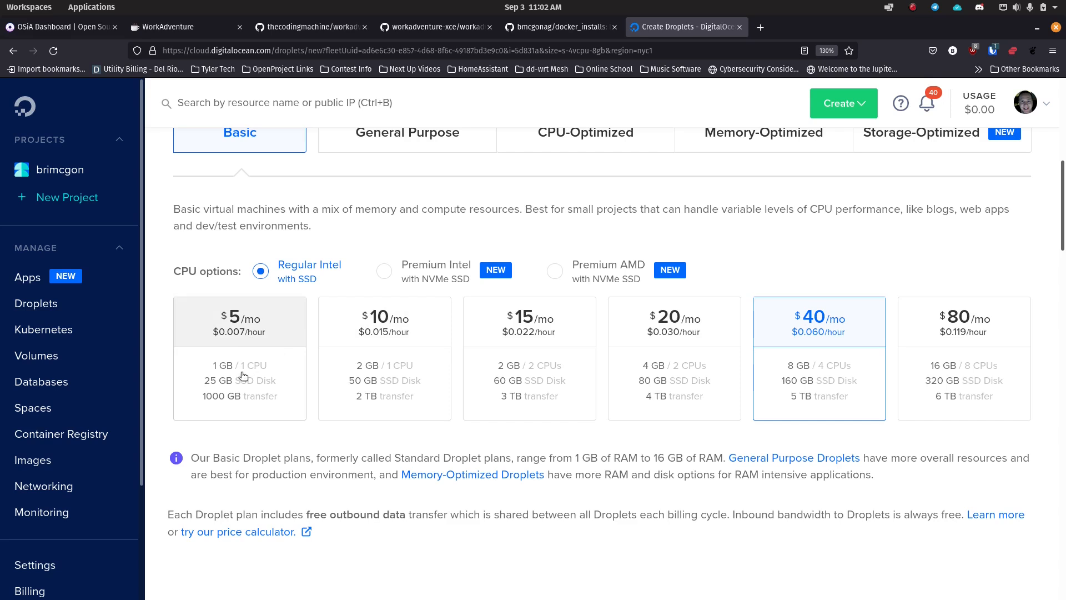
# Step: Choose the $10/mo plan with 2 GB RAM and 1 CPU in NYC1
pyautogui.click(385, 353)
pyautogui.scroll(-10, 384, 350)
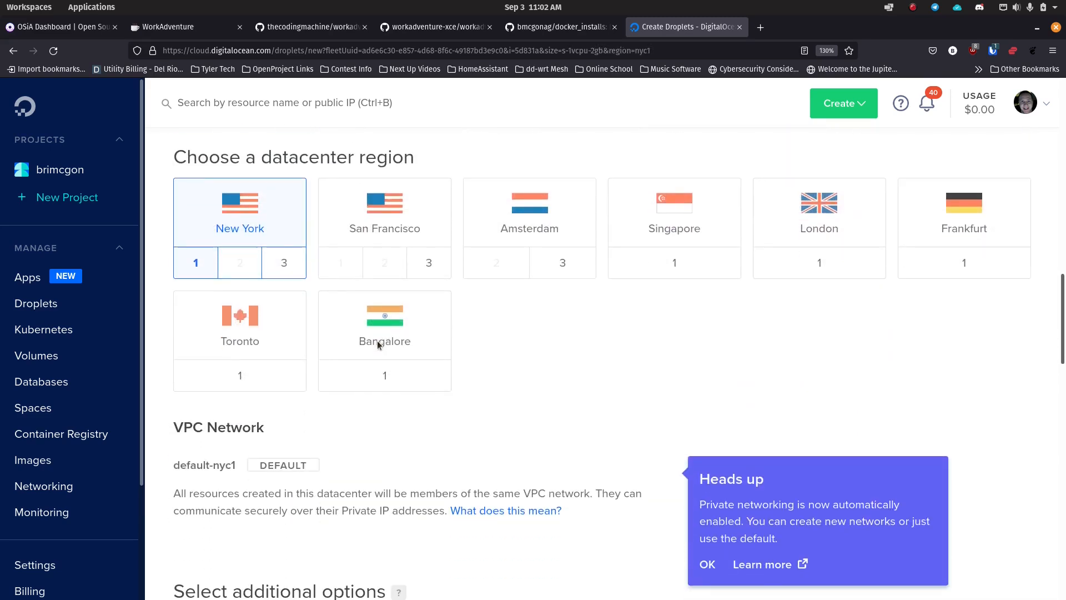
pyautogui.scroll(-3, 340, 405)
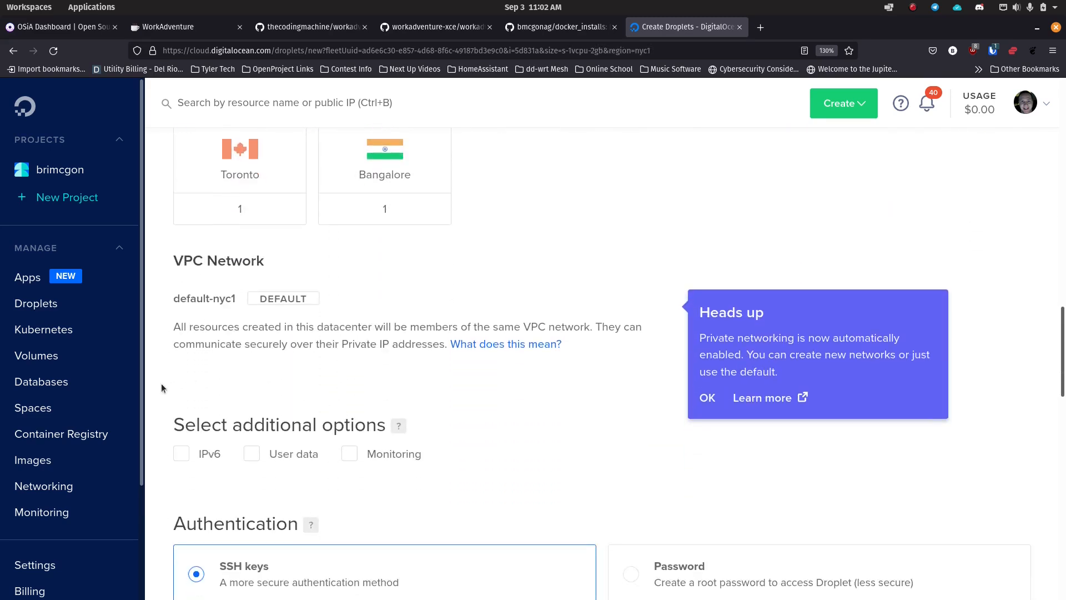
pyautogui.scroll(-5, 161, 385)
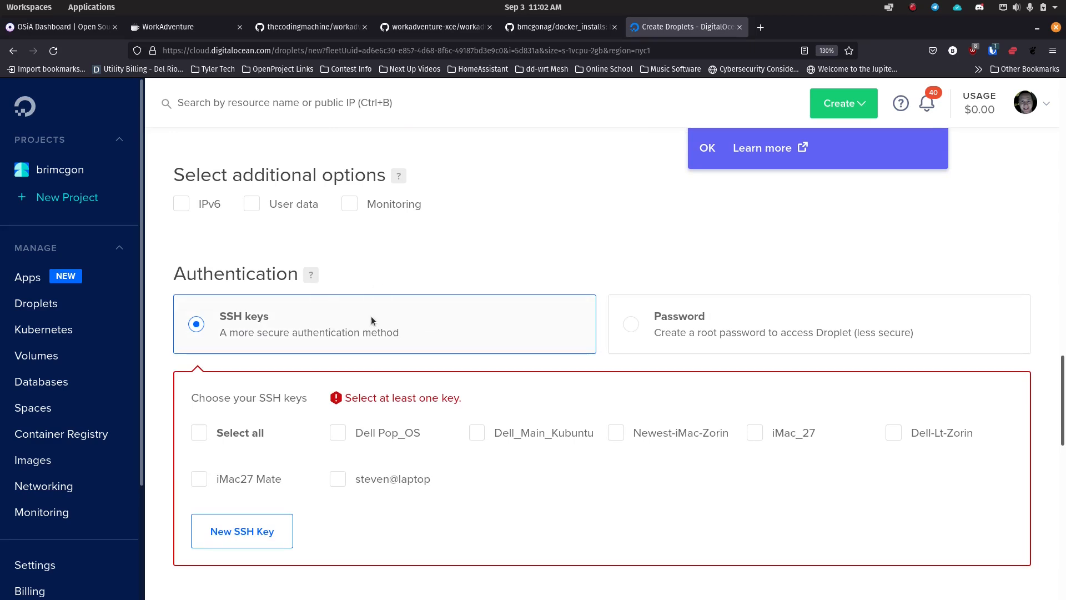
# Step: Keep SSH keys as the authentication method after briefly selecting Password
pyautogui.click(680, 335)
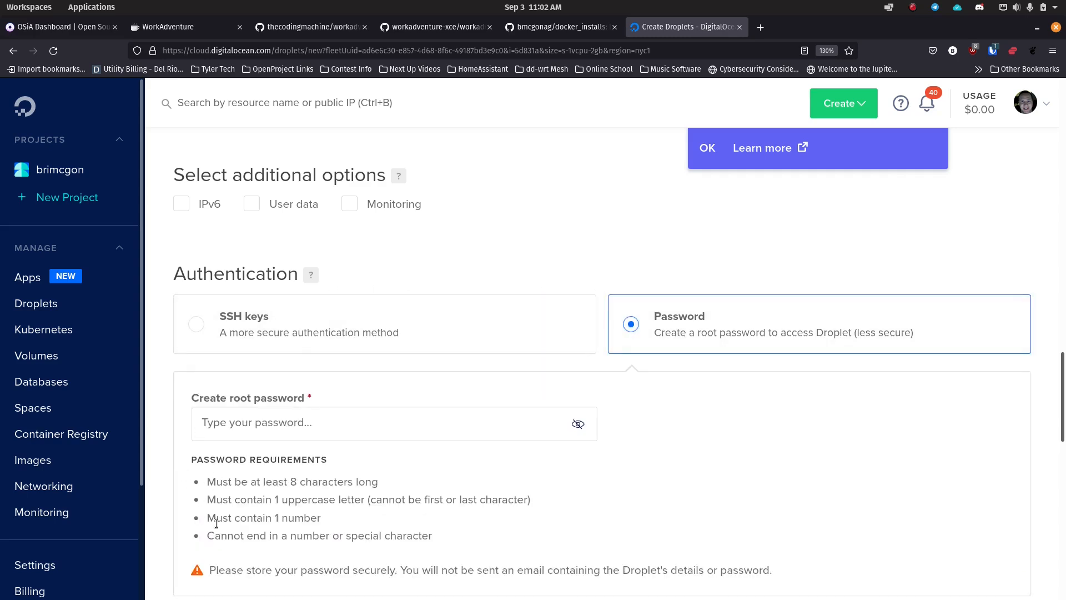
pyautogui.click(238, 328)
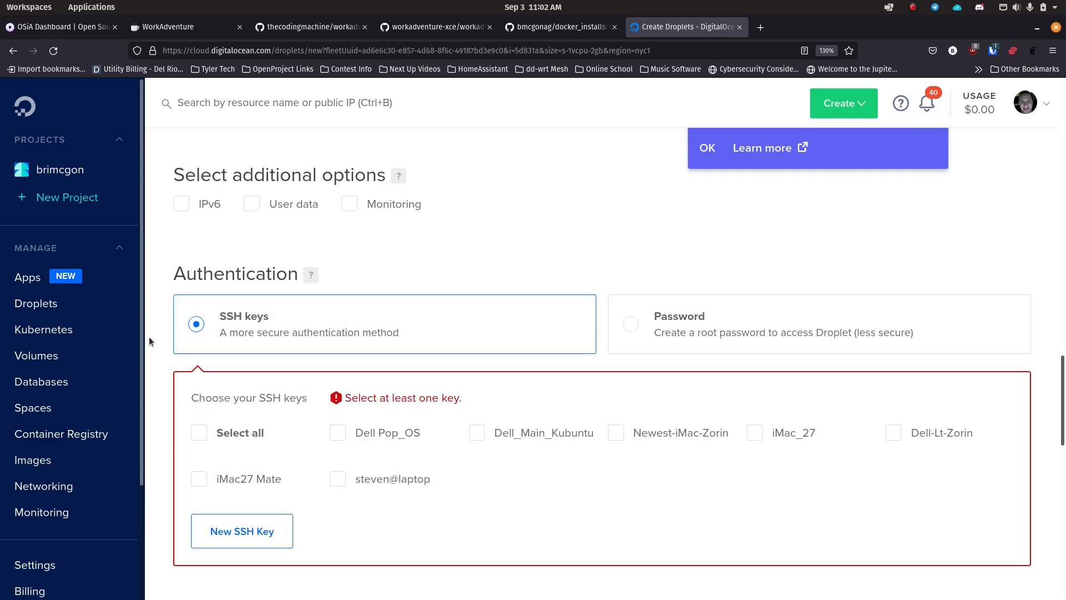
pyautogui.scroll(-3, 149, 337)
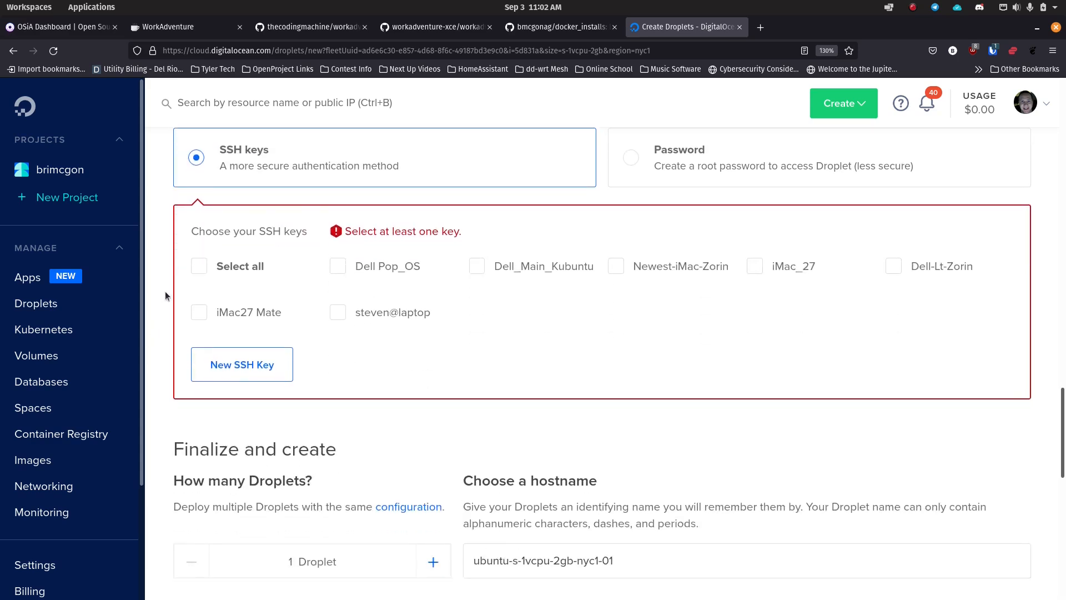
pyautogui.scroll(-5, 165, 291)
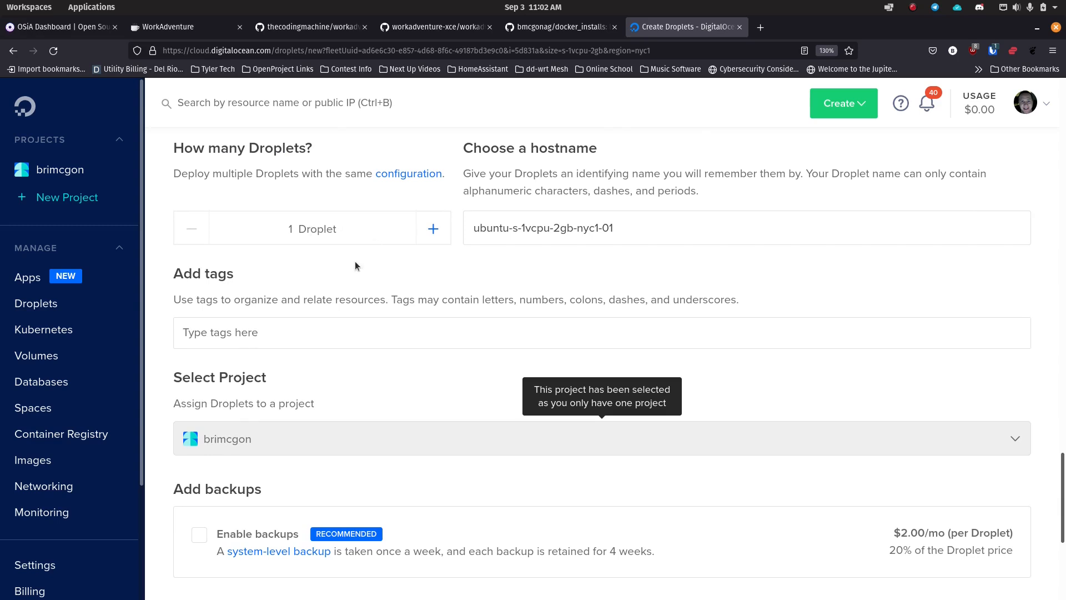
# Step: Set the hostname to workadventrue.opensourceisawesome.com and create the Droplet
pyautogui.tripleClick(663, 228)
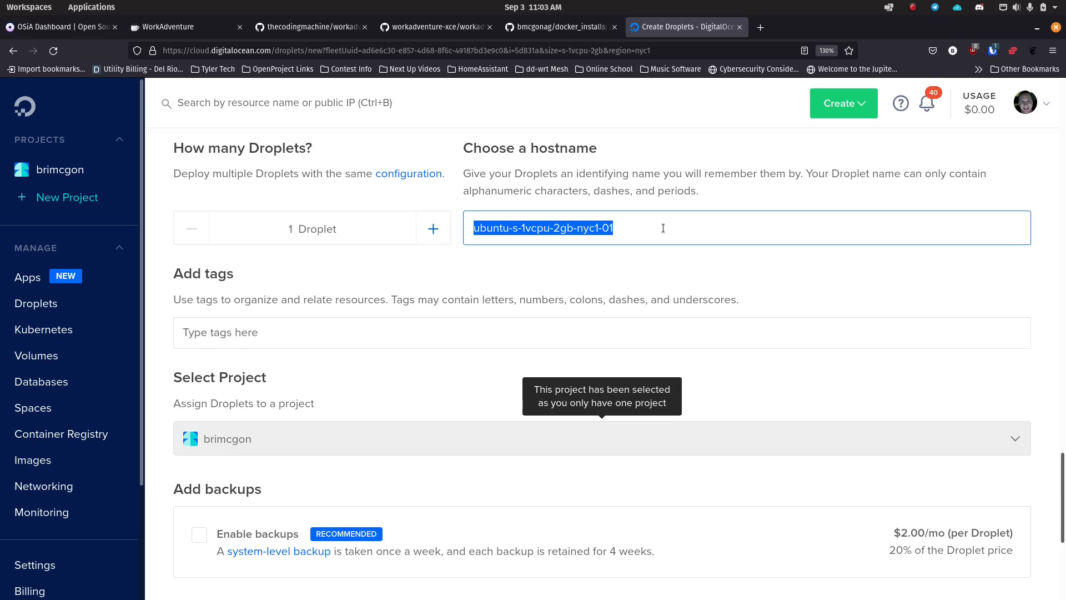
pyautogui.write('w')
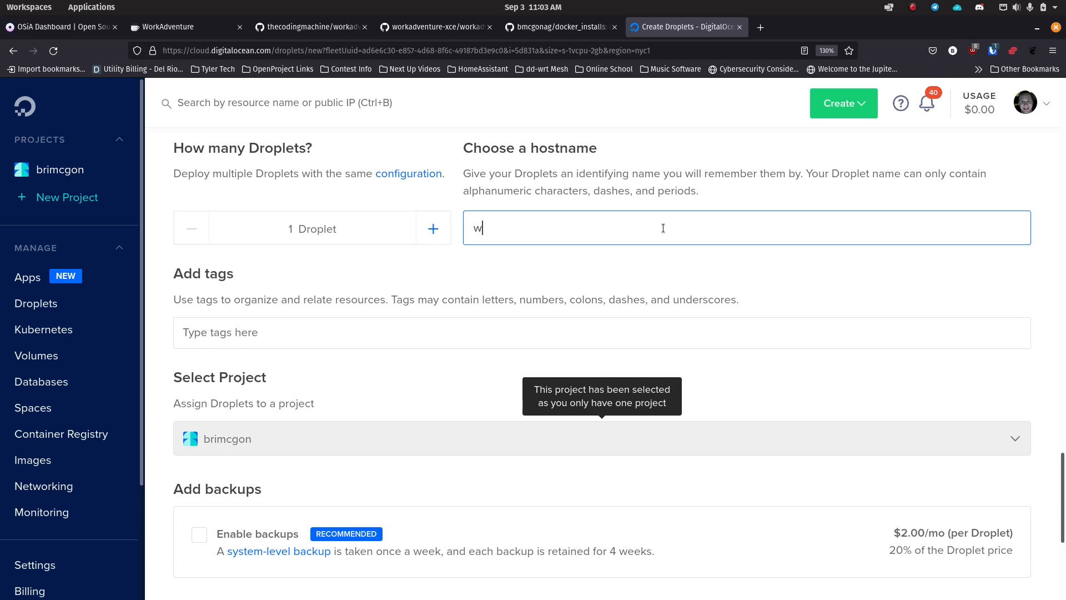
pyautogui.write('orkadventrue.opensourceisawesome.com')
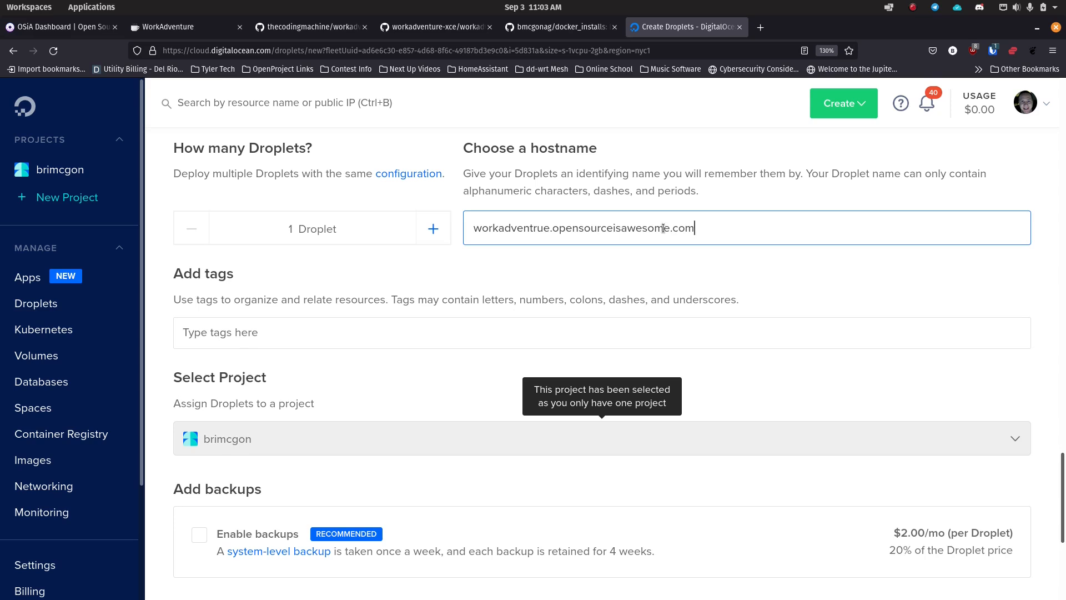
pyautogui.scroll(-5, 429, 420)
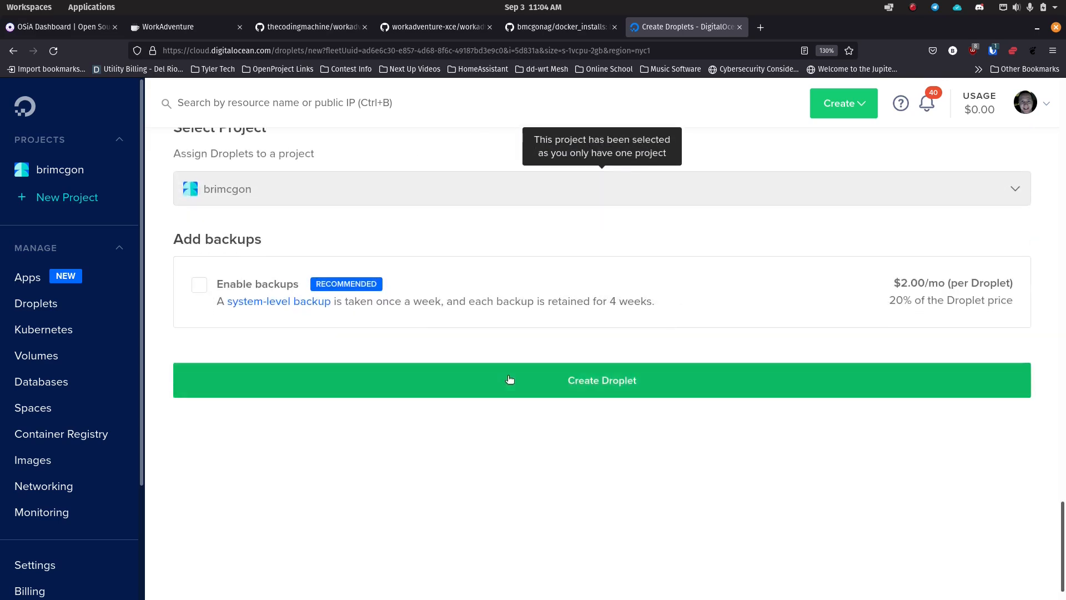
pyautogui.click(527, 377)
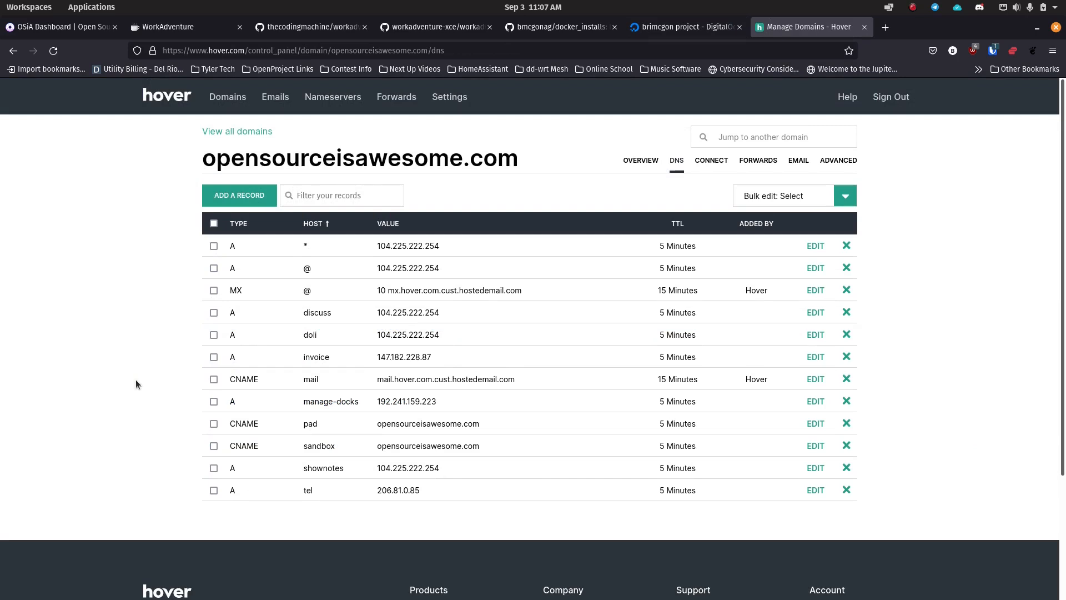
# Step: Start a DNS record for host workadventure, pasting the droplet's IP 159.203.185.146
pyautogui.click(264, 199)
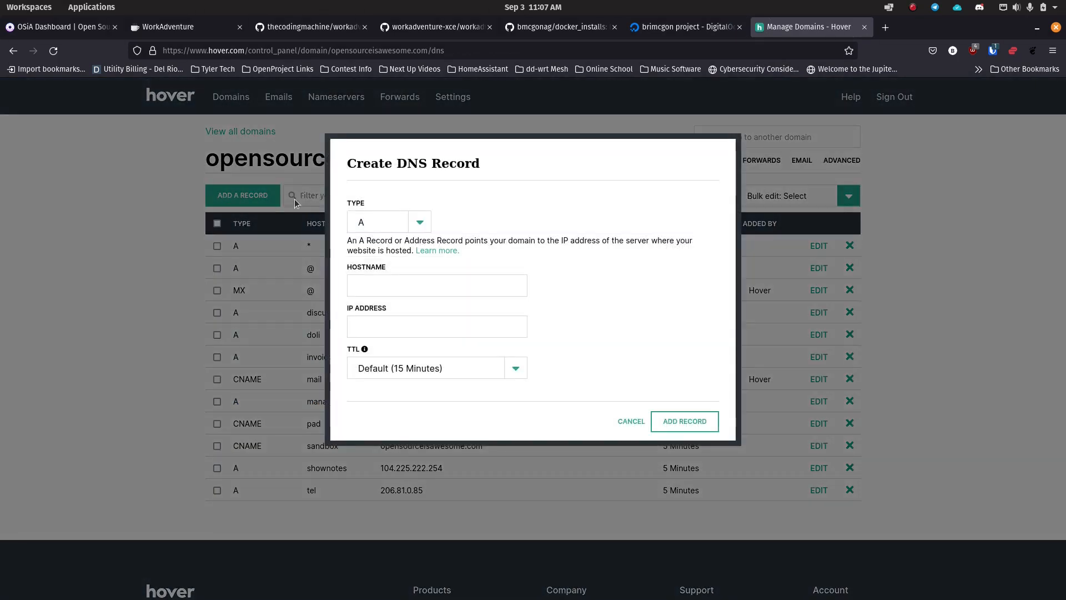
pyautogui.click(387, 285)
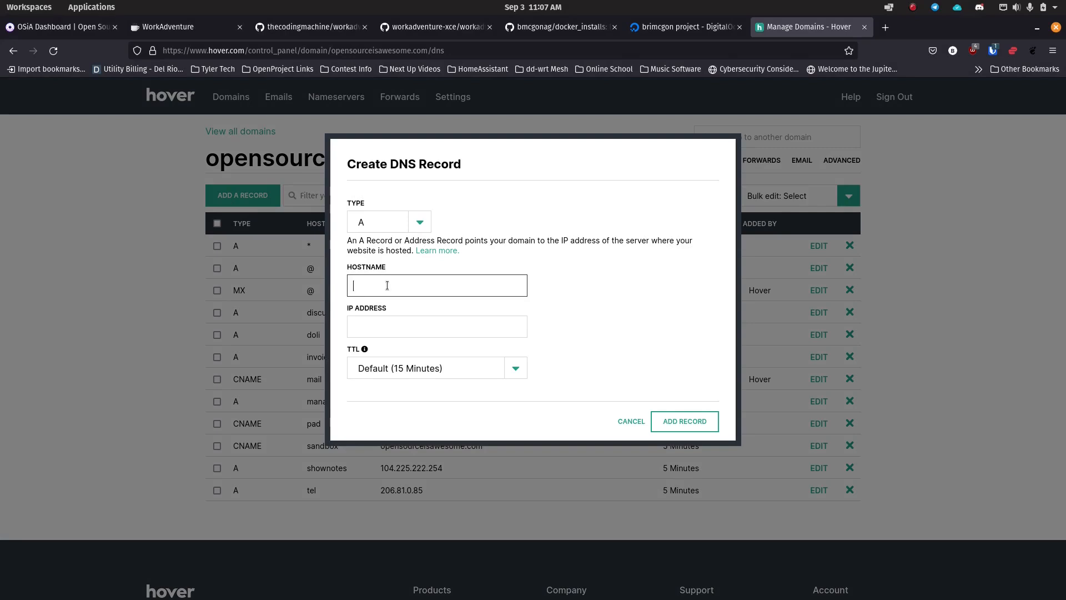
pyautogui.write('workadventure')
pyautogui.press('Tab')
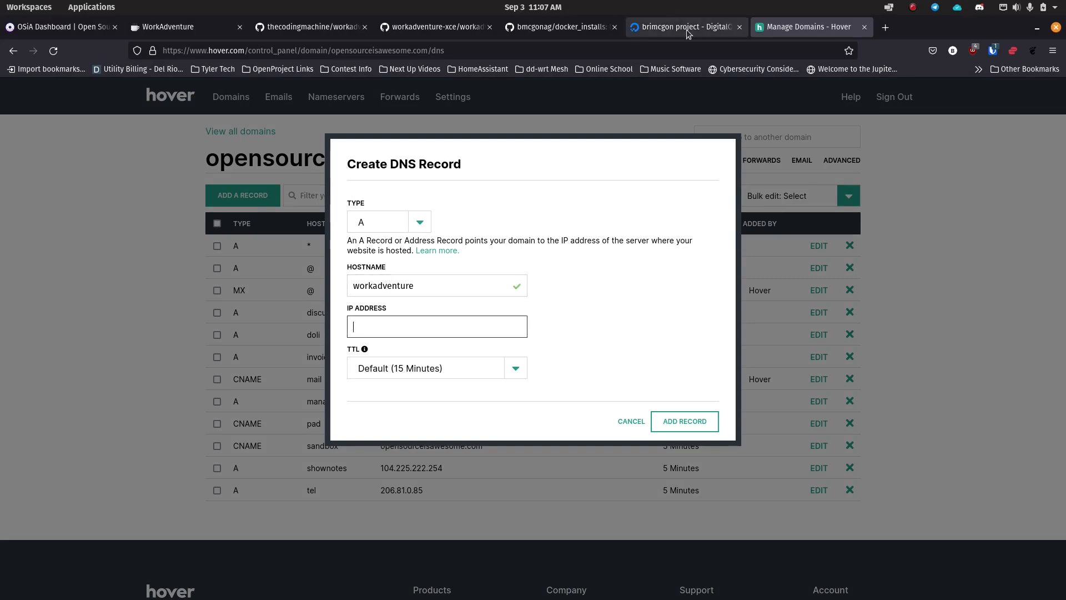
pyautogui.click(688, 26)
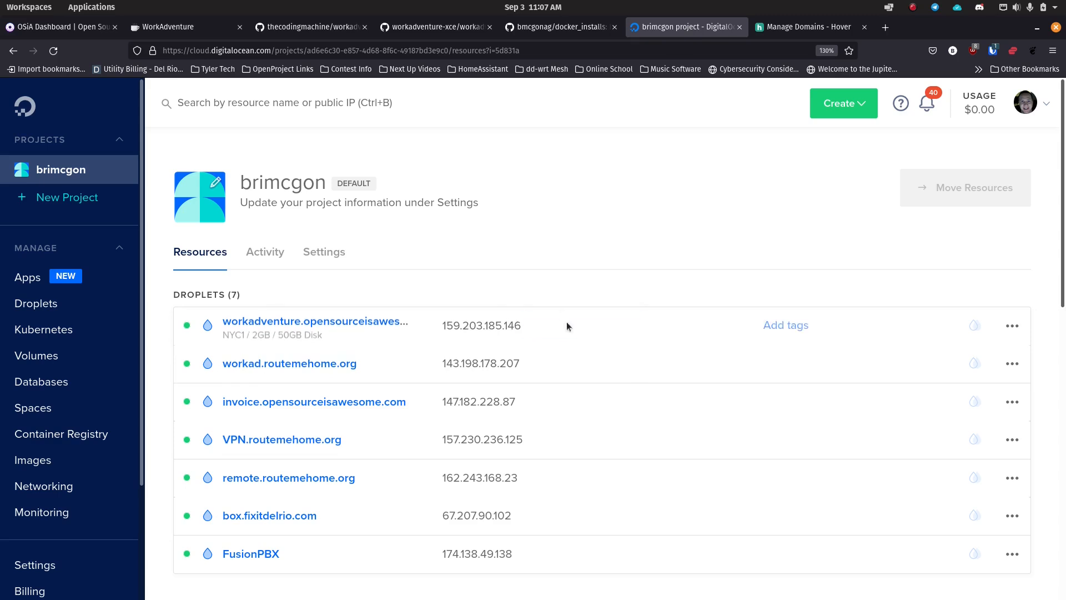
pyautogui.click(537, 331)
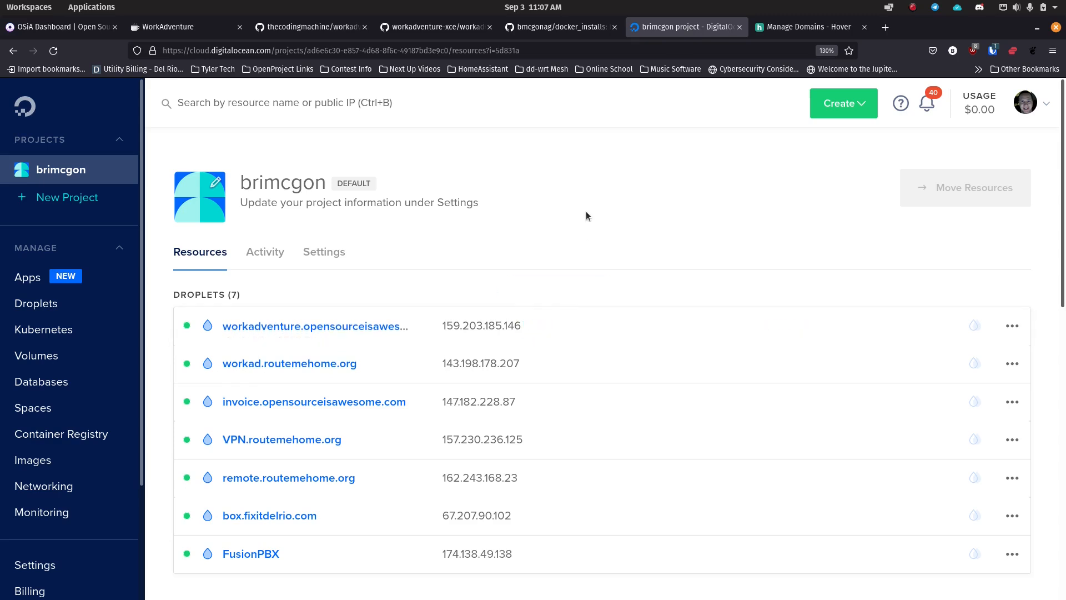
pyautogui.click(815, 33)
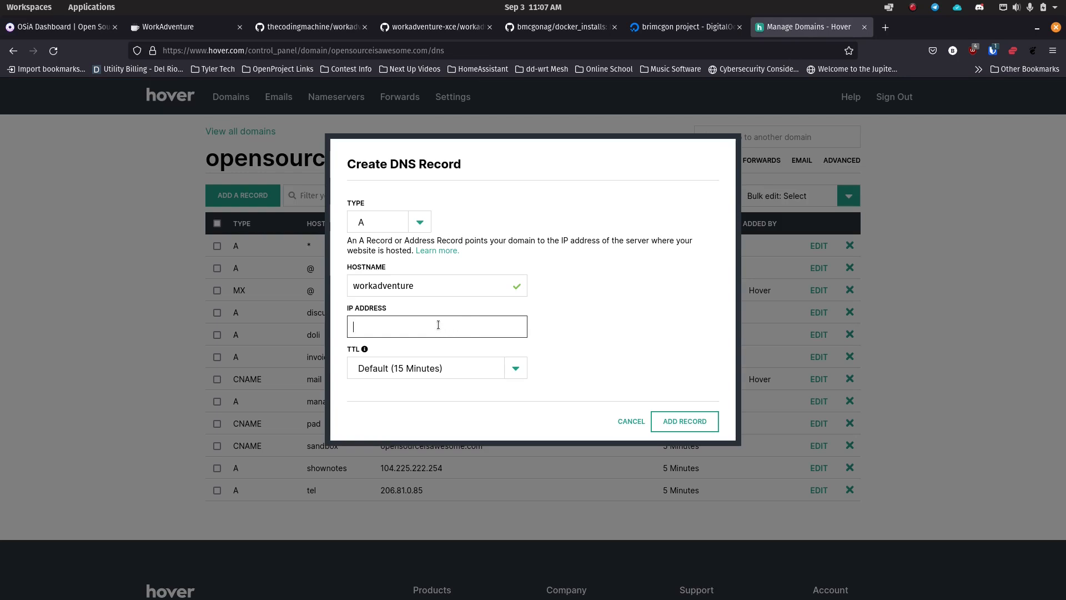
pyautogui.hotkey('ctrl', 'v')
# Step: Set the record's TTL to 5 Minutes and add it
pyautogui.click(465, 371)
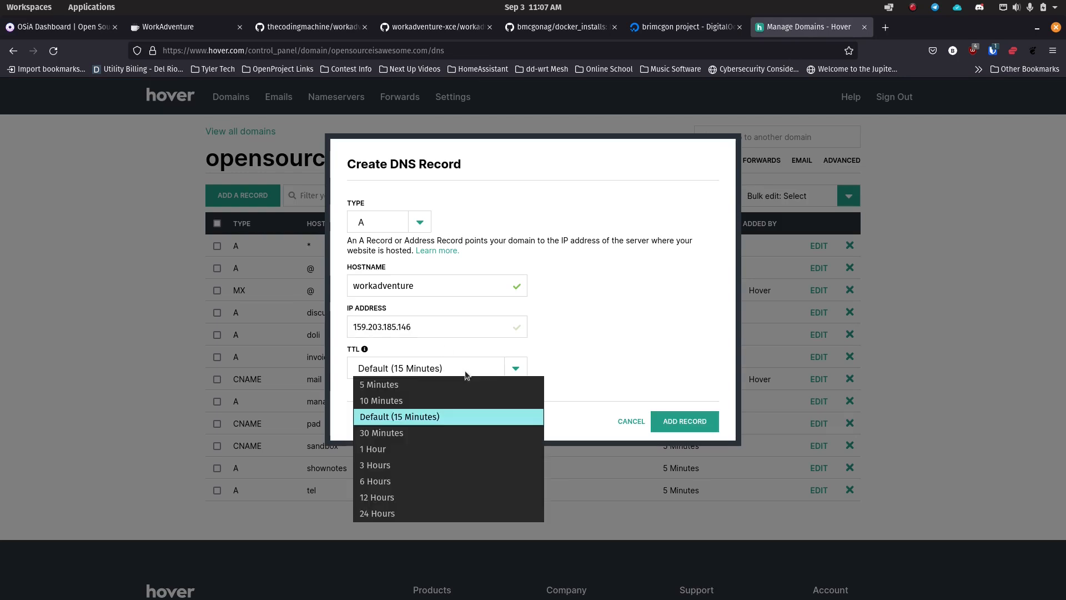
pyautogui.click(456, 381)
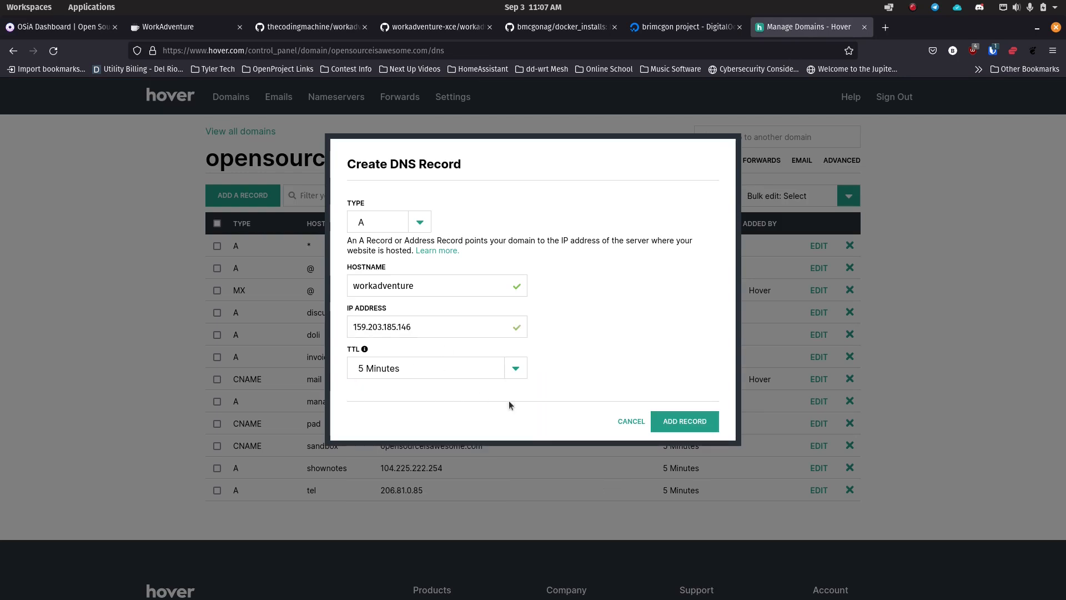
pyautogui.click(675, 423)
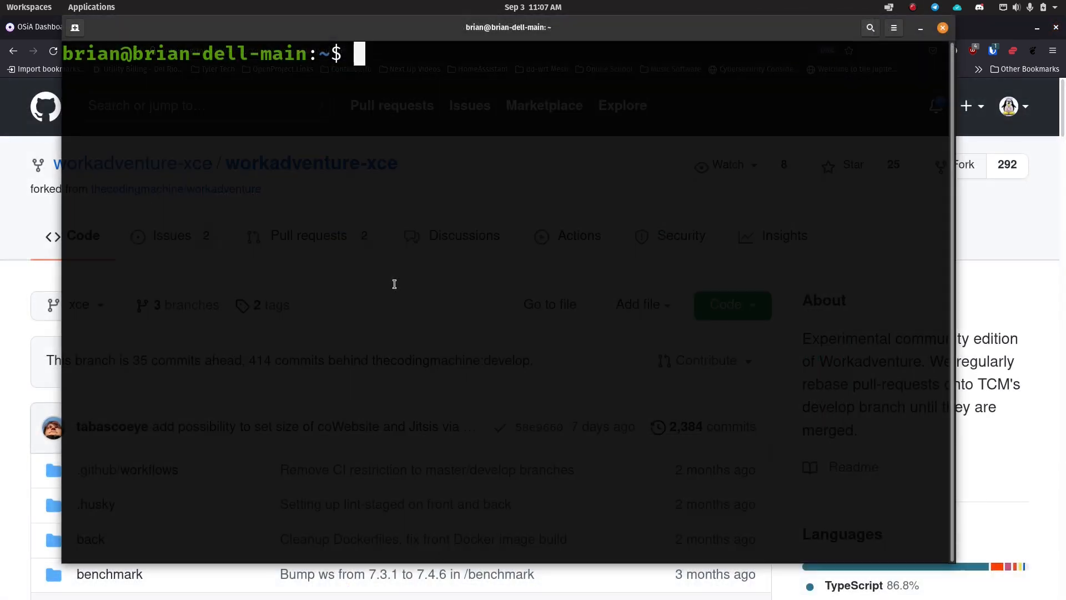
# Step: SSH in as root to workadventure.opensourceisawesome.com, accept the host key, then clear the screen
pyautogui.write('sh')
pyautogui.press('BackSpace')
pyautogui.write('sh root')
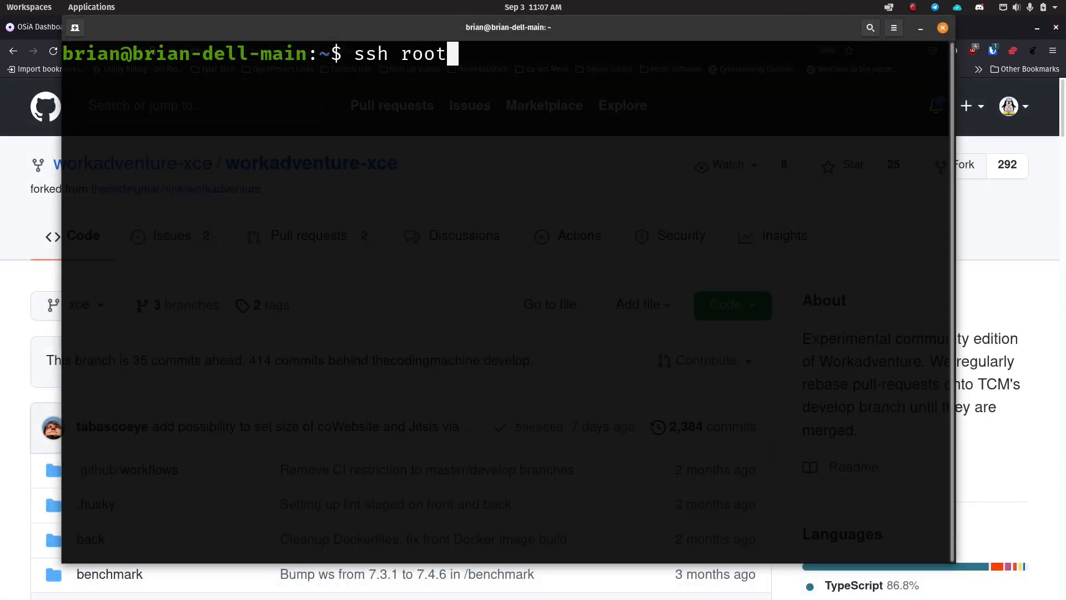
pyautogui.write('@workadventure.opensourceisawesome.com')
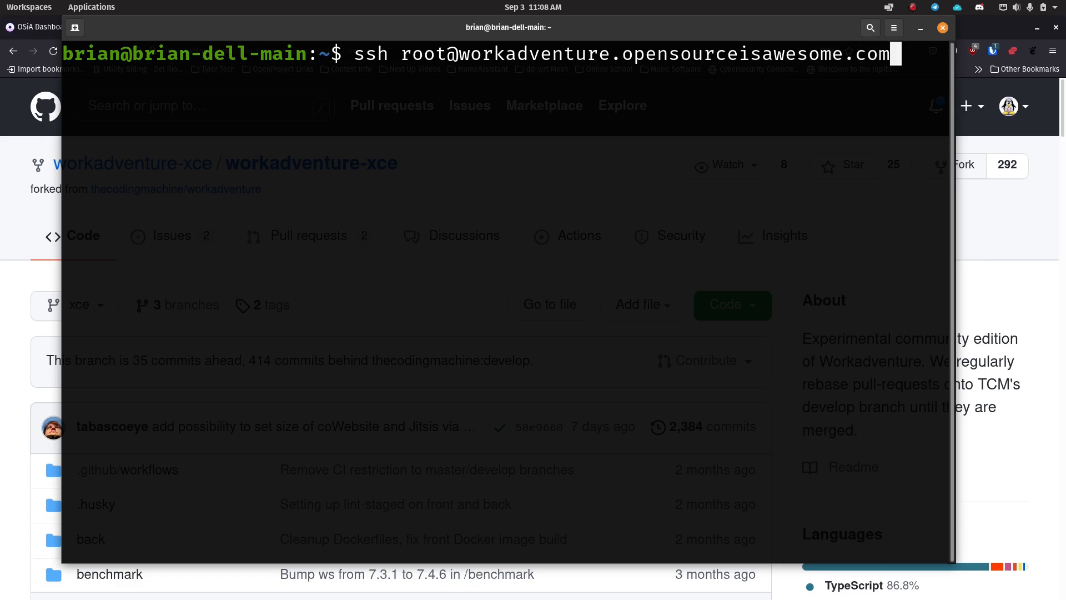
pyautogui.press('Return')
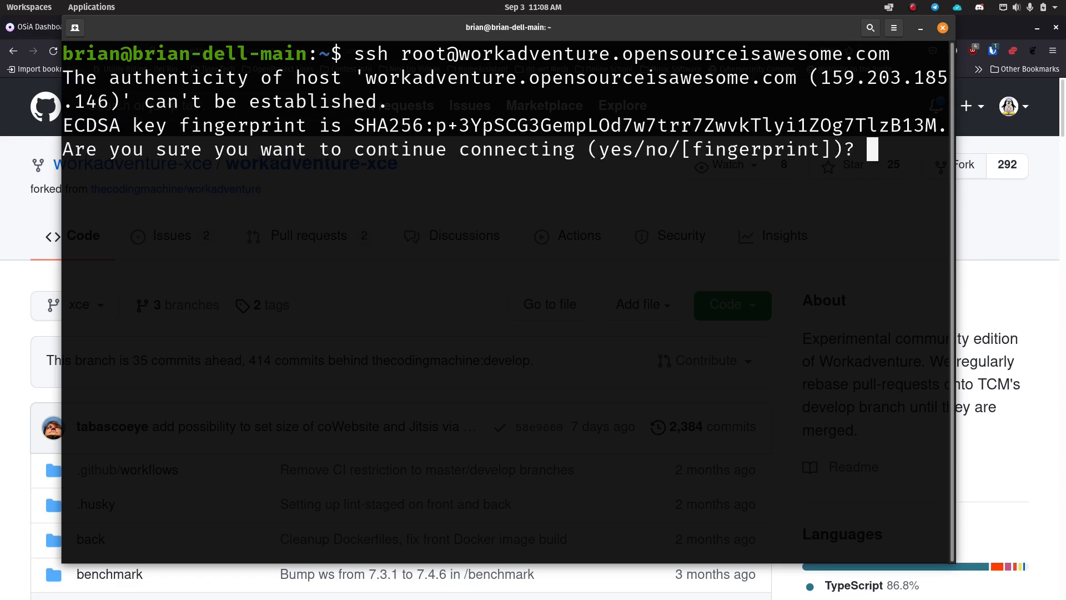
pyautogui.write('yes')
pyautogui.press('Return')
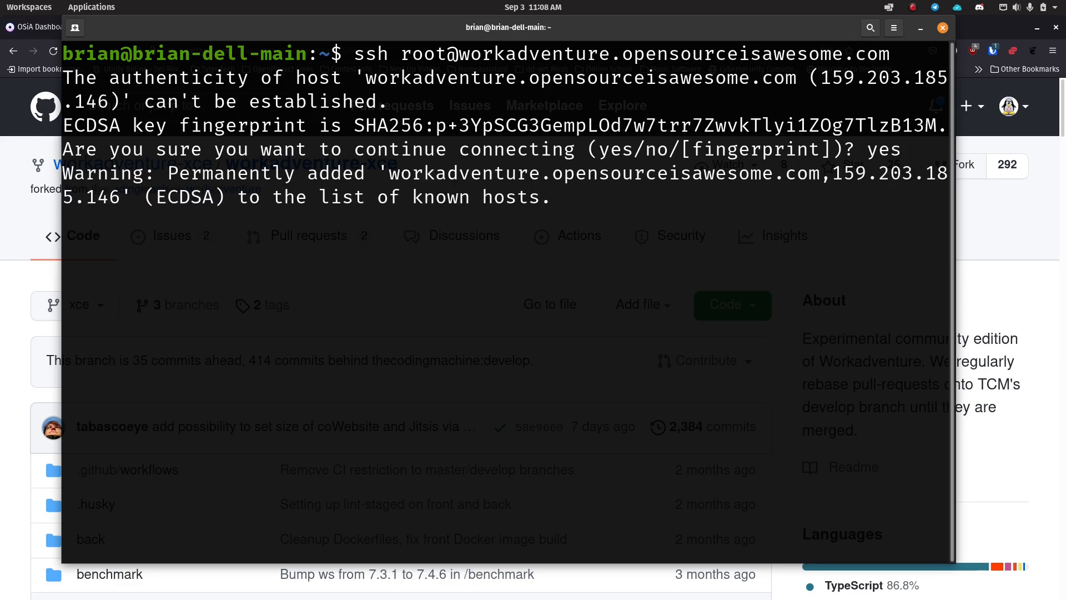
pyautogui.write('clear')
pyautogui.press('Return')
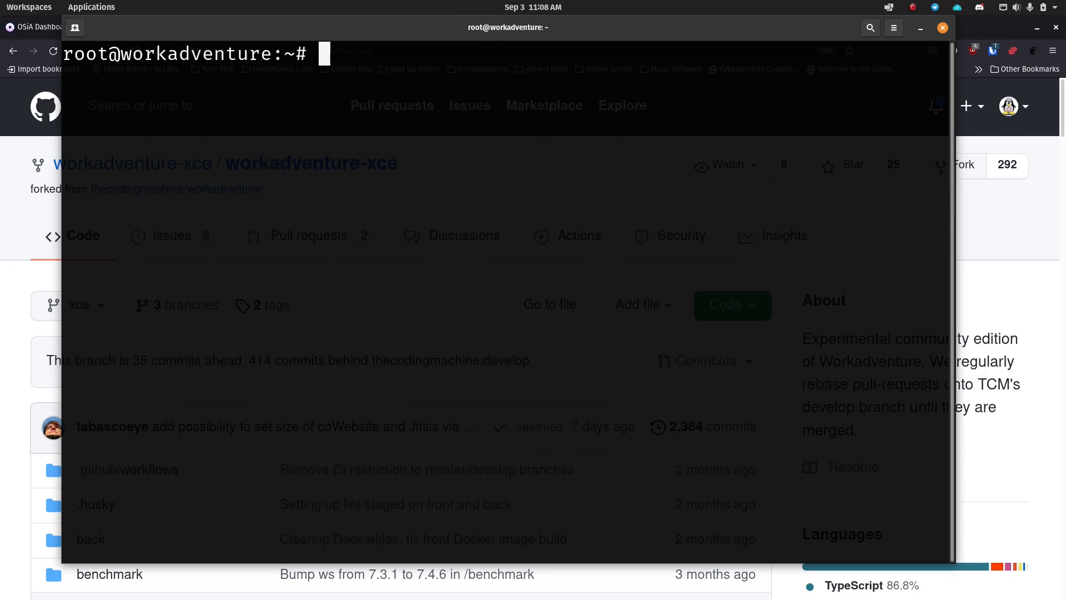
# Step: Update and upgrade all the server's packages with sudo apt update && sudo apt upgrade -y
pyautogui.write('sudo ')
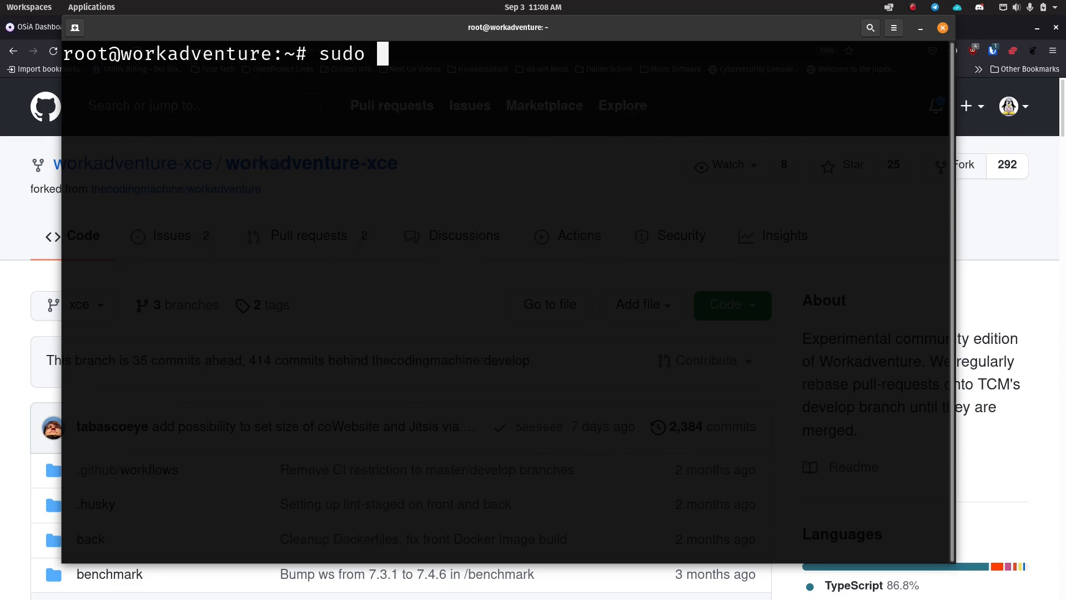
pyautogui.write('apt update ')
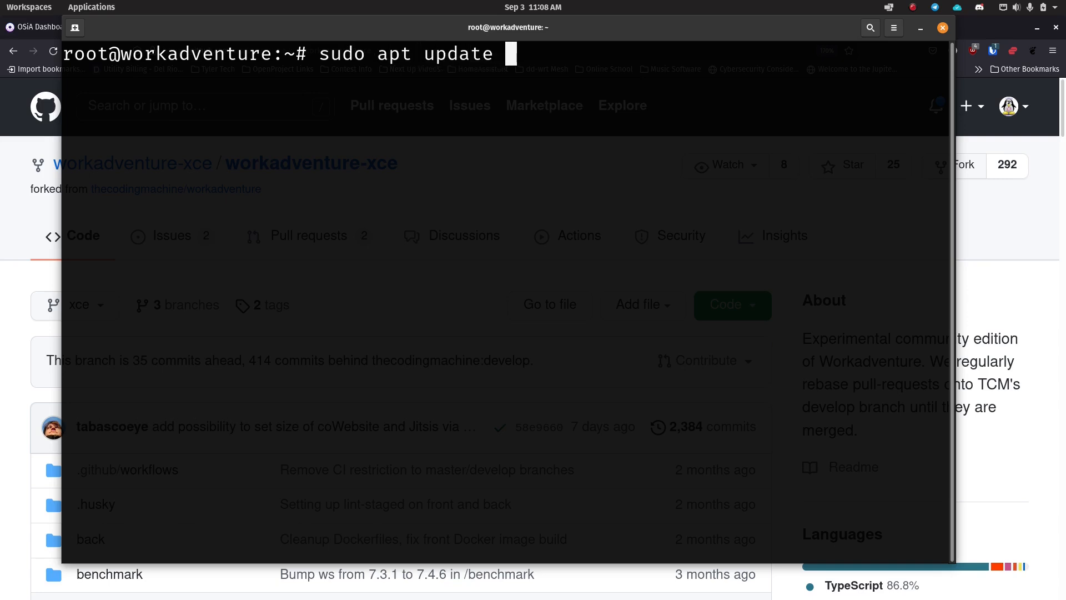
pyautogui.write('&& sudo ')
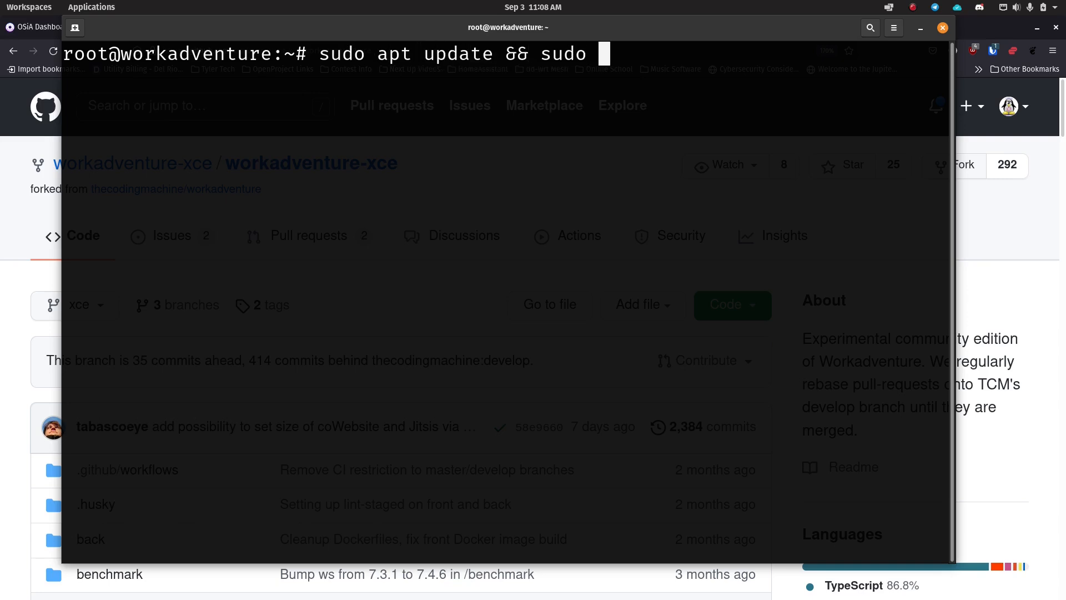
pyautogui.write('apt upgrade -y')
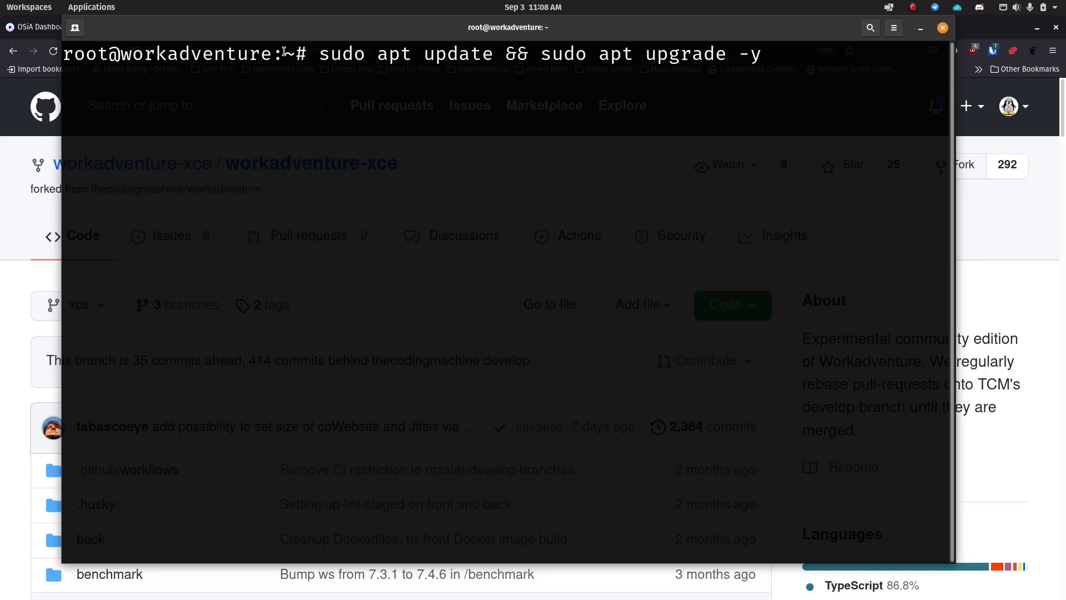
pyautogui.moveTo(329, 56); pyautogui.dragTo(493, 56)
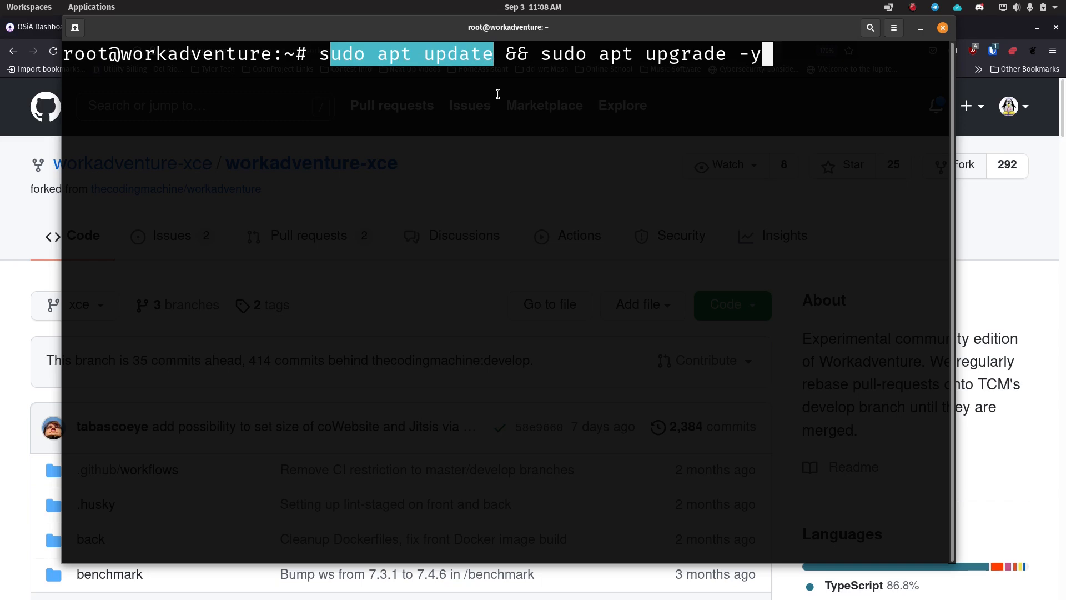
pyautogui.click(675, 72)
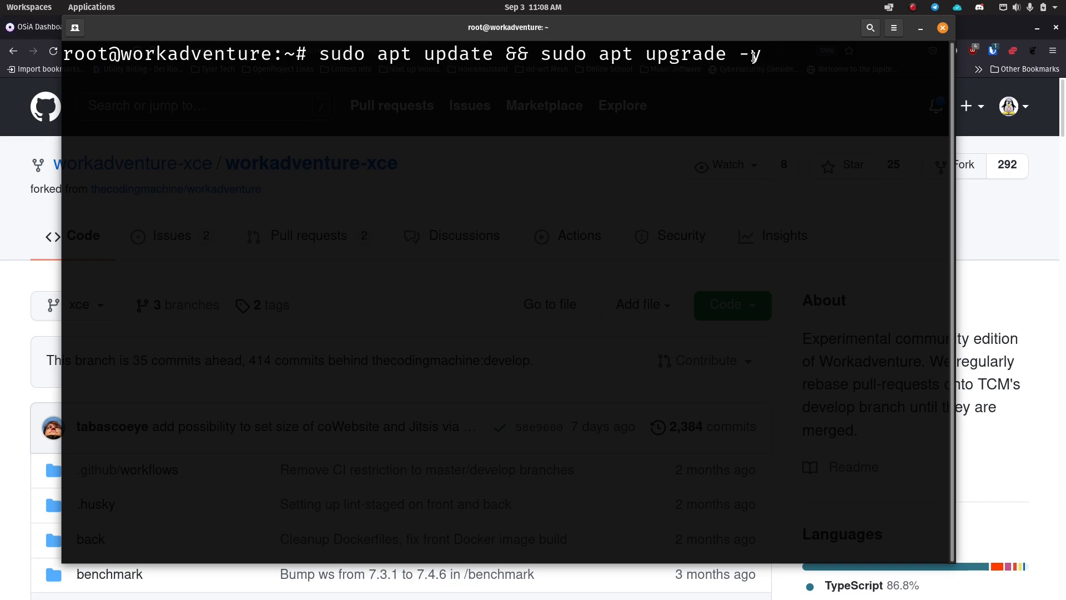
pyautogui.moveTo(780, 51); pyautogui.dragTo(542, 53)
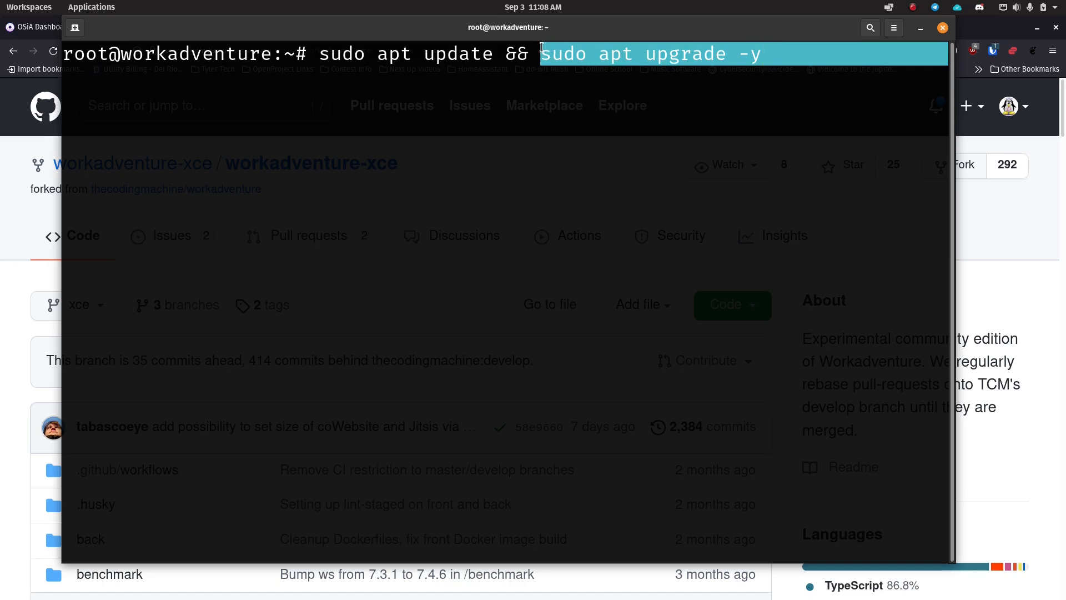
pyautogui.click(692, 129)
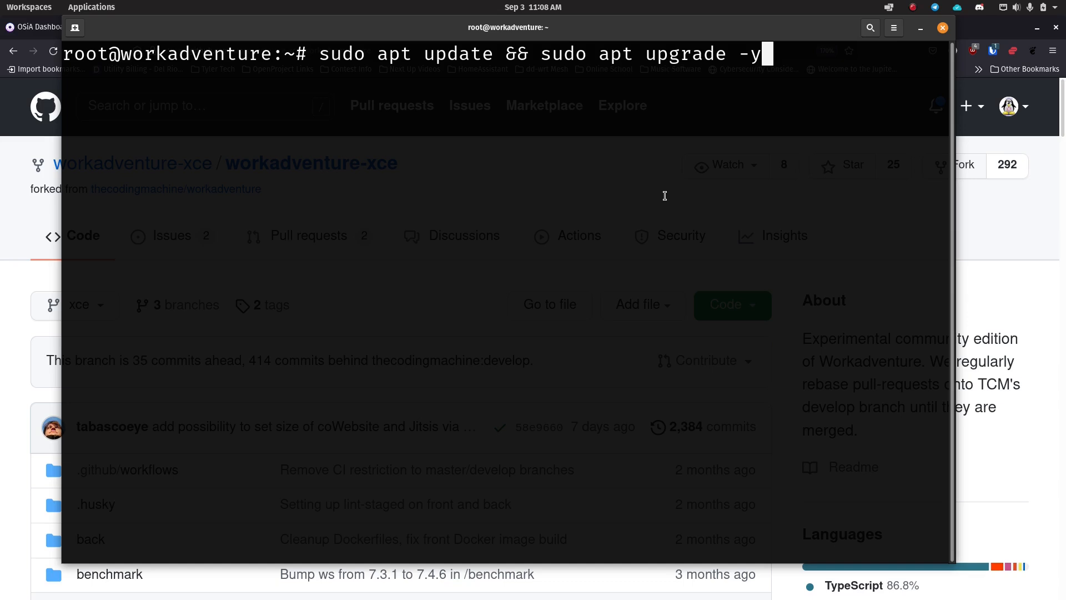
pyautogui.press('Return')
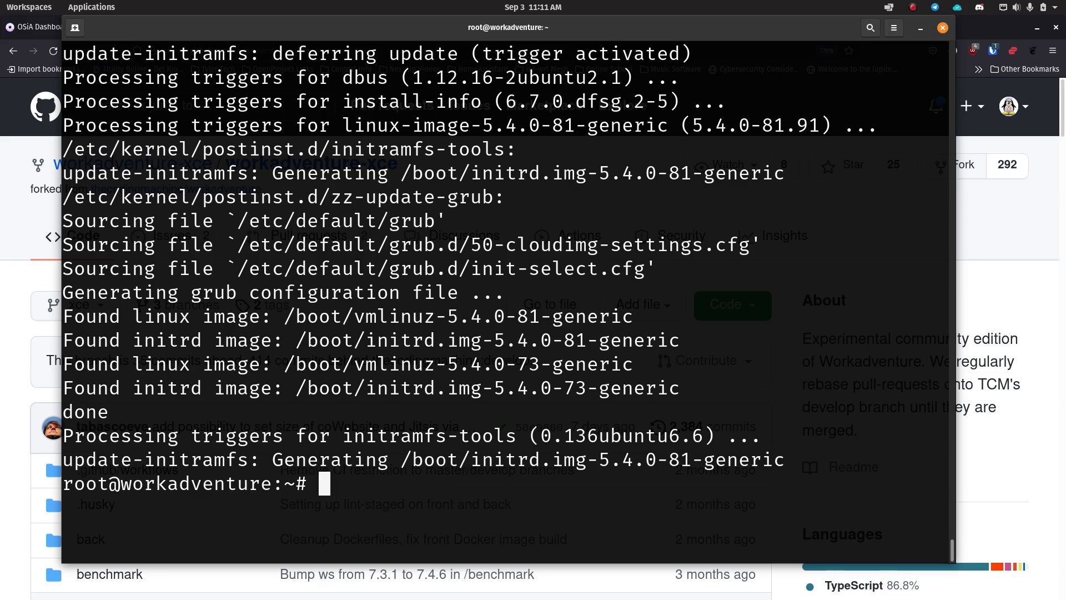
# Step: Reboot the server and clear both the local and server terminal screens
pyautogui.write('sudo reboot')
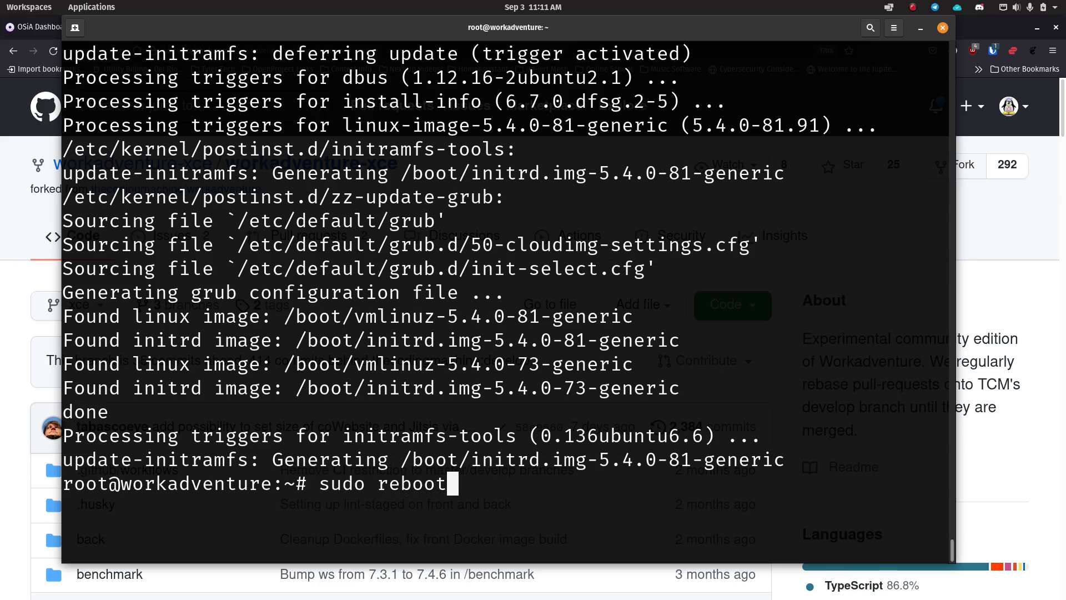
pyautogui.press('Return')
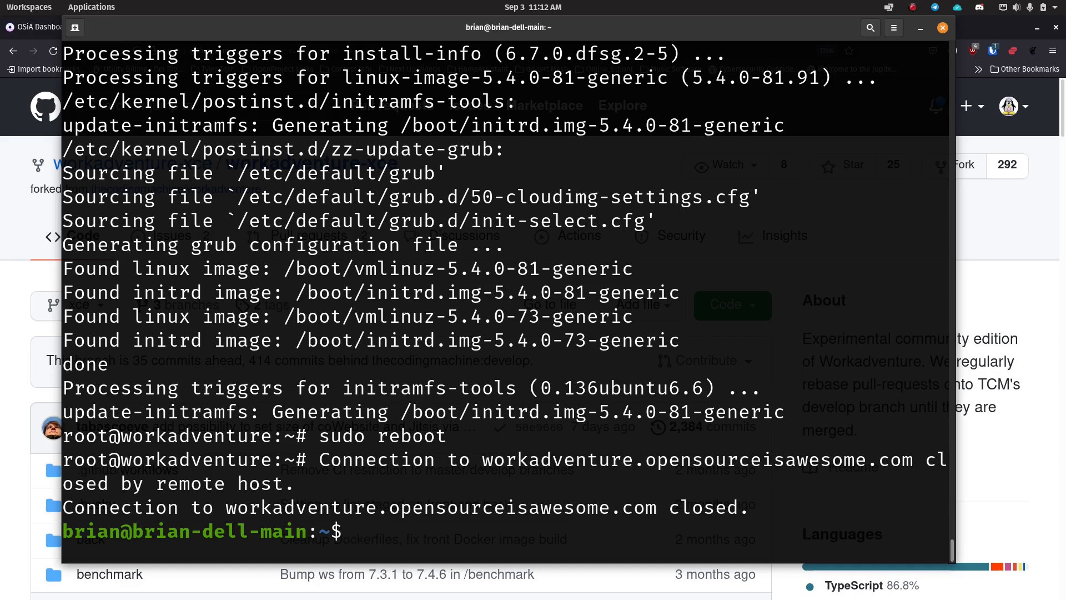
pyautogui.write('clear')
pyautogui.press('Return')
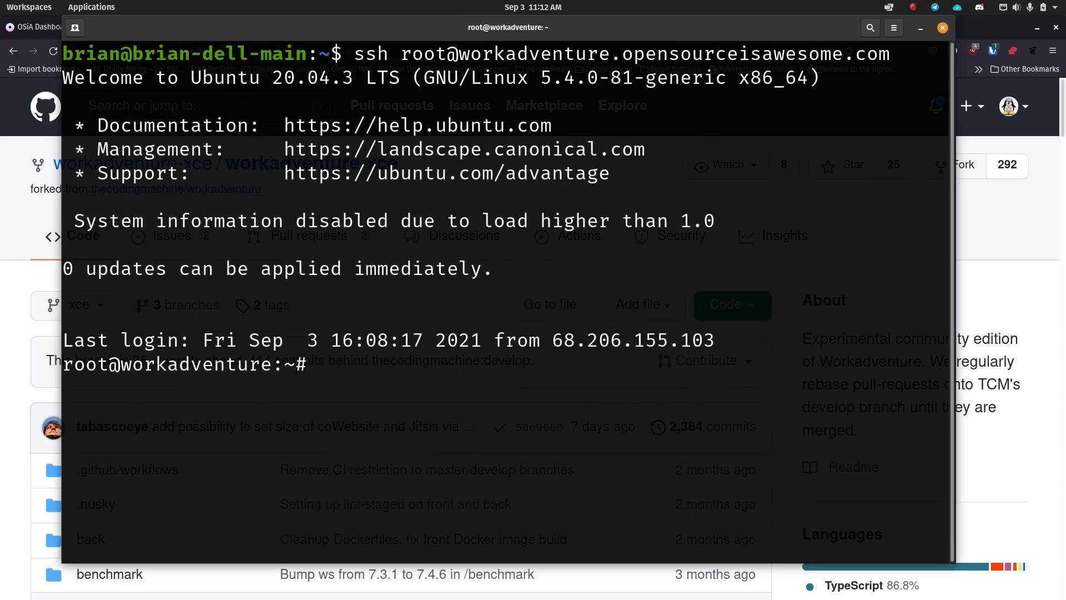
pyautogui.write('clear')
pyautogui.press('Return')
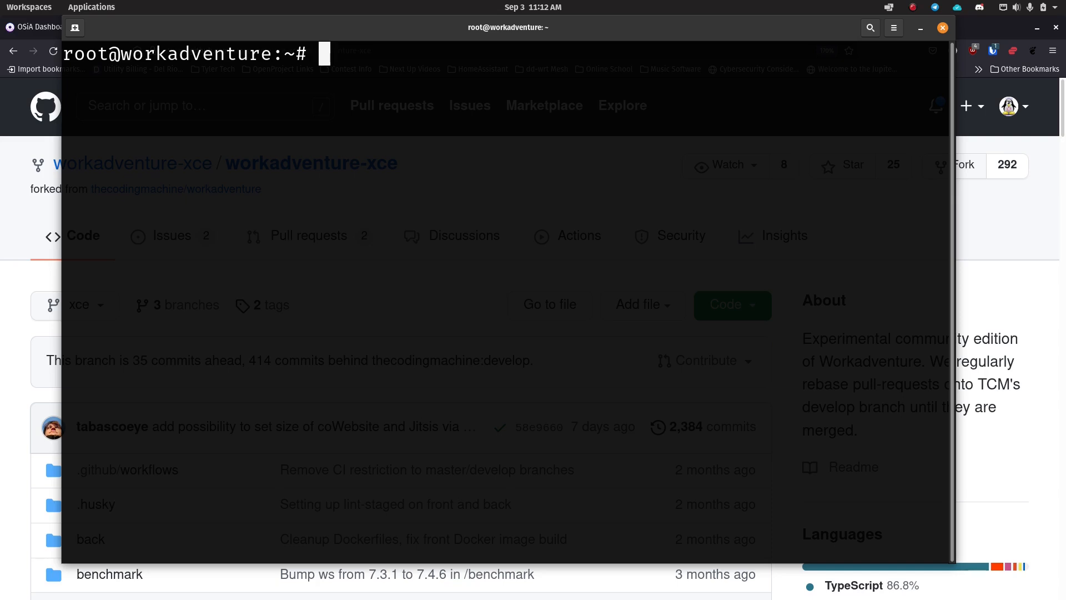
# Step: Create a new empty docker-install.sh in nano on the server, then bring the browser forward
pyautogui.write('nano docker-')
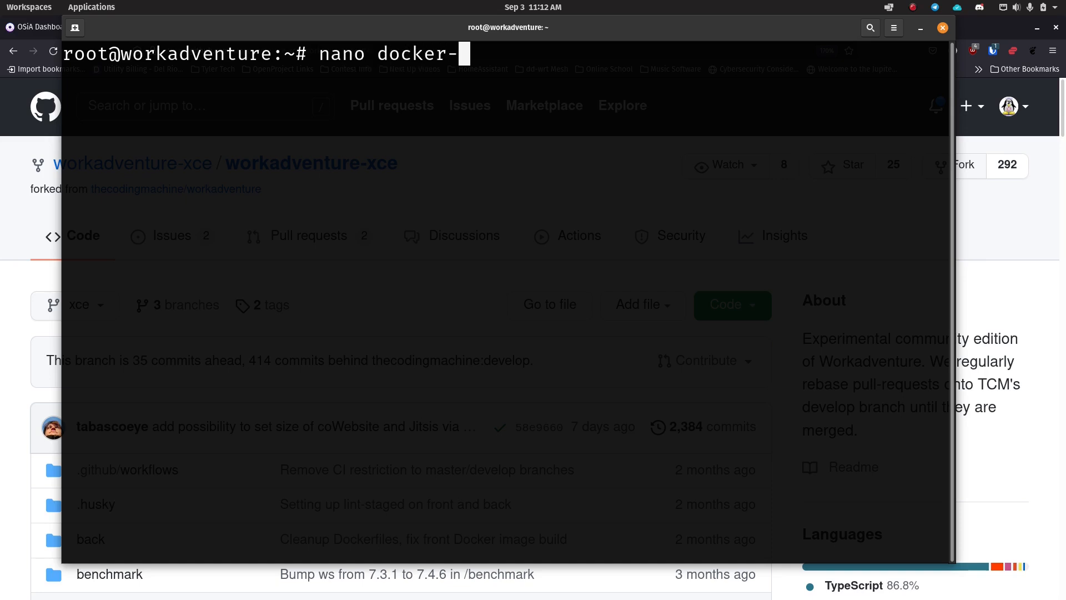
pyautogui.write('install.sh')
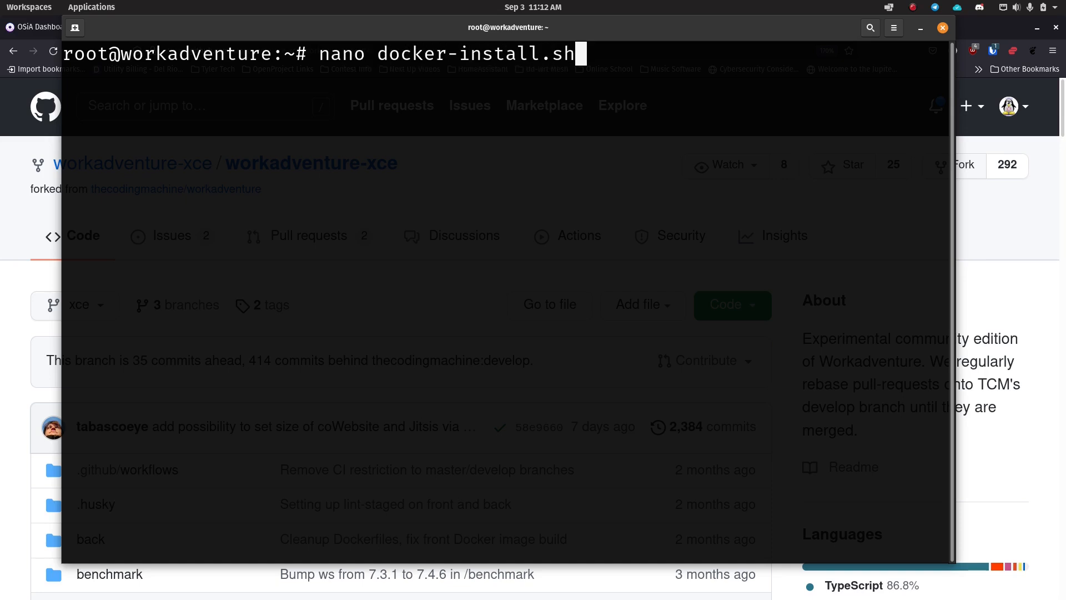
pyautogui.press('Return')
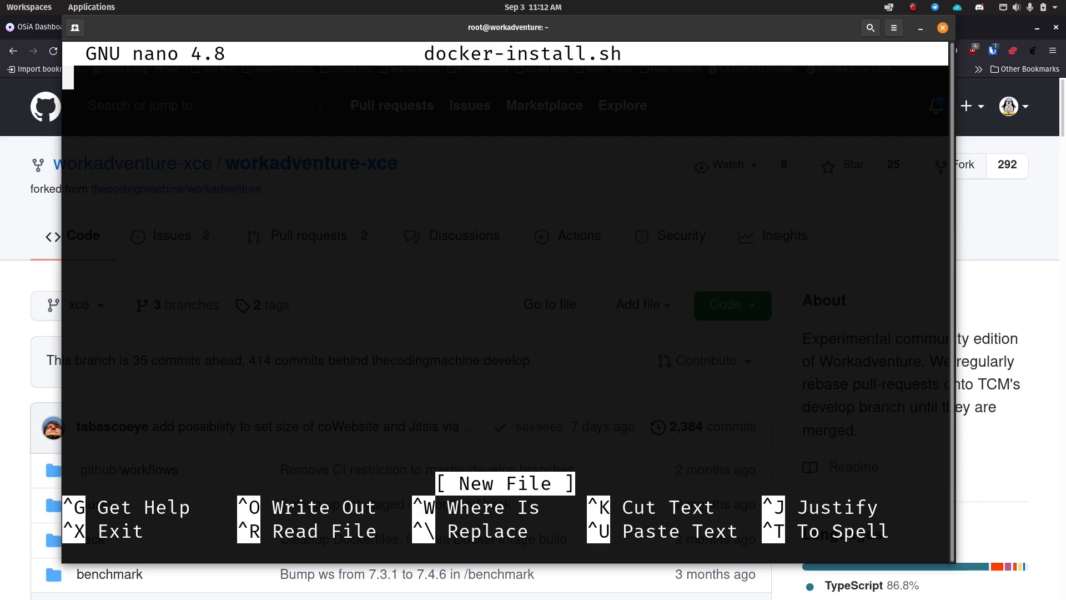
pyautogui.click(16, 333)
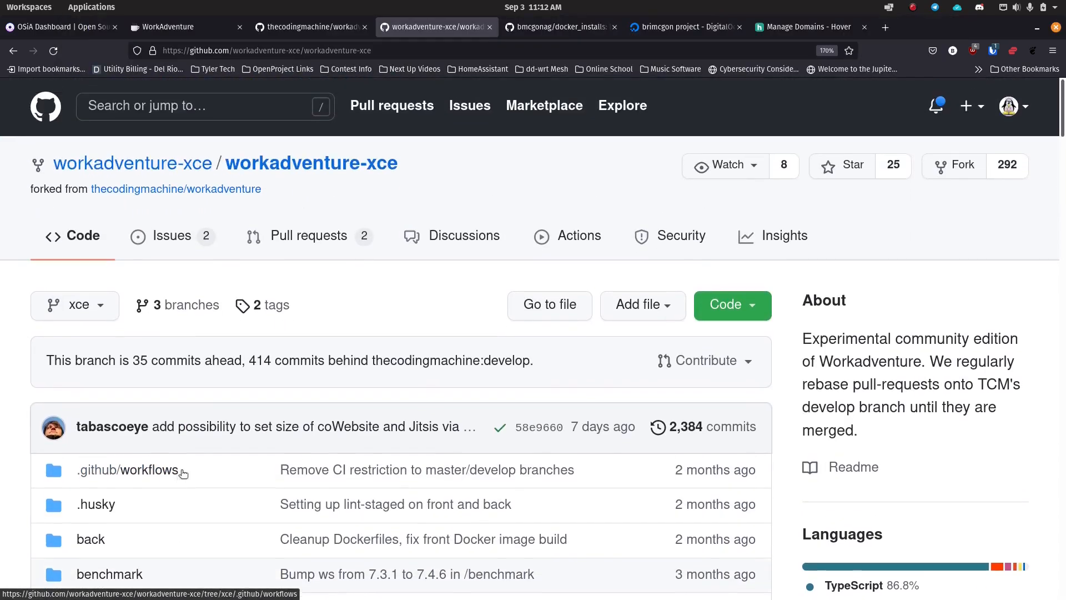
# Step: Open install_docker_nproxyman_ubuntu_20.04.sh in the docker_installs repository and select the whole script
pyautogui.click(569, 27)
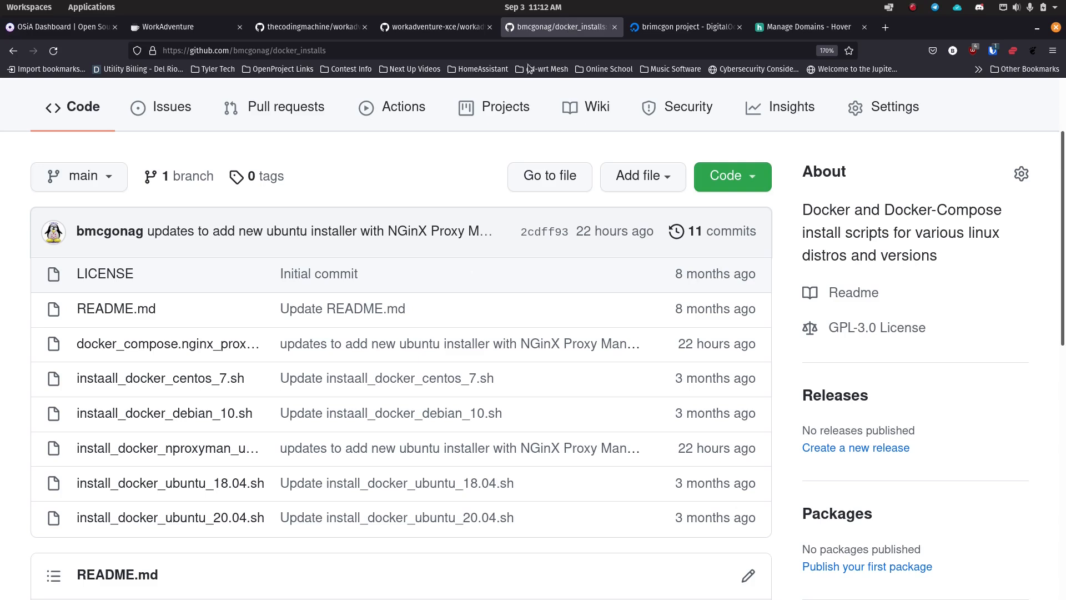
pyautogui.click(188, 450)
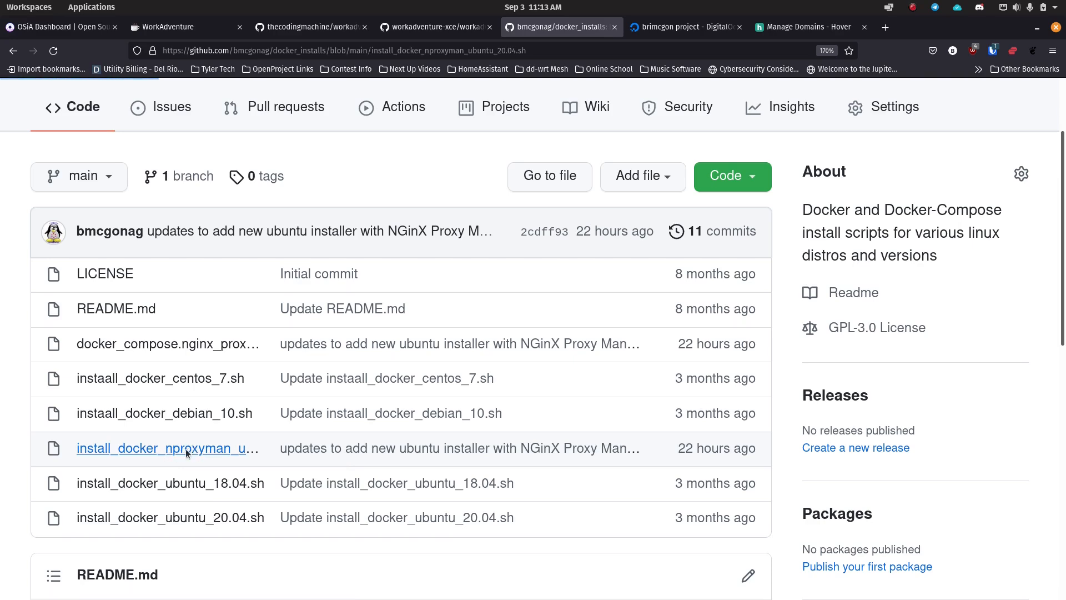
pyautogui.scroll(-4, 85, 282)
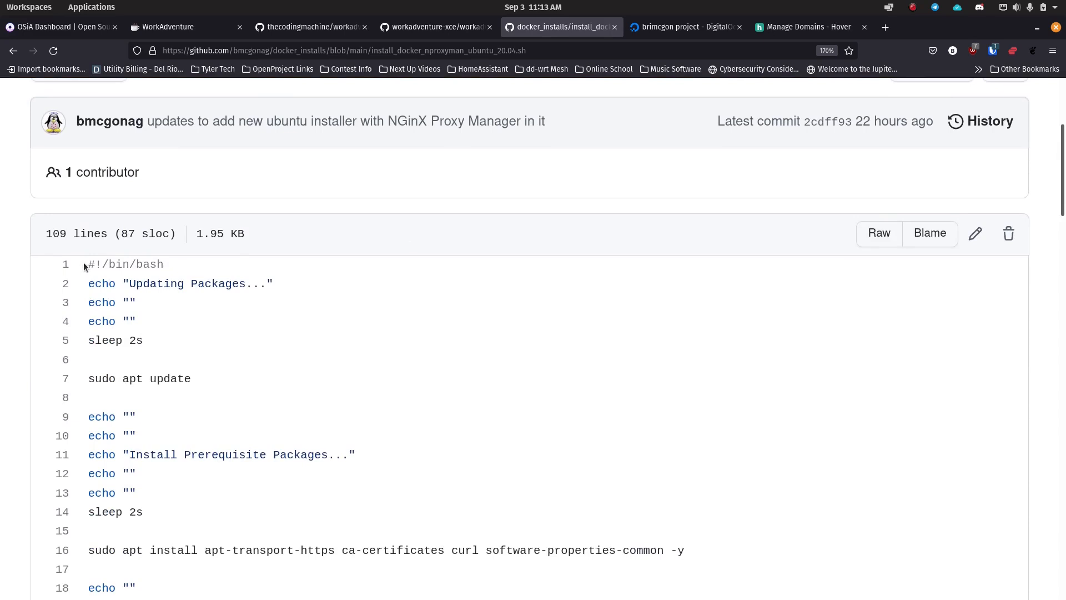
pyautogui.moveTo(109, 281); pyautogui.dragTo(220, 452)
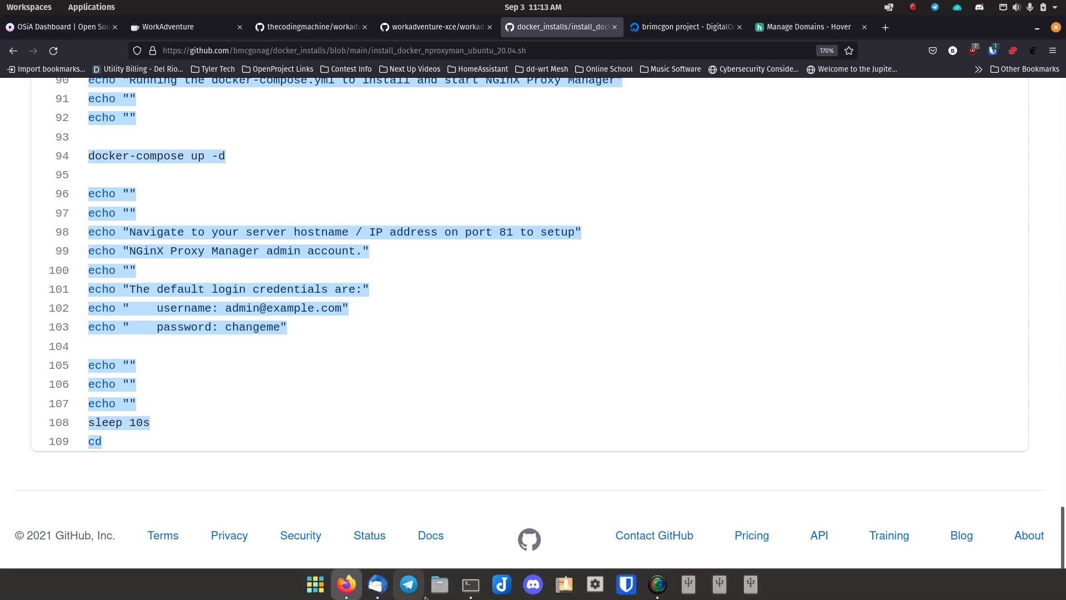
pyautogui.click(385, 584)
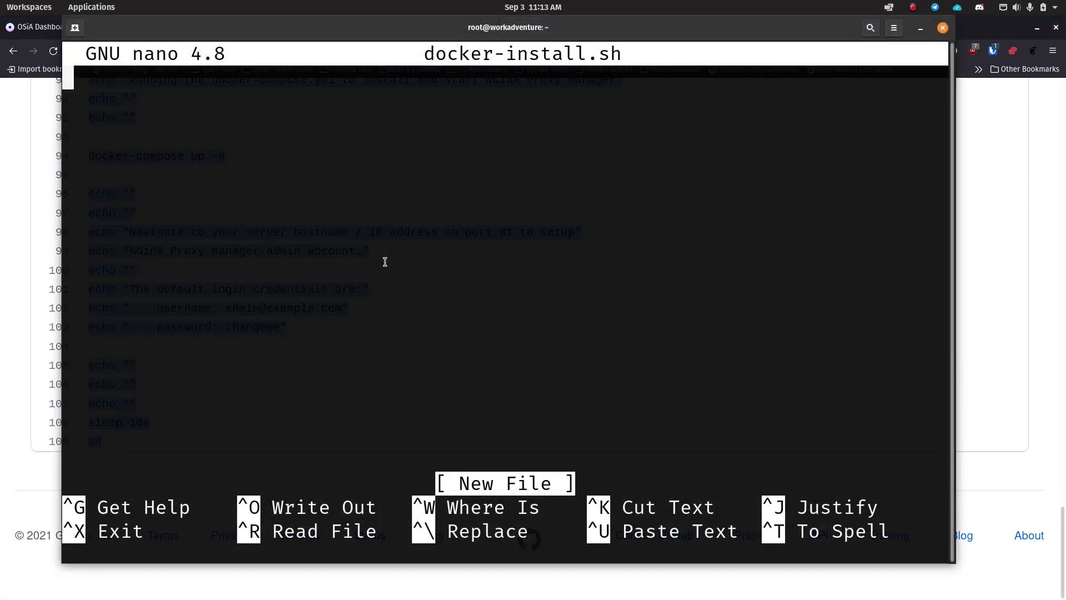
# Step: Paste the copied install script into docker-install.sh
pyautogui.hotkey('ctrl', 'shift', 'v')
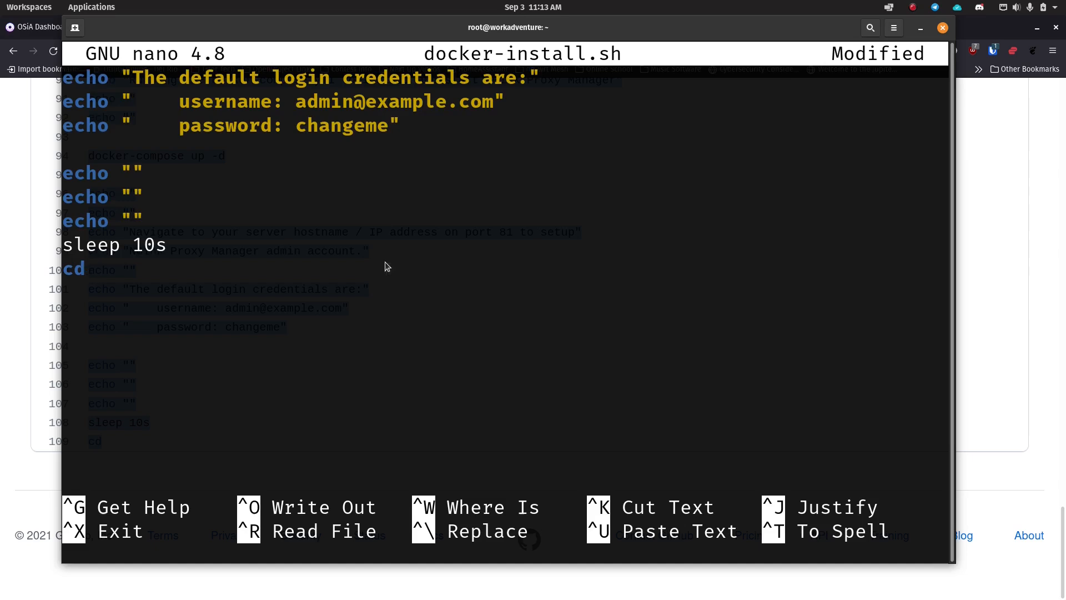
pyautogui.rightClick(385, 262)
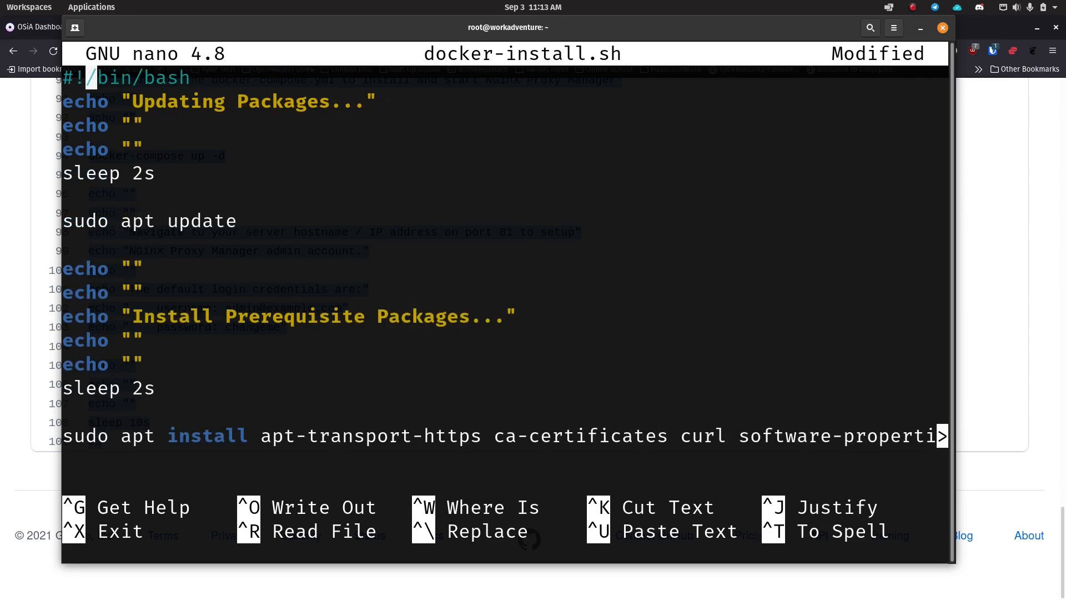
pyautogui.press('Down')
pyautogui.press('Left')
pyautogui.press('Up')
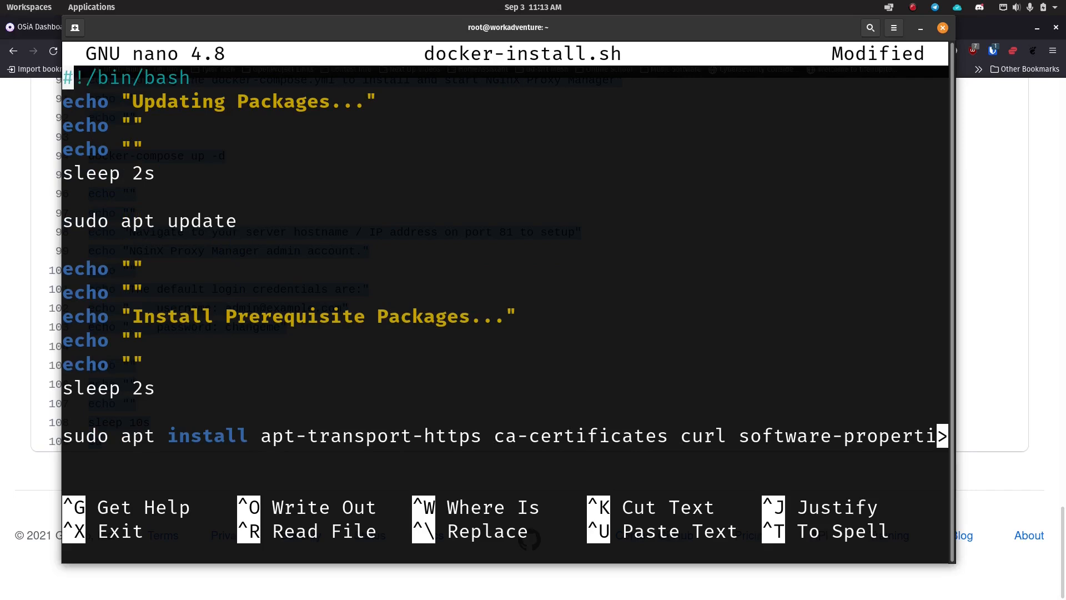
# Step: Review the script's nginx-proxy-manager setup, curl download, port 81 and login messages
pyautogui.press('Down')
pyautogui.press('Down')
pyautogui.press('Down')
pyautogui.press('Down')
pyautogui.press('Down')
pyautogui.press('Down')
pyautogui.press('Down')
pyautogui.press('Down')
pyautogui.press('Down')
pyautogui.press('Down')
pyautogui.press('Down')
pyautogui.press('Down')
pyautogui.press('Down')
pyautogui.press('Down')
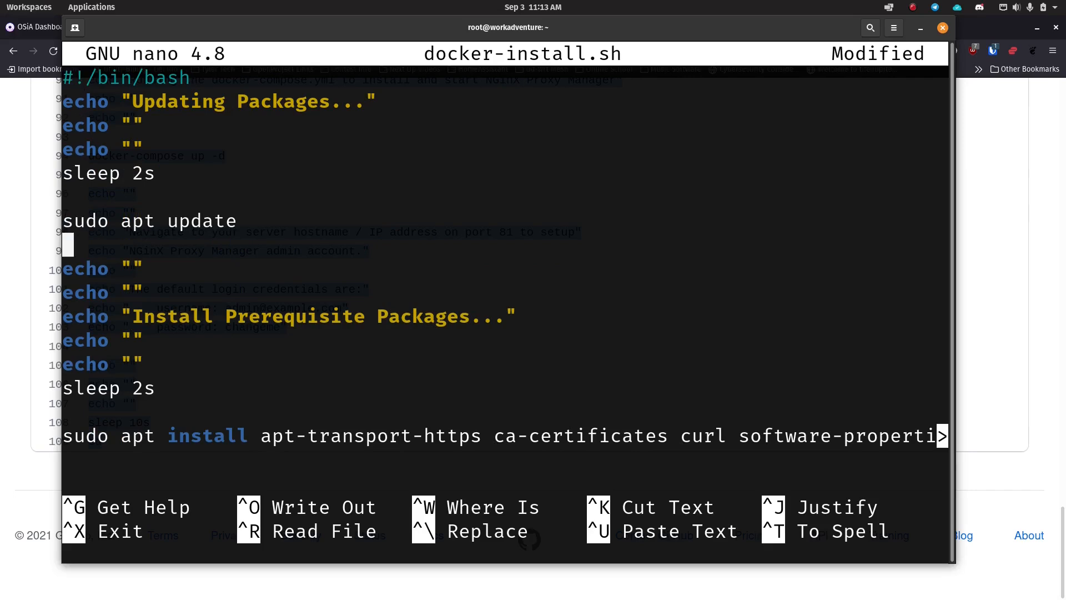
pyautogui.press('Down')
pyautogui.press('Down')
pyautogui.press('Down')
pyautogui.press('Down')
pyautogui.press('Down')
pyautogui.press('Down')
pyautogui.press('Down')
pyautogui.press('Down')
pyautogui.press('Down')
pyautogui.press('Down')
pyautogui.press('Down')
pyautogui.press('Down')
pyautogui.press('Down')
pyautogui.press('Down')
pyautogui.press('Down')
pyautogui.press('Down')
pyautogui.press('Down')
pyautogui.press('Down')
pyautogui.press('Down')
pyautogui.press('Down')
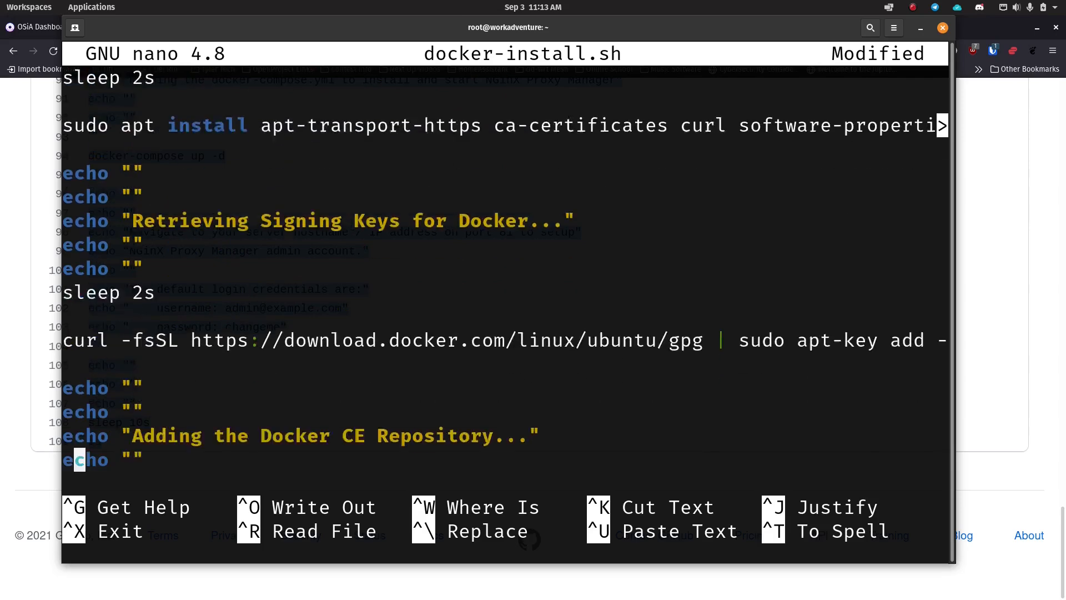
pyautogui.press('Down')
pyautogui.press('Up')
pyautogui.press('Left')
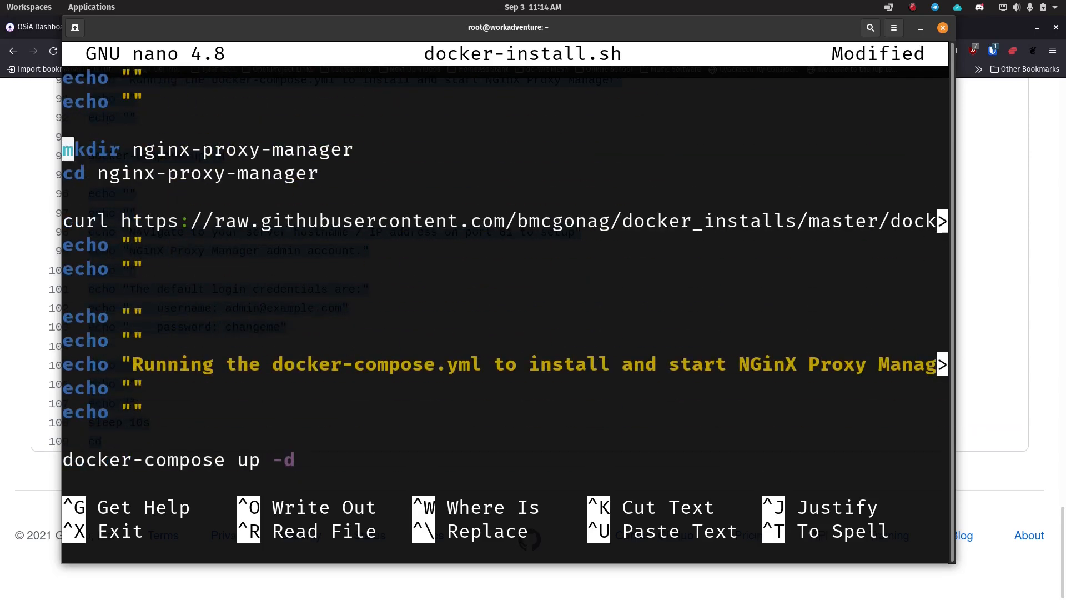
pyautogui.press('Down')
pyautogui.press('Down')
pyautogui.press('Down')
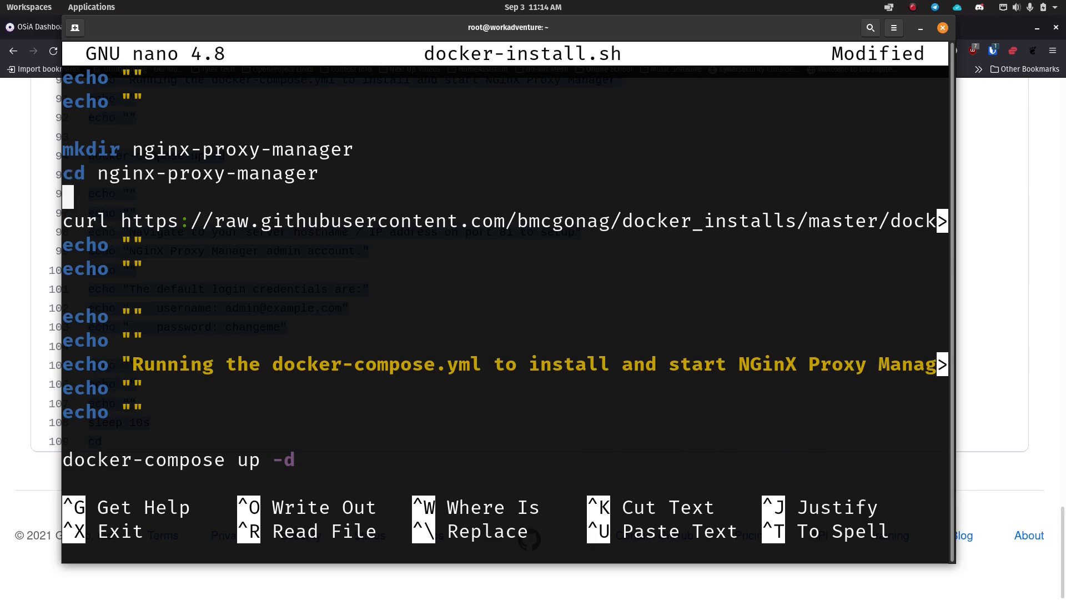
pyautogui.press('Right')
pyautogui.press('Right')
pyautogui.press('Right')
pyautogui.press('Right')
pyautogui.press('Right')
pyautogui.press('Right')
pyautogui.press('Right')
pyautogui.press('Right')
pyautogui.press('Right')
pyautogui.press('Right')
pyautogui.press('Right')
pyautogui.press('Right')
pyautogui.press('Right')
pyautogui.press('Right')
pyautogui.press('Right')
pyautogui.press('Right')
pyautogui.press('Right')
pyautogui.press('Right')
pyautogui.press('Right')
pyautogui.press('Right')
pyautogui.press('Right')
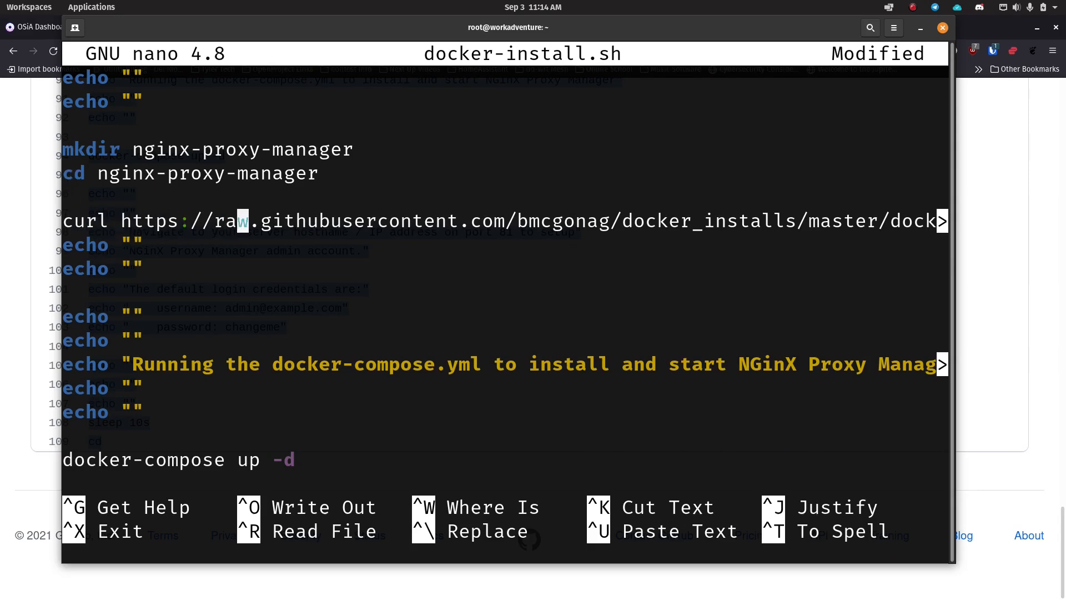
pyautogui.press('Right')
pyautogui.press('Right')
pyautogui.press('Right')
pyautogui.press('Right')
pyautogui.press('Right')
pyautogui.press('Right')
pyautogui.press('Right')
pyautogui.press('Right')
pyautogui.press('Right')
pyautogui.press('Right')
pyautogui.press('Right')
pyautogui.press('Right')
pyautogui.press('Right')
pyautogui.press('Right')
pyautogui.press('Right')
pyautogui.press('Right')
pyautogui.press('Right')
pyautogui.press('Right')
pyautogui.press('Right')
pyautogui.press('Left')
pyautogui.press('Left')
pyautogui.press('Left')
pyautogui.press('Left')
pyautogui.press('Left')
pyautogui.press('Left')
pyautogui.press('Left')
pyautogui.press('Left')
pyautogui.press('Left')
pyautogui.press('Left')
pyautogui.press('Left')
pyautogui.press('Left')
pyautogui.press('Left')
pyautogui.press('Left')
pyautogui.press('Left')
pyautogui.press('Left')
pyautogui.press('Left')
pyautogui.press('Left')
pyautogui.press('Left')
pyautogui.press('Left')
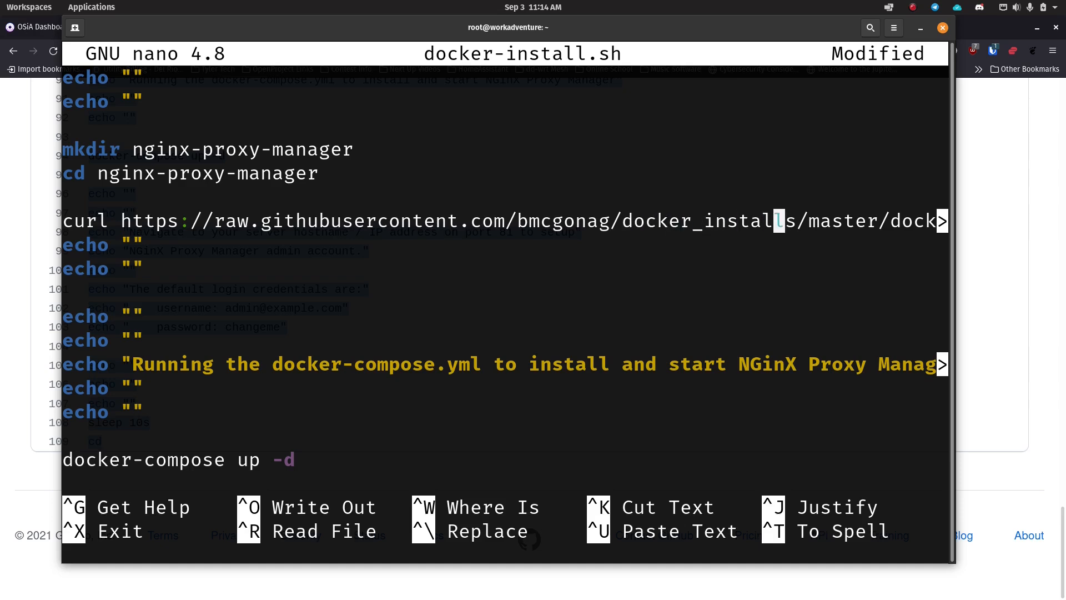
pyautogui.press('Left')
pyautogui.press('Left')
pyautogui.press('Left')
pyautogui.press('Left')
pyautogui.press('Left')
pyautogui.press('Left')
pyautogui.press('Left')
pyautogui.press('Left')
pyautogui.press('Left')
pyautogui.press('Left')
pyautogui.press('Left')
pyautogui.press('Left')
pyautogui.press('Down')
pyautogui.press('Down')
pyautogui.press('Down')
pyautogui.press('Down')
pyautogui.press('Down')
pyautogui.press('Down')
pyautogui.press('Down')
pyautogui.press('Down')
pyautogui.press('Down')
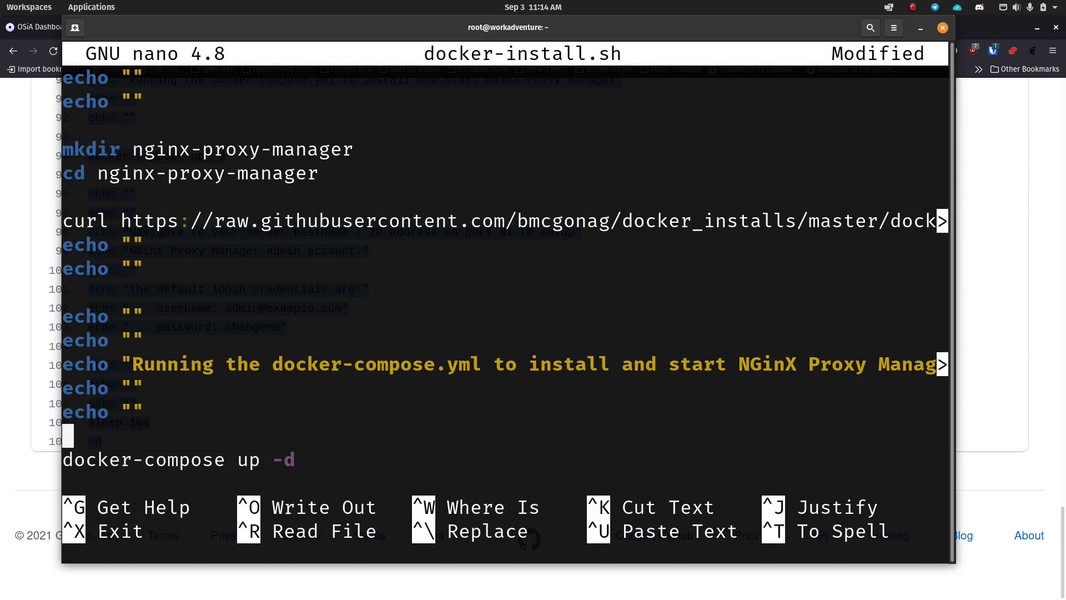
pyautogui.press('Down')
pyautogui.press('Down')
pyautogui.press('Down')
pyautogui.press('Down')
pyautogui.press('Down')
pyautogui.press('Down')
pyautogui.press('Down')
pyautogui.press('Down')
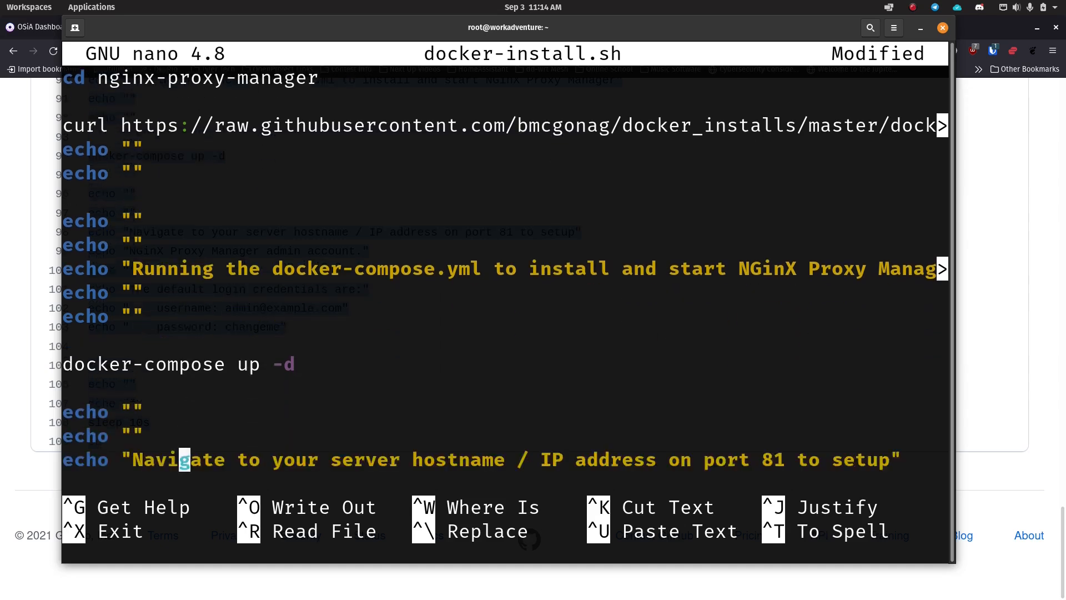
pyautogui.press('Up')
pyautogui.press('Up')
pyautogui.press('Up')
pyautogui.press('Up')
pyautogui.press('Down')
pyautogui.press('Down')
pyautogui.press('Down')
pyautogui.press('Down')
pyautogui.press('Down')
pyautogui.press('Down')
pyautogui.press('Down')
pyautogui.press('Up')
pyautogui.press('Up')
pyautogui.press('Right')
pyautogui.press('Right')
pyautogui.press('Right')
pyautogui.press('Right')
pyautogui.press('Right')
pyautogui.press('Right')
pyautogui.press('Right')
pyautogui.press('Right')
pyautogui.press('Right')
pyautogui.press('Right')
pyautogui.press('Right')
pyautogui.press('Right')
pyautogui.press('Right')
pyautogui.press('Right')
pyautogui.press('Right')
pyautogui.press('Right')
pyautogui.press('Right')
pyautogui.press('Right')
pyautogui.press('Right')
pyautogui.press('Right')
pyautogui.press('Right')
pyautogui.press('Right')
pyautogui.press('Right')
pyautogui.press('Right')
pyautogui.press('Left')
pyautogui.press('Down')
pyautogui.press('Down')
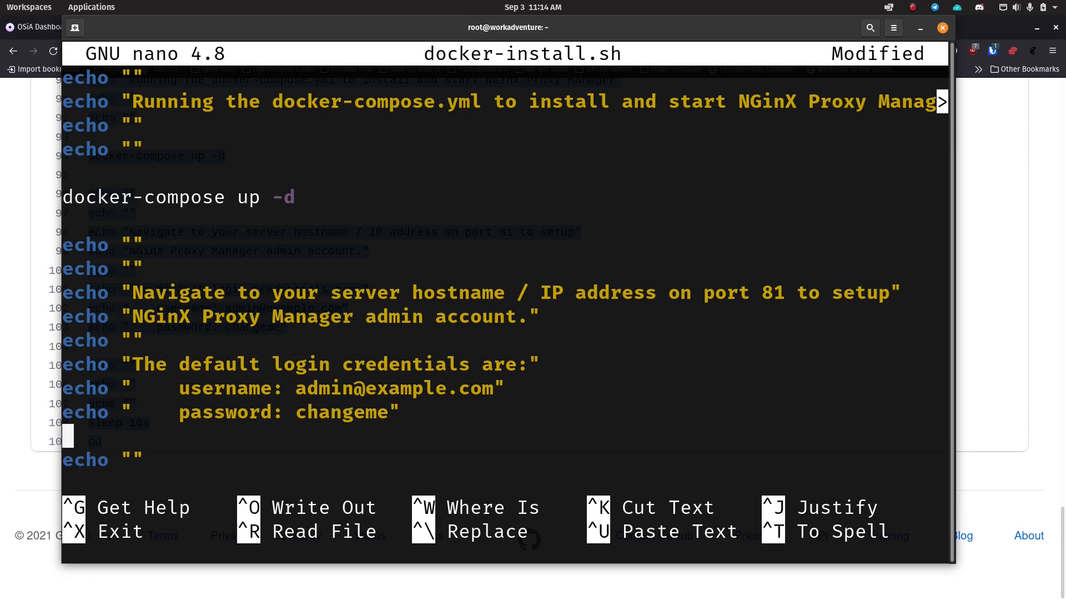
pyautogui.press('Down')
pyautogui.press('Down')
pyautogui.press('Down')
pyautogui.press('Down')
pyautogui.press('Down')
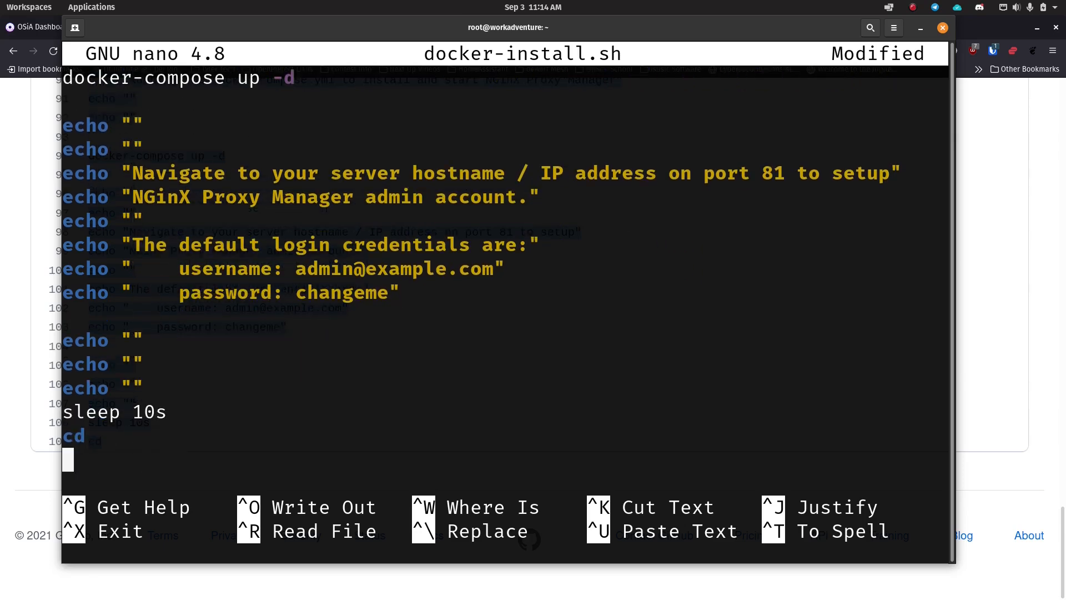
# Step: Save docker-install.sh and exit nano
pyautogui.hotkey('ctrl', 'o')
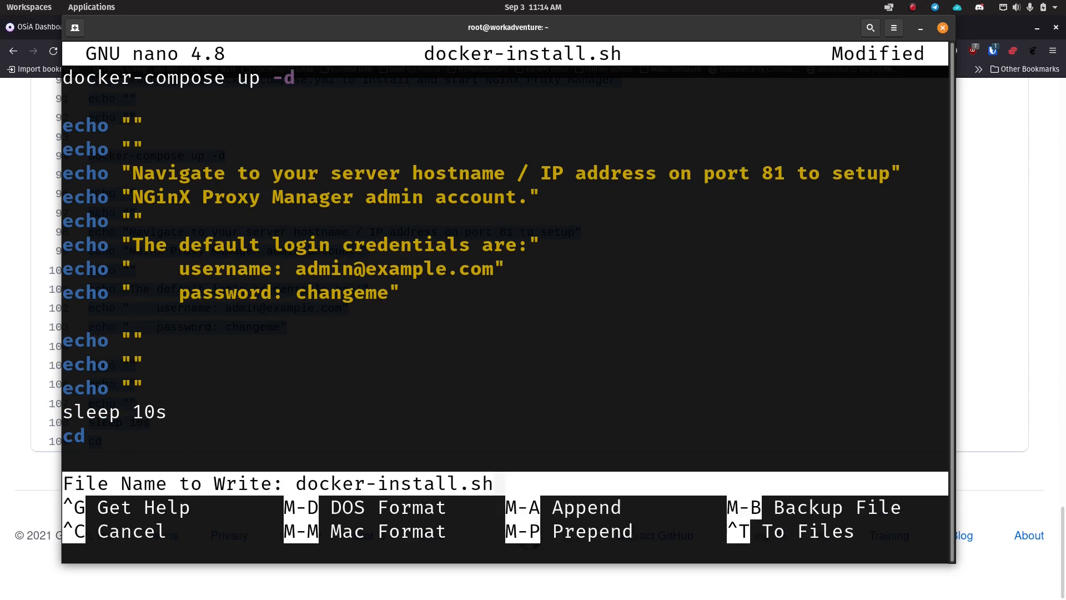
pyautogui.press('Return')
pyautogui.hotkey('ctrl', 'x')
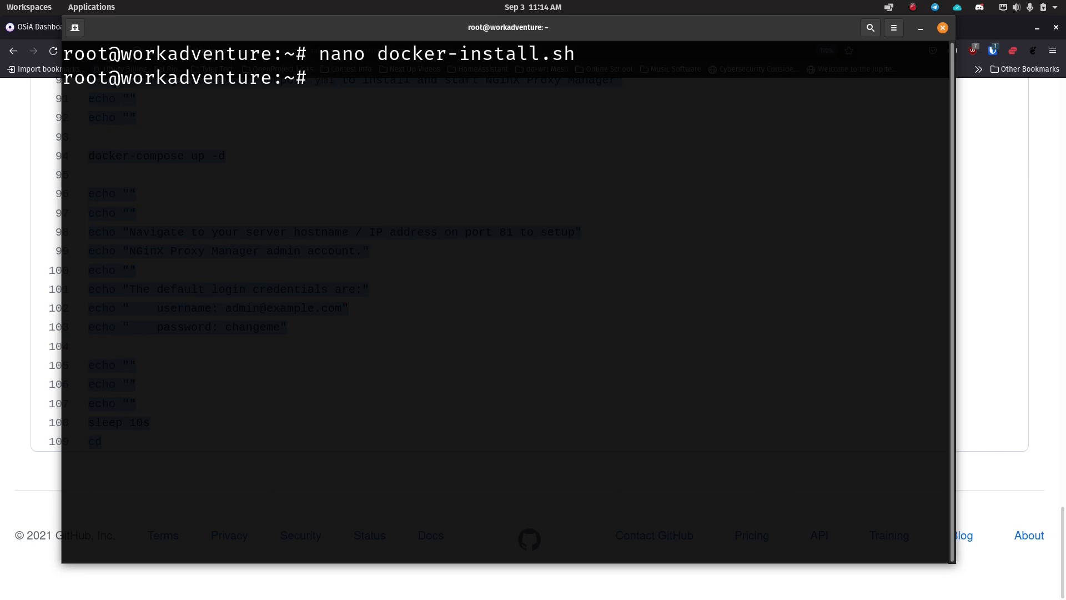
# Step: Make docker-install.sh executable with chmod +x and run ./docker-install.sh
pyautogui.write('chmod ')
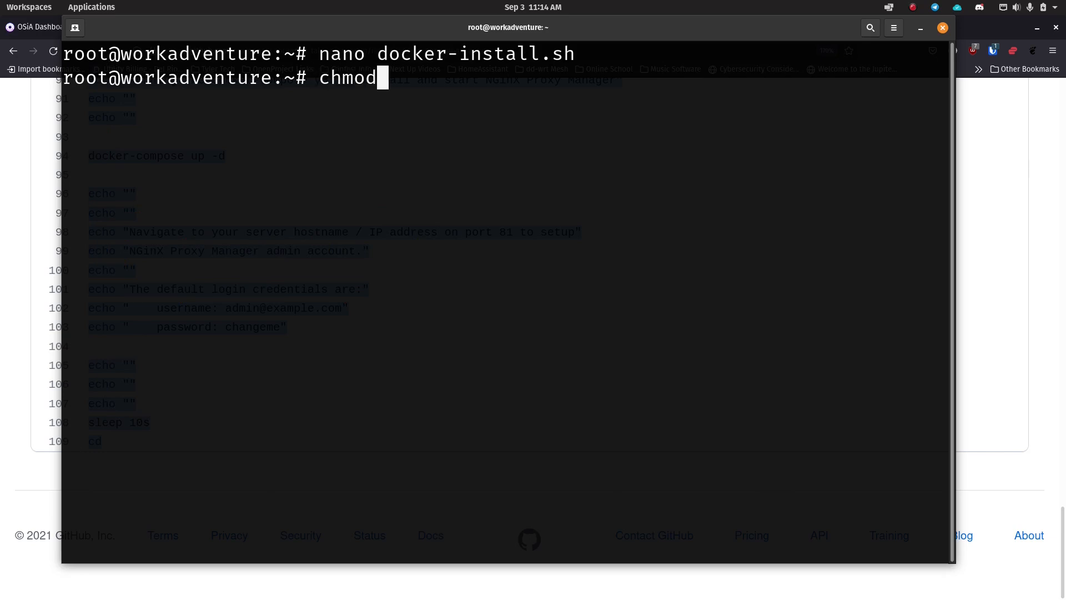
pyautogui.write('+x ')
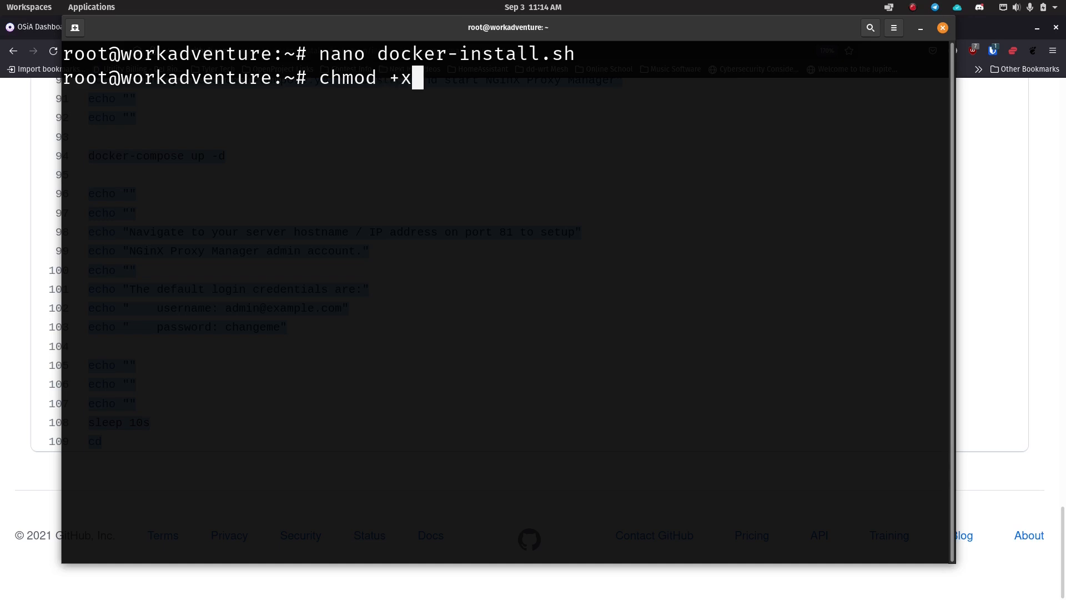
pyautogui.write('doc')
pyautogui.press('Tab')
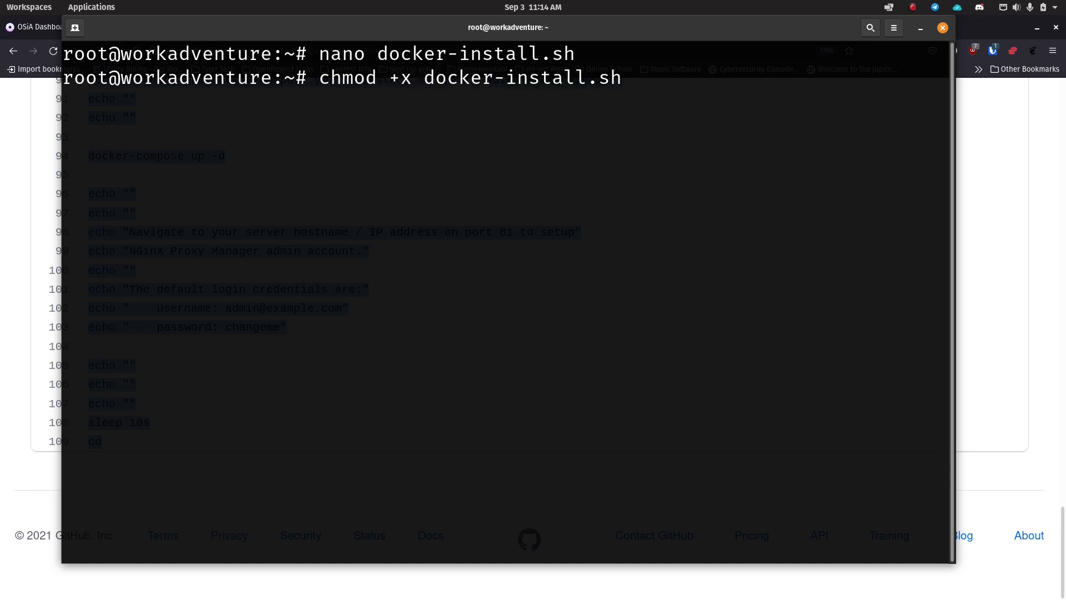
pyautogui.press('Return')
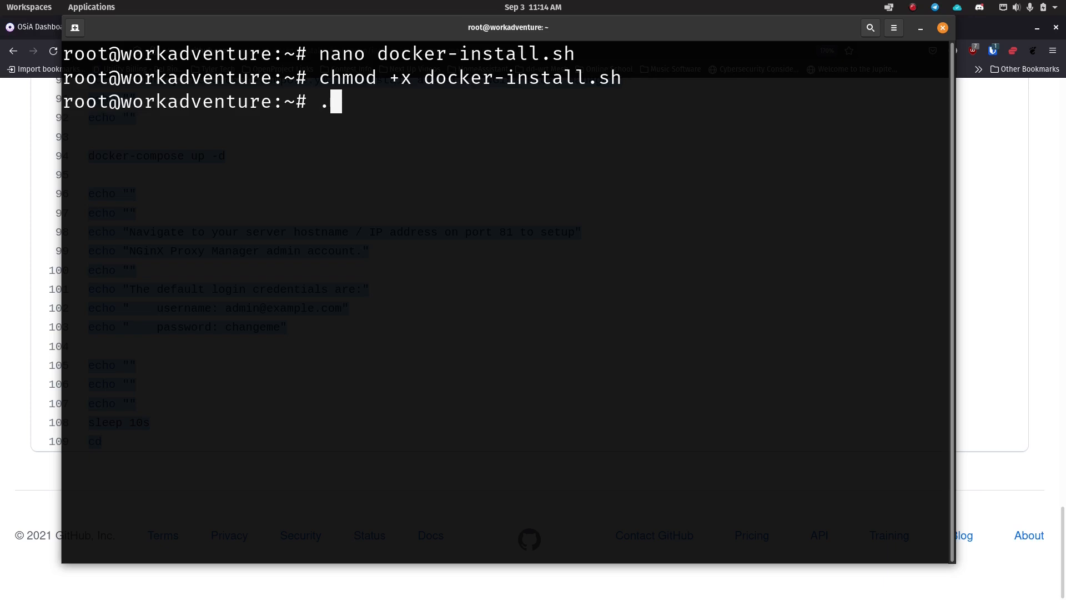
pyautogui.write('./docker')
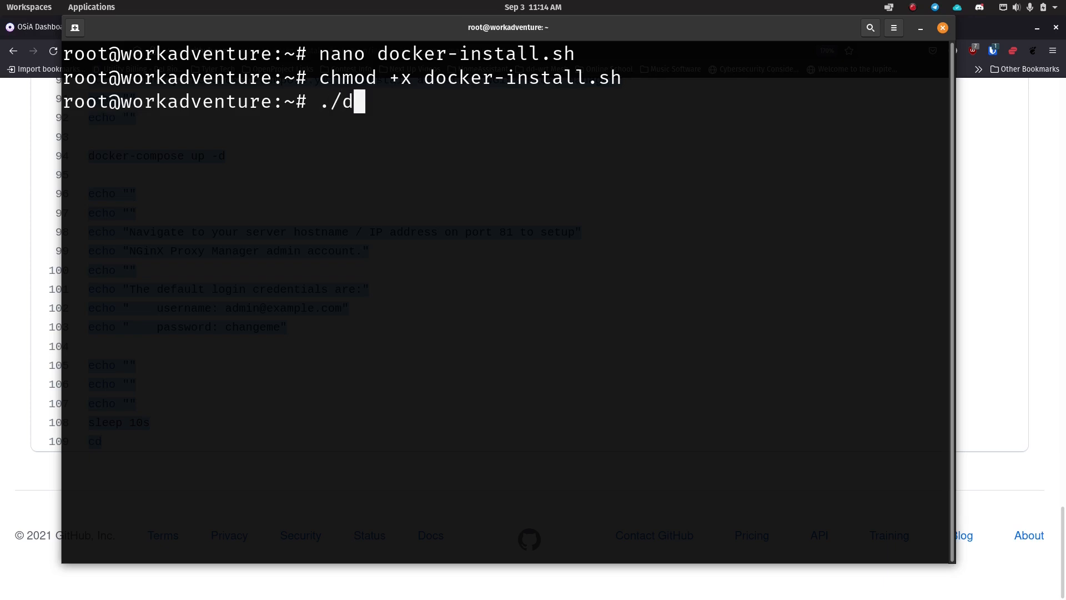
pyautogui.press('Tab')
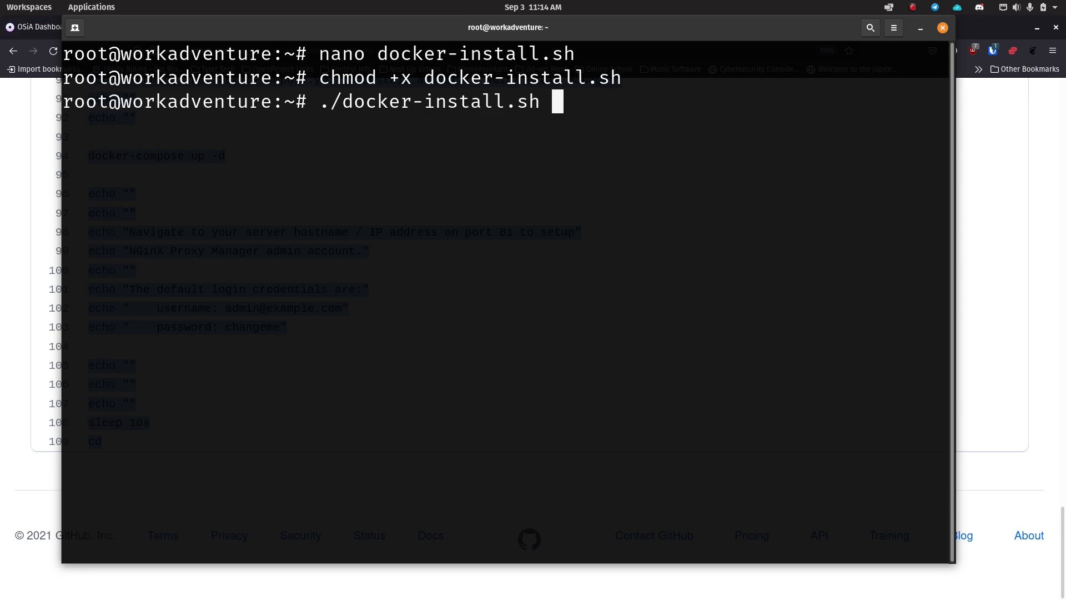
pyautogui.press('Return')
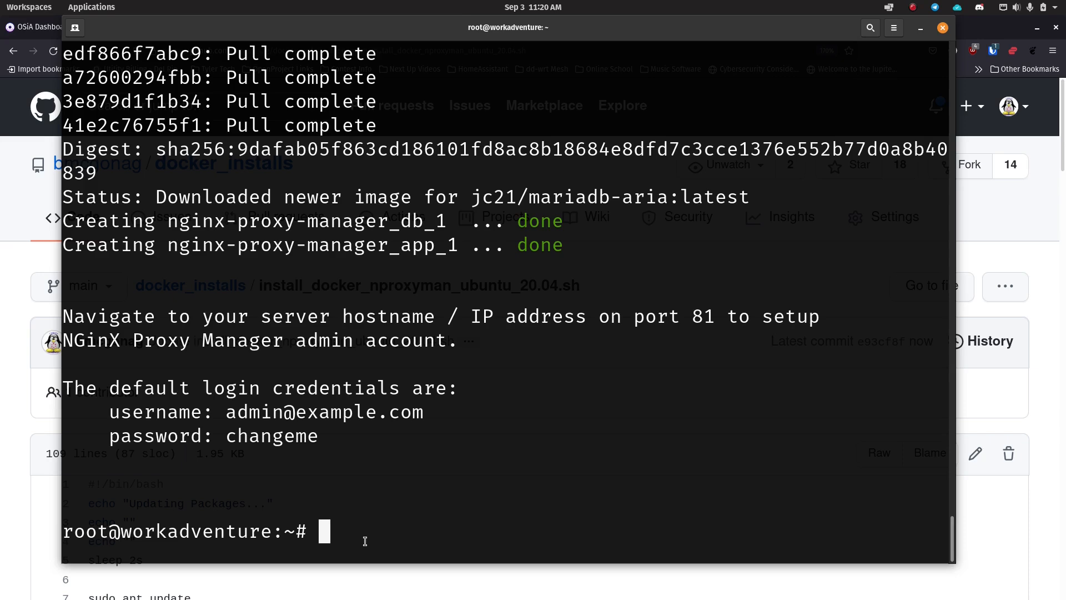
# Step: Open docker-compose.yml in the nginx-proxy-manager folder with nano
pyautogui.write('cd nginx-proxy-manager/')
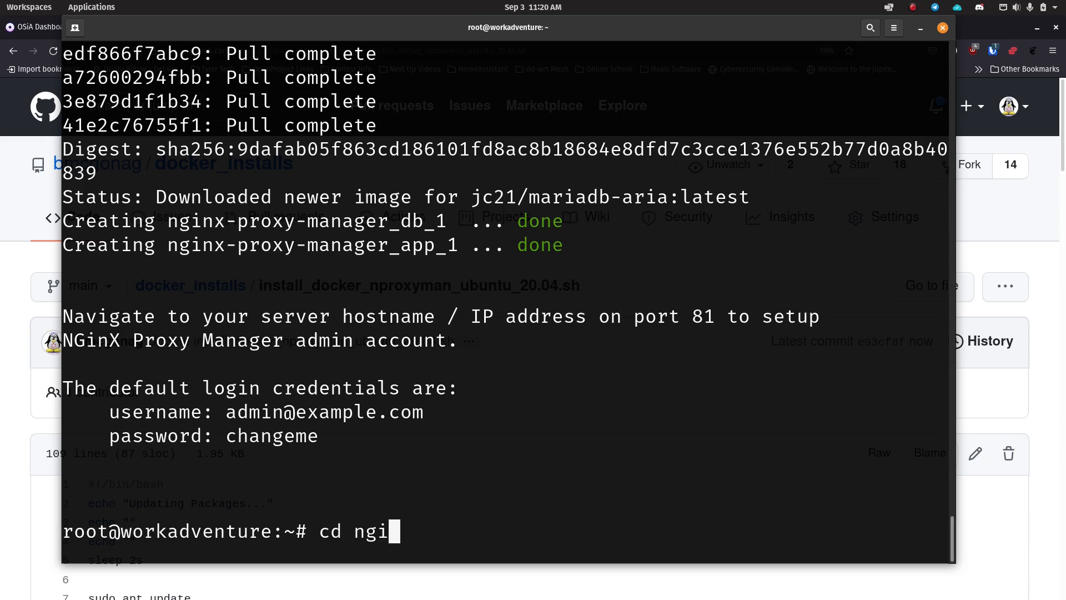
pyautogui.press('Tab')
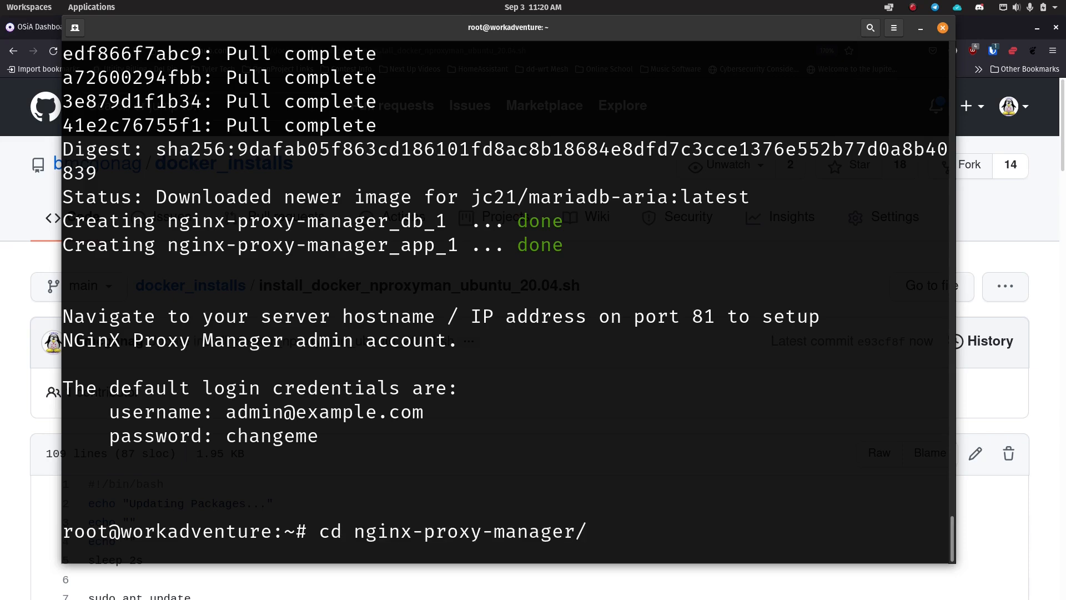
pyautogui.press('Return')
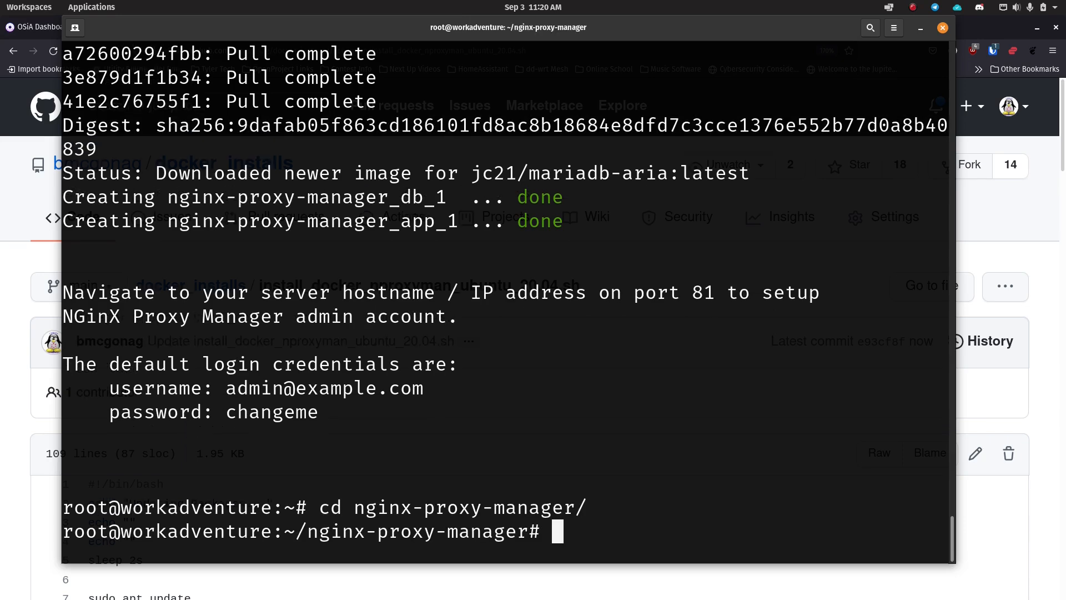
pyautogui.write('nano dock')
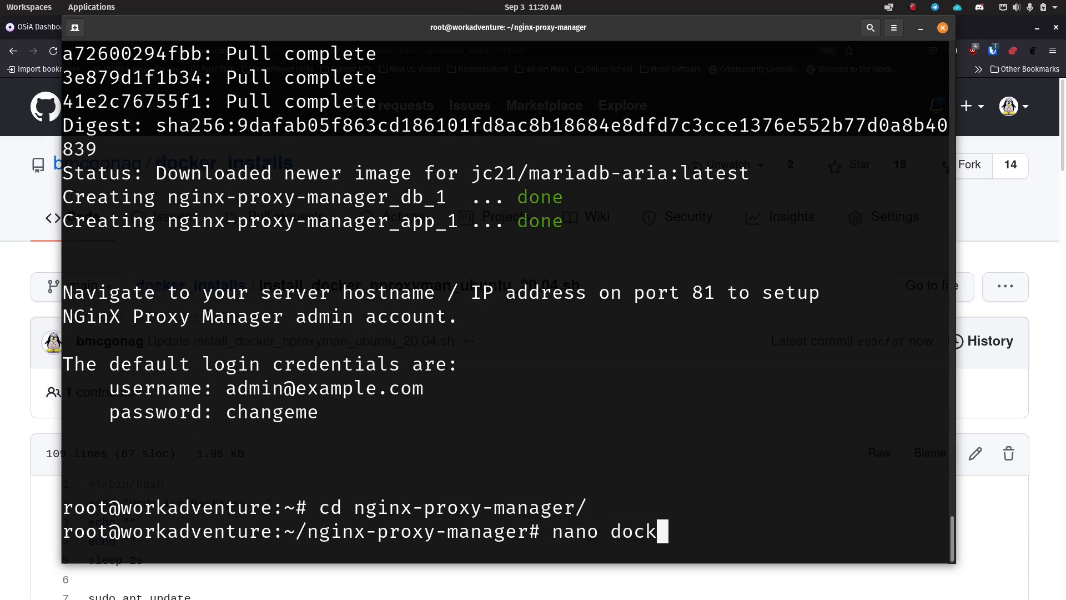
pyautogui.press('Tab')
pyautogui.press('Return')
# Step: Replace the app's default npm DB_MYSQL_USER and DB_MYSQL_PASSWORD with a custom user and password
pyautogui.press('Down')
pyautogui.press('Down')
pyautogui.press('Down')
pyautogui.press('Down')
pyautogui.press('Down')
pyautogui.press('Down')
pyautogui.press('Down')
pyautogui.press('Down')
pyautogui.press('Down')
pyautogui.press('Down')
pyautogui.press('Down')
pyautogui.press('Down')
pyautogui.press('Down')
pyautogui.press('Down')
pyautogui.press('Up')
pyautogui.press('Down')
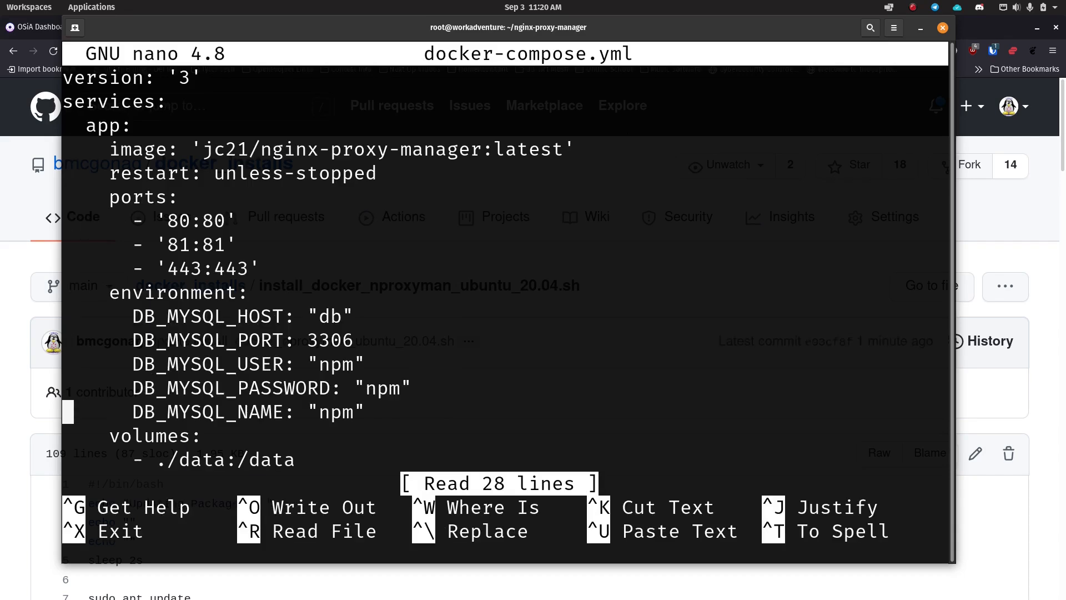
pyautogui.press('Down')
pyautogui.press('Down')
pyautogui.press('Down')
pyautogui.press('Down')
pyautogui.press('Down')
pyautogui.press('Down')
pyautogui.press('Down')
pyautogui.press('Down')
pyautogui.press('Down')
pyautogui.press('Down')
pyautogui.press('Up')
pyautogui.press('Up')
pyautogui.press('Up')
pyautogui.press('Up')
pyautogui.press('Up')
pyautogui.press('Up')
pyautogui.press('Up')
pyautogui.press('Up')
pyautogui.press('Up')
pyautogui.press('Up')
pyautogui.press('Up')
pyautogui.press('Right')
pyautogui.press('Right')
pyautogui.press('Right')
pyautogui.press('Right')
pyautogui.press('Right')
pyautogui.press('Right')
pyautogui.press('Right')
pyautogui.press('Right')
pyautogui.press('Right')
pyautogui.press('Right')
pyautogui.press('Right')
pyautogui.press('Right')
pyautogui.press('Right')
pyautogui.press('Right')
pyautogui.press('Right')
pyautogui.press('Right')
pyautogui.press('Right')
pyautogui.press('Up')
pyautogui.press('Right')
pyautogui.press('Right')
pyautogui.press('Right')
pyautogui.press('Right')
pyautogui.press('Right')
pyautogui.press('Right')
pyautogui.press('Right')
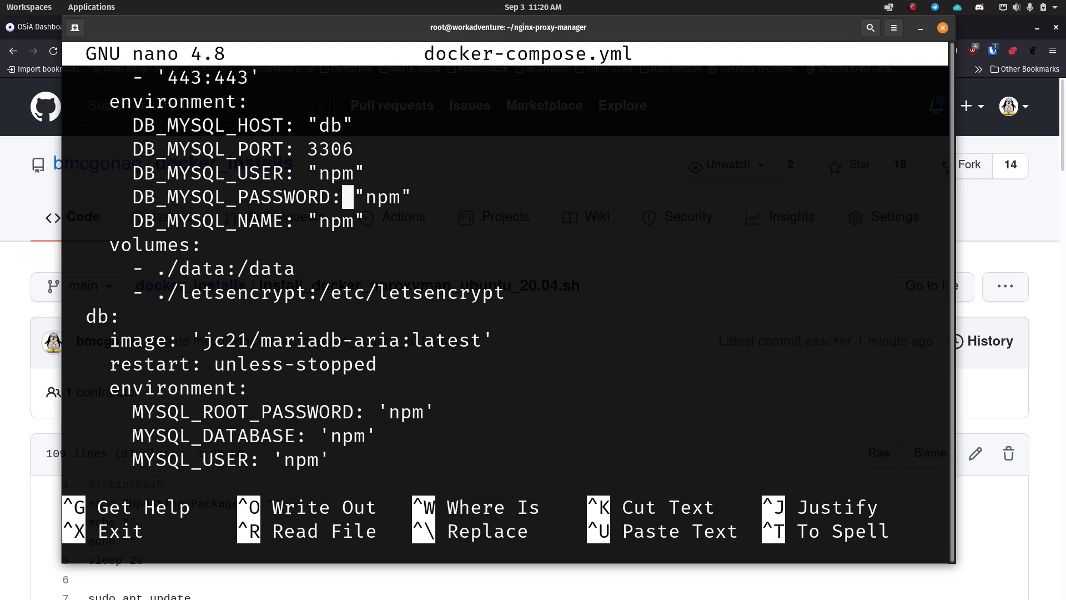
pyautogui.press('Right')
pyautogui.press('BackSpace')
pyautogui.press('BackSpace')
pyautogui.press('BackSpace')
pyautogui.write('brian')
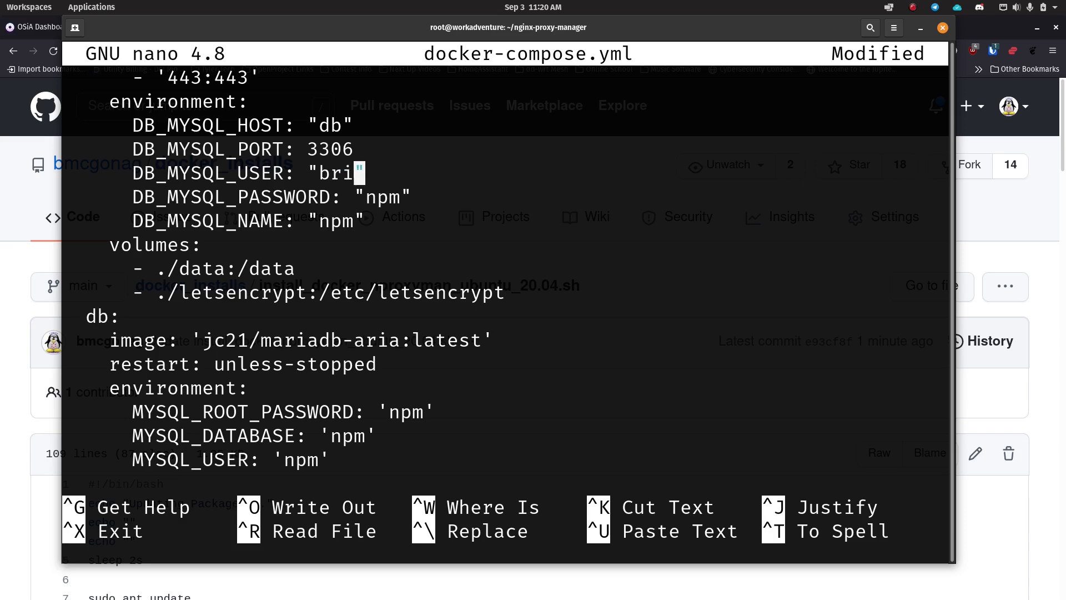
pyautogui.press('Down')
pyautogui.press('Right')
pyautogui.press('Right')
pyautogui.press('BackSpace')
pyautogui.press('BackSpace')
pyautogui.press('BackSpace')
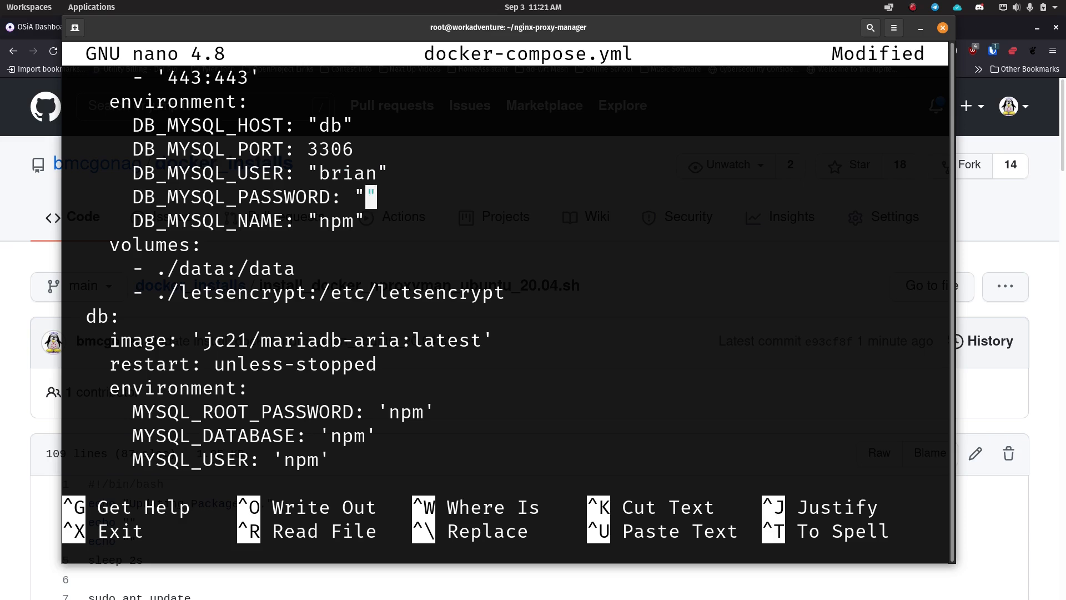
# Step: Set the db service's MYSQL_USER and MYSQL_PASSWORD to the same custom user and password
pyautogui.press('Down')
pyautogui.press('Down')
pyautogui.press('Down')
pyautogui.press('Down')
pyautogui.press('Down')
pyautogui.press('Down')
pyautogui.press('Down')
pyautogui.press('Down')
pyautogui.press('Down')
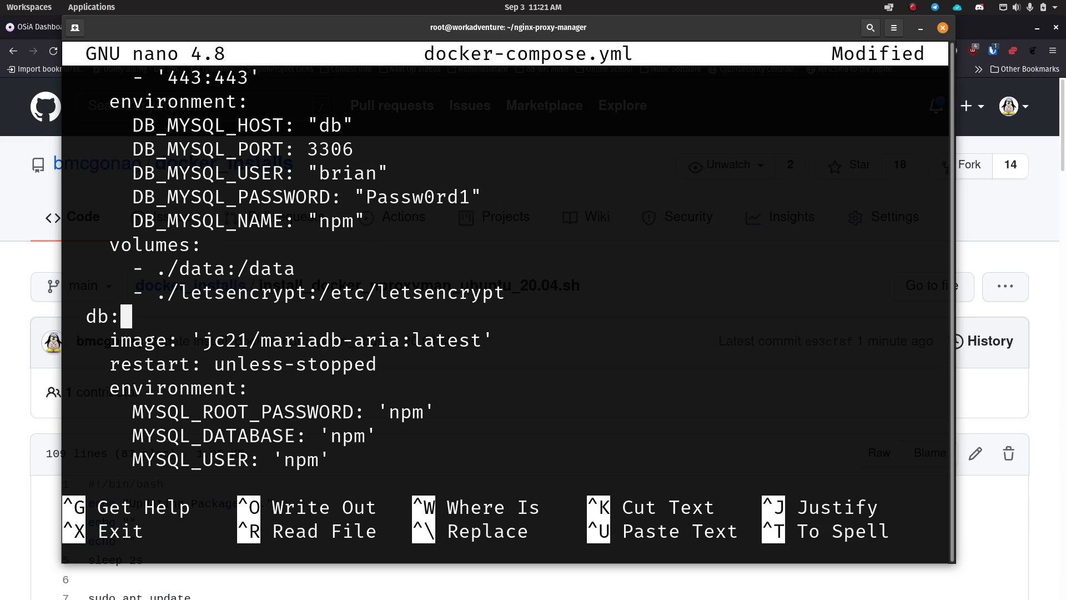
pyautogui.press('Down')
pyautogui.press('Left')
pyautogui.press('Left')
pyautogui.press('BackSpace')
pyautogui.press('BackSpace')
pyautogui.press('BackSpace')
pyautogui.write('brian')
pyautogui.press('Down')
pyautogui.press('Right')
pyautogui.press('Right')
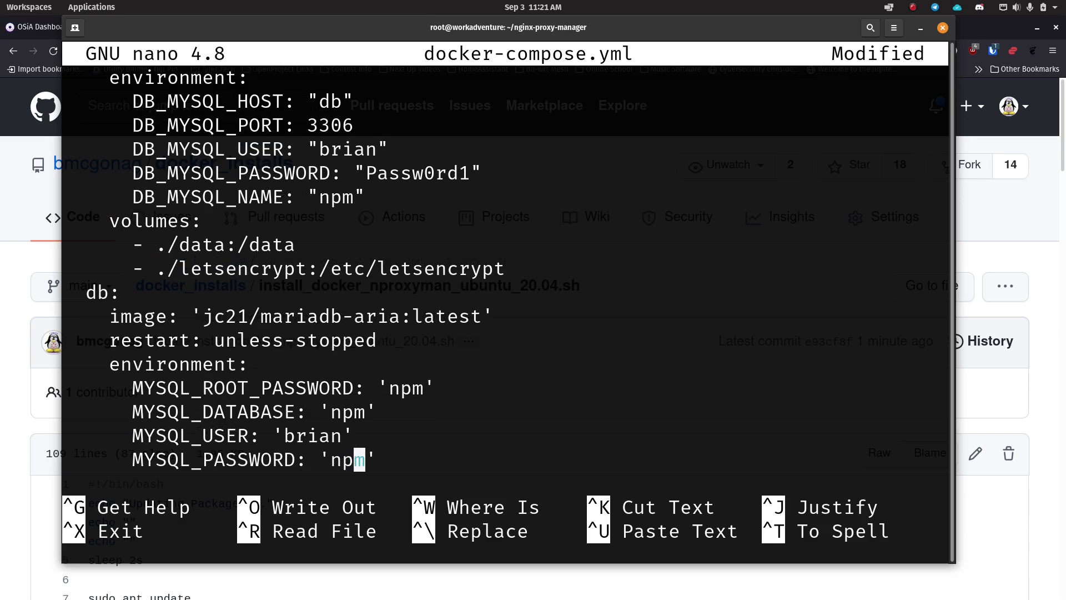
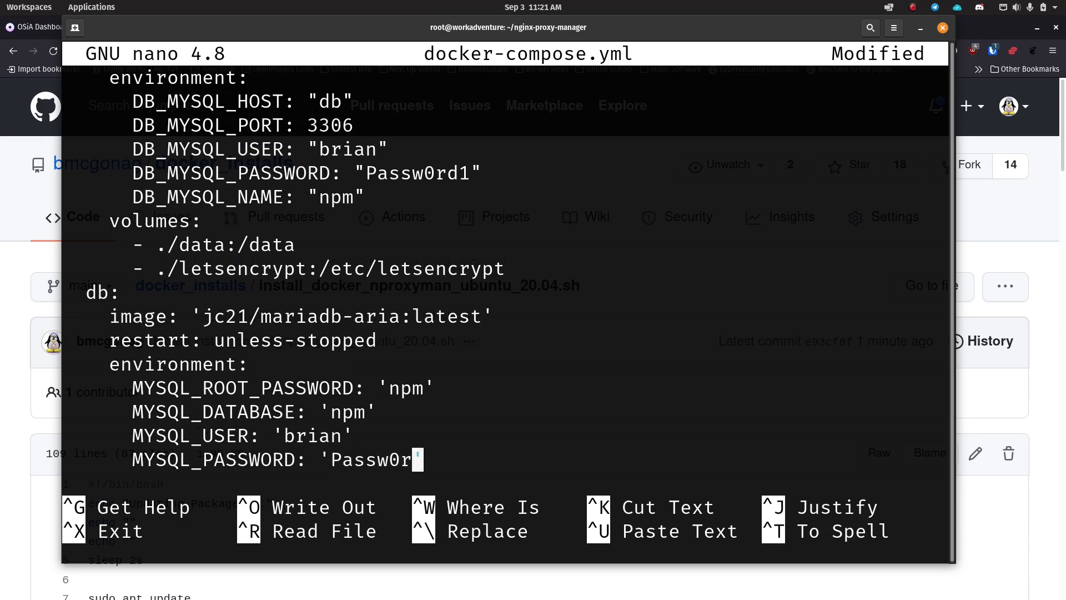
# Step: Replace MYSQL_ROOT_PASSWORD with a long random string and save docker-compose.yml
pyautogui.press('Up')
pyautogui.press('Up')
pyautogui.press('Up')
pyautogui.press('Up')
pyautogui.press('Left')
pyautogui.press('BackSpace')
pyautogui.press('BackSpace')
pyautogui.press('BackSpace')
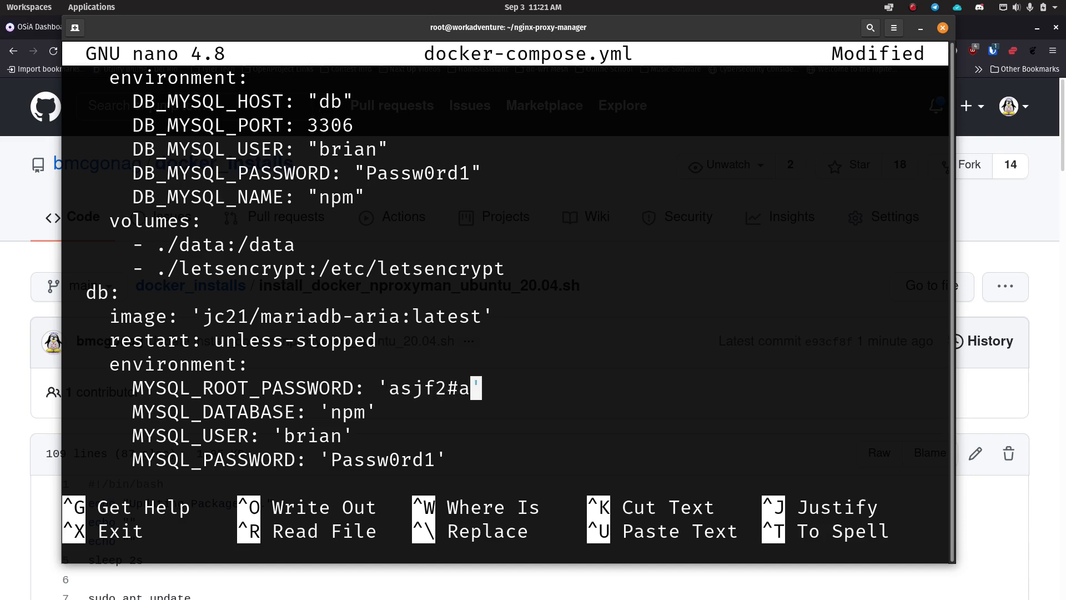
pyautogui.hotkey('ctrl', 'o')
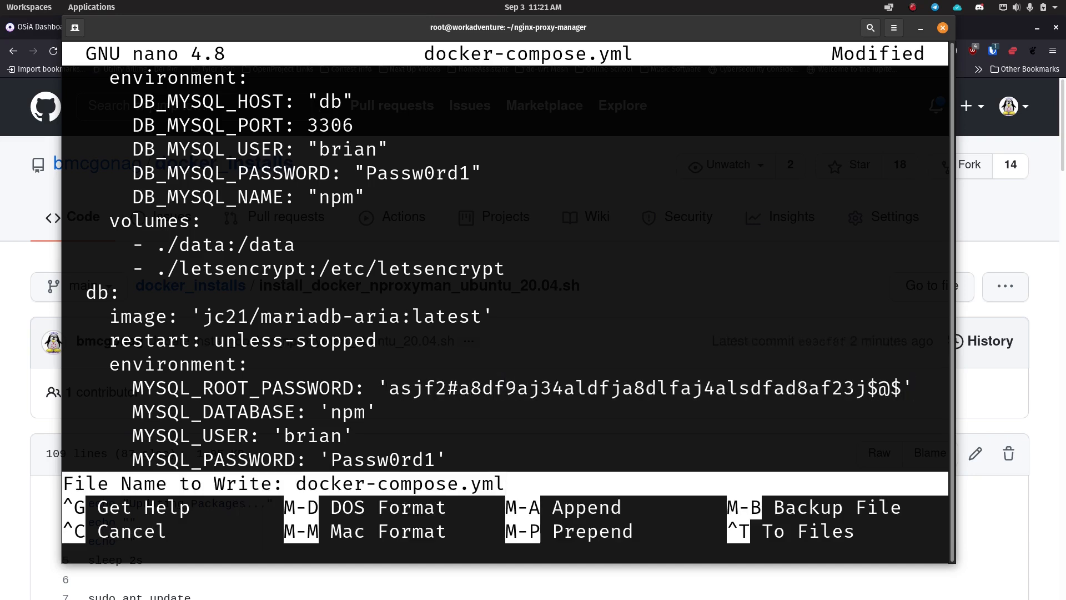
pyautogui.press('Return')
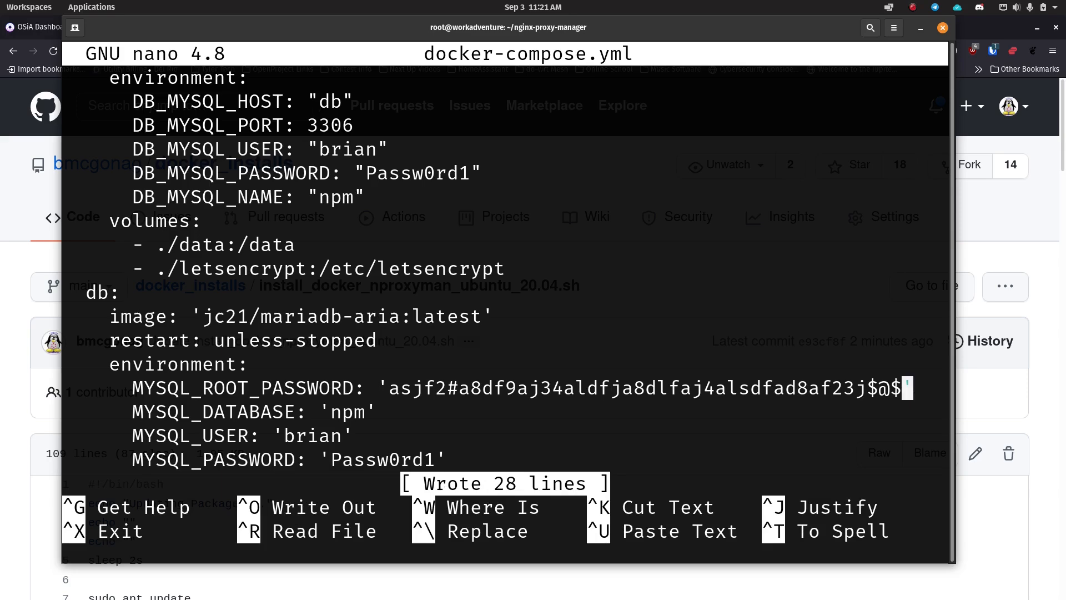
# Step: Exit nano, take the containers down with docker-compose down, and list the folder
pyautogui.hotkey('ctrl', 'x')
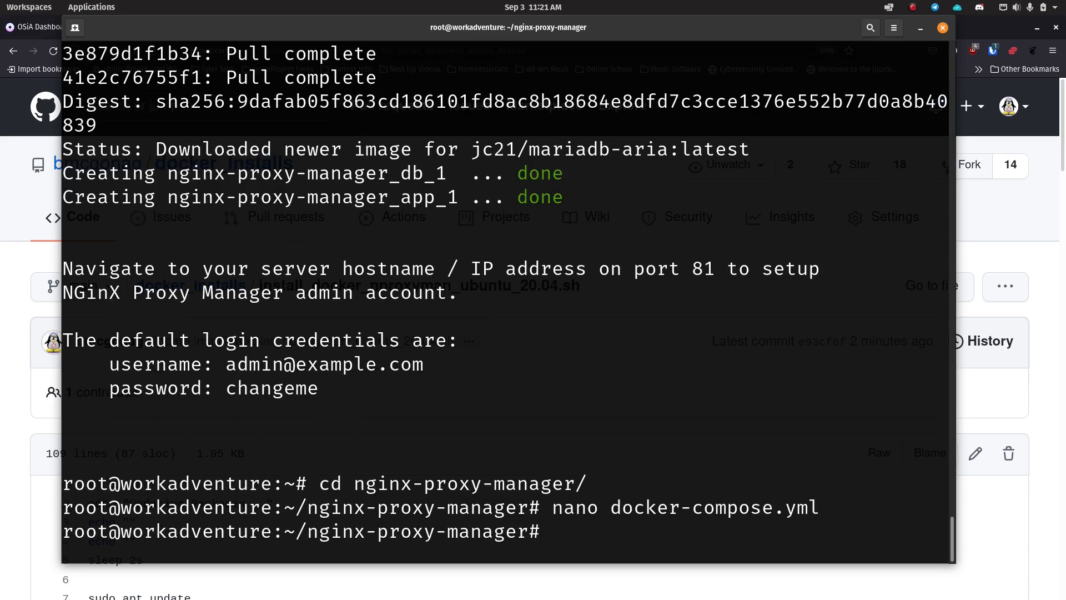
pyautogui.write('docker-co')
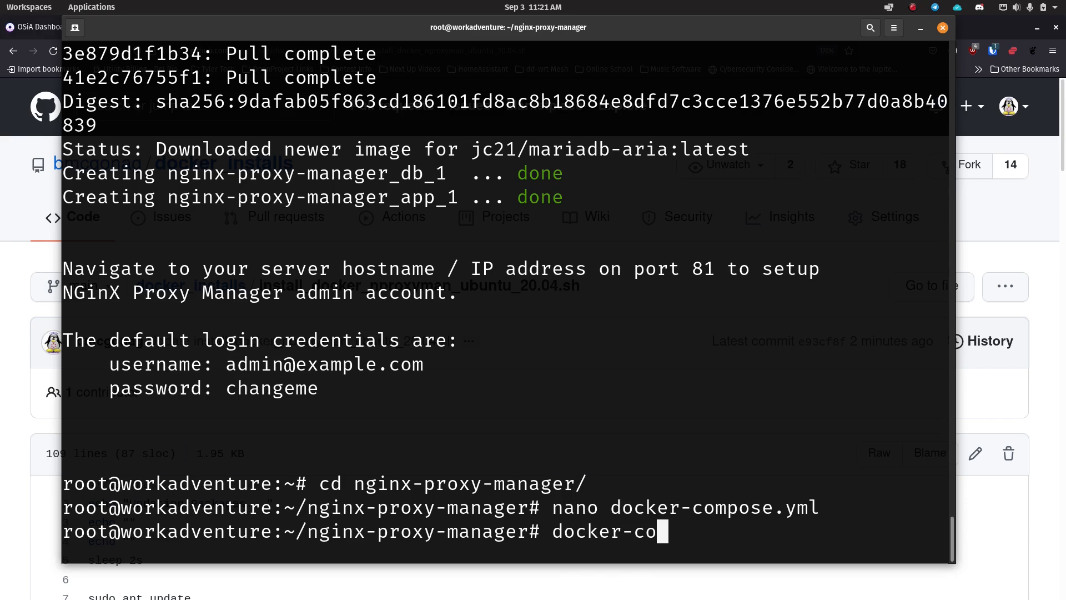
pyautogui.write('mpose down')
pyautogui.press('Return')
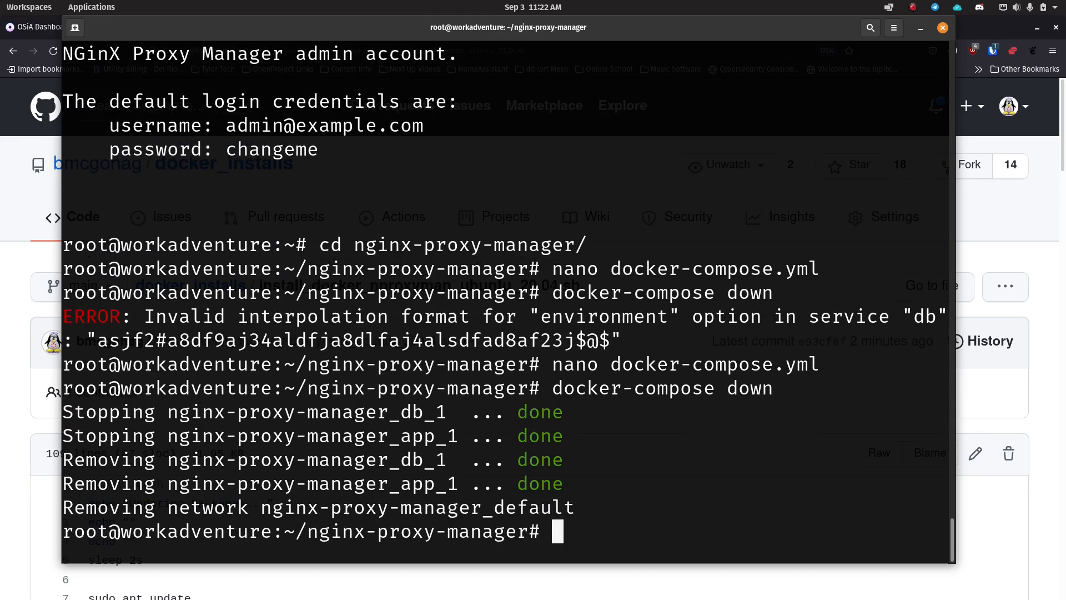
pyautogui.write('ls')
pyautogui.press('Return')
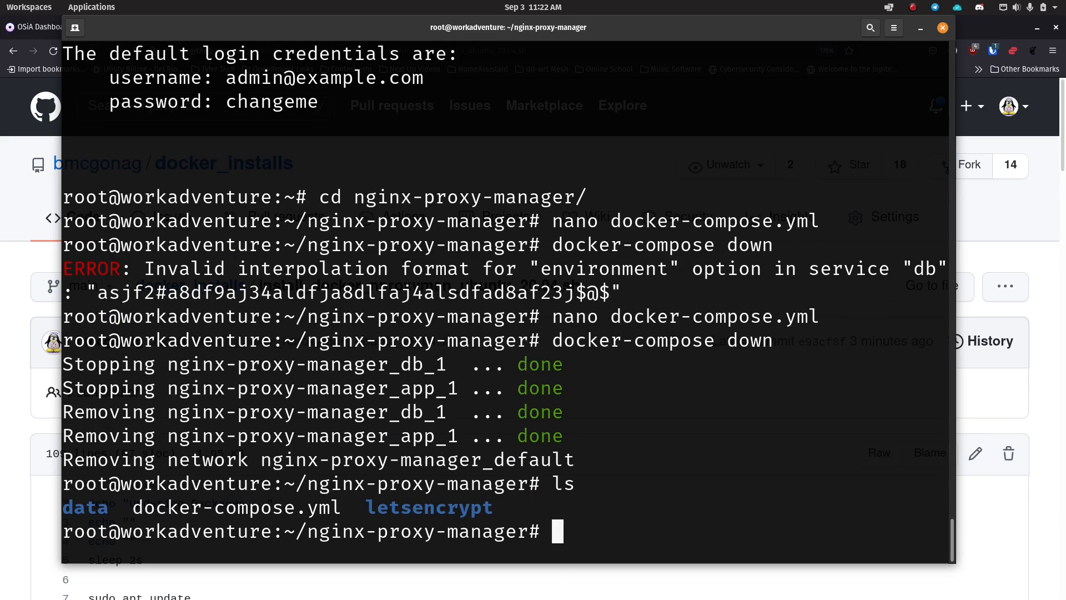
# Step: Delete the data and letsencrypt folders, leaving only the compose file
pyautogui.write('sudo rm -rf data')
pyautogui.press('Return')
pyautogui.write('sudo rm -rf le')
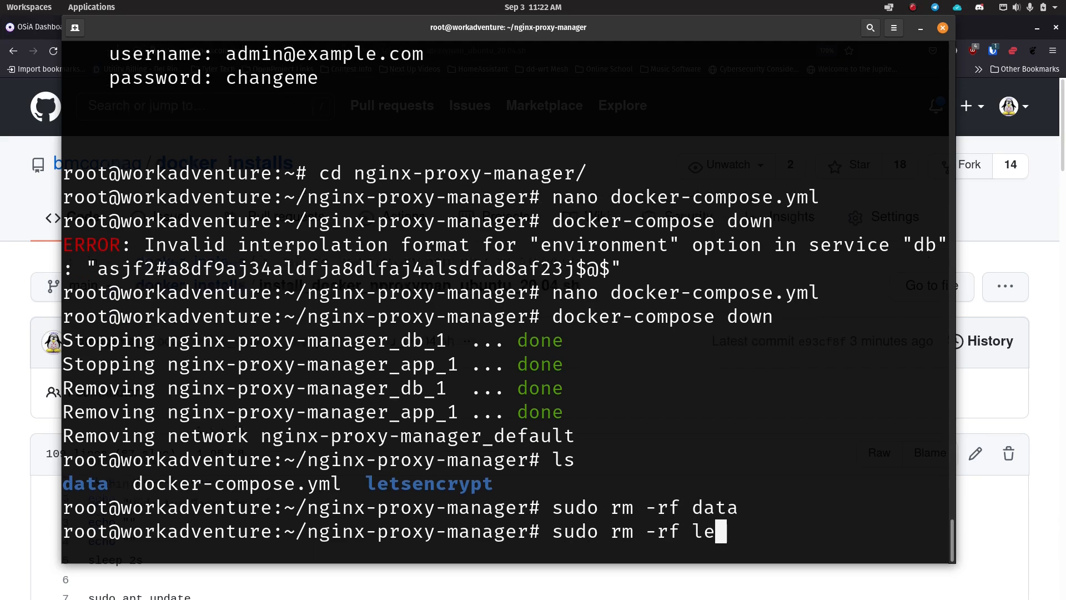
pyautogui.press('Tab')
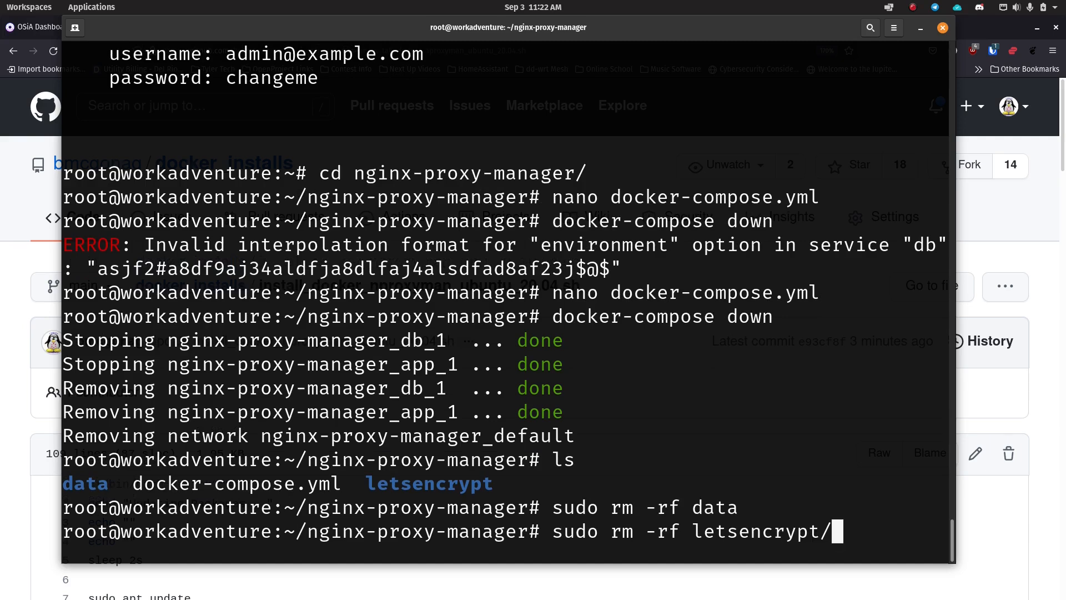
pyautogui.press('Return')
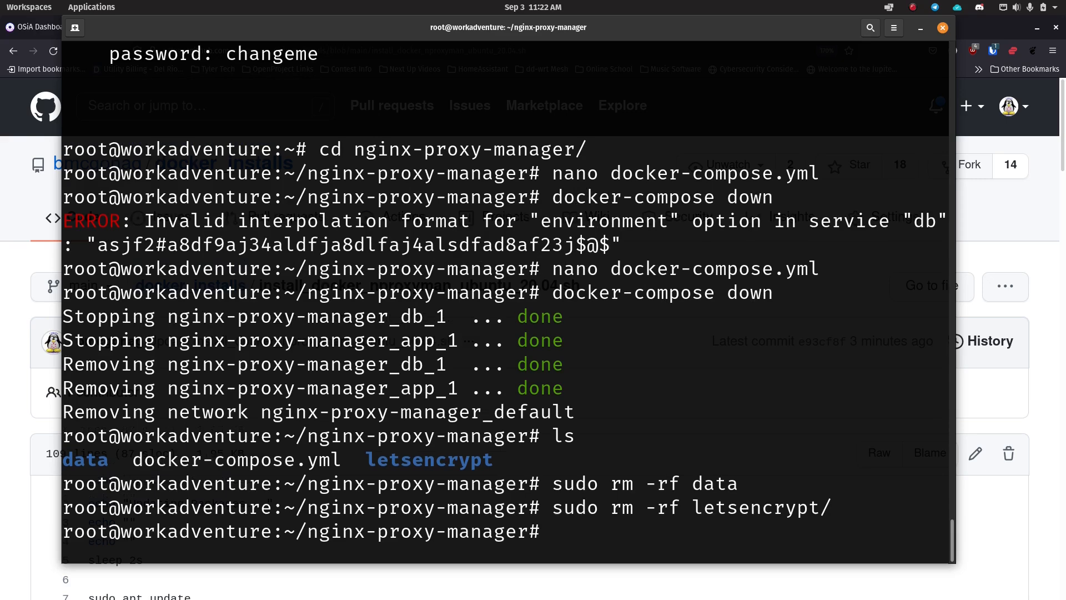
pyautogui.write('ls')
pyautogui.press('Return')
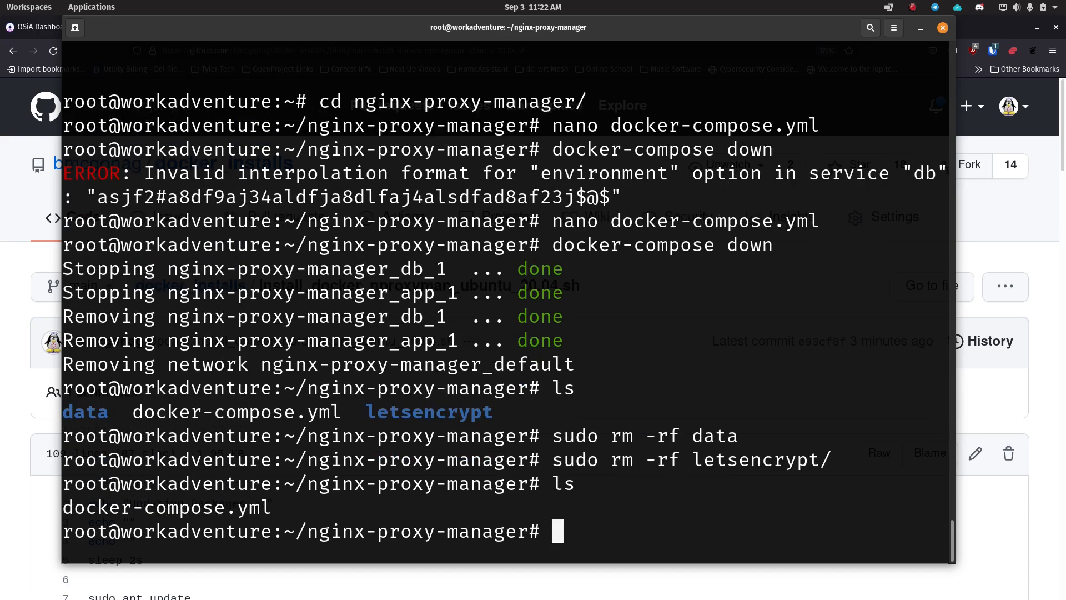
# Step: Recreate the containers with docker-compose up -d and clear the terminal
pyautogui.write('docker-c')
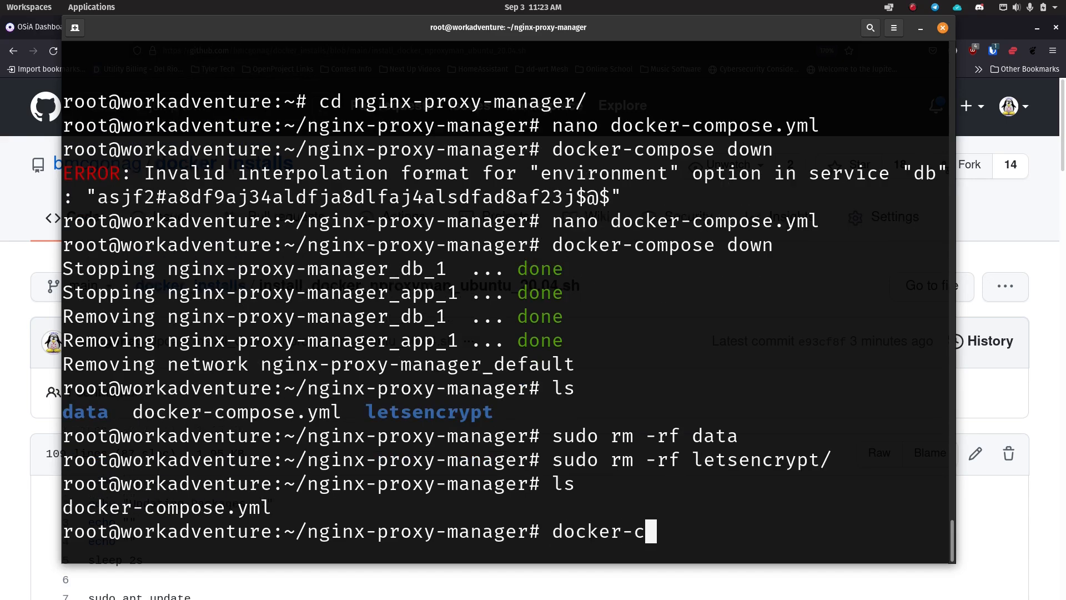
pyautogui.write('ompose up -d')
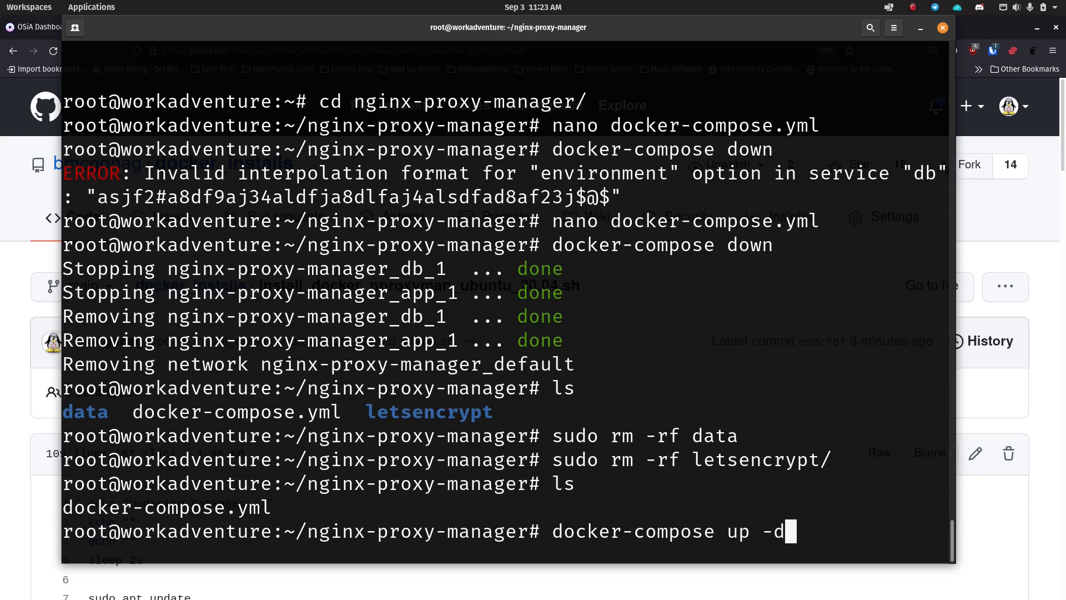
pyautogui.press('Return')
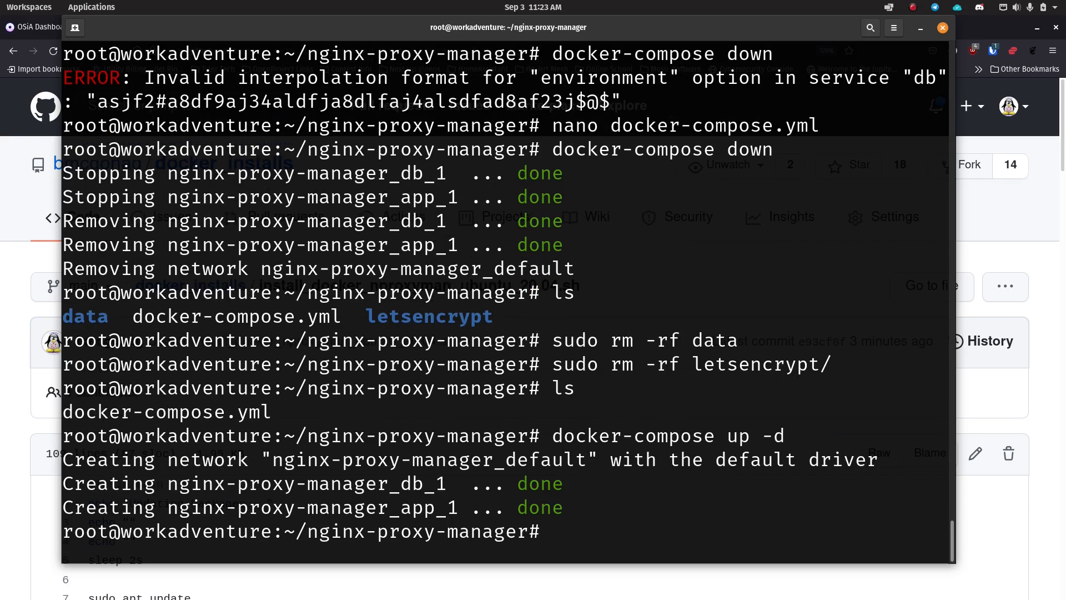
pyautogui.write('clear')
pyautogui.press('Return')
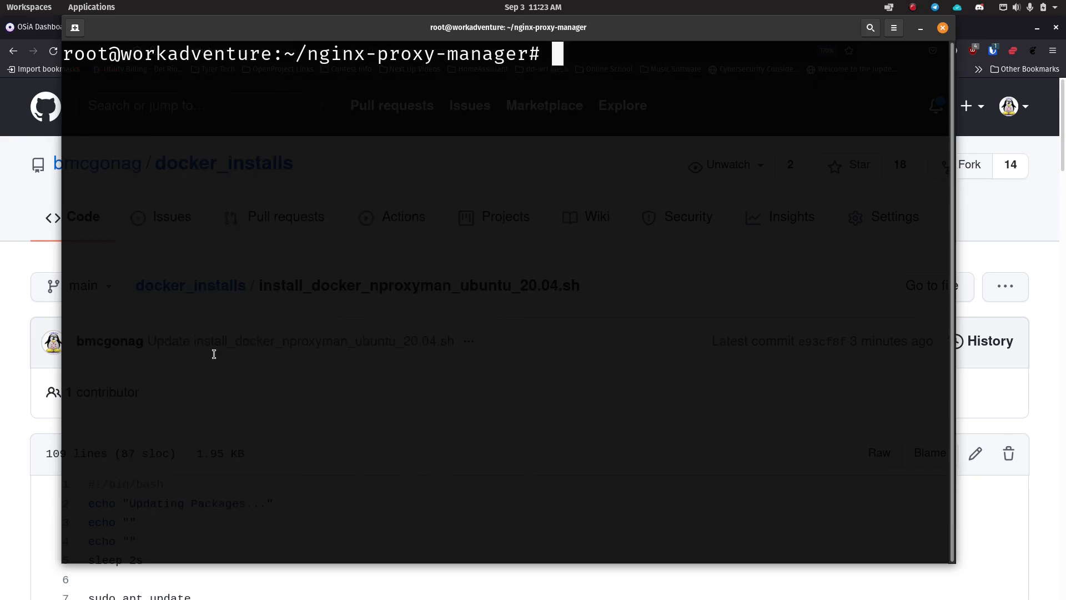
# Step: Load workadventure.opensourceisawesome.com:81 in a new browser tab
pyautogui.click(0, 318)
pyautogui.hotkey('ctrl', 't')
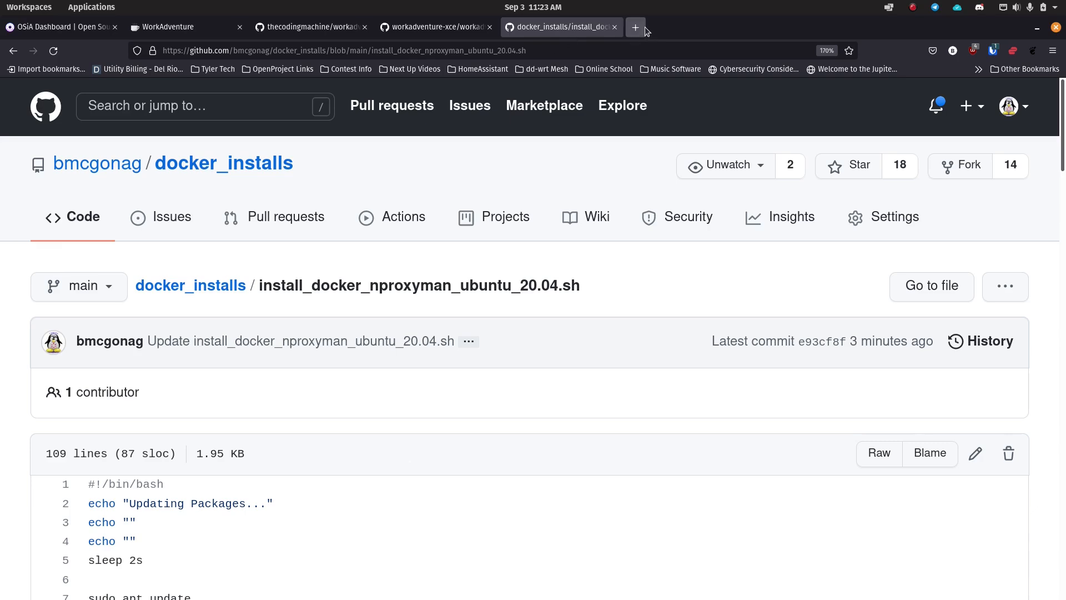
pyautogui.click(529, 49)
pyautogui.write('workadventure.opensourceisawesome.com')
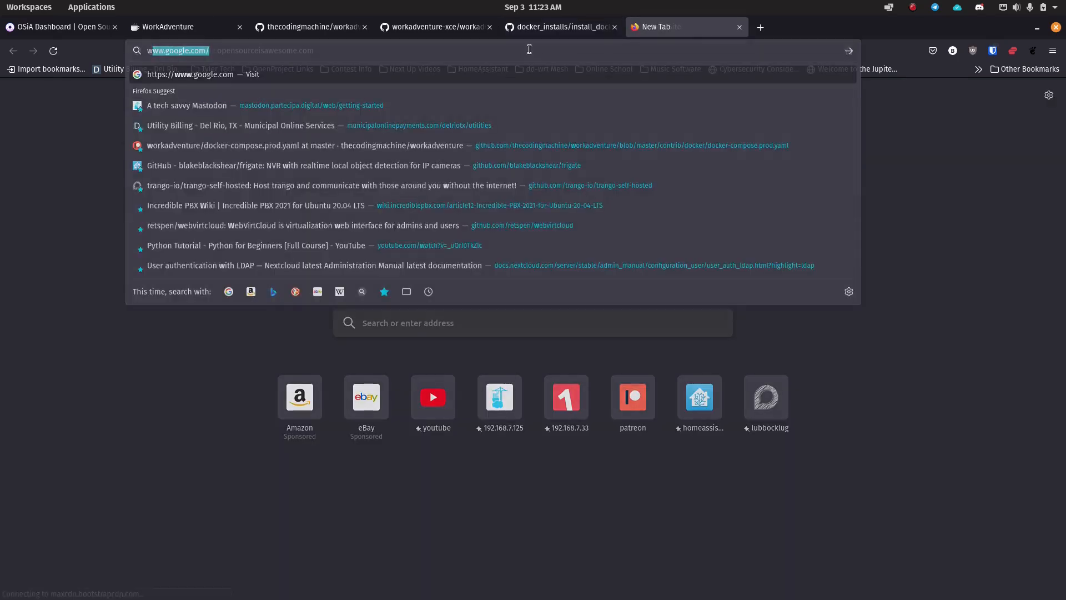
pyautogui.press('Return')
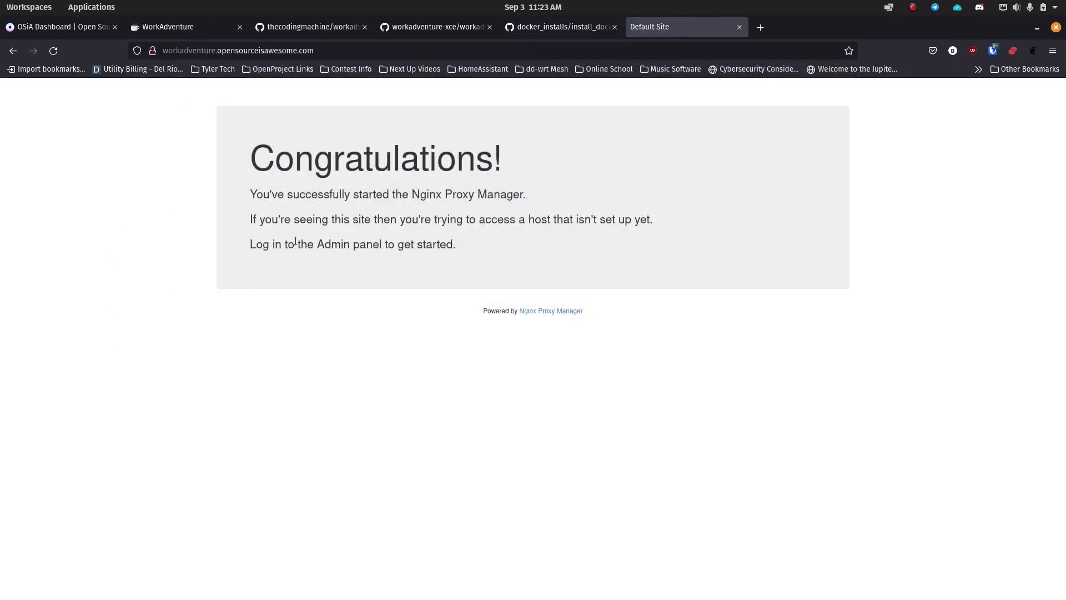
pyautogui.click(380, 50)
pyautogui.click(380, 50)
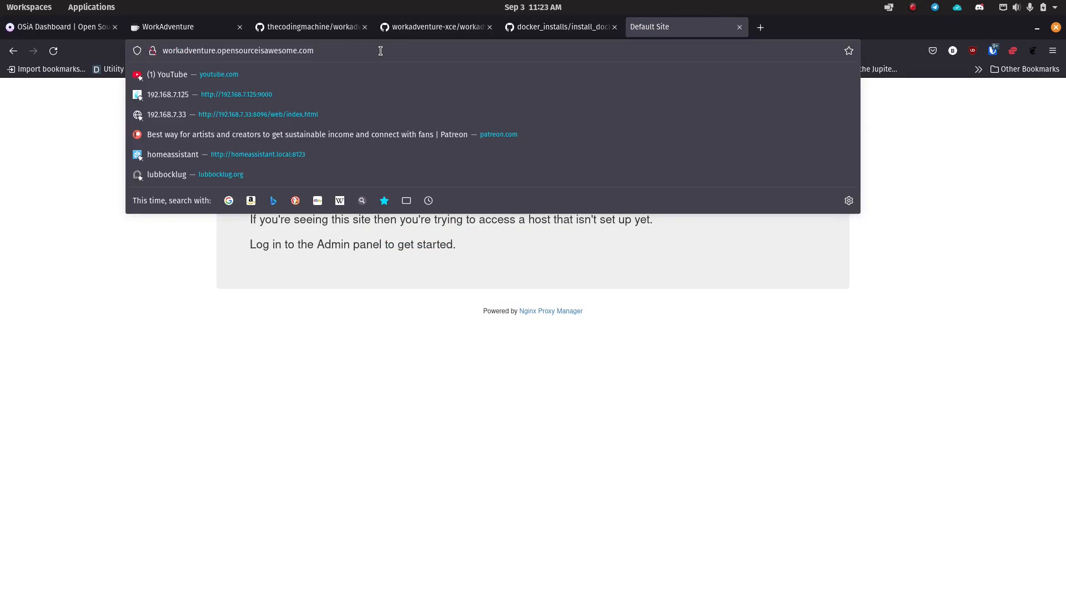
pyautogui.write(':81')
pyautogui.press('Return')
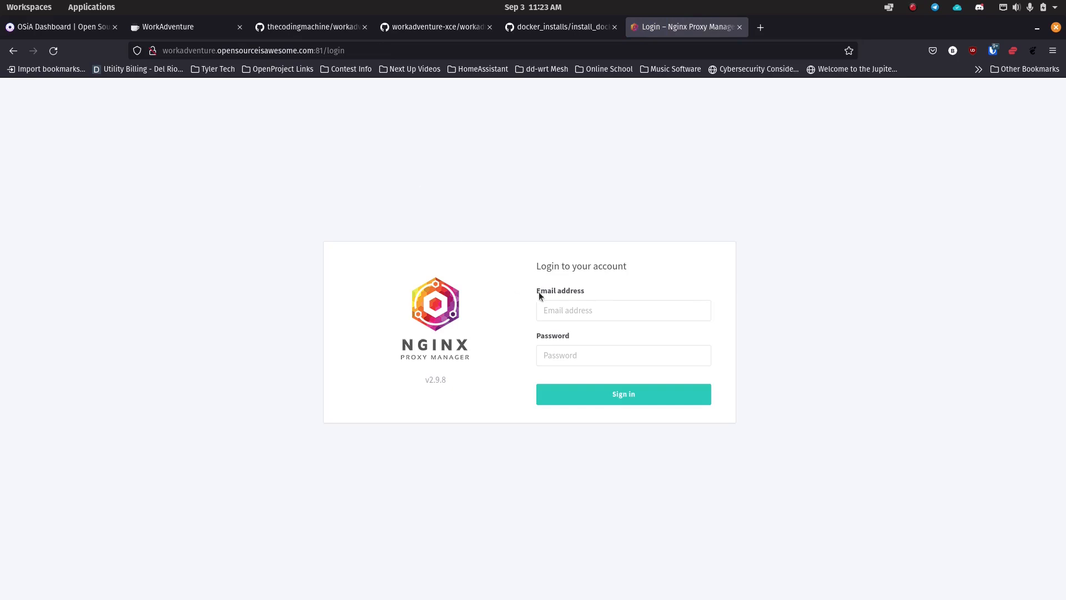
# Step: Sign in to Nginx Proxy Manager with the default admin e-mail and password
pyautogui.click(556, 313)
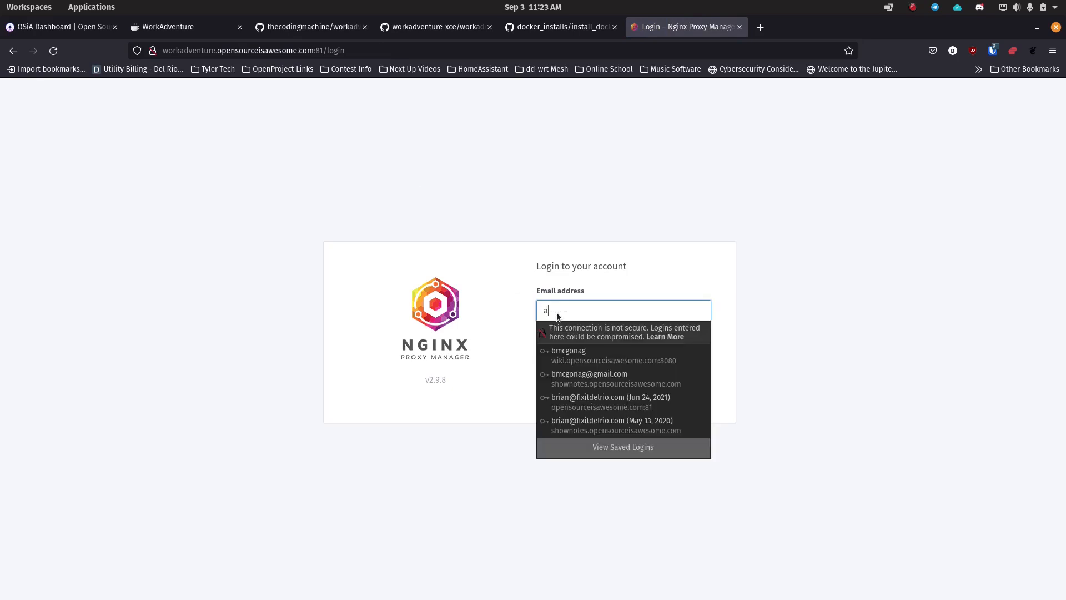
pyautogui.press('Tab')
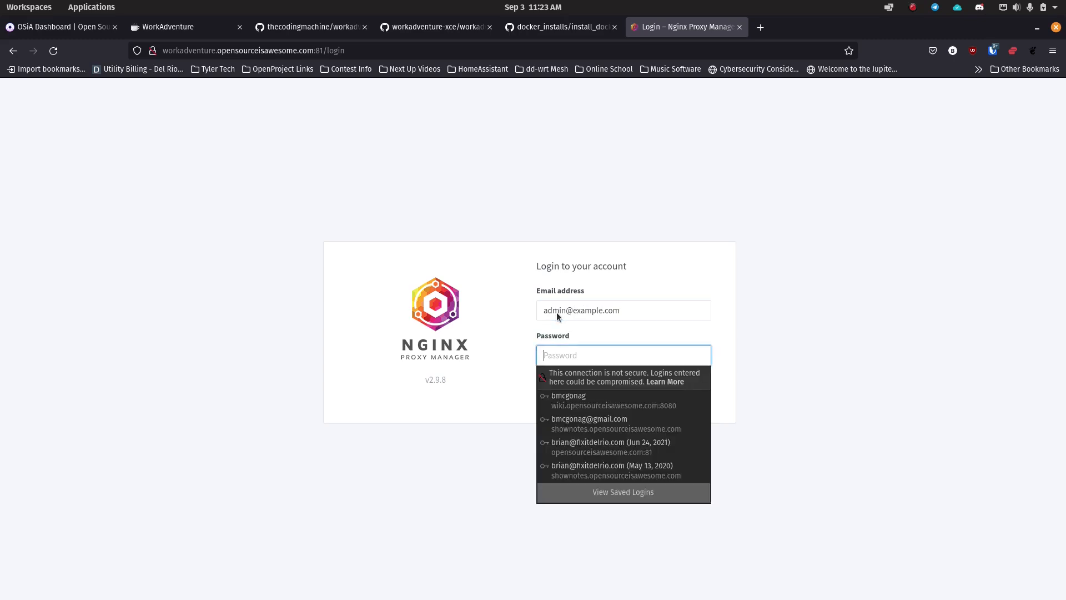
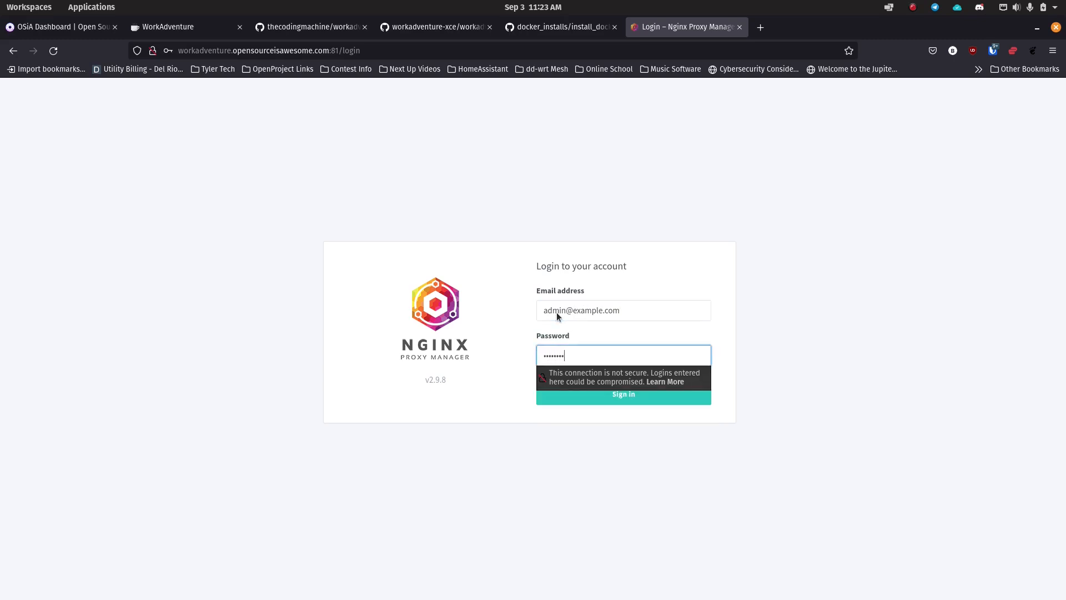
pyautogui.click(592, 401)
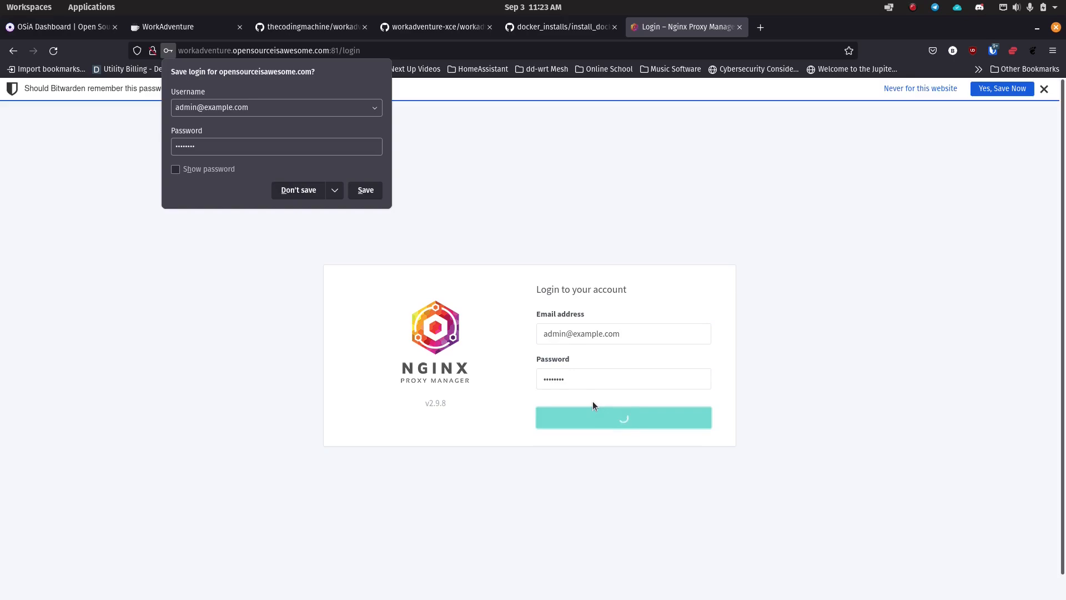
# Step: Replace the default admin e-mail in the user details and save them
pyautogui.click(300, 194)
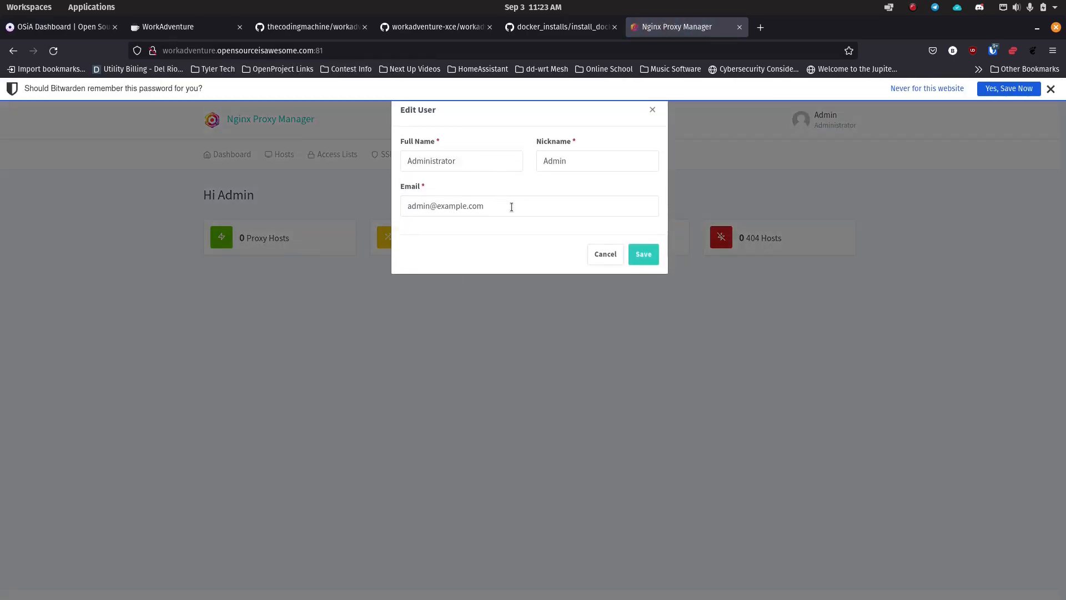
pyautogui.tripleClick(431, 206)
pyautogui.click(639, 260)
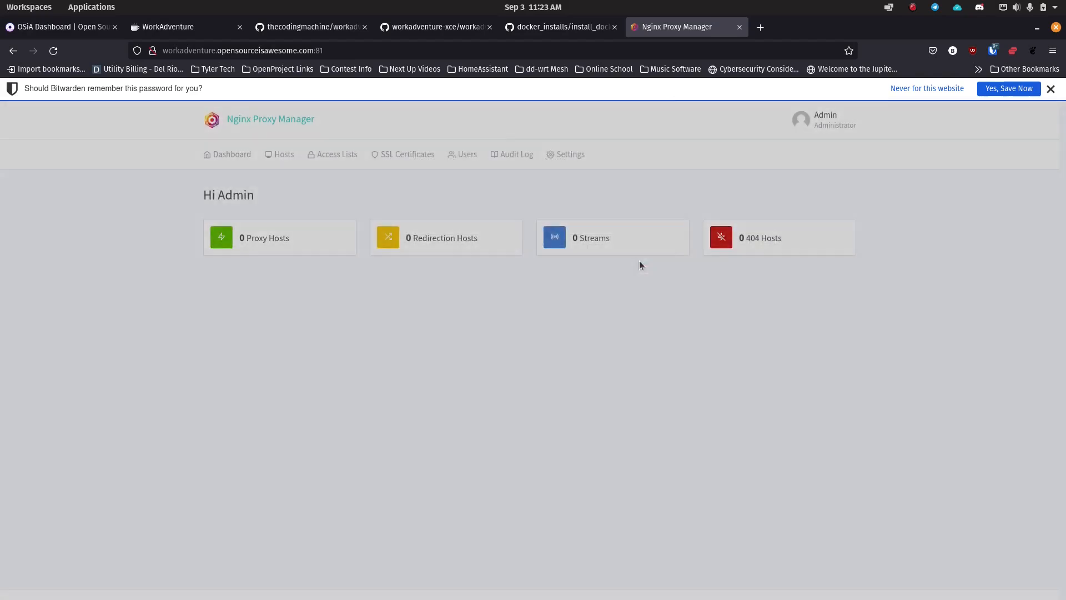
# Step: Change the admin password from the default to a new password
pyautogui.click(491, 161)
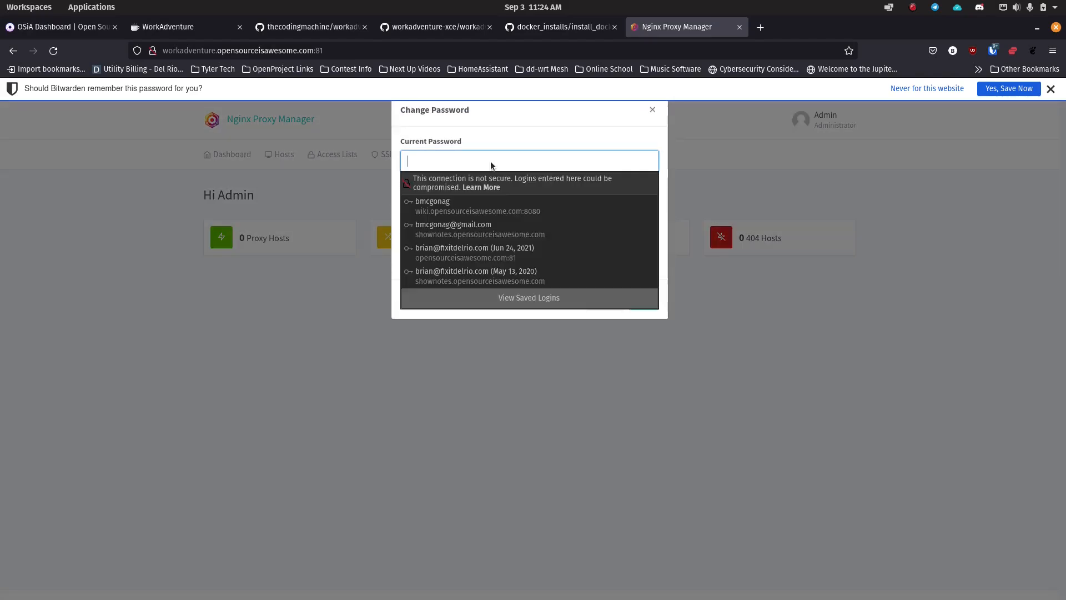
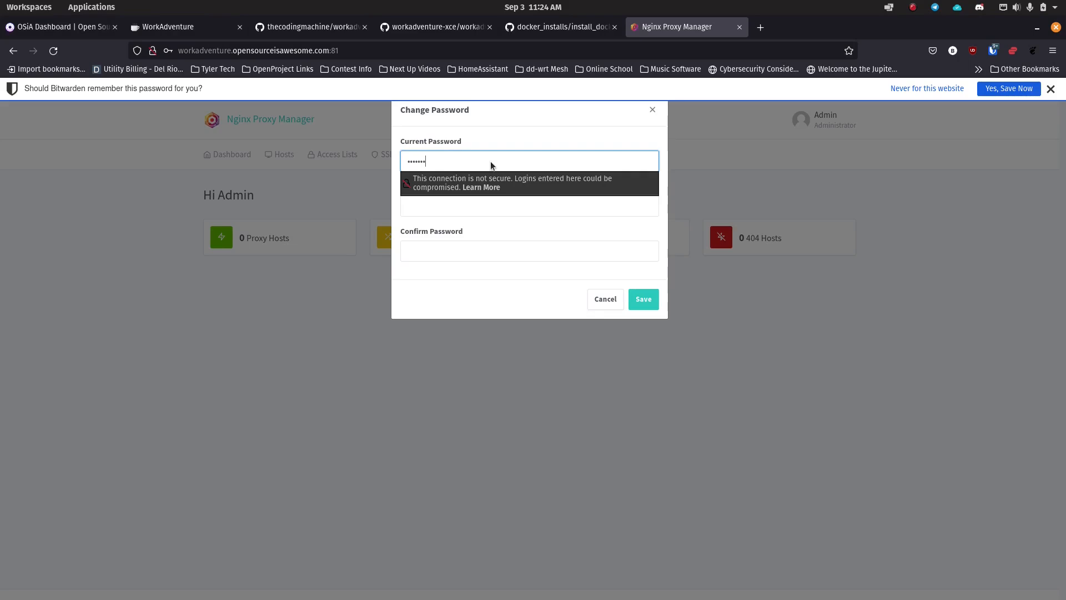
pyautogui.press('Tab')
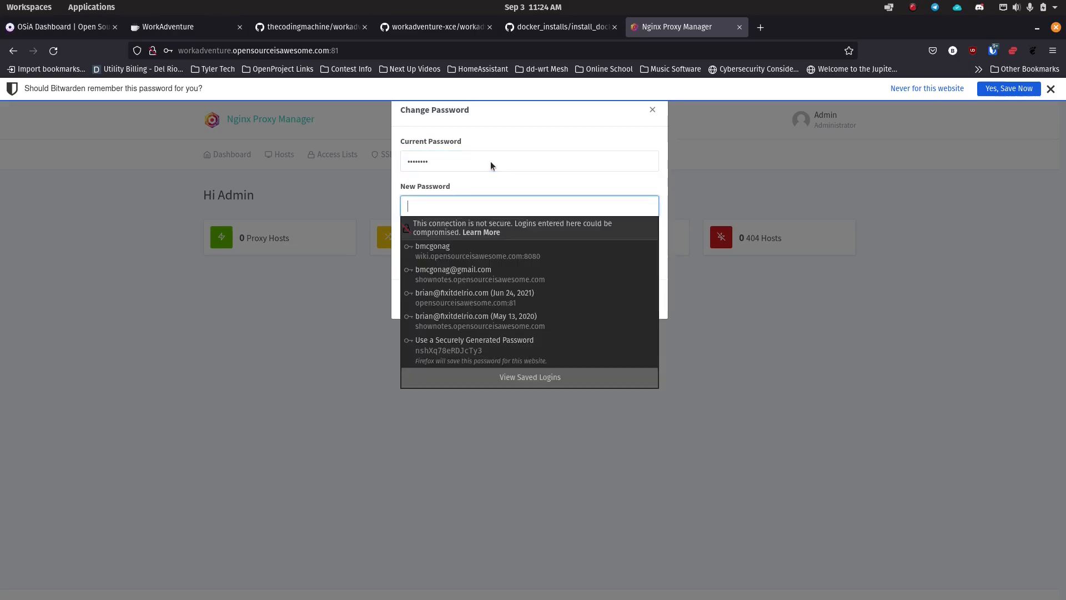
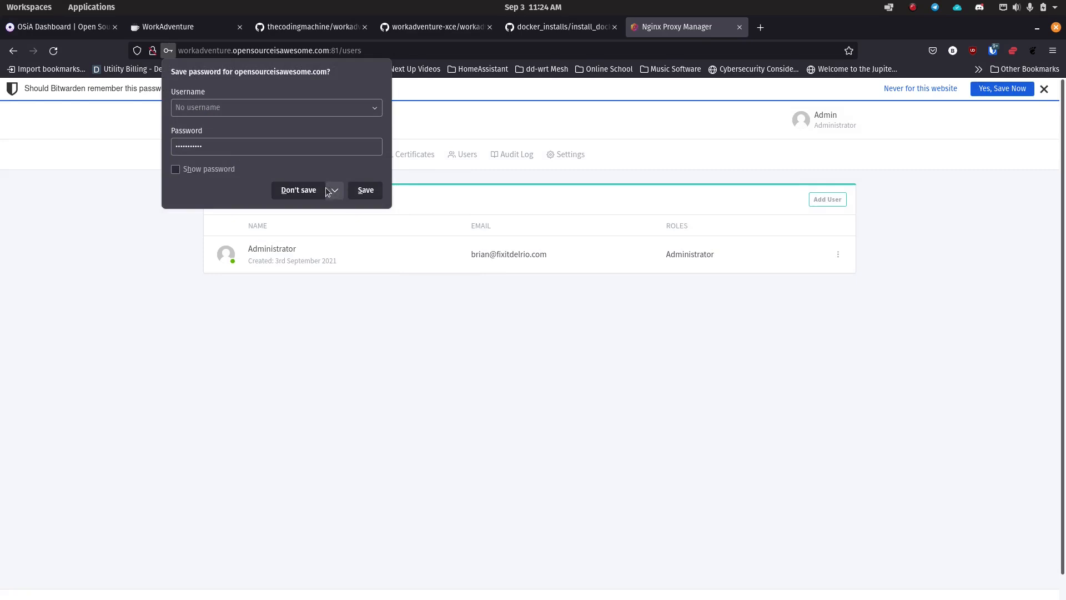
pyautogui.click(315, 191)
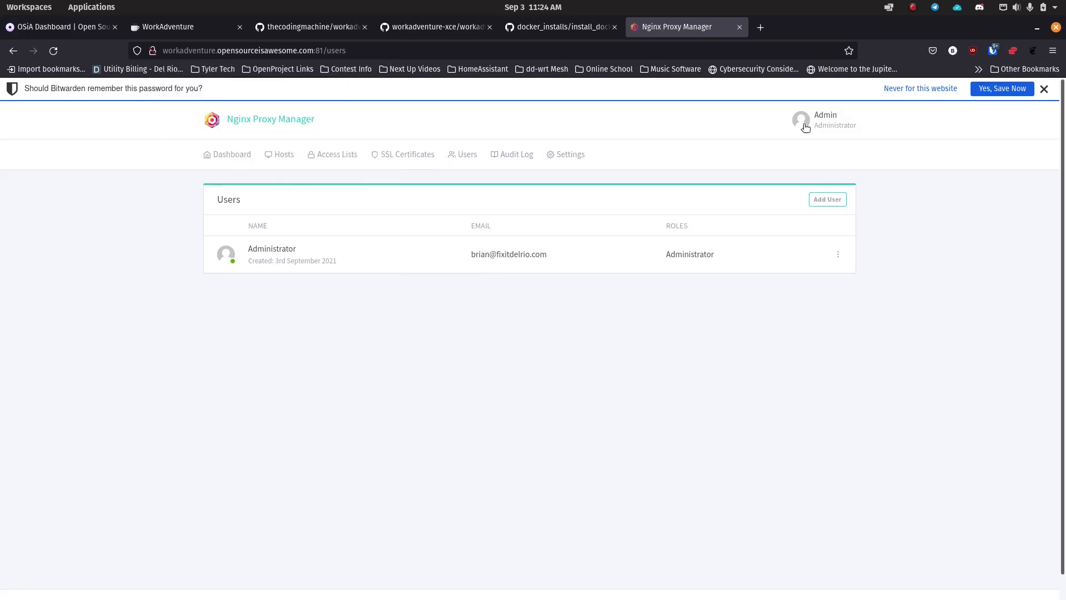
# Step: Sign out, sign back in with the new e-mail and password, and return to the GitHub script
pyautogui.click(845, 122)
pyautogui.click(797, 198)
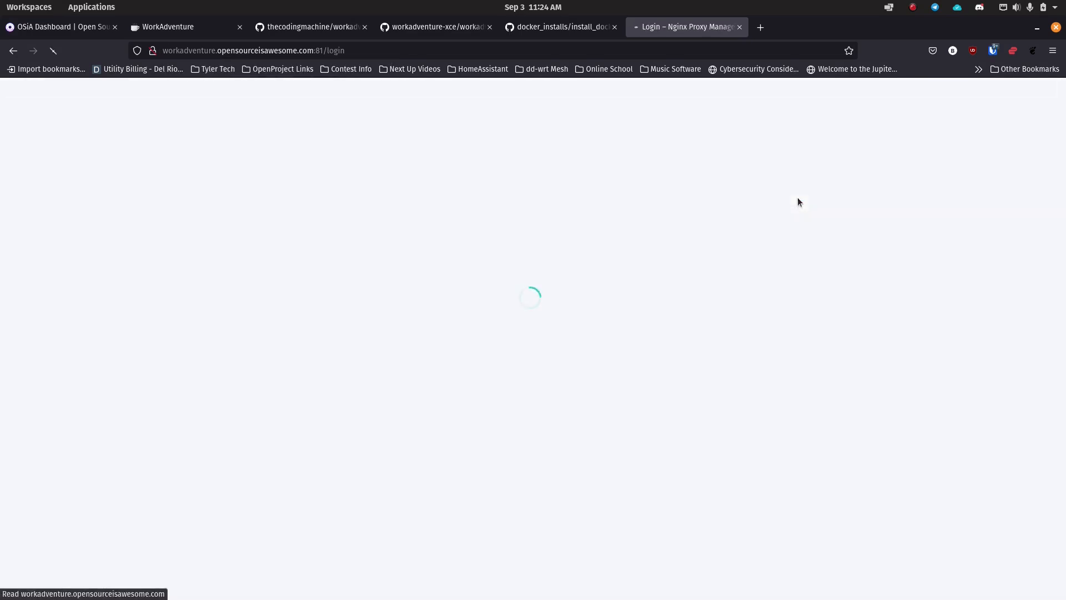
pyautogui.click(612, 333)
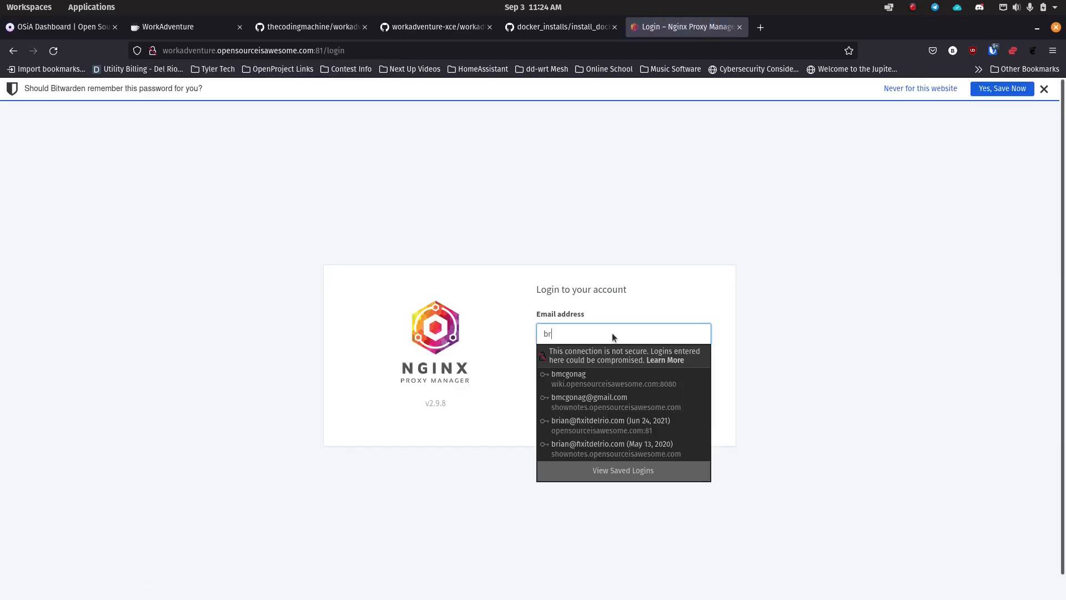
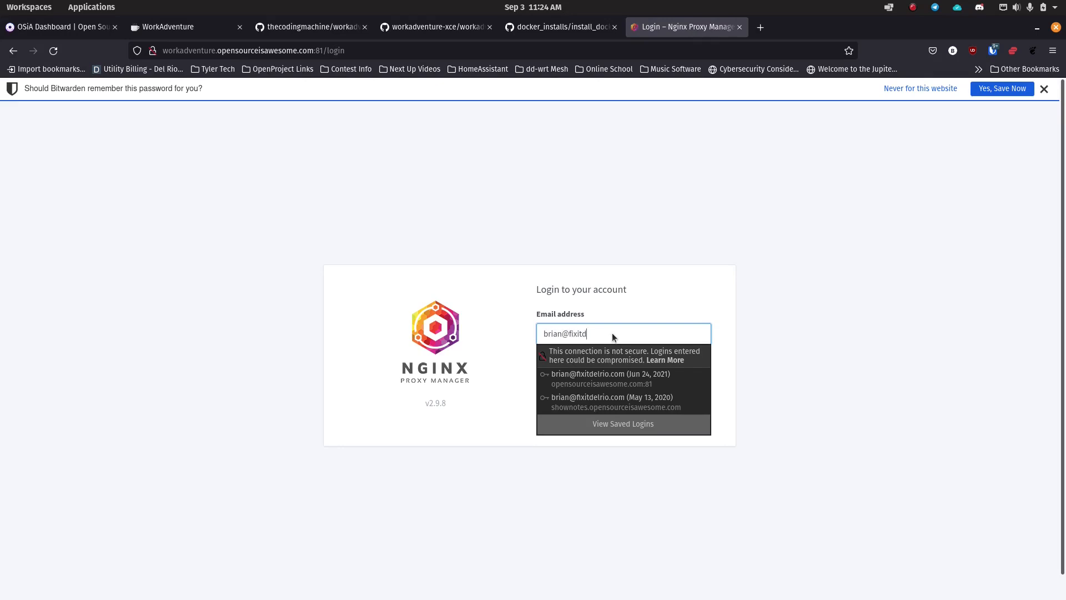
pyautogui.press('Tab')
pyautogui.write('•••••••••••')
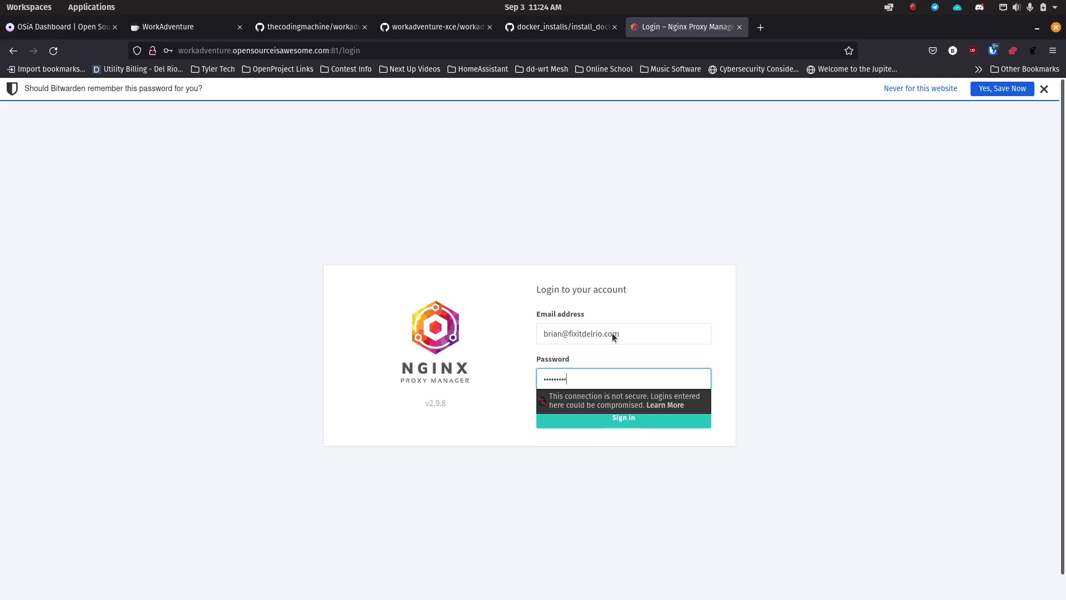
pyautogui.press('Return')
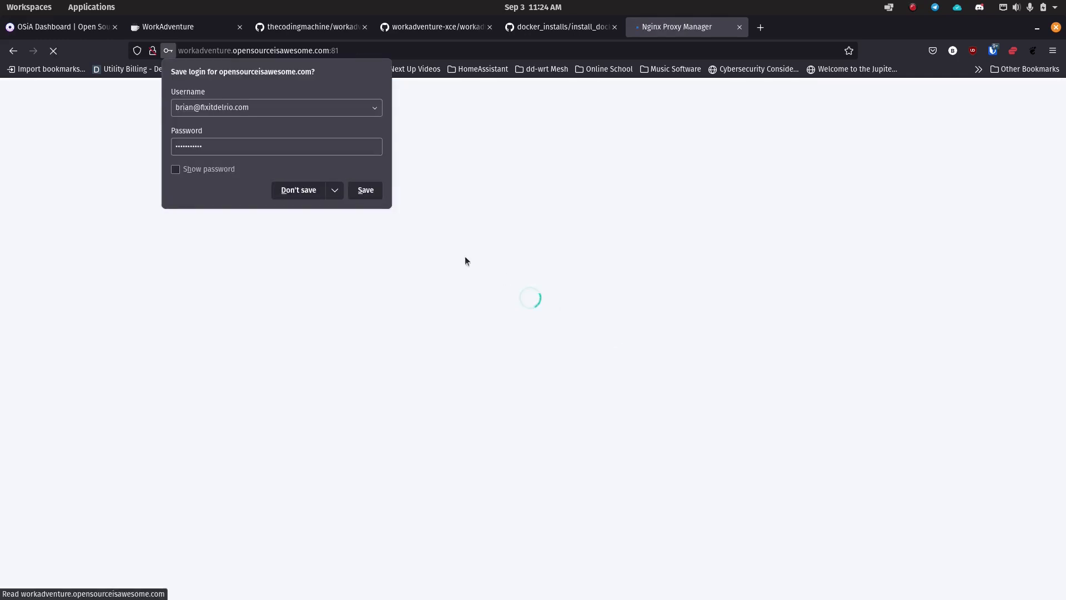
pyautogui.click(300, 192)
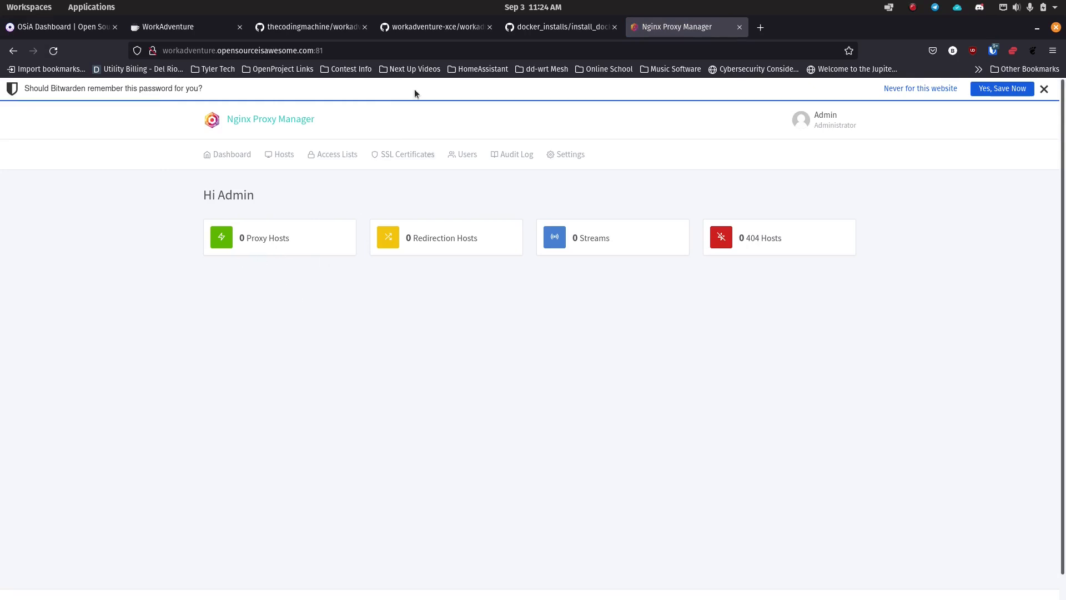
pyautogui.click(529, 25)
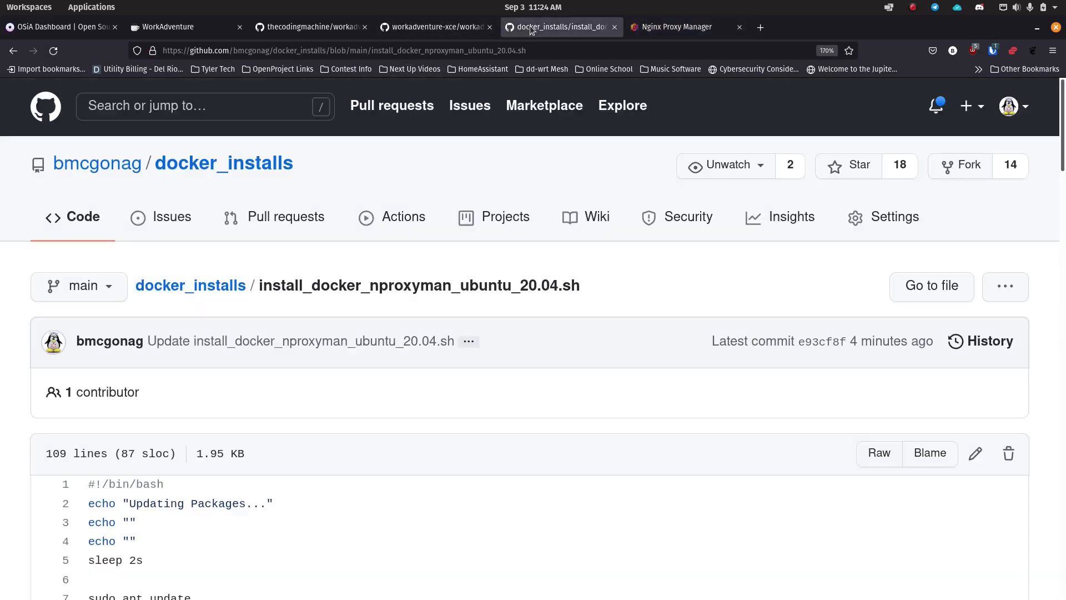
# Step: Switch to the workadventure-xce repository and read through its README setup and production sections
pyautogui.click(412, 29)
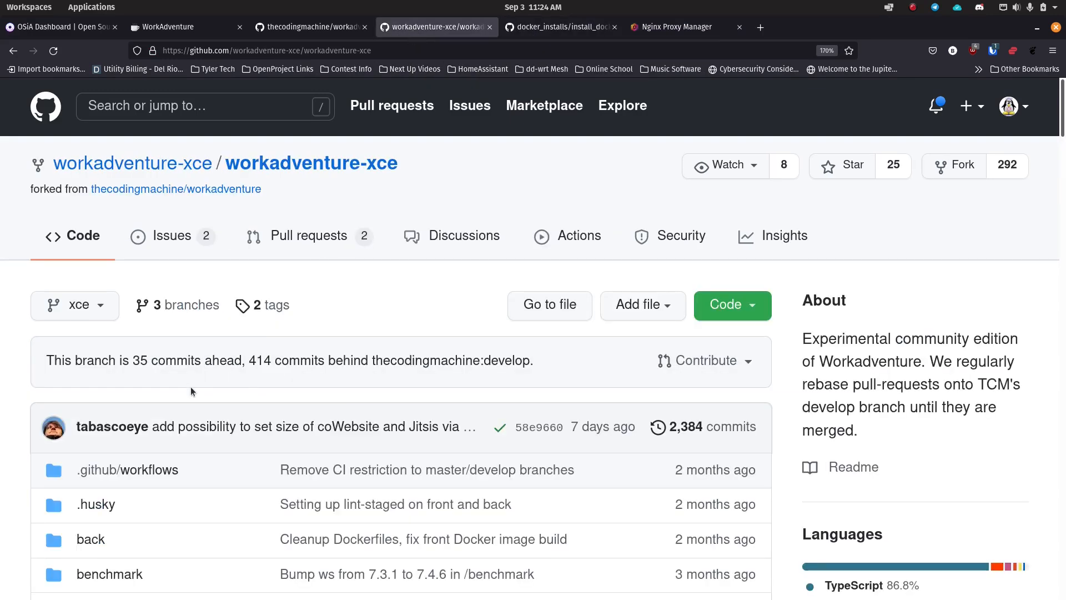
pyautogui.scroll(-3, 191, 388)
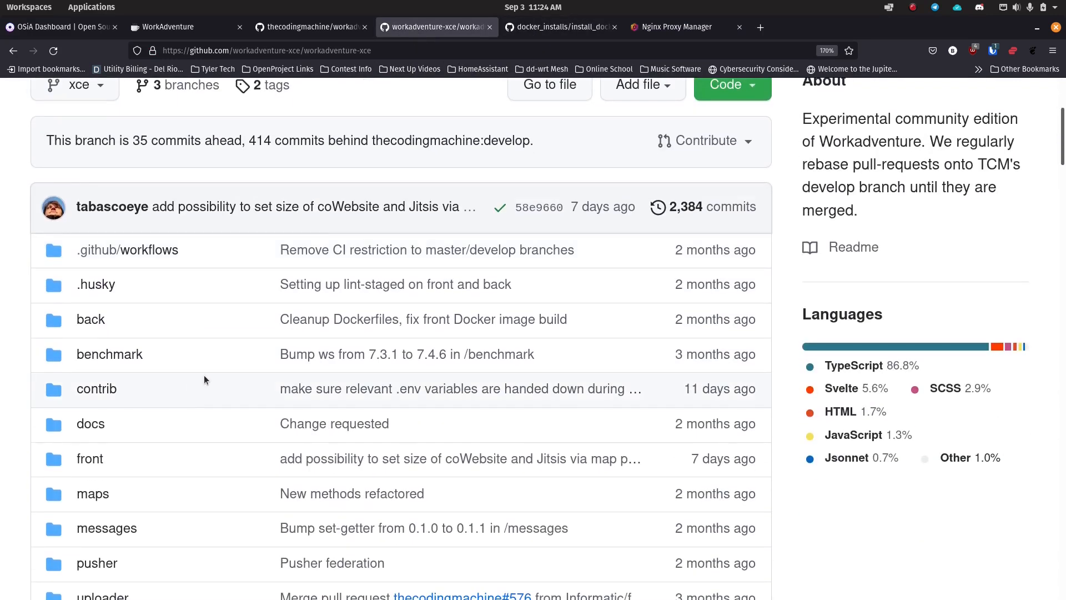
pyautogui.scroll(-7, 204, 375)
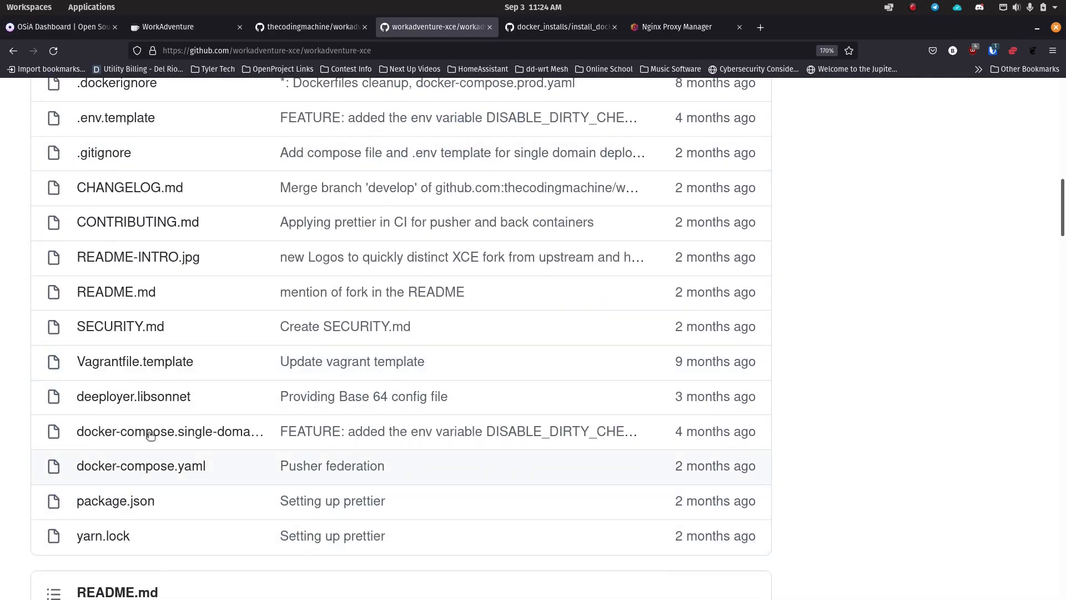
pyautogui.scroll(2, 157, 300)
pyautogui.scroll(10, 157, 300)
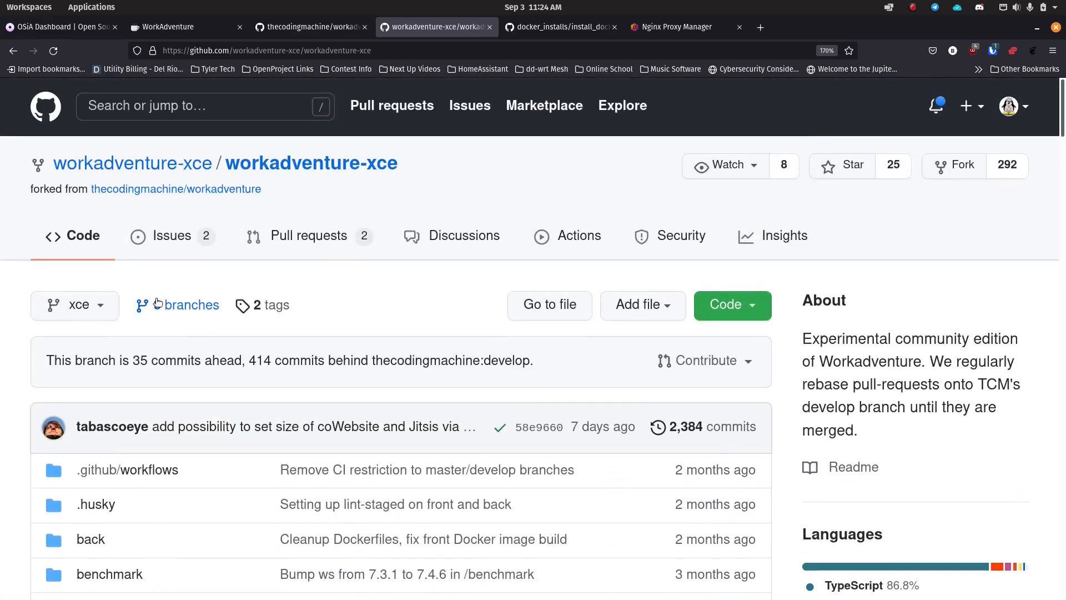
pyautogui.scroll(-10, 157, 300)
pyautogui.scroll(-3, 157, 300)
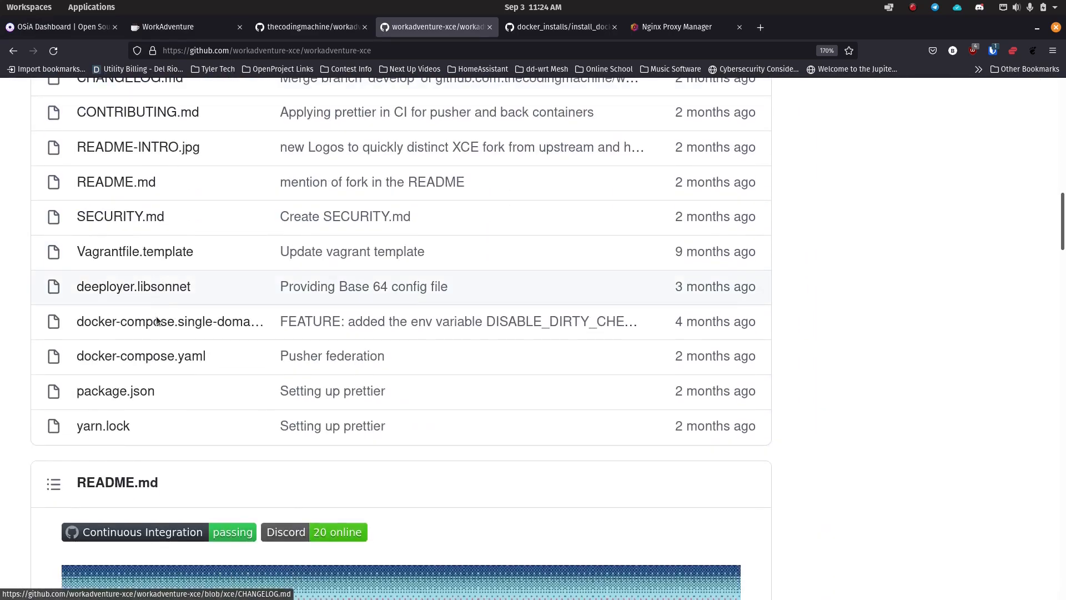
pyautogui.scroll(-5, 191, 393)
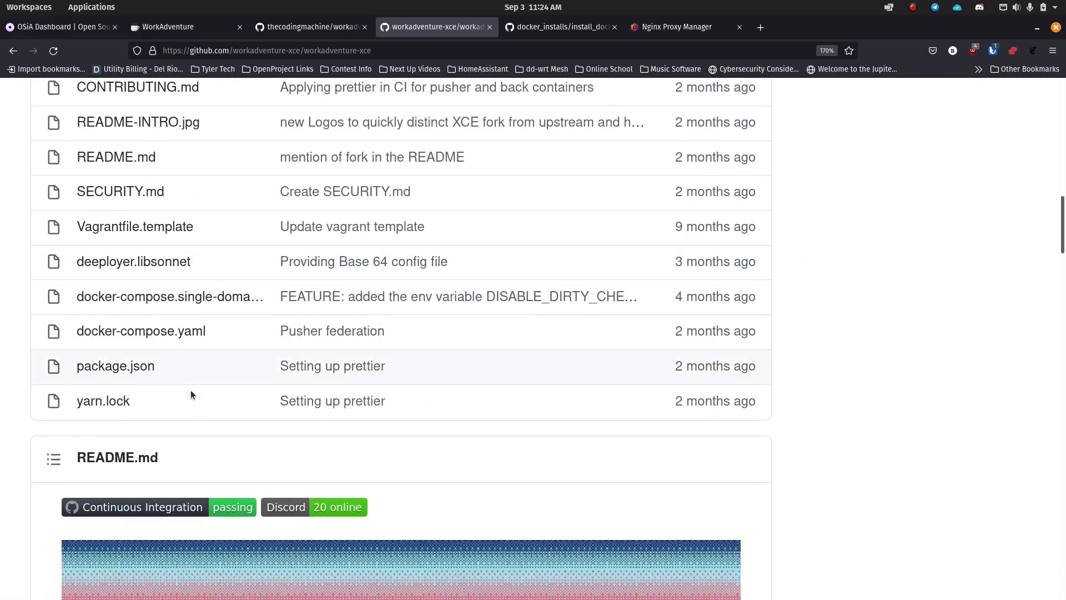
pyautogui.scroll(-8, 192, 394)
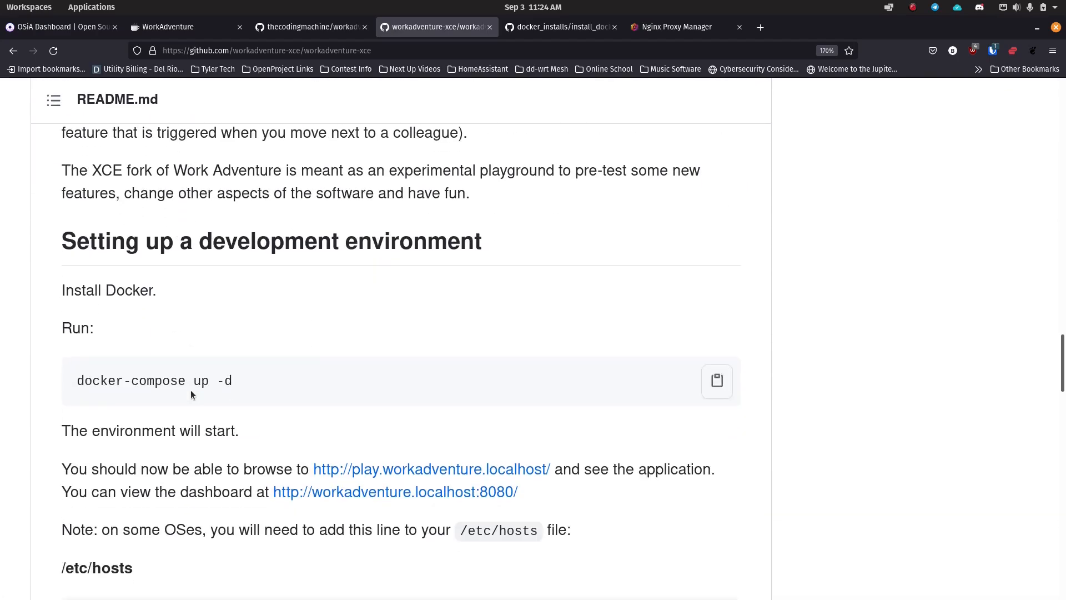
pyautogui.scroll(-6, 191, 390)
pyautogui.scroll(-7, 191, 392)
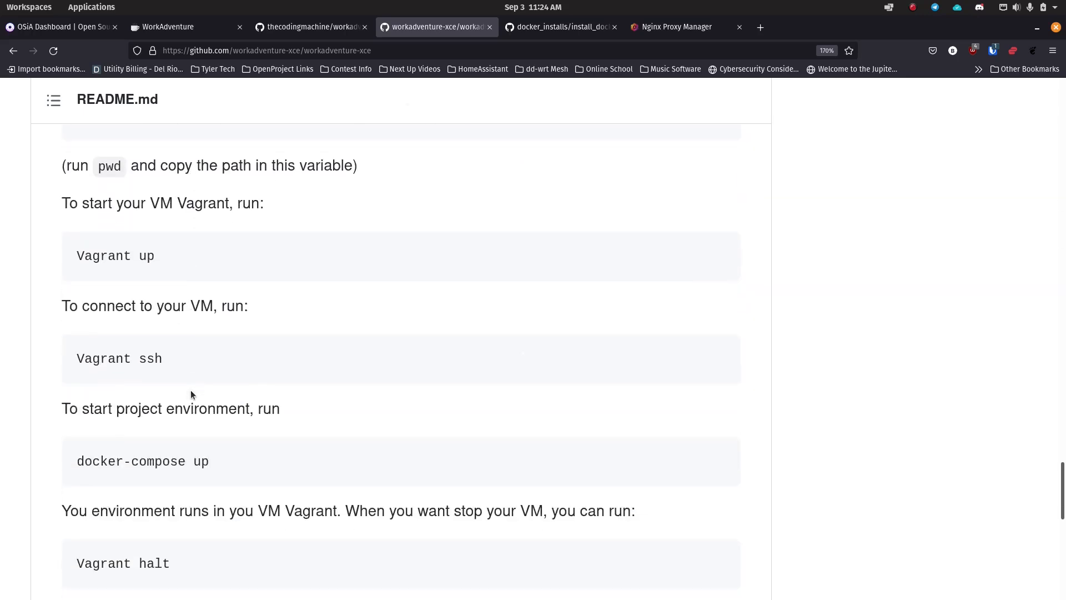
pyautogui.scroll(-6, 191, 393)
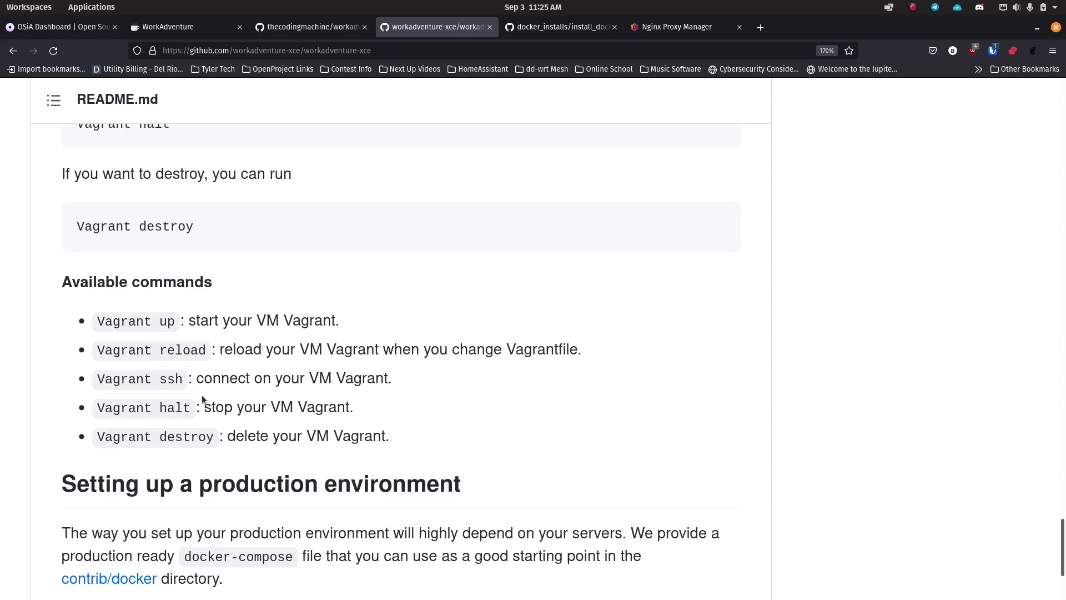
pyautogui.scroll(6, 202, 395)
pyautogui.scroll(-6, 202, 395)
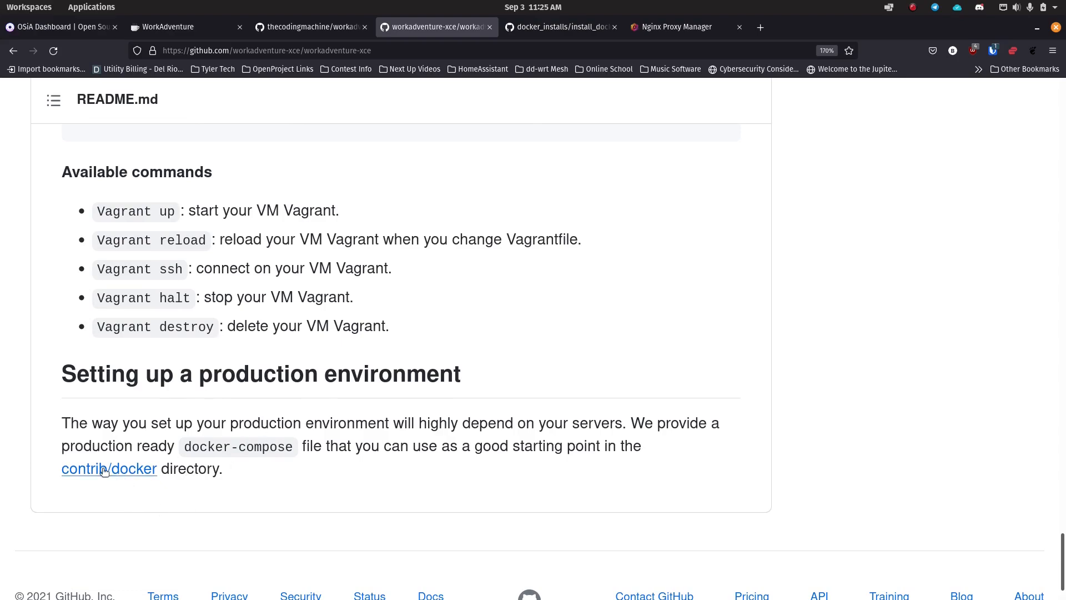
pyautogui.scroll(20, 239, 472)
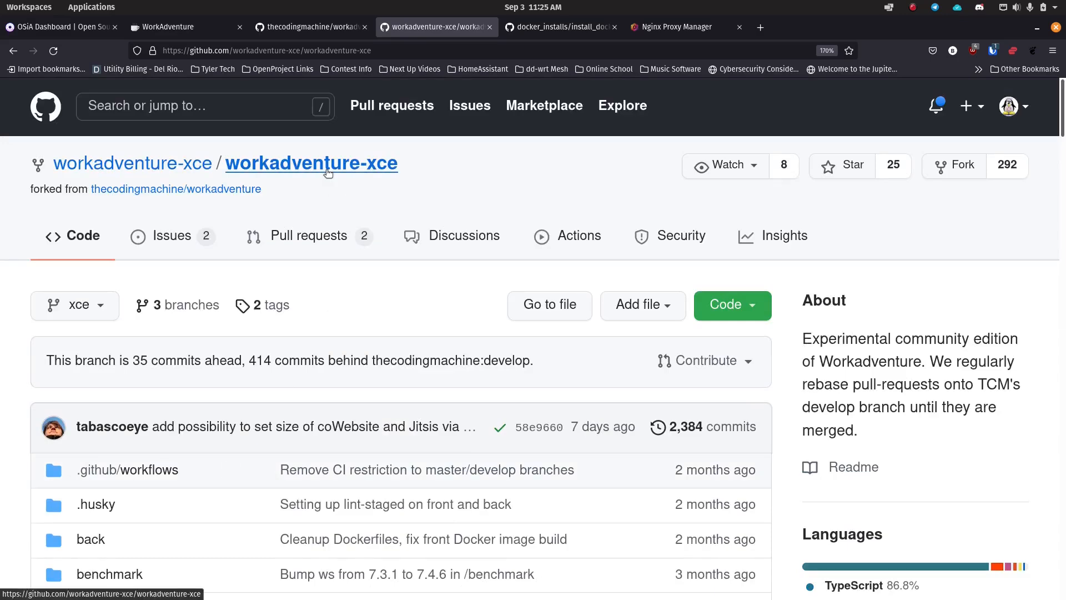
pyautogui.scroll(-6, 185, 368)
pyautogui.scroll(2, 184, 363)
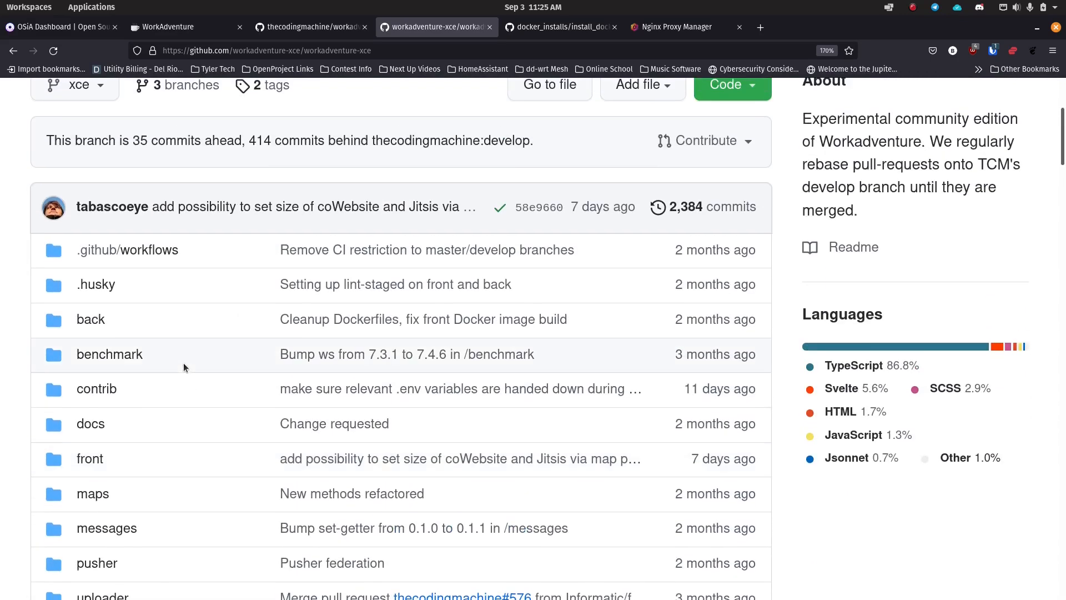
pyautogui.scroll(-2, 165, 404)
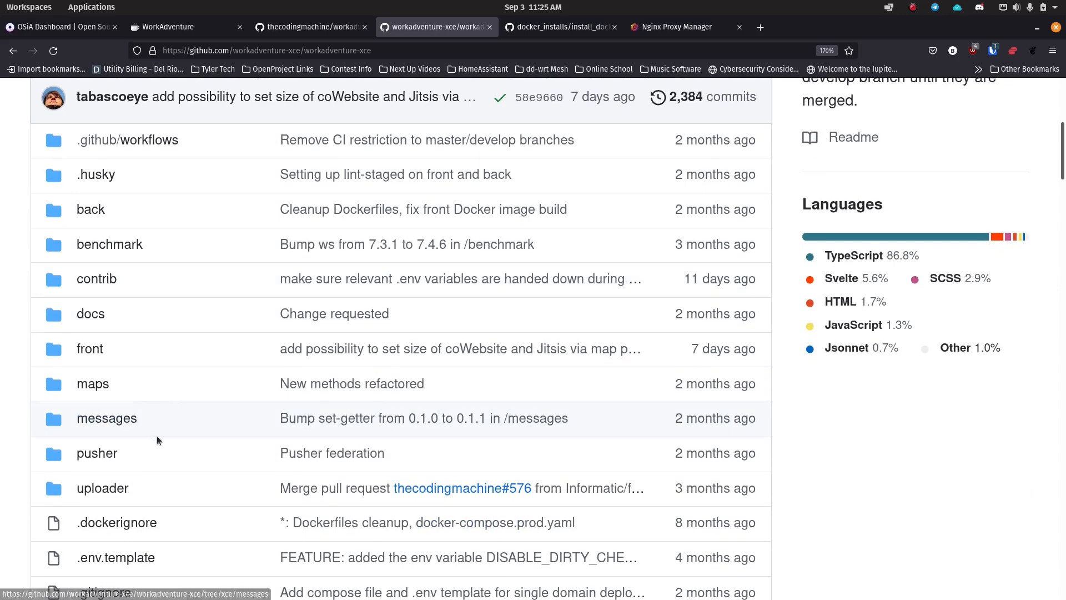
pyautogui.scroll(-2, 157, 436)
pyautogui.scroll(3, 157, 436)
# Step: Browse into contrib/docker to view the .env templates and docker-compose YAML files
pyautogui.click(97, 389)
pyautogui.scroll(-1, 181, 426)
pyautogui.scroll(-2, 181, 426)
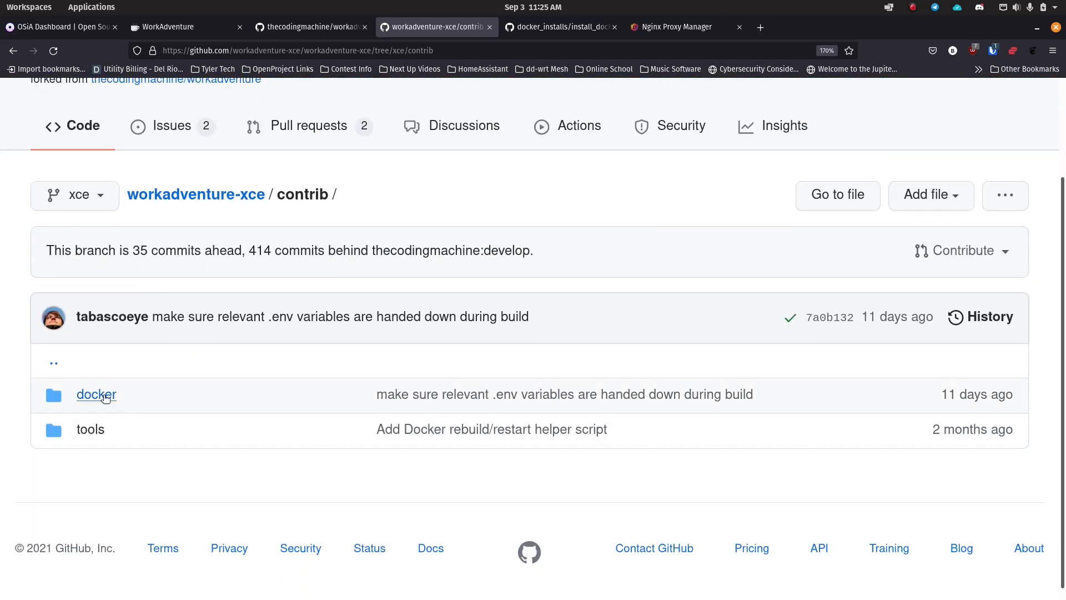
pyautogui.click(98, 396)
pyautogui.scroll(-4, 191, 453)
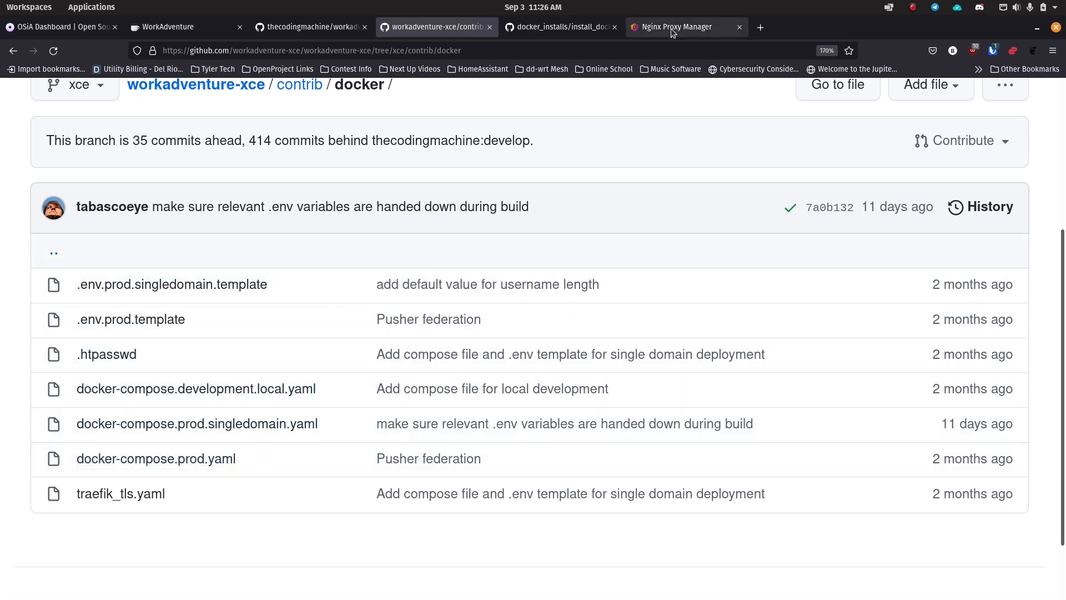
# Step: In a terminal, create a workad directory in the home folder and move into it
pyautogui.moveTo(444, 598)
pyautogui.click(471, 586)
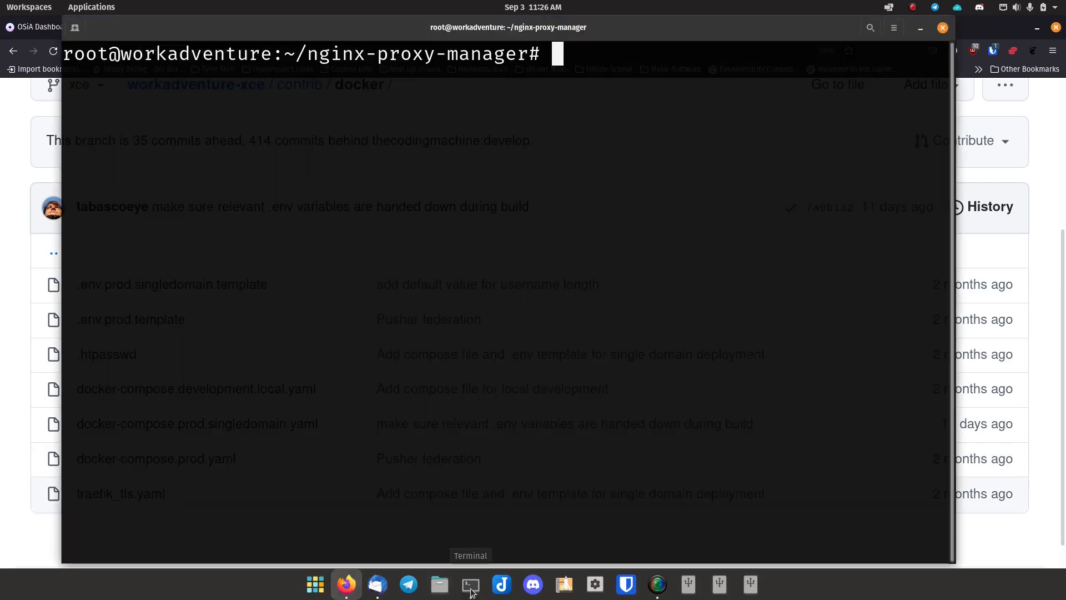
pyautogui.write('cd')
pyautogui.press('Return')
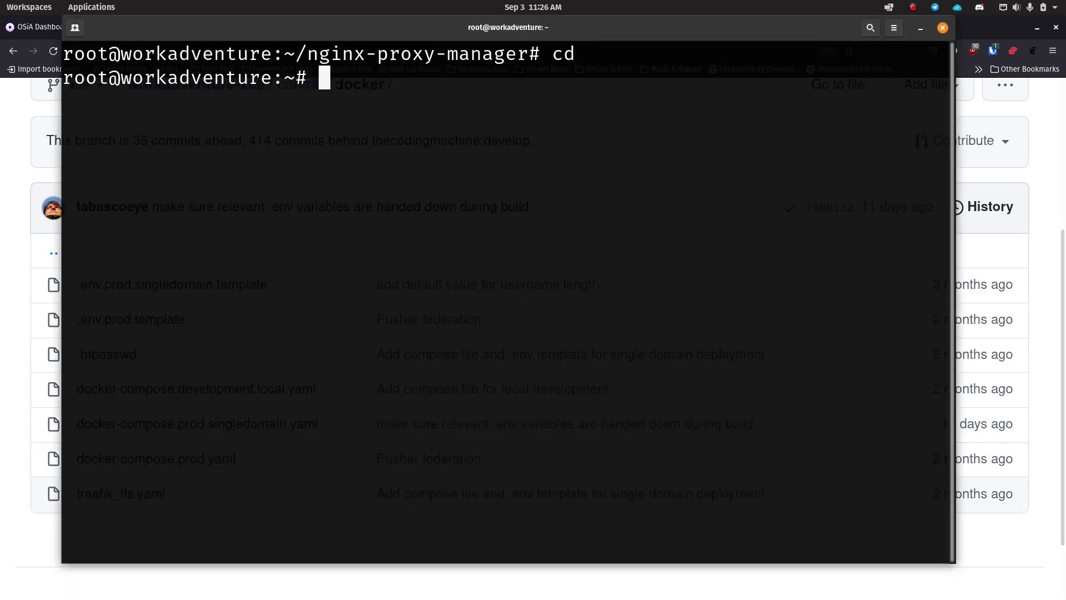
pyautogui.write('clear')
pyautogui.press('Return')
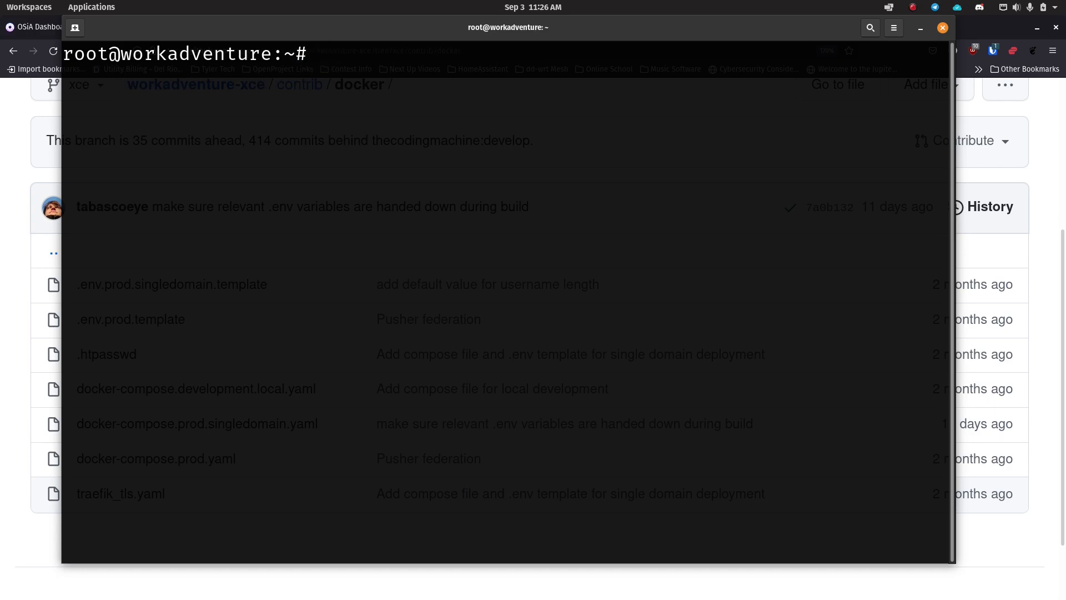
pyautogui.write('mkdi')
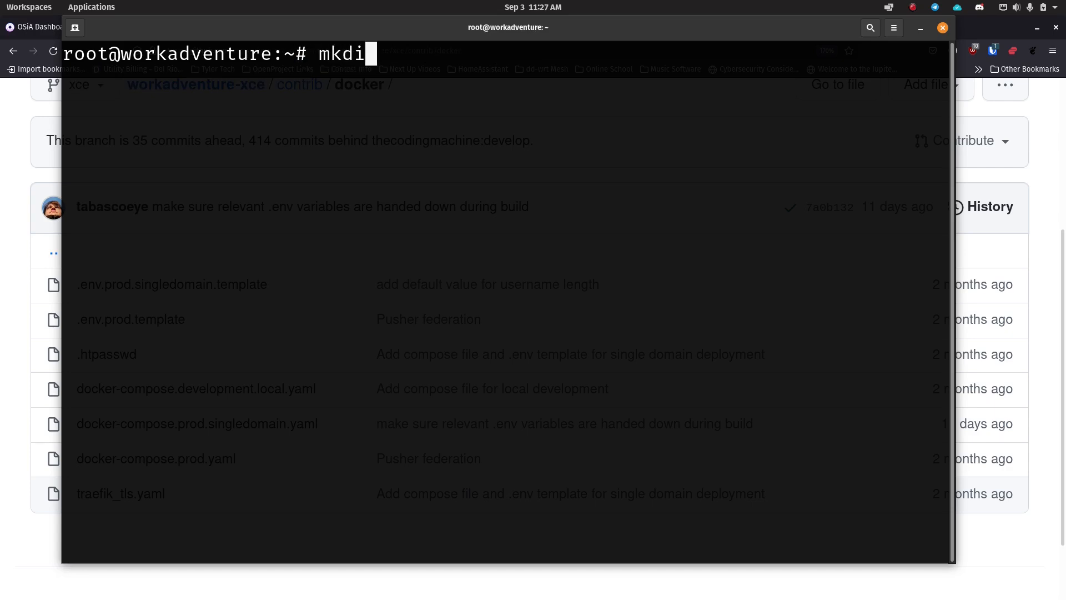
pyautogui.write('r workad')
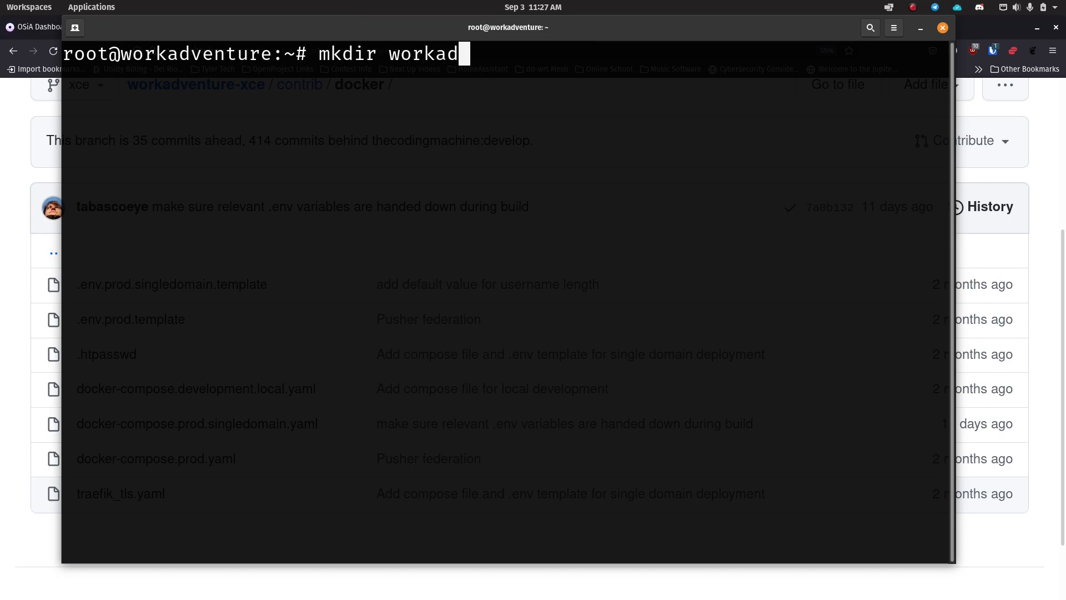
pyautogui.press('Return')
pyautogui.write('cd workad')
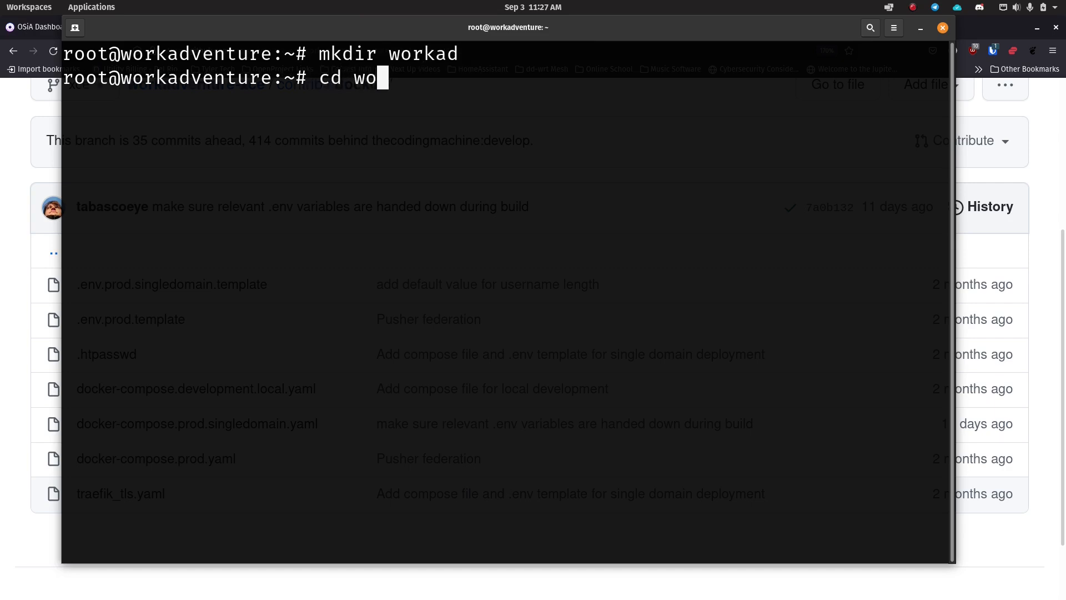
pyautogui.press('Return')
pyautogui.write('ls')
pyautogui.press('Return')
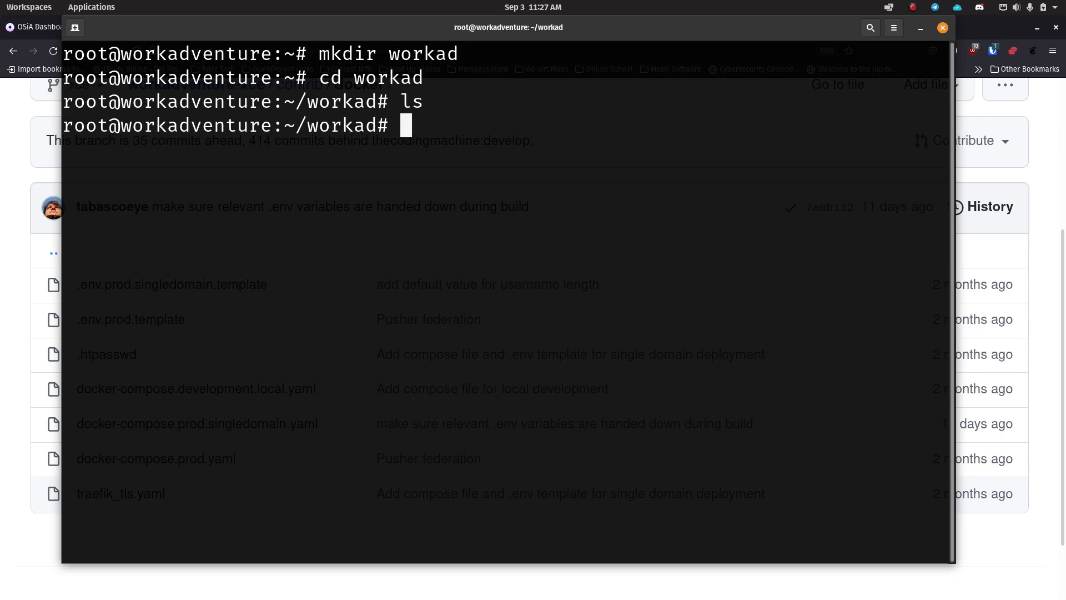
# Step: Create empty .env and docker-compose.yml files, then list all files including hidden ones
pyautogui.write('mk')
pyautogui.press('BackSpace')
pyautogui.press('BackSpace')
pyautogui.write('touch .env')
pyautogui.press('Return')
pyautogui.write('touch do')
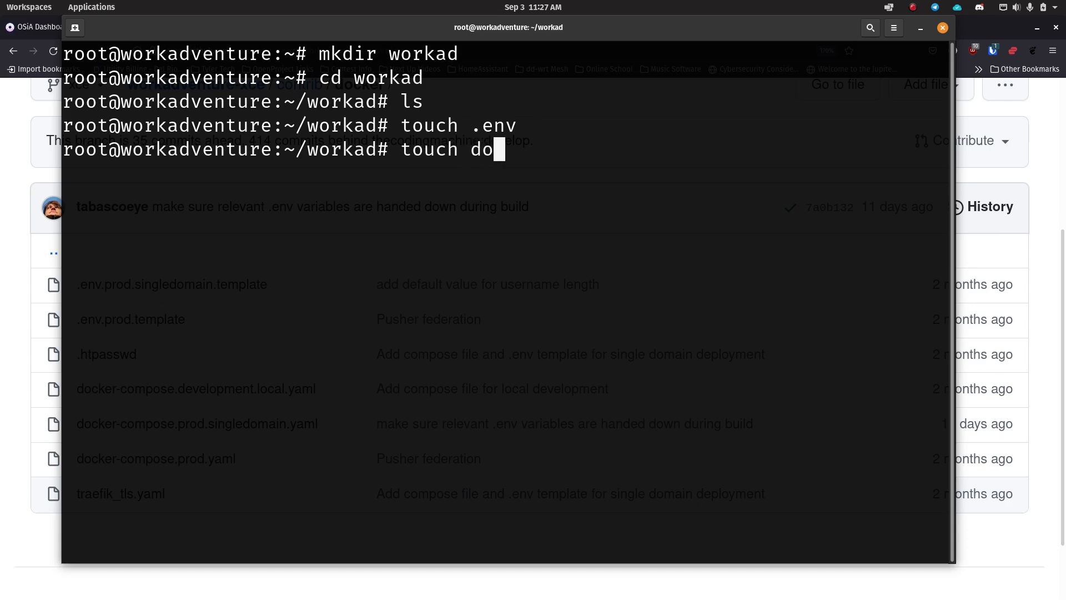
pyautogui.write('kker-')
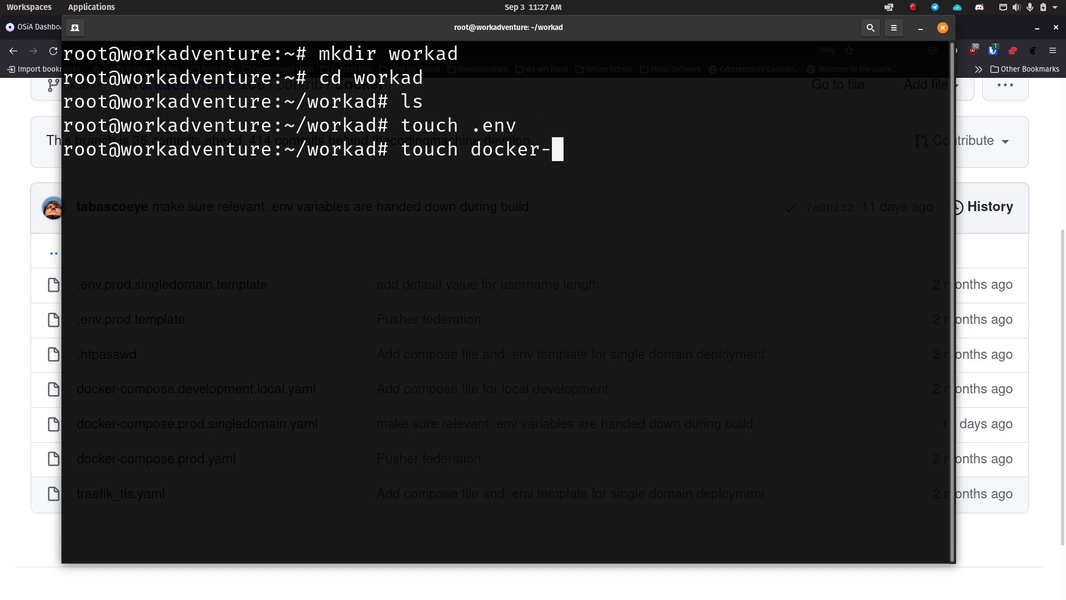
pyautogui.write('compose.yml')
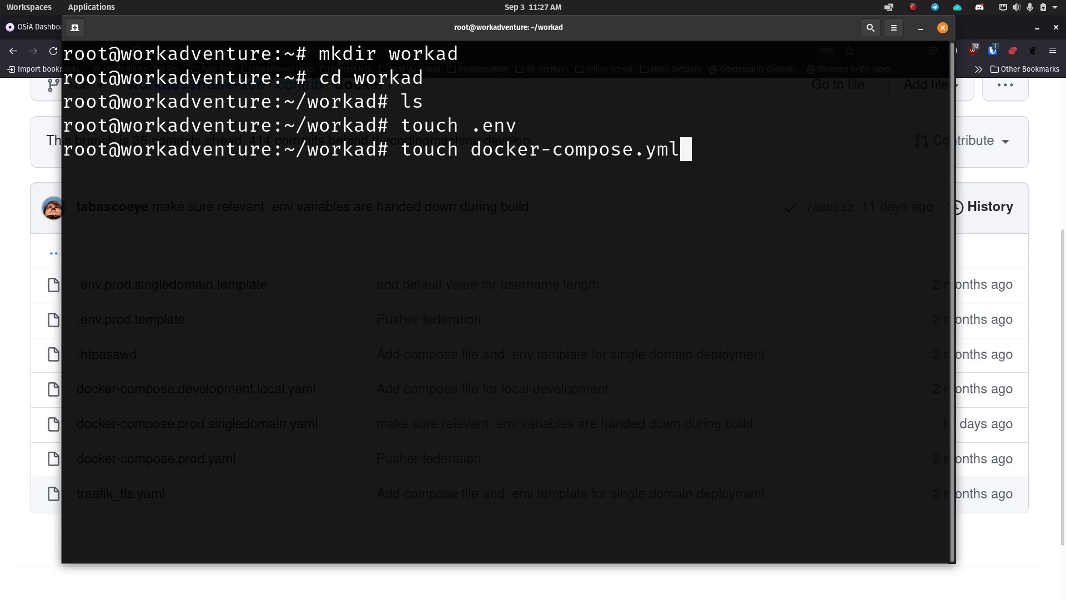
pyautogui.press('Return')
pyautogui.write('ls')
pyautogui.press('Return')
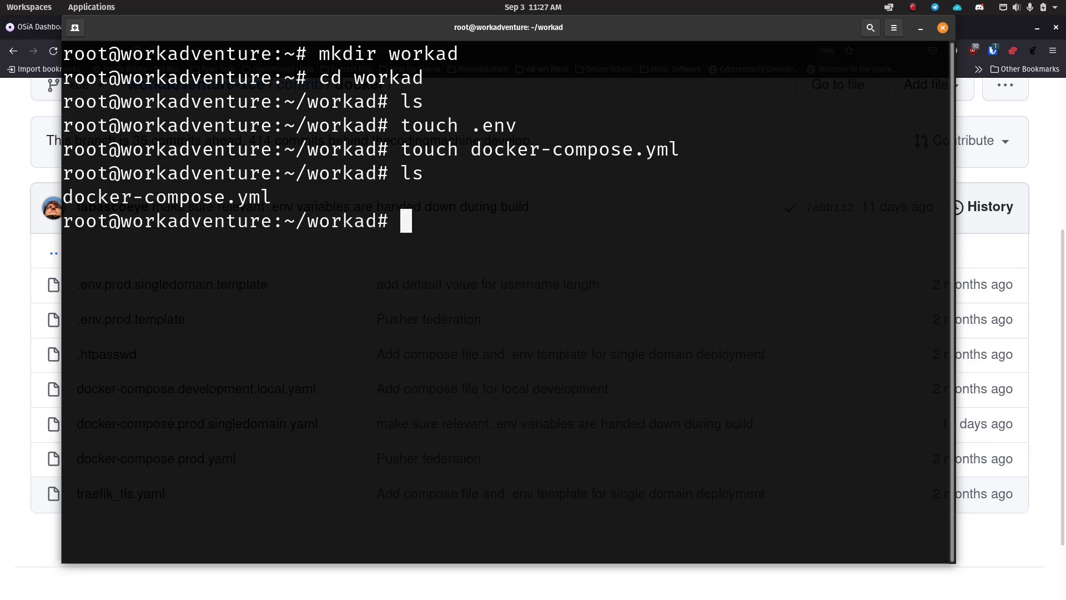
pyautogui.write('ls -a')
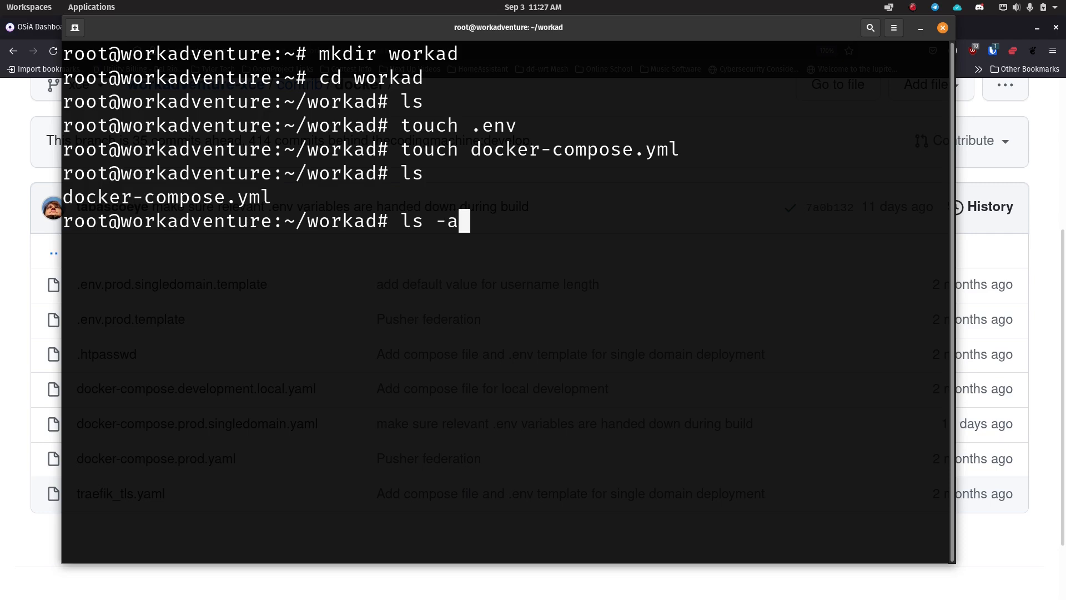
pyautogui.press('Return')
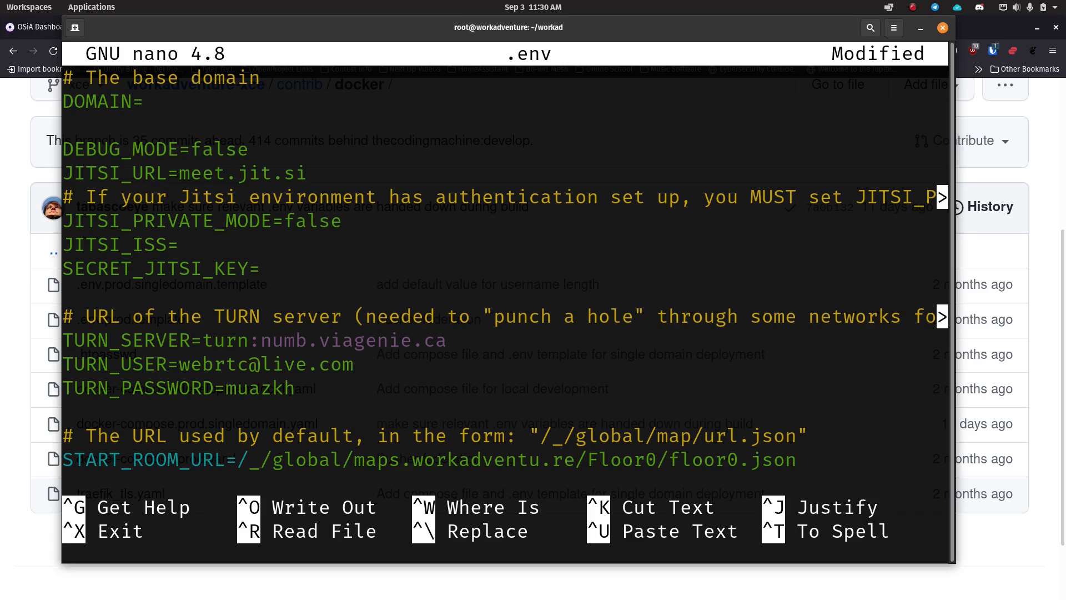
# Step: Set DOMAIN= to workadventure.opensourceisawesome.com in .env
pyautogui.press('Down')
pyautogui.press('Left')
pyautogui.write('work')
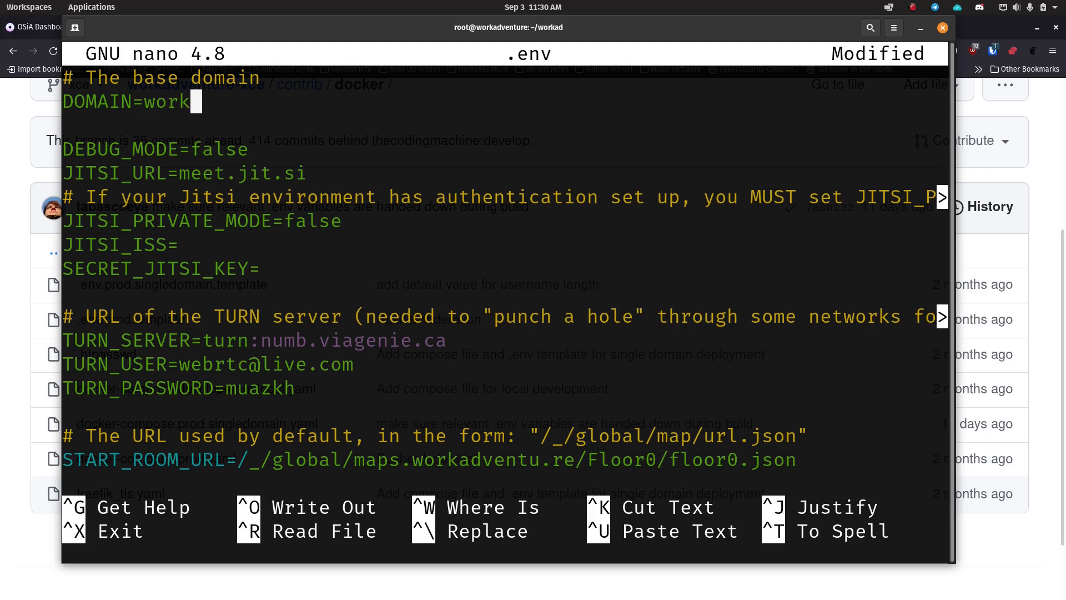
pyautogui.write('adve')
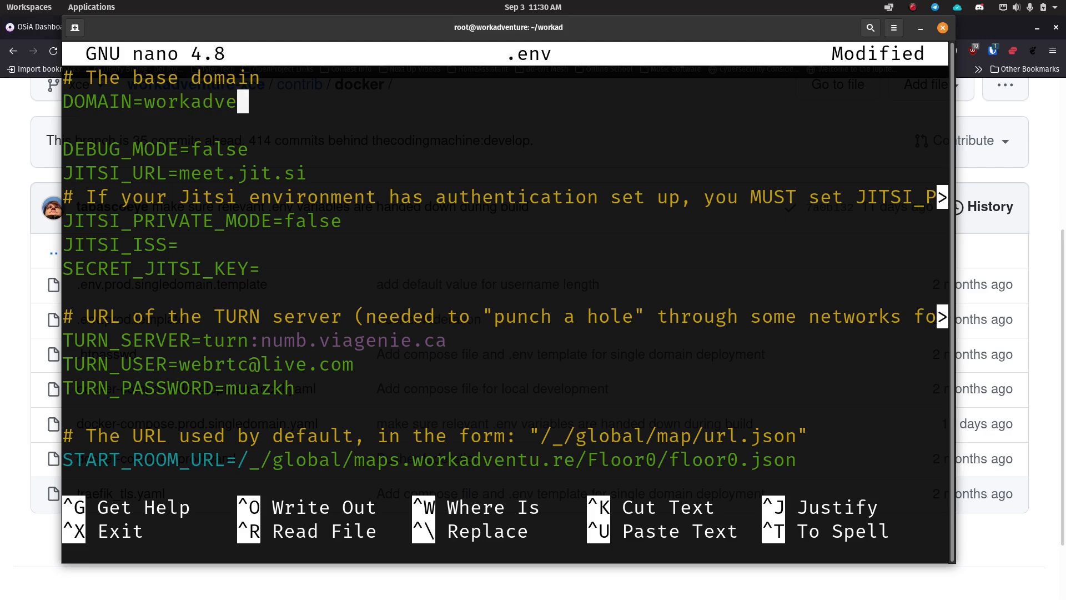
pyautogui.write('nture.o')
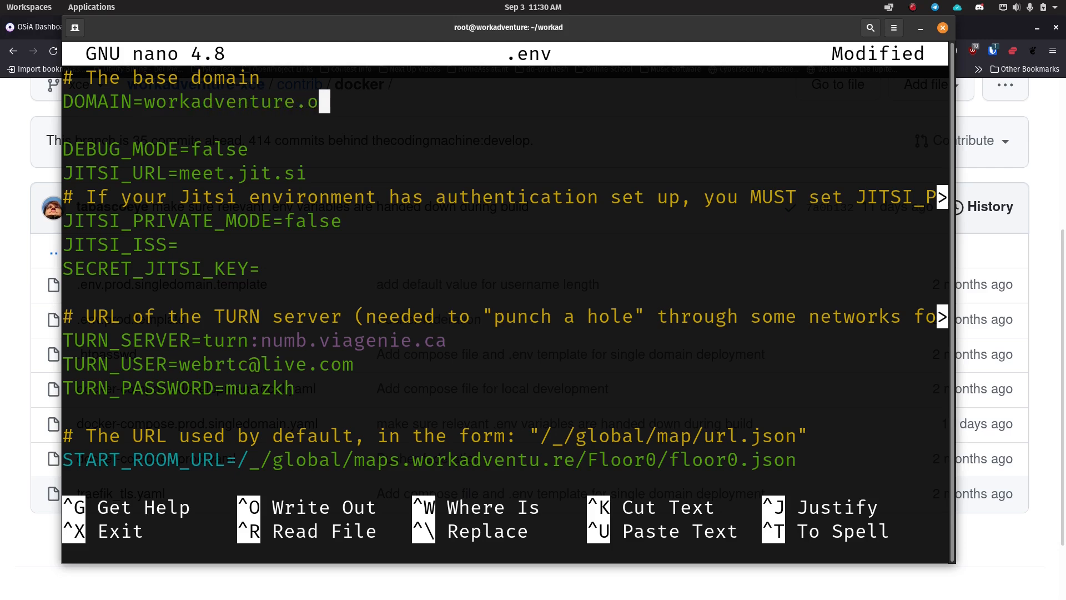
pyautogui.write('pensourceisa')
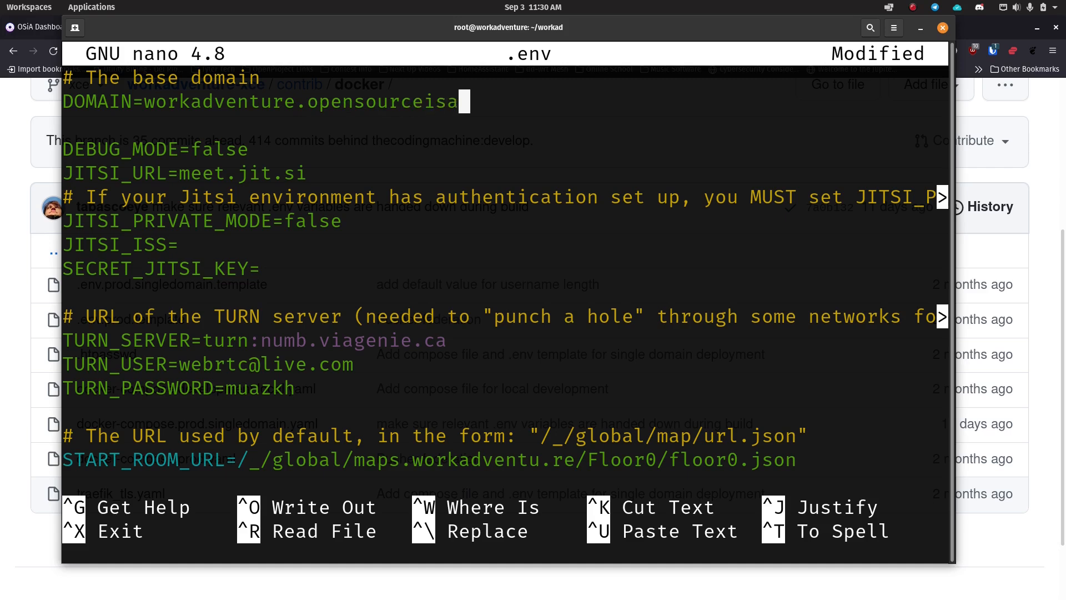
pyautogui.write('wesome.com')
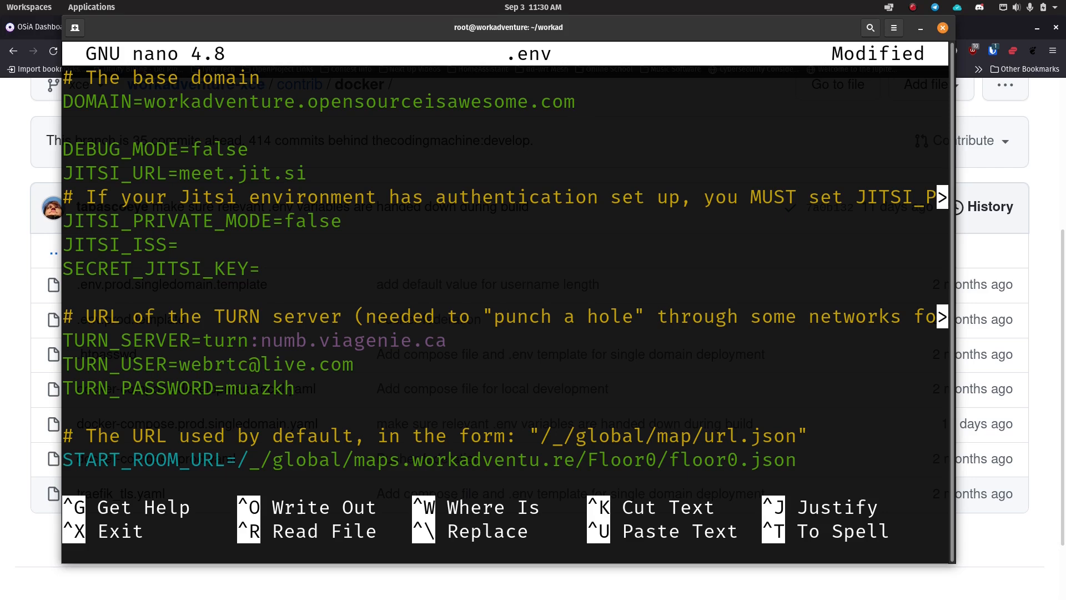
# Step: Review the Jitsi settings (JITSI_URL meet.jit.si, JITSI_PRIVATE_MODE false) and the TURN server address
pyautogui.press('Down')
pyautogui.press('Down')
pyautogui.press('Down')
pyautogui.press('Left')
pyautogui.press('Left')
pyautogui.press('Left')
pyautogui.press('Left')
pyautogui.press('Left')
pyautogui.press('Left')
pyautogui.press('Left')
pyautogui.press('Left')
pyautogui.press('Left')
pyautogui.press('Left')
pyautogui.press('Left')
pyautogui.press('Down')
pyautogui.press('Right')
pyautogui.press('Right')
pyautogui.press('Right')
pyautogui.press('Right')
pyautogui.press('Right')
pyautogui.press('Right')
pyautogui.press('Right')
pyautogui.press('Right')
pyautogui.press('Right')
pyautogui.press('Right')
pyautogui.press('Left')
pyautogui.press('Left')
pyautogui.press('Left')
pyautogui.press('Left')
pyautogui.press('Left')
pyautogui.press('Left')
pyautogui.press('Left')
pyautogui.press('Left')
pyautogui.press('Left')
pyautogui.press('Left')
pyautogui.press('Right')
pyautogui.press('Right')
pyautogui.press('Right')
pyautogui.press('Right')
pyautogui.press('Right')
pyautogui.press('Right')
pyautogui.press('Right')
pyautogui.press('Right')
pyautogui.press('Right')
pyautogui.press('Right')
pyautogui.press('Right')
pyautogui.press('Down')
pyautogui.press('Down')
pyautogui.press('Down')
pyautogui.press('Right')
pyautogui.press('Left')
pyautogui.press('Left')
pyautogui.press('Left')
pyautogui.press('Left')
pyautogui.press('Down')
pyautogui.press('Up')
pyautogui.press('Up')
pyautogui.press('Up')
pyautogui.press('Up')
pyautogui.press('Down')
pyautogui.press('Down')
pyautogui.press('Down')
pyautogui.press('Down')
pyautogui.press('Down')
pyautogui.press('Up')
pyautogui.press('Up')
pyautogui.press('Up')
pyautogui.press('Down')
pyautogui.press('Down')
pyautogui.press('Down')
pyautogui.press('Down')
pyautogui.press('Down')
pyautogui.press('Down')
pyautogui.press('Down')
pyautogui.press('Down')
pyautogui.press('Down')
pyautogui.press('Up')
pyautogui.press('Up')
pyautogui.press('Left')
pyautogui.press('Left')
pyautogui.press('Left')
pyautogui.press('Left')
pyautogui.press('Left')
pyautogui.press('Left')
pyautogui.press('Left')
pyautogui.press('Right')
pyautogui.press('Right')
pyautogui.press('Right')
pyautogui.press('Right')
pyautogui.press('Right')
pyautogui.press('Right')
pyautogui.press('Right')
pyautogui.press('Right')
pyautogui.press('Down')
pyautogui.press('Down')
# Step: Look over the START_ROOM_URL and ACME_EMAIL lines in .env
pyautogui.press('Down')
pyautogui.press('Down')
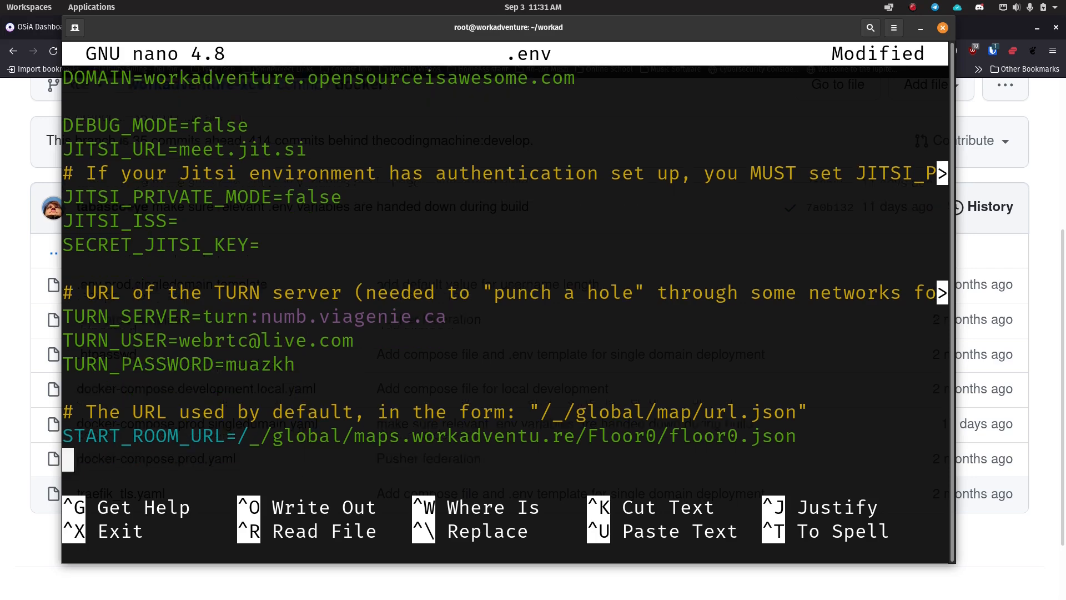
pyautogui.press('Up')
pyautogui.press('Down')
pyautogui.press('Down')
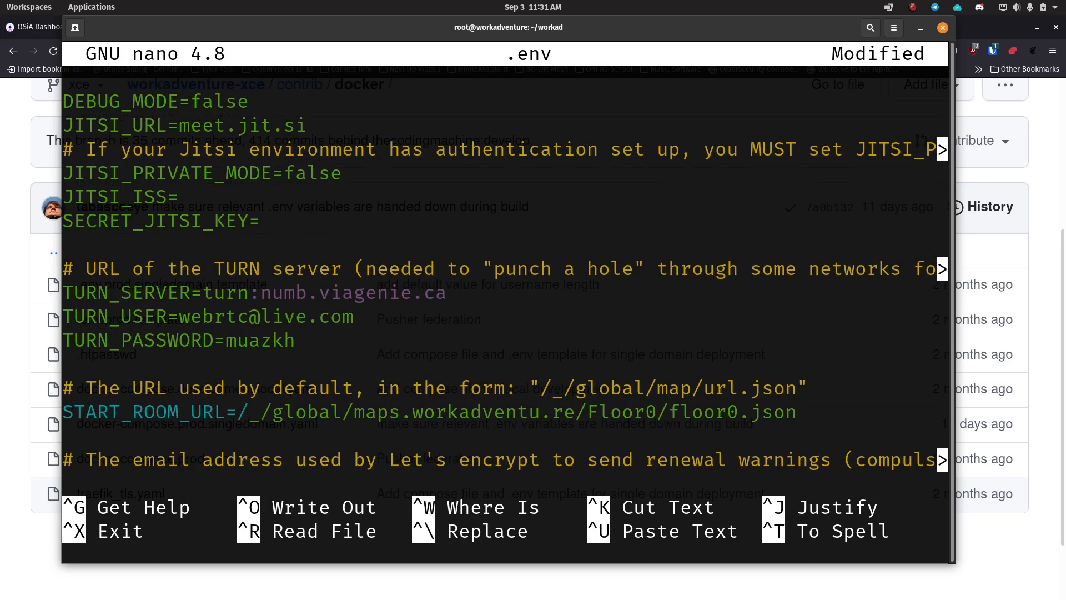
pyautogui.press('Up')
pyautogui.press('Right')
pyautogui.press('Right')
pyautogui.press('Right')
pyautogui.press('Right')
pyautogui.press('Right')
pyautogui.press('Right')
pyautogui.press('Right')
pyautogui.press('Right')
pyautogui.press('Right')
pyautogui.press('Right')
pyautogui.press('Right')
pyautogui.press('Right')
pyautogui.press('Right')
pyautogui.press('Right')
pyautogui.press('Right')
pyautogui.press('Right')
pyautogui.press('Right')
pyautogui.press('Right')
pyautogui.press('Right')
pyautogui.press('Right')
pyautogui.press('Right')
pyautogui.press('Right')
pyautogui.press('Right')
pyautogui.press('Right')
pyautogui.press('Right')
pyautogui.press('Right')
pyautogui.press('Right')
pyautogui.press('Right')
pyautogui.press('Right')
pyautogui.press('Right')
pyautogui.press('Right')
pyautogui.press('Right')
pyautogui.press('Right')
pyautogui.press('Right')
pyautogui.press('Right')
pyautogui.press('Right')
pyautogui.press('Left')
pyautogui.press('Left')
pyautogui.press('Left')
pyautogui.press('Left')
pyautogui.press('Left')
pyautogui.press('Left')
pyautogui.press('Left')
pyautogui.press('Left')
pyautogui.press('Left')
pyautogui.press('Left')
pyautogui.press('Left')
pyautogui.press('Left')
pyautogui.press('Left')
pyautogui.press('Left')
pyautogui.press('Left')
pyautogui.press('Left')
pyautogui.press('Left')
pyautogui.press('Left')
pyautogui.press('Left')
pyautogui.press('Left')
pyautogui.press('Left')
pyautogui.press('Left')
pyautogui.press('Left')
pyautogui.press('Left')
pyautogui.press('Right')
pyautogui.press('Right')
pyautogui.press('Right')
pyautogui.press('Right')
pyautogui.press('Right')
pyautogui.press('Right')
pyautogui.press('Right')
pyautogui.press('Right')
pyautogui.press('Right')
pyautogui.press('Right')
pyautogui.press('Right')
pyautogui.press('Right')
pyautogui.press('Right')
pyautogui.press('Right')
pyautogui.press('Right')
pyautogui.press('Right')
pyautogui.press('Right')
pyautogui.press('Right')
pyautogui.press('Down')
pyautogui.press('Down')
pyautogui.press('Down')
pyautogui.press('Down')
pyautogui.press('Up')
pyautogui.press('Up')
pyautogui.press('Left')
pyautogui.press('Left')
pyautogui.press('Left')
pyautogui.press('Left')
pyautogui.press('Left')
pyautogui.press('Left')
pyautogui.hotkey('ctrl', 'Left')
pyautogui.hotkey('ctrl', 'Left')
pyautogui.press('Right')
pyautogui.press('Right')
pyautogui.press('Right')
pyautogui.press('Right')
pyautogui.press('Right')
pyautogui.press('Right')
pyautogui.press('Right')
pyautogui.press('Right')
pyautogui.press('Right')
pyautogui.press('Right')
pyautogui.press('Right')
pyautogui.press('Right')
pyautogui.press('Right')
pyautogui.press('Right')
pyautogui.press('Right')
pyautogui.press('Right')
pyautogui.press('Right')
pyautogui.press('Right')
pyautogui.press('Right')
pyautogui.press('Right')
pyautogui.press('Right')
# Step: Paste the Server settings block below FEDERATE_PUSHER=false
pyautogui.press('Down')
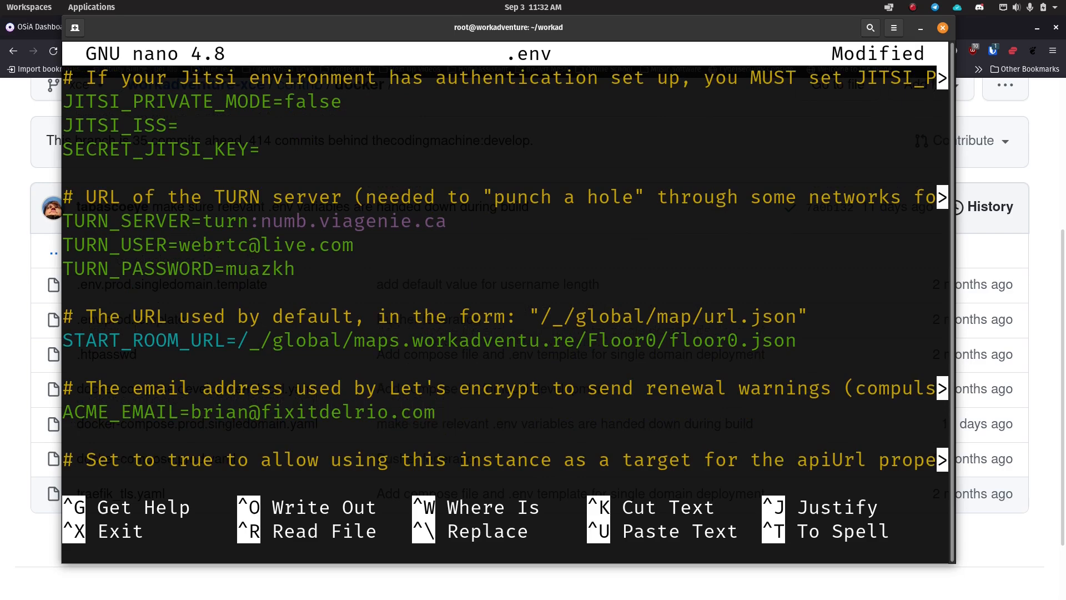
pyautogui.press('Down')
pyautogui.press('Down')
pyautogui.press('Down')
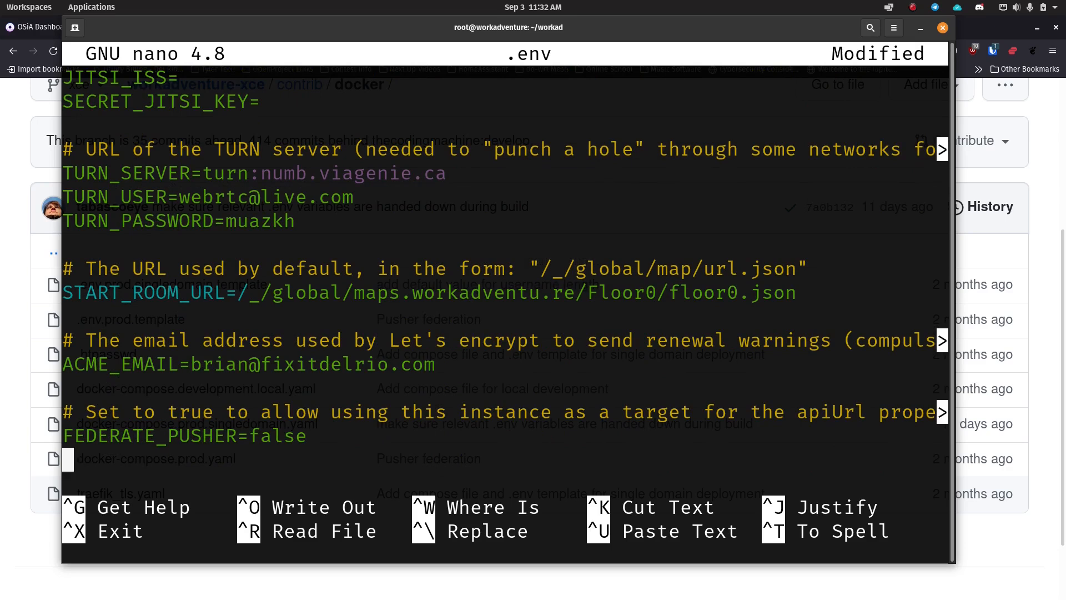
pyautogui.press('Down')
pyautogui.press('Right')
pyautogui.press('Right')
pyautogui.press('Right')
pyautogui.press('Right')
pyautogui.press('Right')
pyautogui.press('Right')
pyautogui.press('Right')
pyautogui.press('Right')
pyautogui.press('Right')
pyautogui.press('Right')
pyautogui.press('Right')
pyautogui.press('Right')
pyautogui.press('Right')
pyautogui.press('Right')
pyautogui.press('Right')
pyautogui.press('Right')
pyautogui.press('Right')
pyautogui.press('Right')
pyautogui.press('Right')
pyautogui.press('Right')
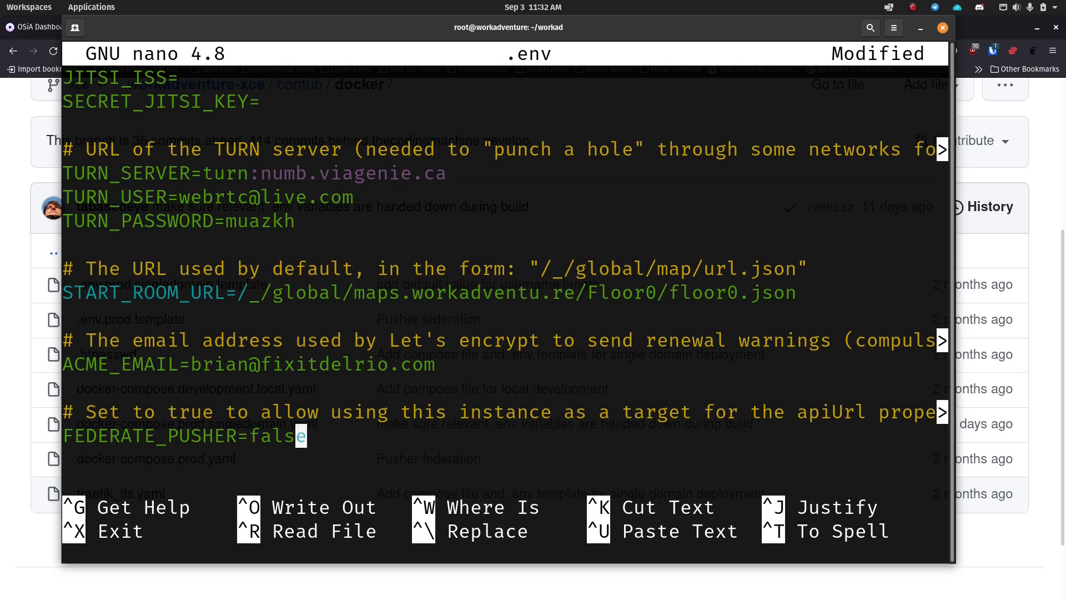
pyautogui.press('Right')
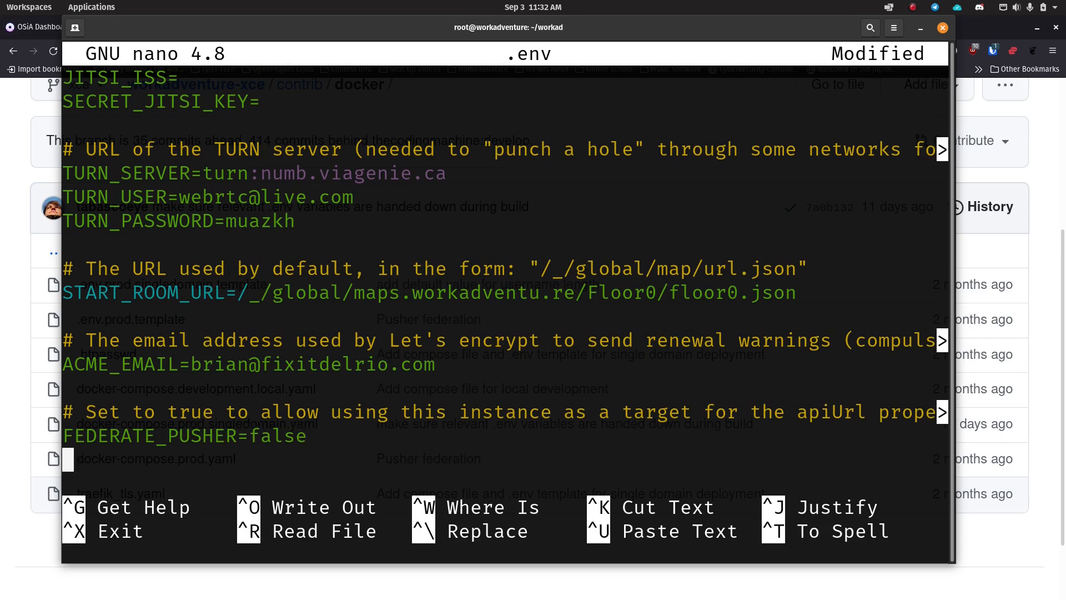
pyautogui.write('# Server settings MAX_PER_GROUP=100 MAX_USERNAME_LENGTH=25 DISABLE_NOTIFICATIONS=false')
pyautogui.press('Up')
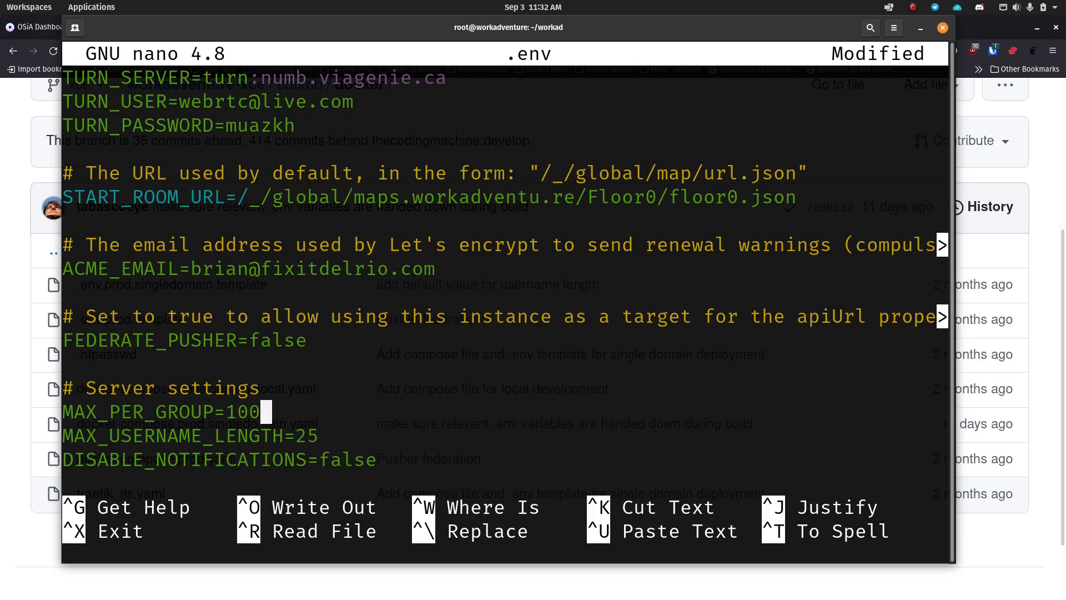
# Step: Change MAX_USERNAME_LENGTH from 25 to 12
pyautogui.press('Down')
pyautogui.press('Right')
pyautogui.press('Right')
pyautogui.press('Right')
pyautogui.press('Right')
pyautogui.press('Left')
pyautogui.press('Right')
pyautogui.press('Right')
pyautogui.press('Left')
pyautogui.press('Left')
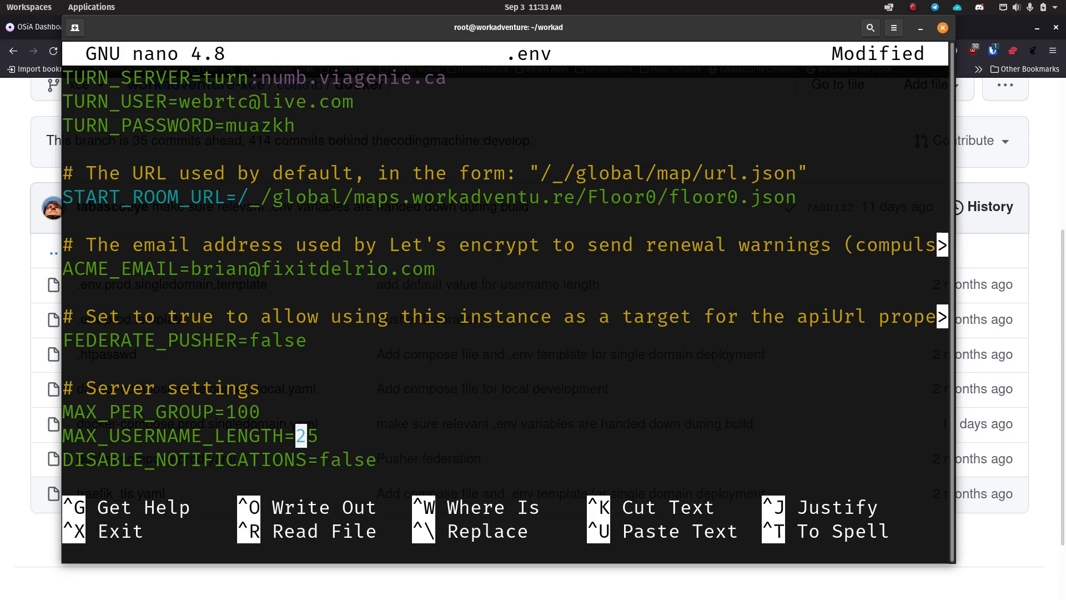
pyautogui.press('Right')
pyautogui.press('Right')
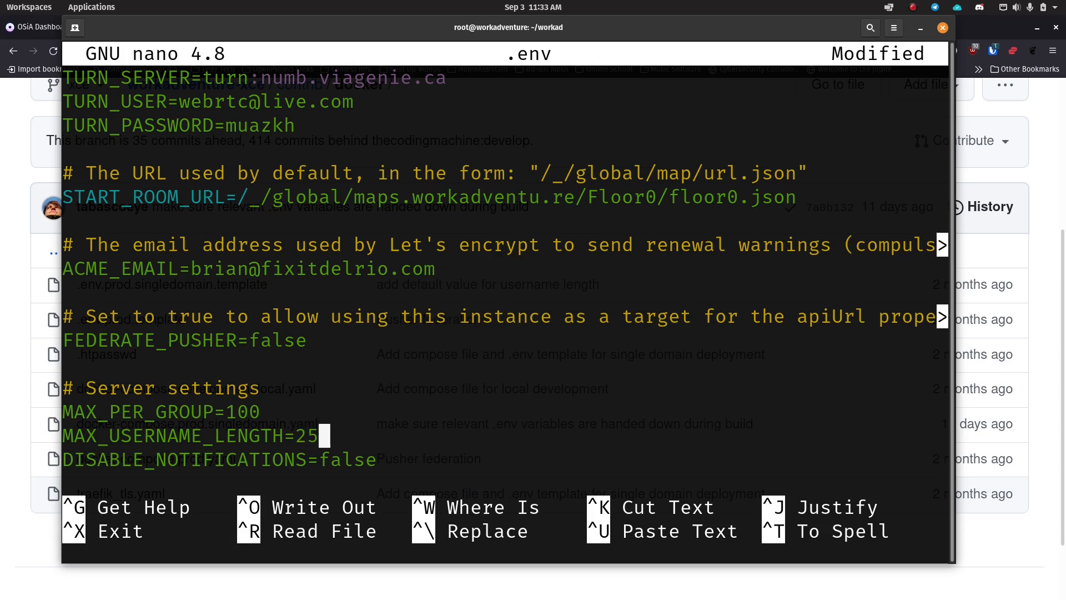
pyautogui.press('BackSpace')
pyautogui.press('BackSpace')
pyautogui.write('12')
# Step: Add SKIP_RENDER_OPTIMIZATIONS=false and a Secrets block with SECRET_KEY, ADMIN_API_TOKEN and empty ADMIN_API_URL
pyautogui.press('Down')
pyautogui.press('Right')
pyautogui.press('Right')
pyautogui.press('Right')
pyautogui.press('Right')
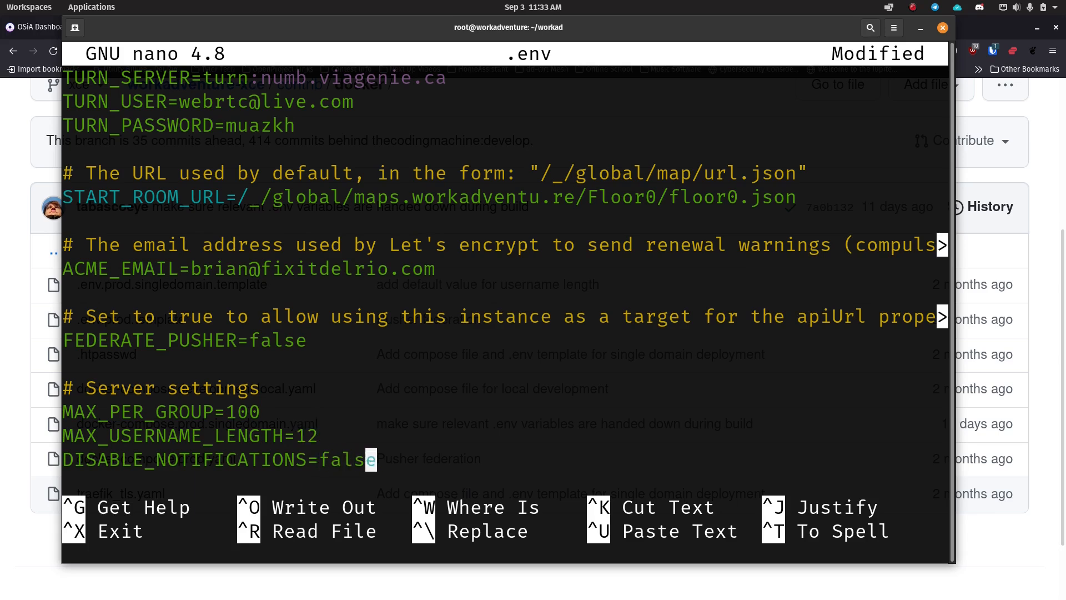
pyautogui.press('Right')
pyautogui.write('SKIP_RENDER_OPTIMIZATIONS=false')
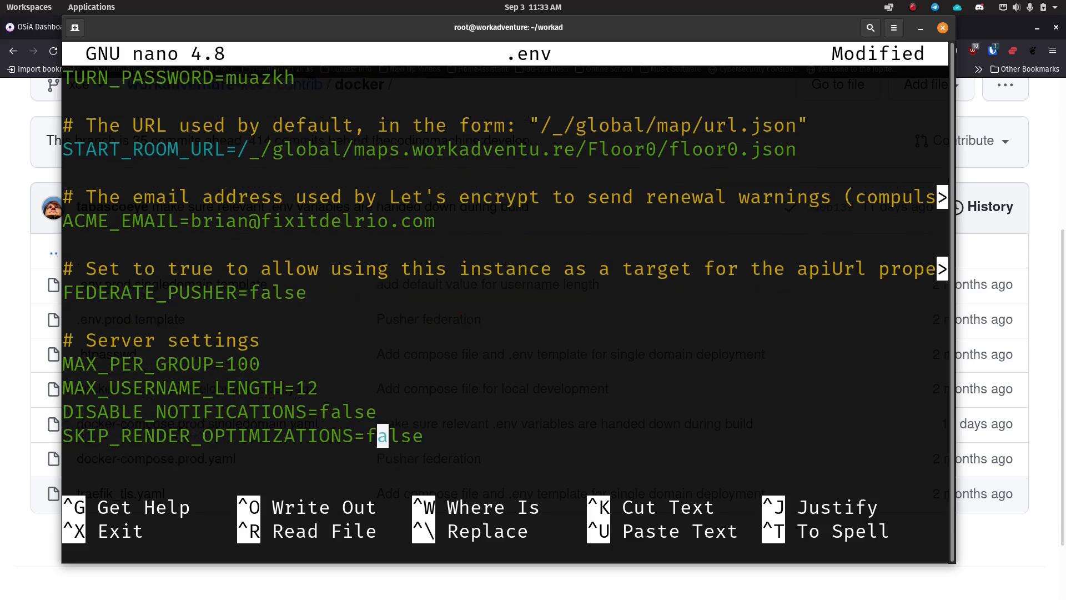
pyautogui.press('Right')
pyautogui.press('Right')
pyautogui.press('Right')
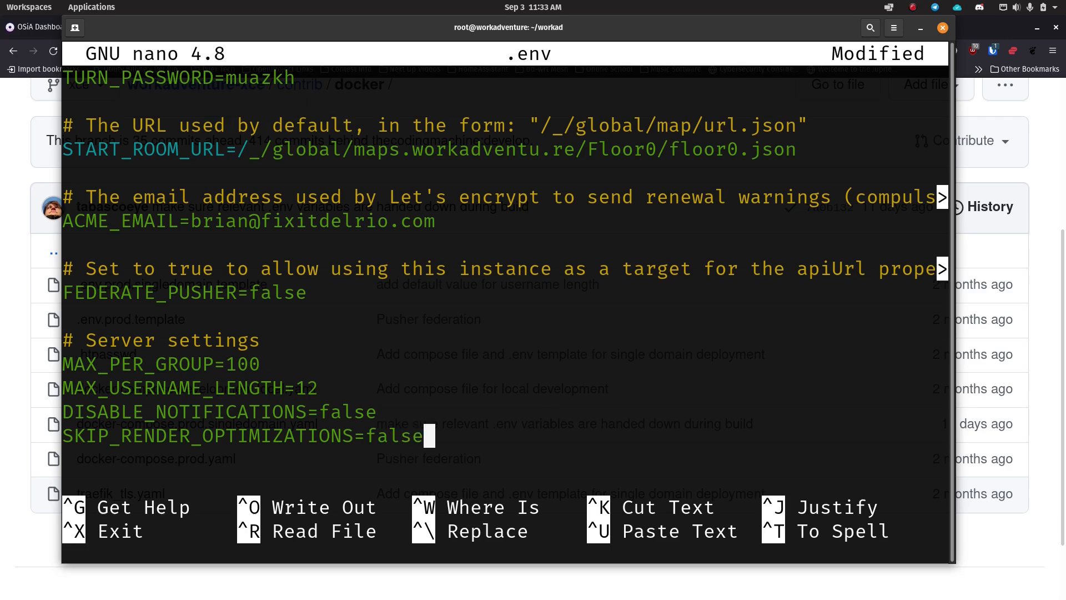
pyautogui.hotkey('ctrl', 'shift', 'v')
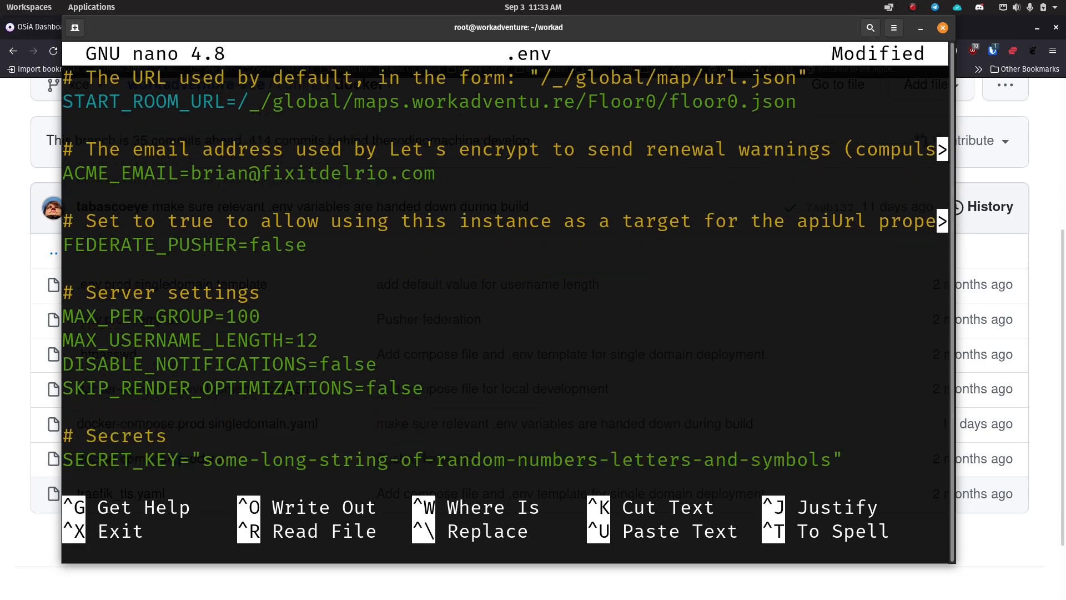
pyautogui.hotkey('ctrl', 'shift', 'v')
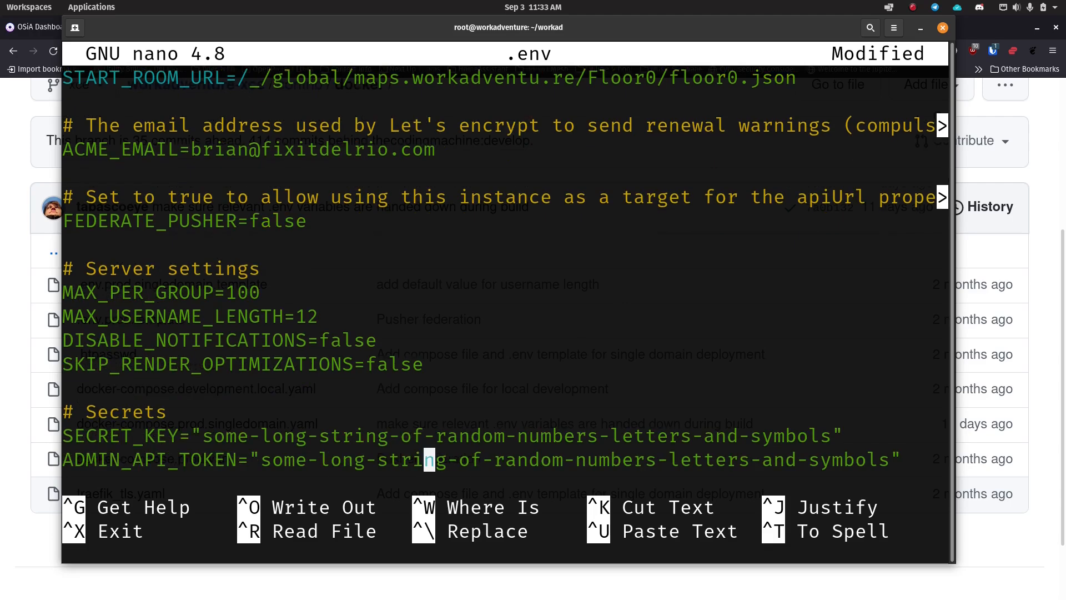
pyautogui.write('ADMIN_API_URL=')
pyautogui.press('Return')
# Step: Check the placeholder secret values and save the .env file
pyautogui.press('Up')
pyautogui.press('Up')
pyautogui.press('Up')
pyautogui.press('Down')
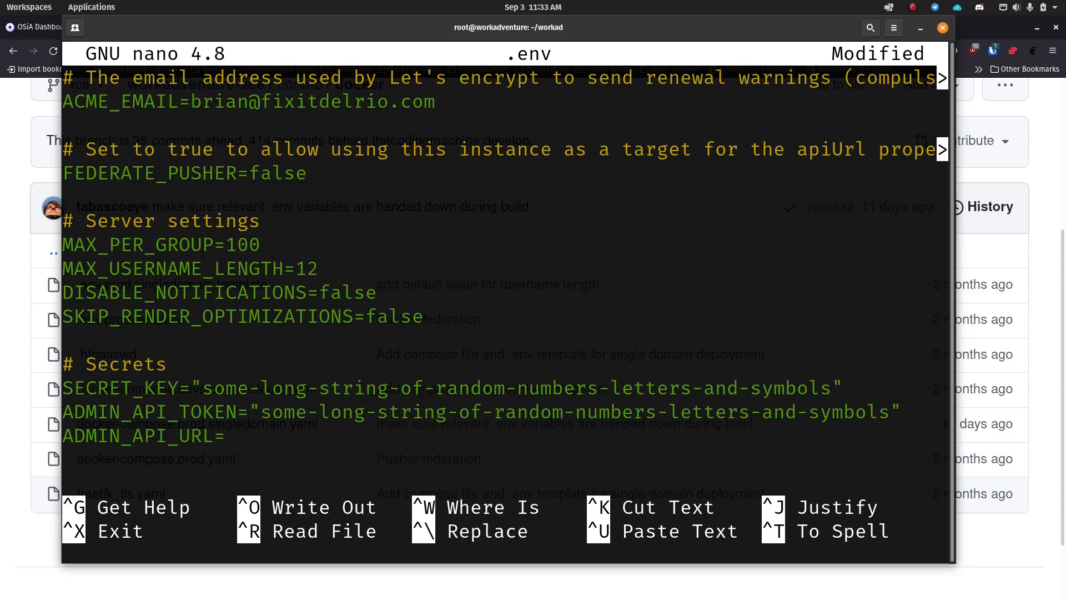
pyautogui.press('Down')
pyautogui.press('Up')
pyautogui.press('Left')
pyautogui.press('Down')
pyautogui.press('Left')
pyautogui.press('Left')
pyautogui.press('Left')
pyautogui.press('Left')
pyautogui.press('Left')
pyautogui.press('Left')
pyautogui.press('Left')
pyautogui.press('Left')
pyautogui.press('Left')
pyautogui.press('Left')
pyautogui.press('Left')
pyautogui.press('Left')
pyautogui.press('Left')
pyautogui.press('Down')
pyautogui.press('Up')
pyautogui.press('Up')
pyautogui.press('Down')
pyautogui.press('Down')
pyautogui.press('Up')
pyautogui.press('Down')
pyautogui.press('Down')
pyautogui.press('Up')
pyautogui.press('Up')
pyautogui.press('Down')
pyautogui.press('Up')
pyautogui.press('Down')
pyautogui.press('Down')
pyautogui.press('Down')
pyautogui.hotkey('ctrl', 'o')
pyautogui.press('Return')
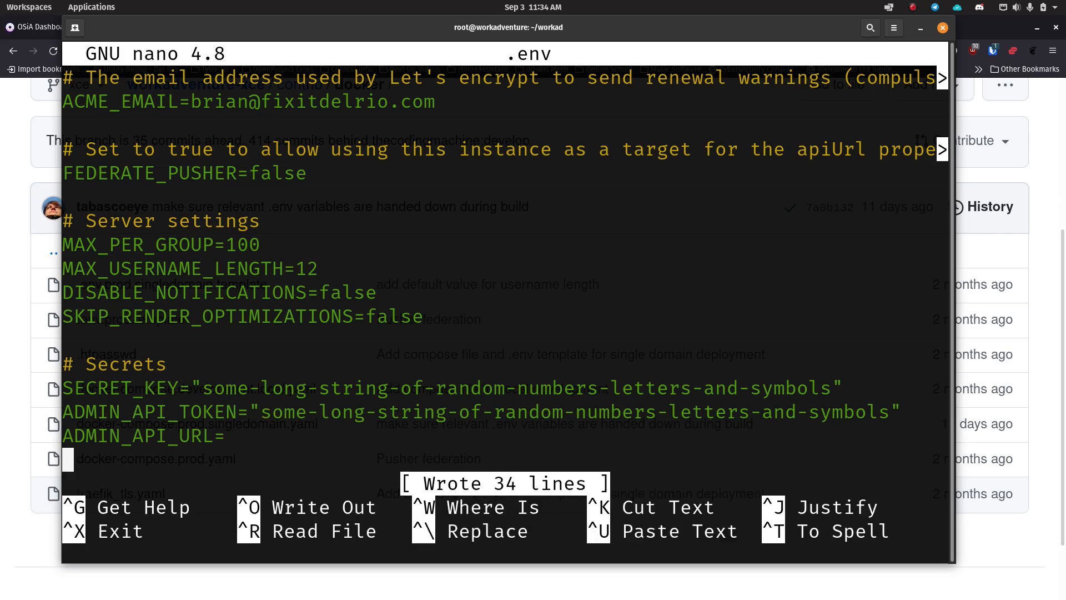
pyautogui.hotkey('ctrl', 'x')
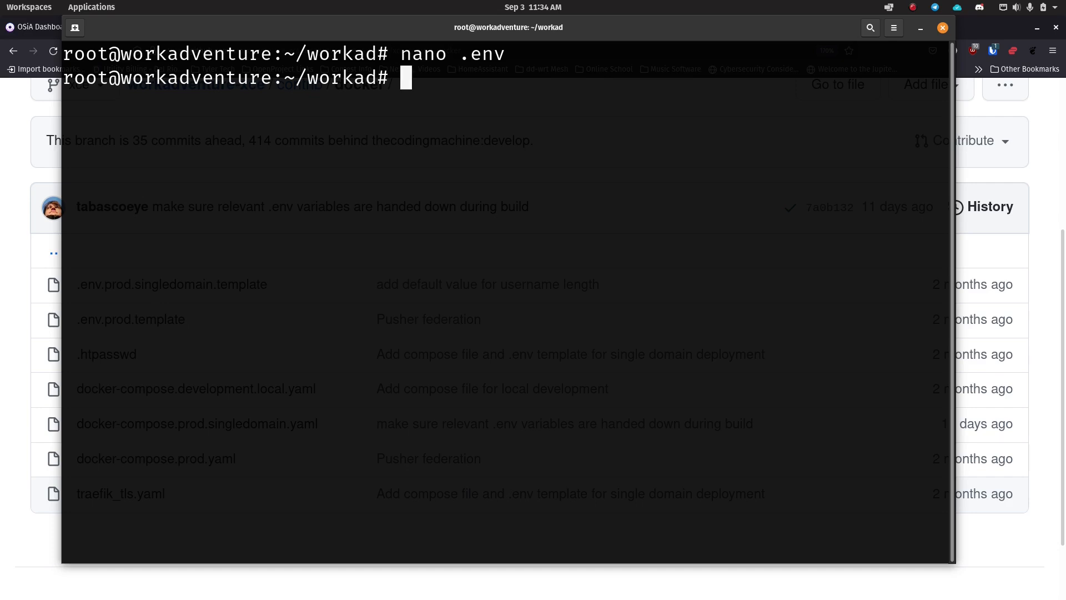
pyautogui.write('nano docker-compose.yml')
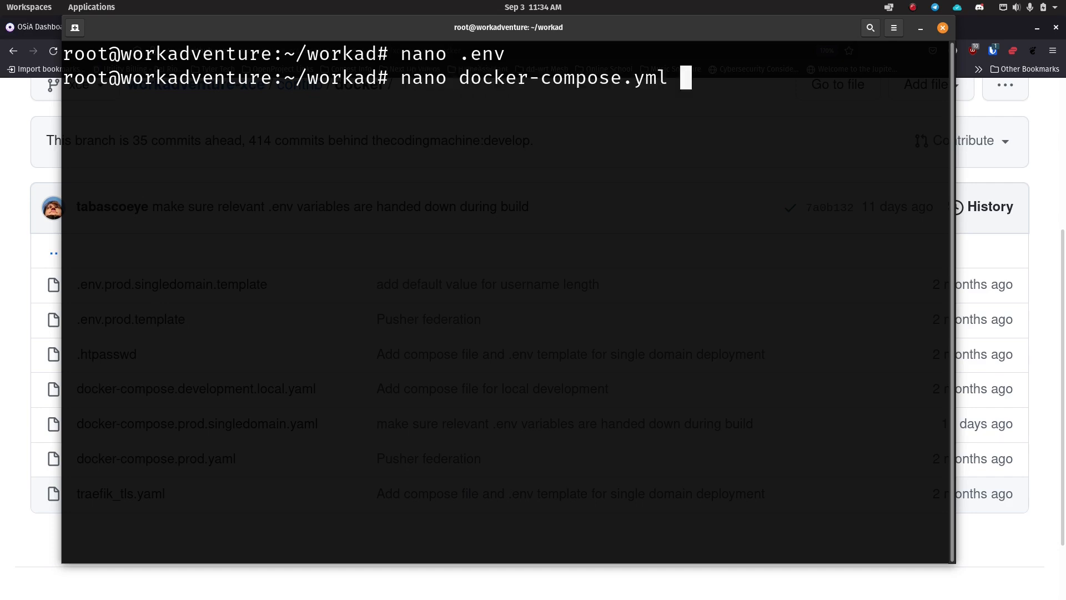
pyautogui.press('Return')
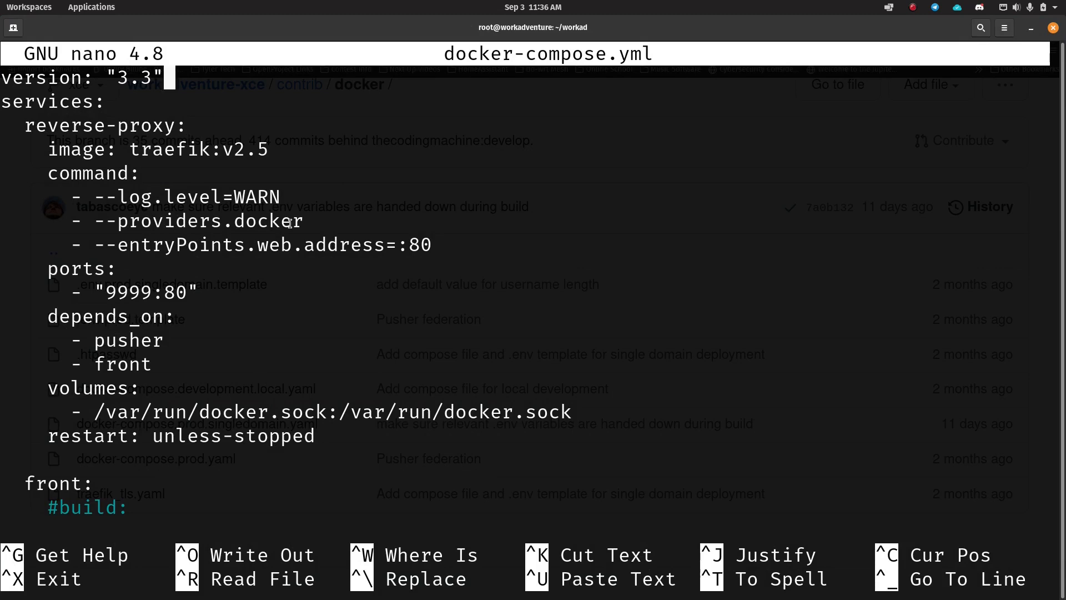
pyautogui.press('Down')
pyautogui.press('Down')
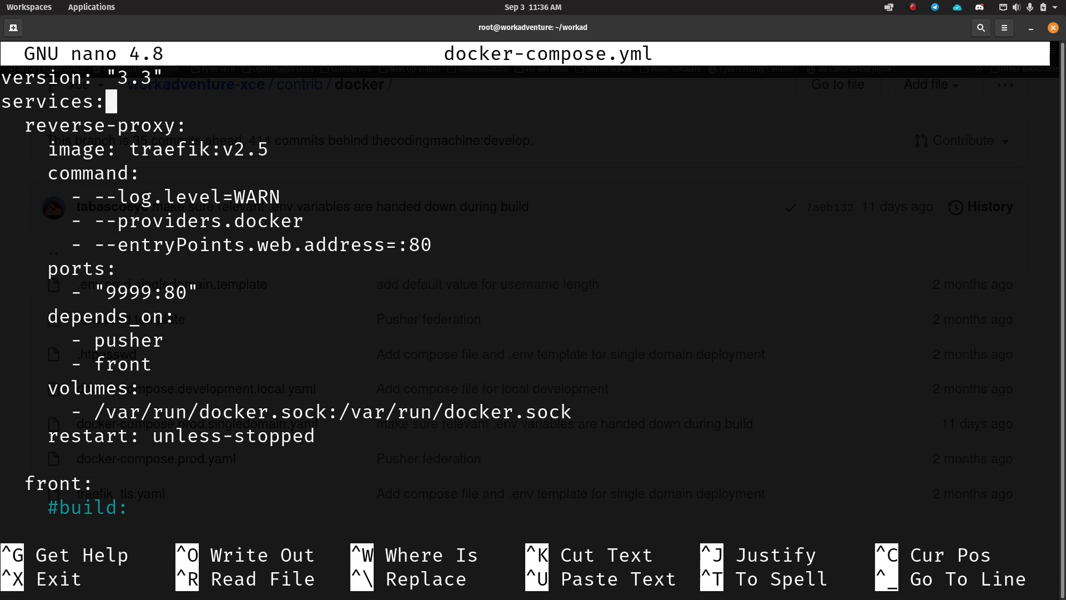
pyautogui.press('Down')
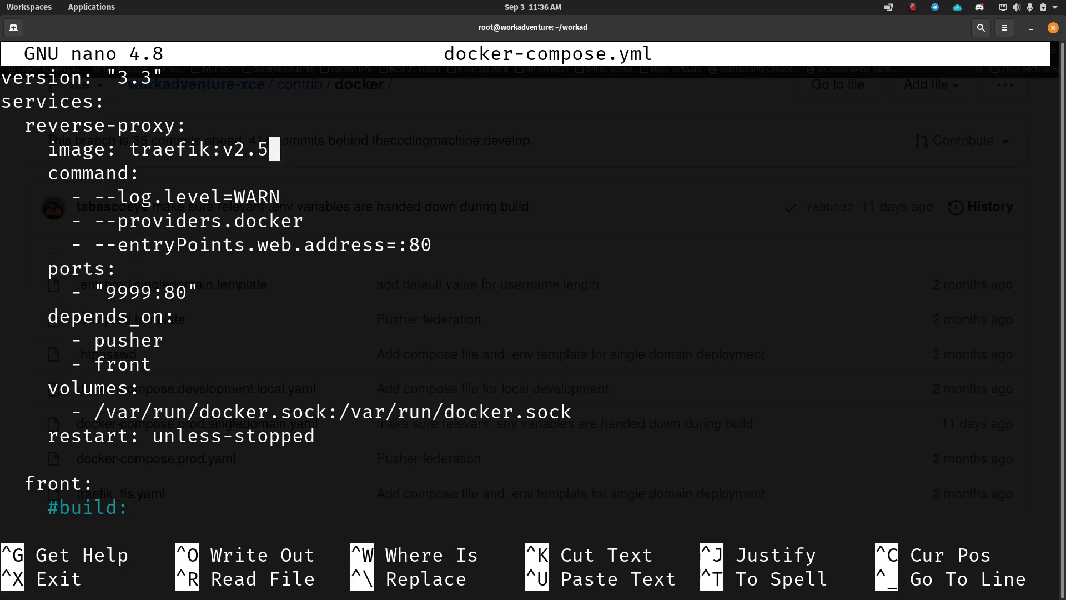
pyautogui.press('Down')
pyautogui.press('Down')
pyautogui.press('Down')
pyautogui.press('Down')
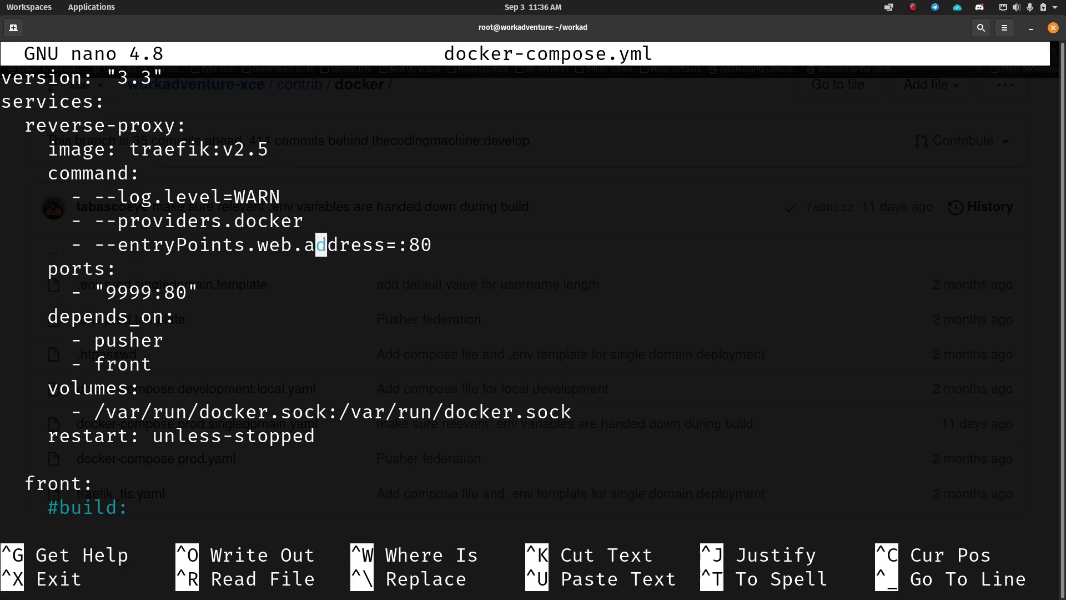
pyautogui.press('Right')
pyautogui.press('Right')
pyautogui.press('Right')
pyautogui.press('Right')
pyautogui.press('Right')
pyautogui.press('Right')
pyautogui.press('Right')
pyautogui.press('Right')
pyautogui.press('Right')
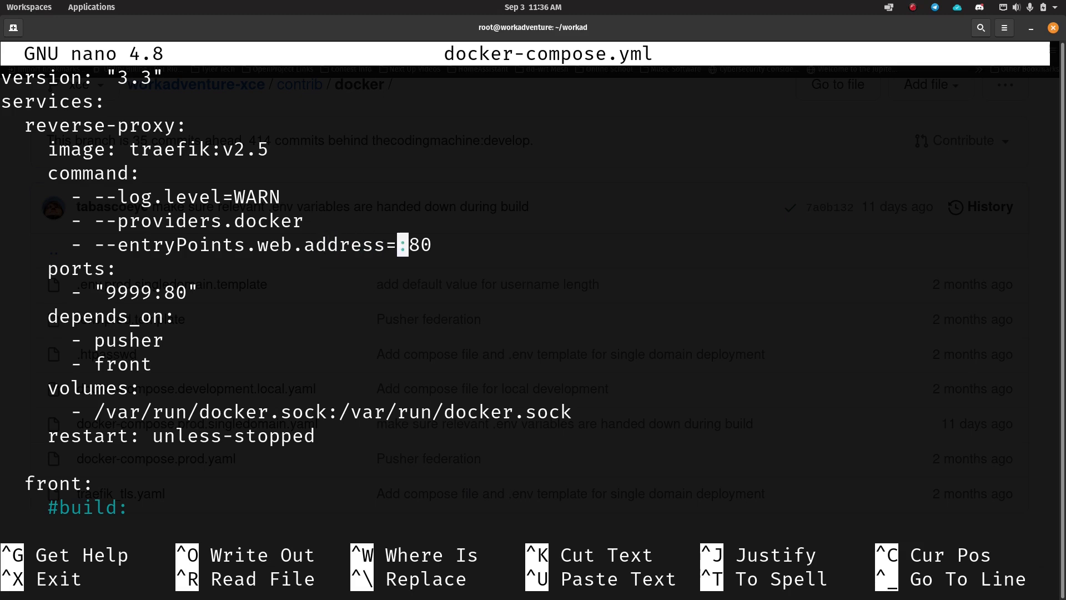
pyautogui.press('Right')
pyautogui.press('Down')
pyautogui.press('Down')
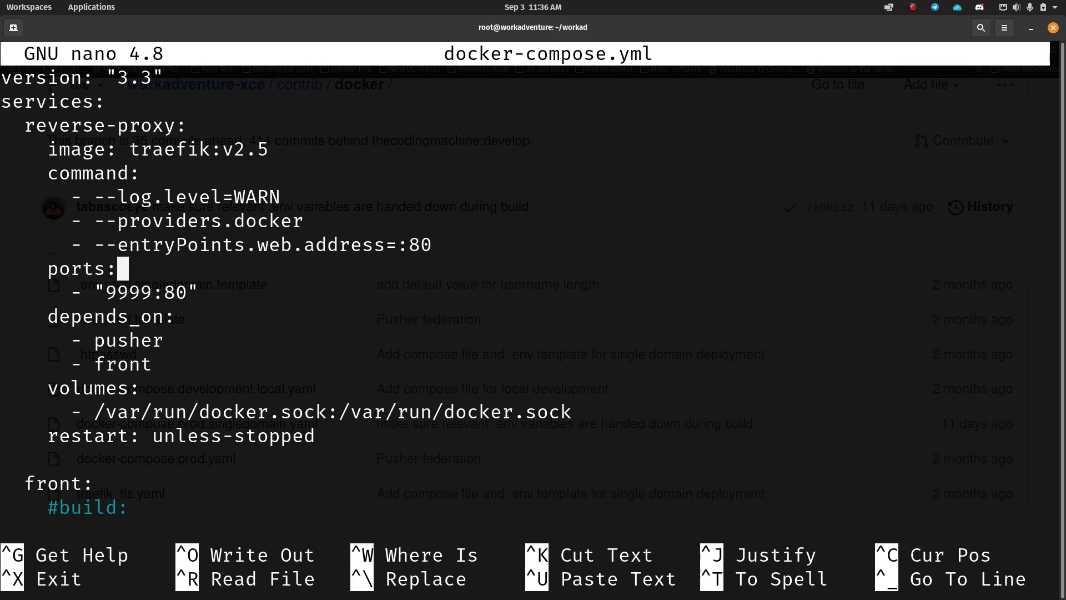
pyautogui.press('Left')
pyautogui.press('Left')
pyautogui.press('Left')
pyautogui.press('Left')
pyautogui.press('Left')
pyautogui.press('Left')
pyautogui.press('Left')
pyautogui.press('Left')
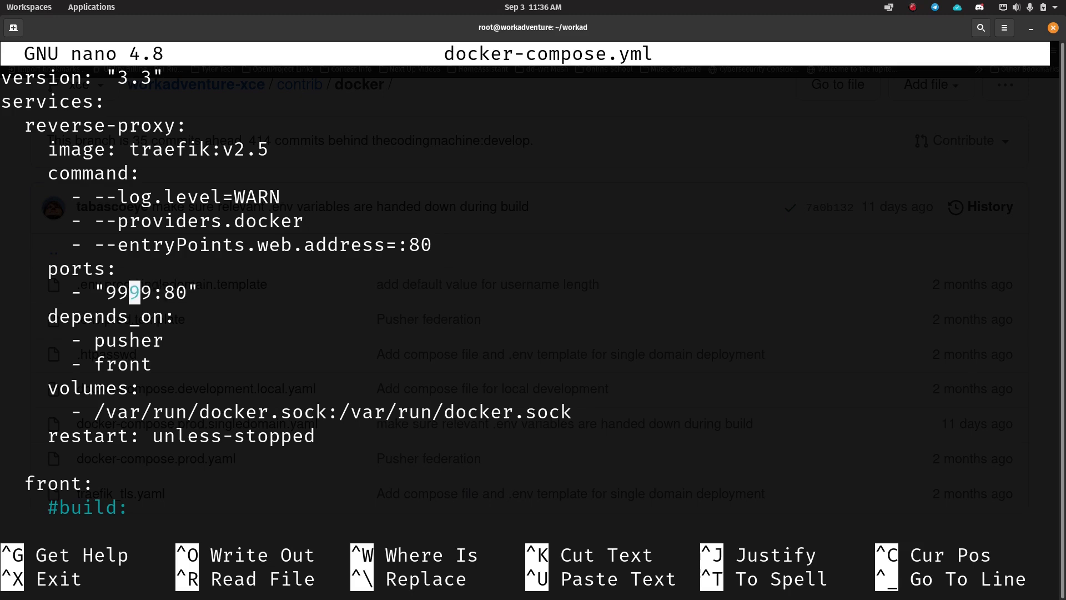
pyautogui.press('Right')
pyautogui.press('Right')
pyautogui.press('Right')
pyautogui.press('Right')
pyautogui.press('Right')
pyautogui.press('Right')
pyautogui.press('Right')
pyautogui.press('Left')
pyautogui.press('Left')
pyautogui.press('Left')
pyautogui.press('Left')
pyautogui.press('Left')
pyautogui.press('Left')
pyautogui.press('Right')
pyautogui.press('Right')
pyautogui.press('Right')
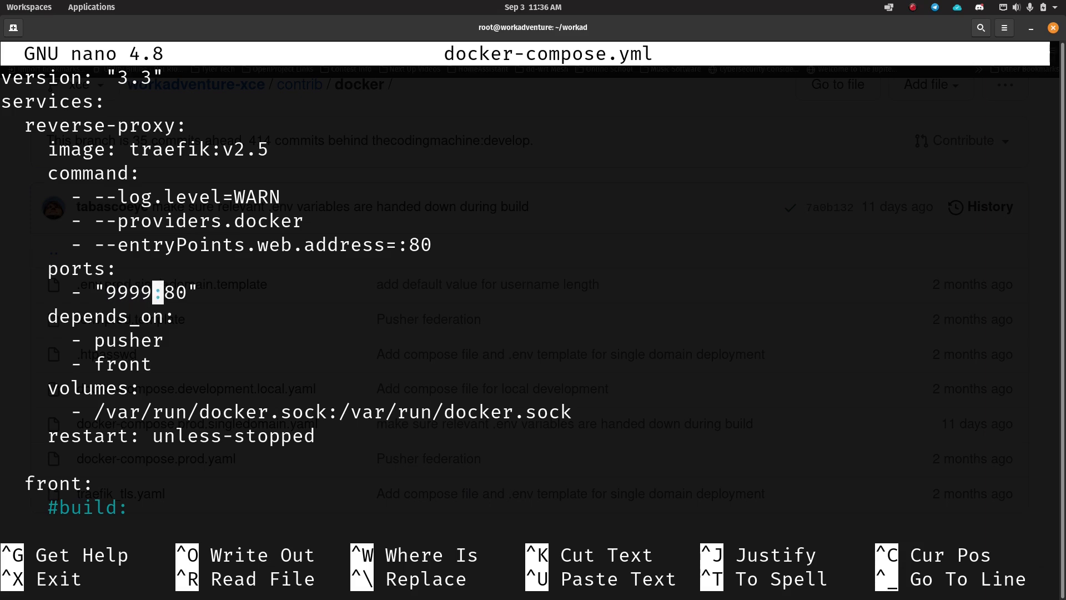
pyautogui.press('Down')
pyautogui.press('Down')
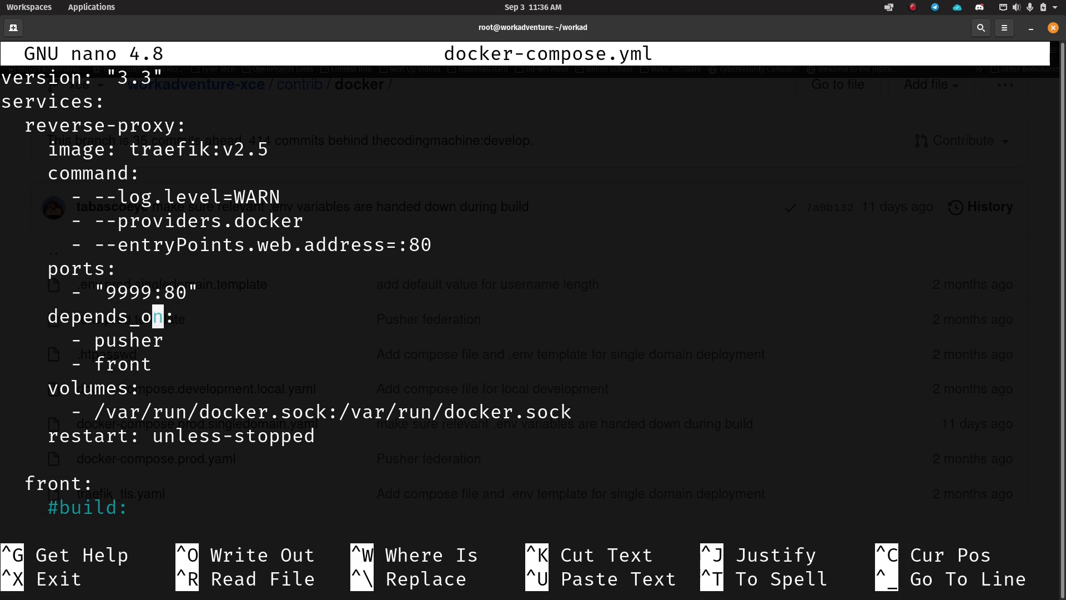
pyautogui.press('Up')
pyautogui.press('Down')
pyautogui.press('Down')
pyautogui.press('Up')
pyautogui.press('Down')
pyautogui.press('Left')
pyautogui.press('Left')
pyautogui.press('Left')
pyautogui.press('Left')
pyautogui.press('Left')
pyautogui.press('Down')
pyautogui.press('Down')
pyautogui.press('Right')
pyautogui.press('Right')
pyautogui.press('Right')
pyautogui.press('Right')
pyautogui.press('Right')
pyautogui.press('Right')
pyautogui.press('Right')
pyautogui.press('Right')
pyautogui.press('Right')
pyautogui.press('Right')
pyautogui.press('Right')
pyautogui.press('Right')
pyautogui.press('Right')
pyautogui.press('Right')
pyautogui.press('Right')
pyautogui.press('Left')
pyautogui.press('Left')
pyautogui.press('Left')
pyautogui.press('Left')
pyautogui.press('Left')
pyautogui.press('Left')
pyautogui.press('Left')
pyautogui.press('Left')
pyautogui.press('Left')
pyautogui.press('Left')
pyautogui.press('Left')
pyautogui.press('Left')
pyautogui.press('Left')
pyautogui.press('Left')
pyautogui.press('Left')
pyautogui.press('Right')
pyautogui.press('Right')
pyautogui.press('Right')
pyautogui.press('Right')
pyautogui.press('Right')
pyautogui.press('Right')
pyautogui.press('Right')
pyautogui.press('Right')
pyautogui.press('Right')
pyautogui.press('Right')
pyautogui.press('Right')
pyautogui.press('Right')
pyautogui.press('Right')
pyautogui.press('Right')
pyautogui.press('Right')
pyautogui.press('Right')
pyautogui.press('Right')
pyautogui.press('Right')
pyautogui.press('Right')
pyautogui.press('Right')
pyautogui.press('Right')
pyautogui.press('Right')
pyautogui.press('Right')
pyautogui.press('Right')
pyautogui.press('Right')
pyautogui.press('Right')
pyautogui.press('Right')
pyautogui.press('Right')
pyautogui.press('Right')
pyautogui.press('Right')
pyautogui.press('Right')
pyautogui.press('Right')
pyautogui.press('Right')
pyautogui.press('Right')
pyautogui.press('Right')
pyautogui.press('Right')
pyautogui.press('Down')
pyautogui.press('Down')
pyautogui.press('Down')
pyautogui.press('Down')
pyautogui.press('Down')
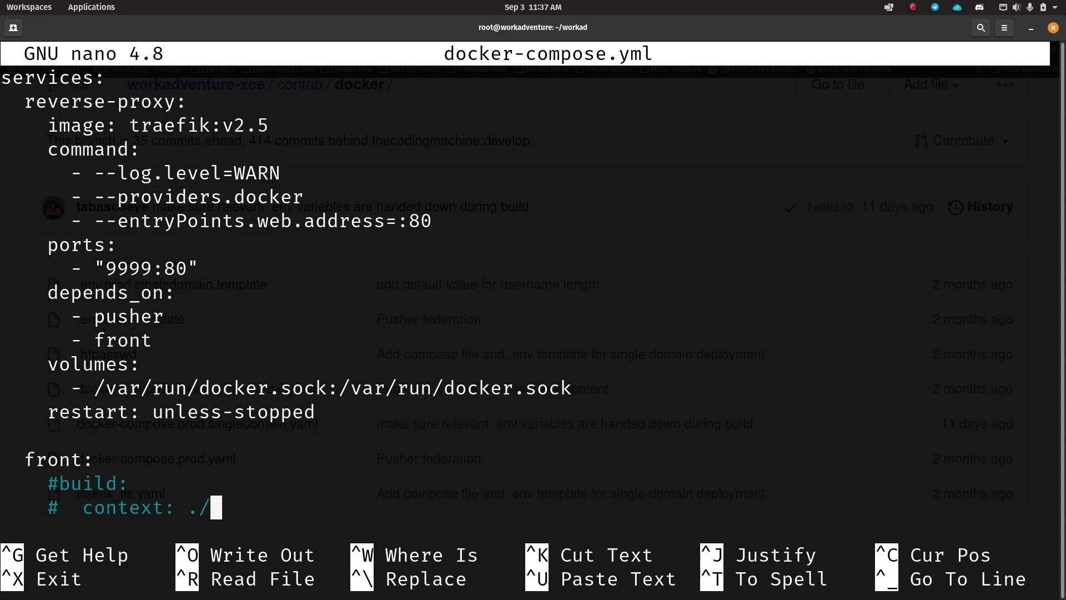
pyautogui.press('Down')
pyautogui.press('Down')
pyautogui.press('Down')
pyautogui.press('Down')
pyautogui.press('Down')
pyautogui.press('Down')
pyautogui.press('Down')
pyautogui.press('Down')
pyautogui.press('Down')
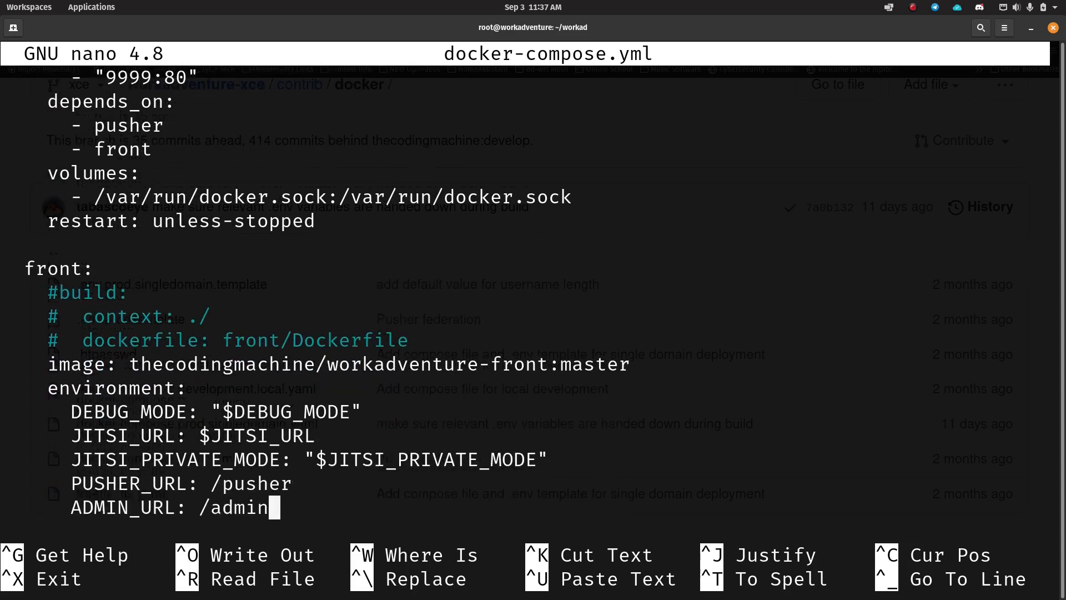
pyautogui.press('Up')
pyautogui.press('Up')
pyautogui.press('Up')
pyautogui.press('Up')
pyautogui.press('Up')
pyautogui.press('Up')
pyautogui.press('Up')
pyautogui.press('Up')
pyautogui.press('Up')
pyautogui.press('Up')
pyautogui.press('Left')
pyautogui.press('Left')
pyautogui.press('Left')
pyautogui.press('Left')
pyautogui.press('Left')
pyautogui.press('Left')
pyautogui.press('Left')
pyautogui.press('Down')
pyautogui.press('Down')
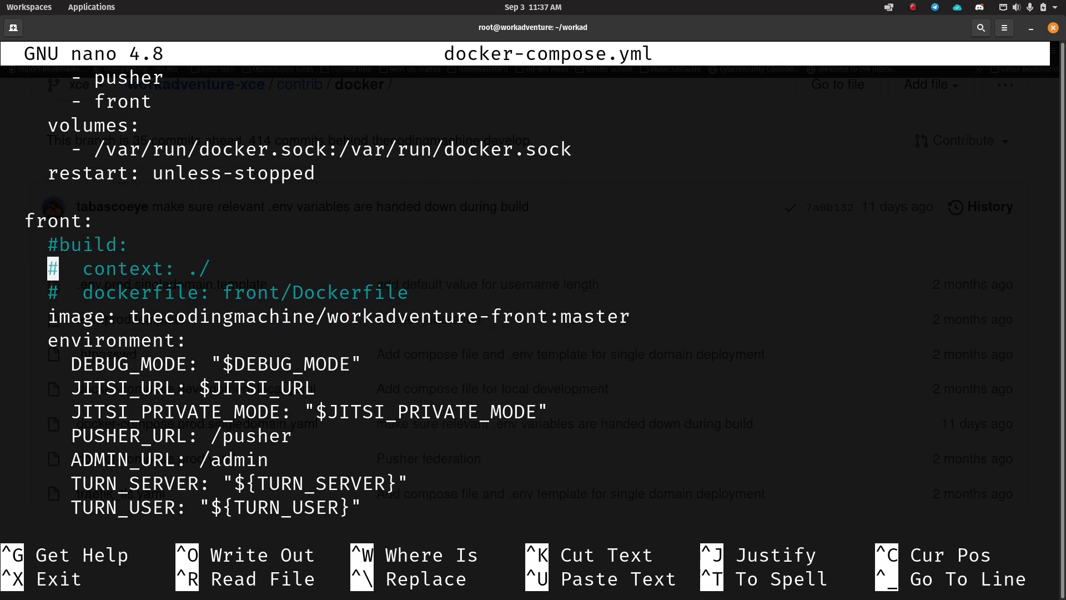
pyautogui.press('Down')
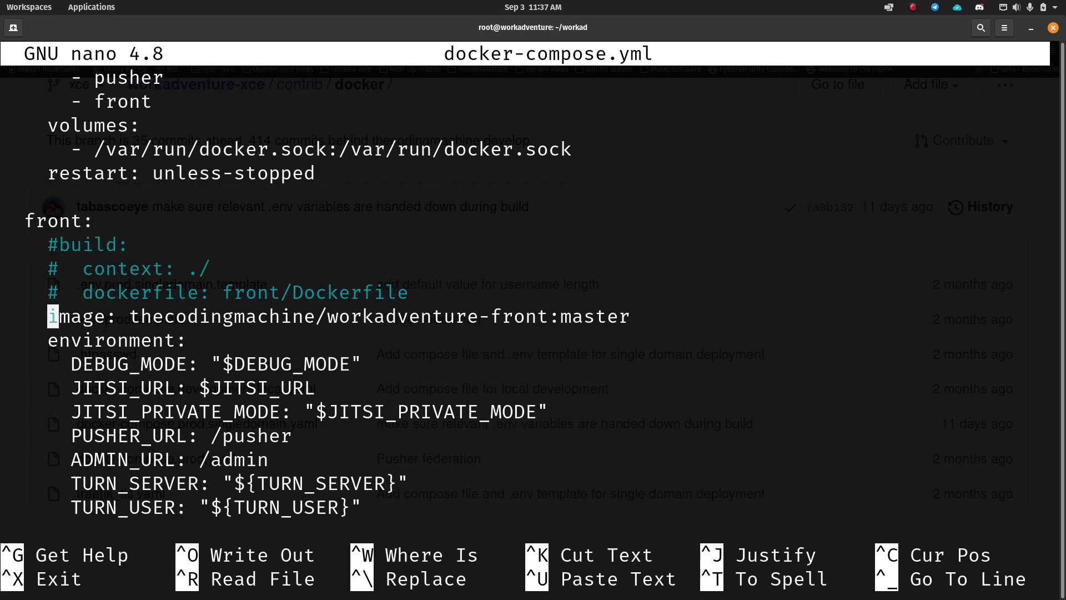
pyautogui.press('Up')
pyautogui.press('Up')
pyautogui.press('Up')
pyautogui.press('Down')
pyautogui.press('Down')
pyautogui.press('Down')
pyautogui.press('Up')
pyautogui.press('Up')
pyautogui.press('Up')
pyautogui.press('Down')
pyautogui.press('Down')
pyautogui.press('Down')
pyautogui.press('Up')
pyautogui.press('Up')
pyautogui.press('Up')
pyautogui.press('Down')
pyautogui.press('Down')
pyautogui.press('Down')
pyautogui.press('Down')
pyautogui.press('Up')
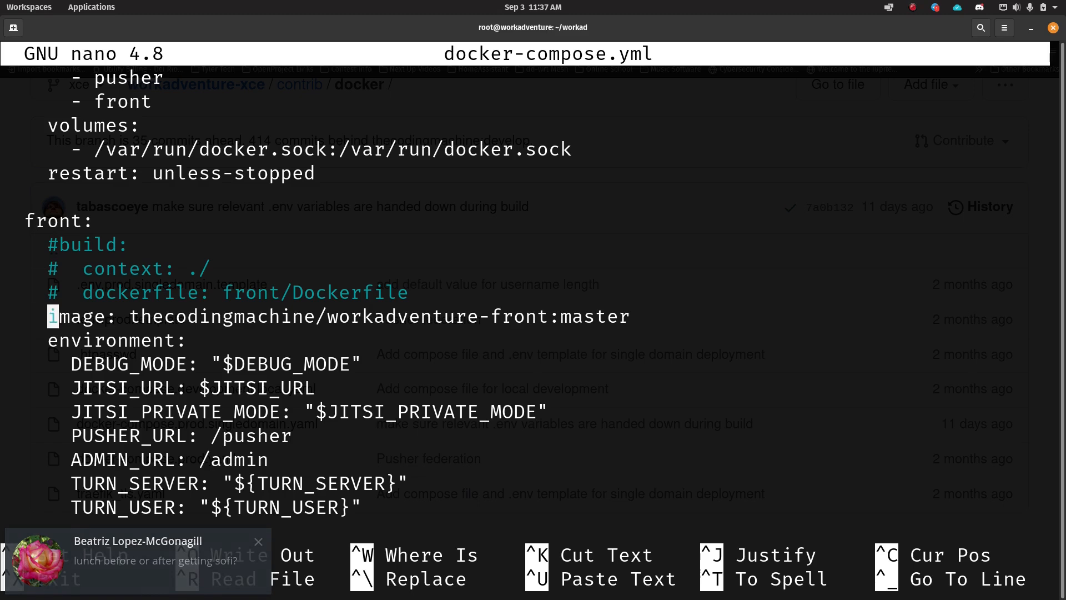
pyautogui.press('Down')
pyautogui.press('Down')
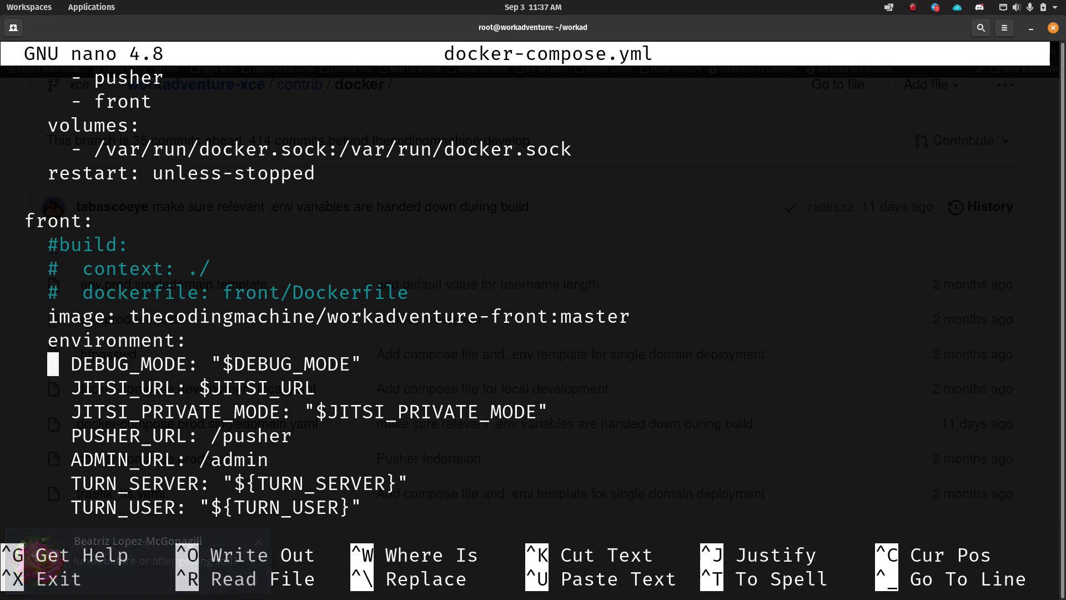
pyautogui.press('Down')
pyautogui.press('Down')
pyautogui.press('Down')
pyautogui.press('Down')
pyautogui.press('Down')
pyautogui.press('Down')
pyautogui.press('Down')
pyautogui.press('Down')
pyautogui.press('Down')
pyautogui.press('Down')
pyautogui.press('Down')
pyautogui.press('Down')
pyautogui.press('Down')
pyautogui.press('Down')
pyautogui.press('Down')
pyautogui.press('Down')
pyautogui.press('Down')
pyautogui.press('Down')
pyautogui.press('Down')
pyautogui.press('Down')
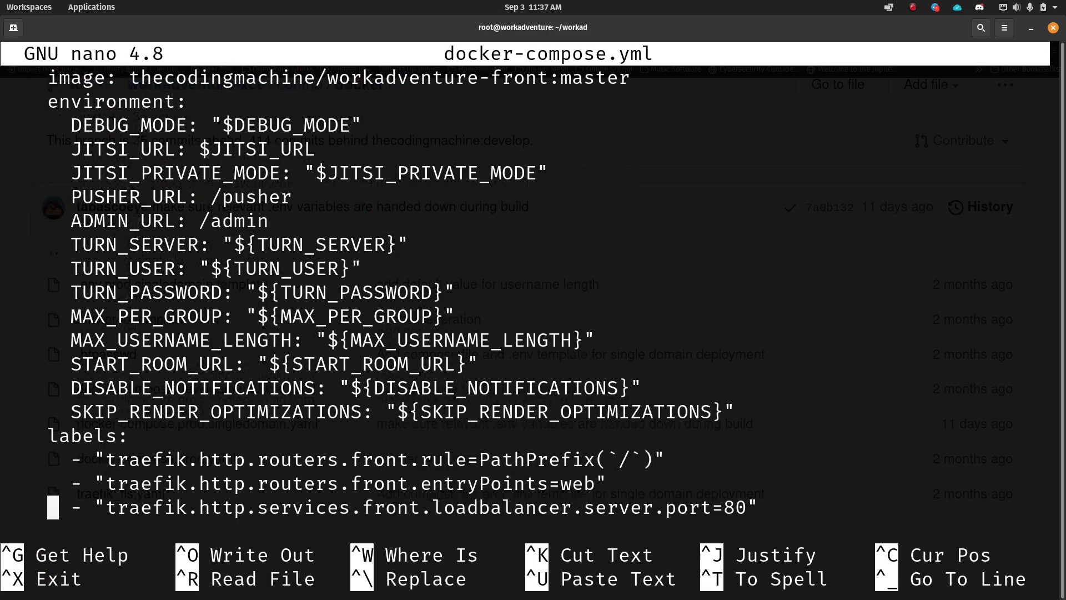
pyautogui.press('Down')
pyautogui.press('Down')
pyautogui.press('Down')
pyautogui.press('Down')
pyautogui.press('Down')
pyautogui.press('Down')
pyautogui.press('Down')
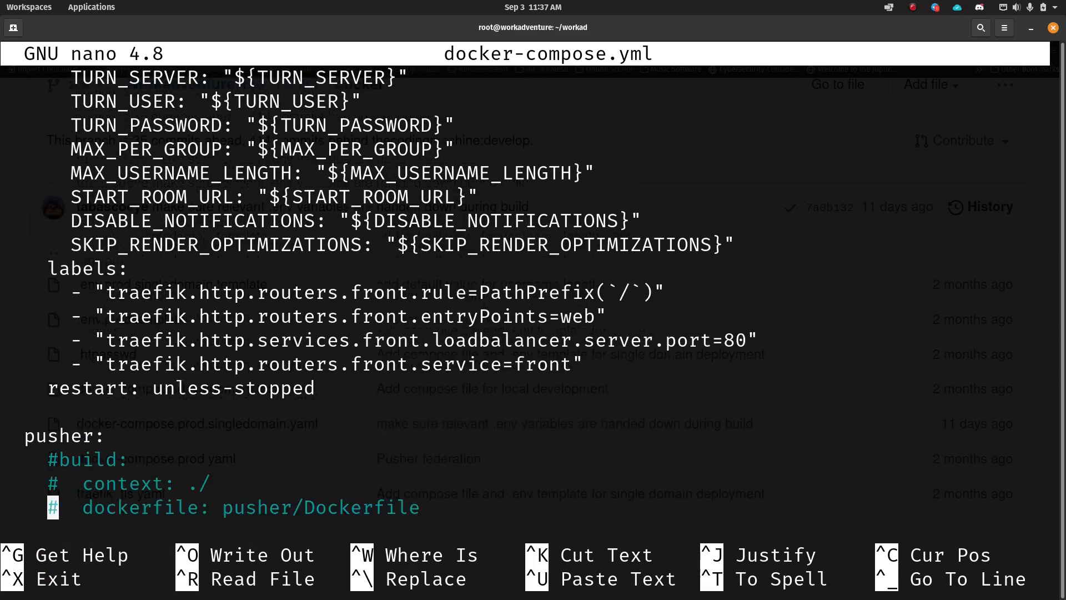
# Step: Review the pusher service's environment variables, commented OPID settings and routing labels
pyautogui.press('Down')
pyautogui.press('Down')
pyautogui.press('Down')
pyautogui.press('Down')
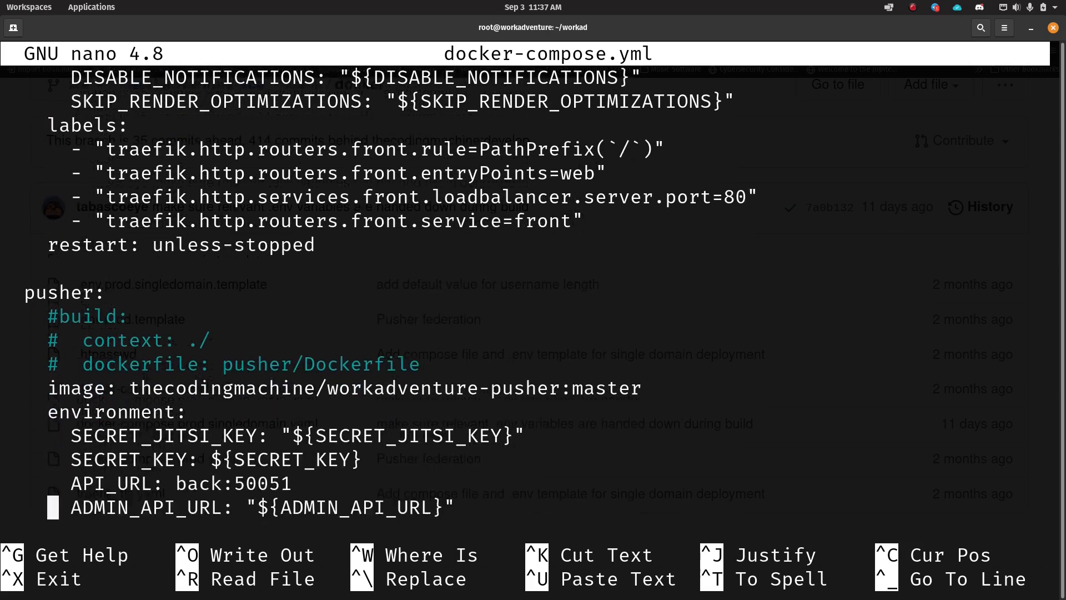
pyautogui.press('Up')
pyautogui.press('Up')
pyautogui.press('Up')
pyautogui.press('Down')
pyautogui.press('Down')
pyautogui.press('Down')
pyautogui.press('Down')
pyautogui.press('Down')
pyautogui.press('Down')
pyautogui.press('Down')
pyautogui.press('Down')
pyautogui.press('Down')
pyautogui.press('Down')
pyautogui.press('Down')
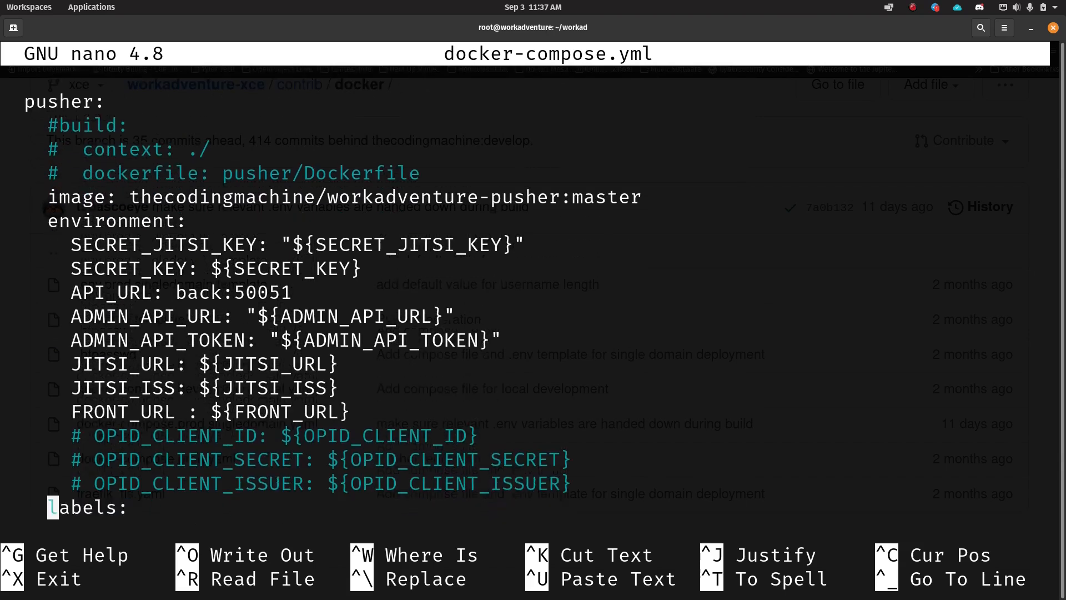
pyautogui.press('Up')
pyautogui.press('Up')
pyautogui.press('Up')
pyautogui.press('Up')
pyautogui.press('Up')
pyautogui.press('Right')
pyautogui.press('Right')
pyautogui.press('Down')
pyautogui.press('Down')
pyautogui.press('Down')
pyautogui.press('Up')
pyautogui.press('Up')
pyautogui.press('Up')
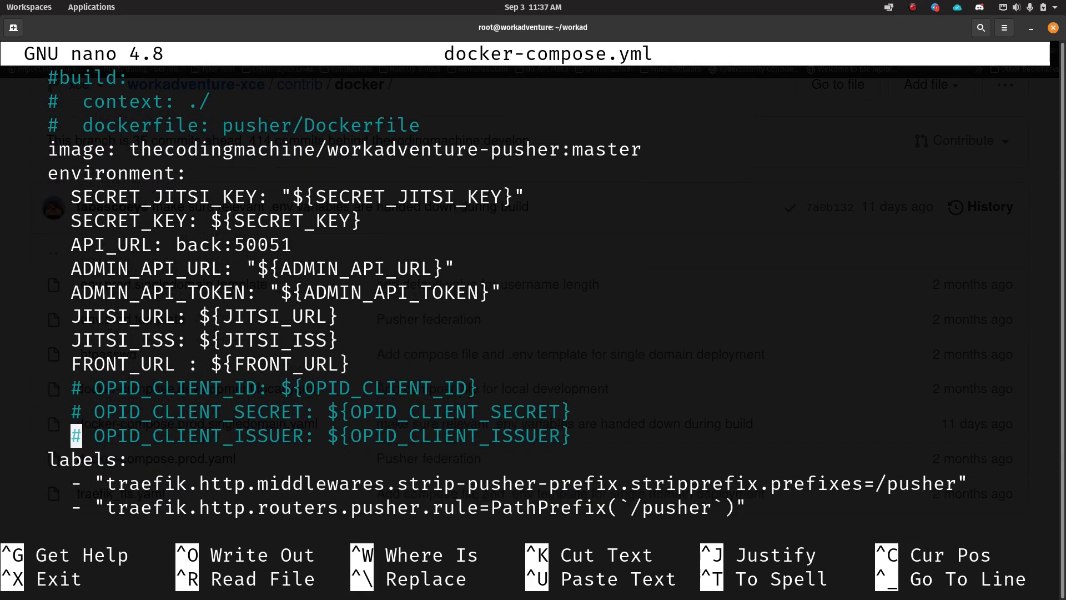
pyautogui.press('Down')
pyautogui.press('Down')
pyautogui.press('Up')
pyautogui.press('Up')
pyautogui.press('Down')
pyautogui.press('Down')
pyautogui.press('Up')
pyautogui.press('Up')
pyautogui.press('Down')
pyautogui.press('Down')
pyautogui.press('Up')
pyautogui.press('Up')
pyautogui.press('Down')
pyautogui.press('Down')
pyautogui.press('Left')
pyautogui.press('Left')
pyautogui.press('Down')
pyautogui.press('Down')
pyautogui.press('Down')
pyautogui.press('Down')
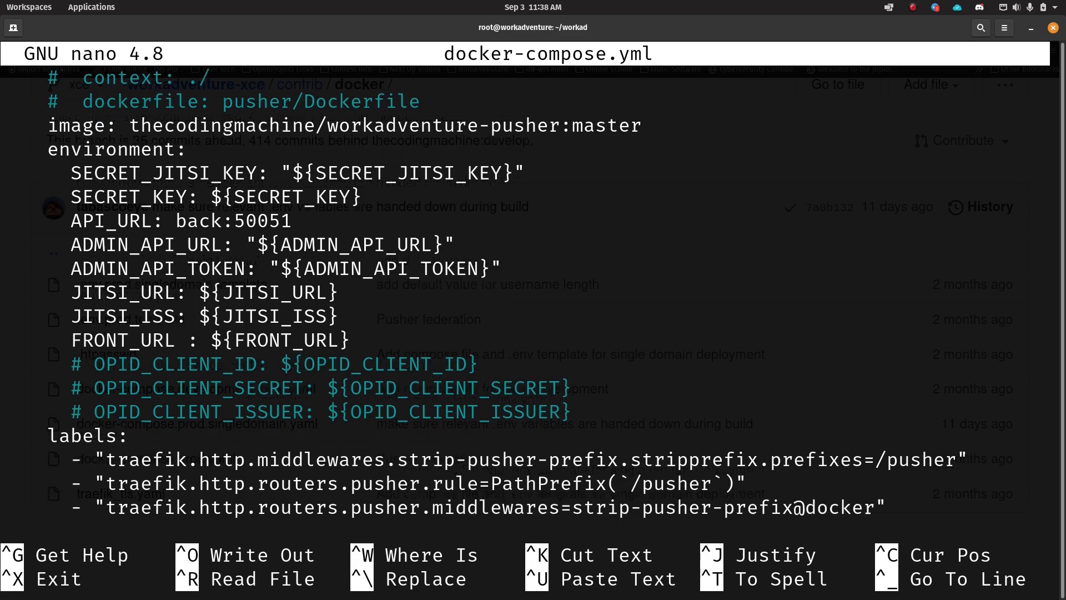
pyautogui.press('Down')
pyautogui.press('Down')
pyautogui.press('Down')
pyautogui.press('Down')
pyautogui.press('Down')
pyautogui.press('Down')
pyautogui.press('Down')
pyautogui.press('Down')
pyautogui.press('Down')
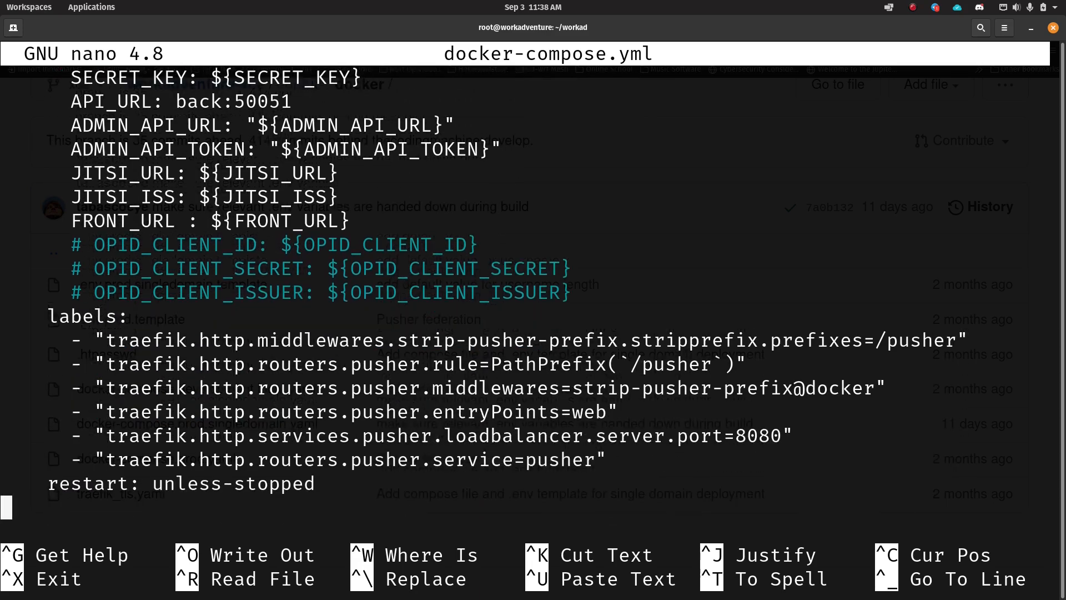
# Step: Review the back service's environment variables and routing labels, then the redis service
pyautogui.press('Up')
pyautogui.press('Up')
pyautogui.press('Up')
pyautogui.press('Up')
pyautogui.press('Up')
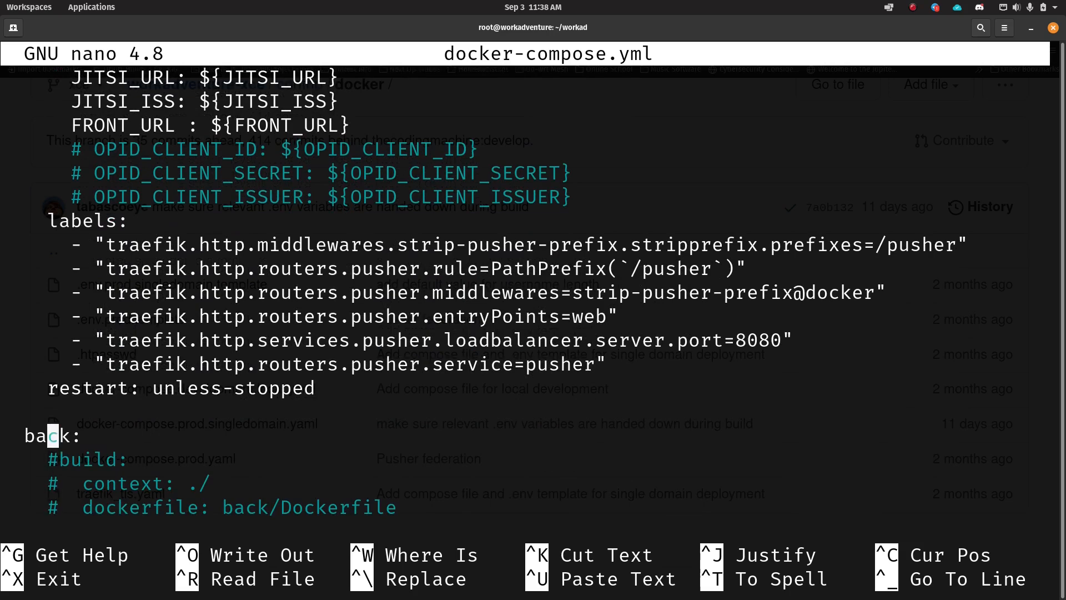
pyautogui.press('Down')
pyautogui.press('Down')
pyautogui.press('Down')
pyautogui.press('Down')
pyautogui.press('Down')
pyautogui.press('Down')
pyautogui.press('Down')
pyautogui.press('Down')
pyautogui.press('Down')
pyautogui.press('Down')
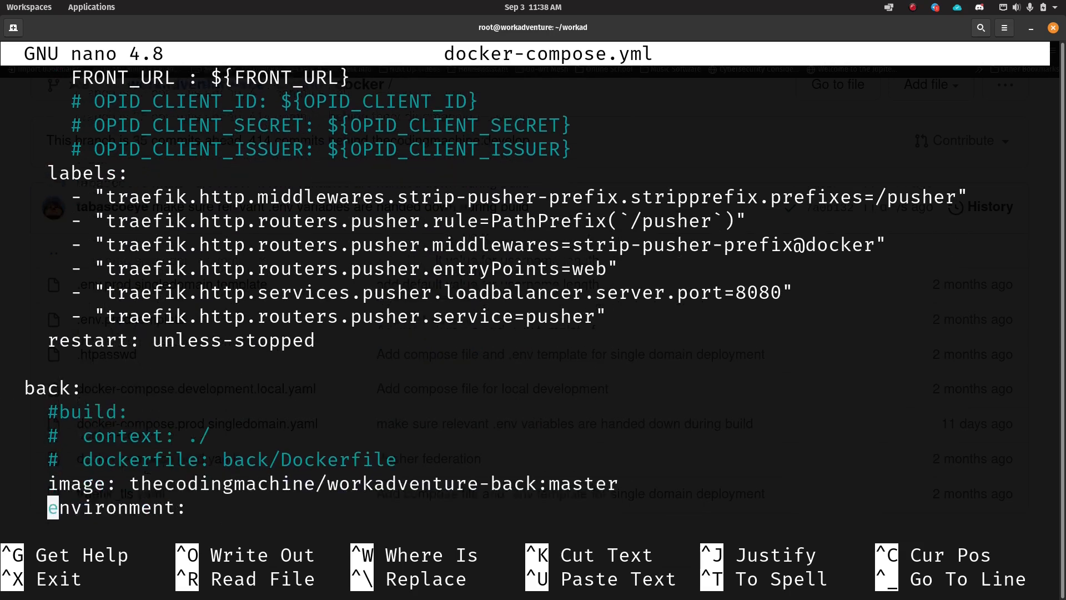
pyautogui.press('Up')
pyautogui.press('Up')
pyautogui.press('Up')
pyautogui.press('Up')
pyautogui.press('Down')
pyautogui.press('Down')
pyautogui.press('Down')
pyautogui.press('Down')
pyautogui.press('Down')
pyautogui.press('Down')
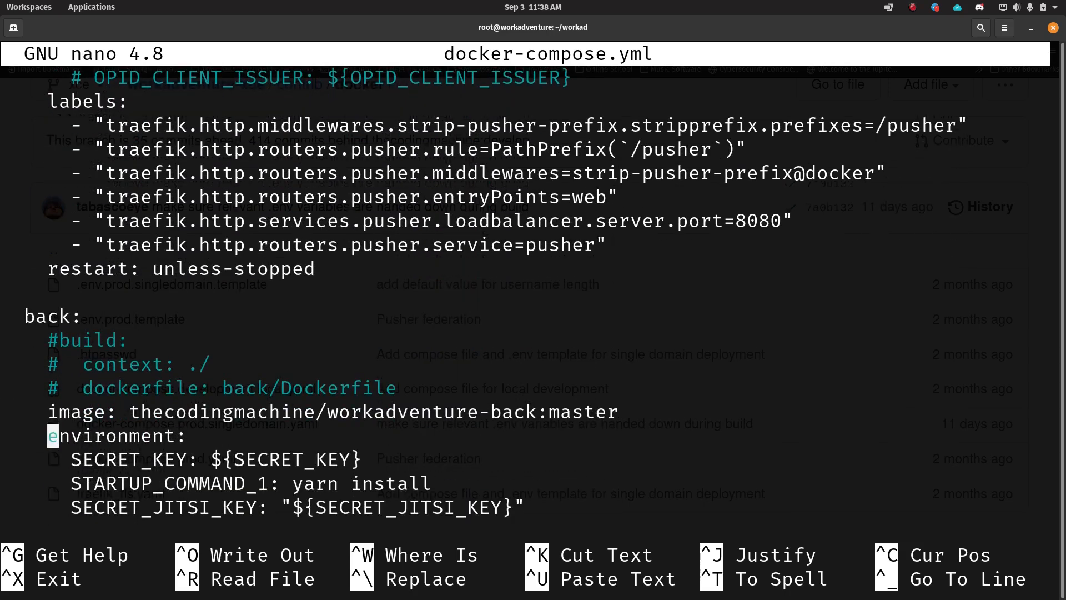
pyautogui.press('Down')
pyautogui.press('Down')
pyautogui.press('Down')
pyautogui.press('Down')
pyautogui.press('Down')
pyautogui.press('Down')
pyautogui.press('Down')
pyautogui.press('Down')
pyautogui.press('Down')
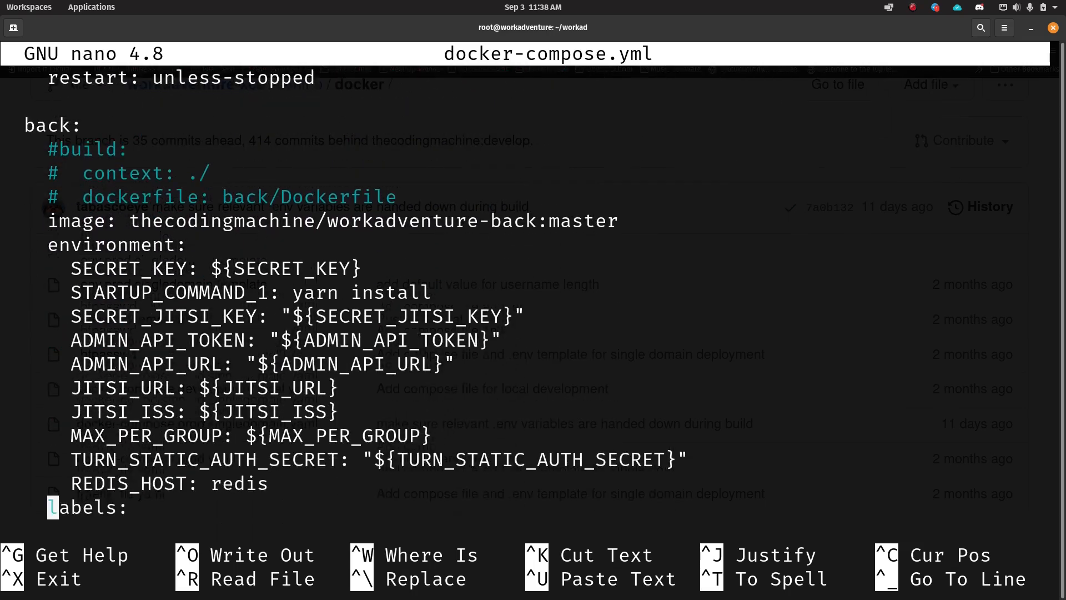
pyautogui.press('Down')
pyautogui.press('Up')
pyautogui.press('Up')
pyautogui.press('Up')
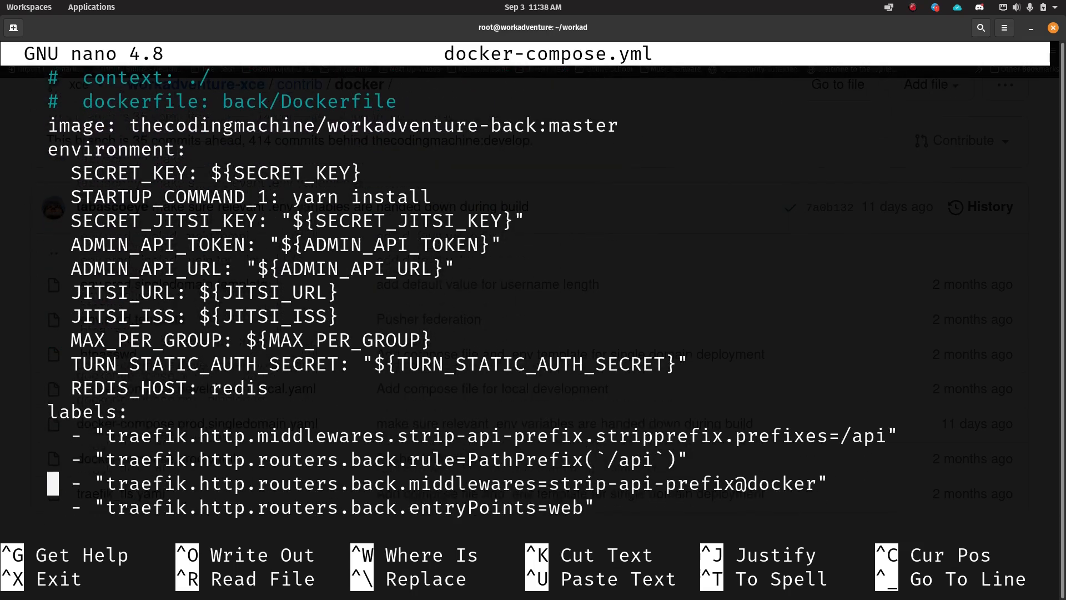
pyautogui.press('Down')
pyautogui.press('Down')
pyautogui.press('Down')
pyautogui.press('Down')
pyautogui.press('Down')
pyautogui.press('Down')
pyautogui.press('Down')
pyautogui.press('Down')
pyautogui.press('Down')
pyautogui.press('Down')
pyautogui.press('Down')
pyautogui.press('Down')
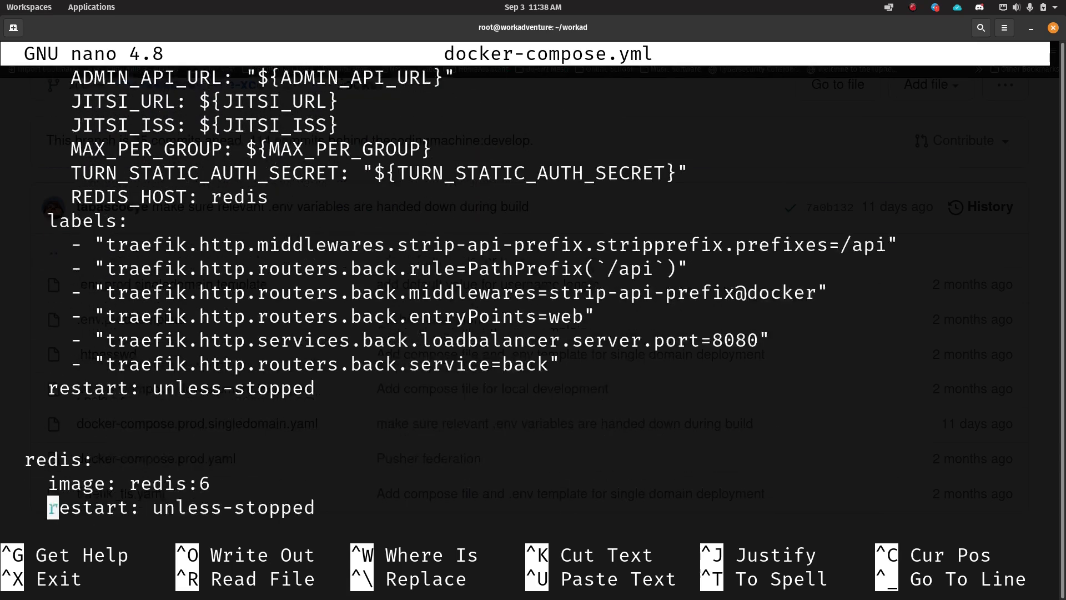
pyautogui.press('Up')
pyautogui.press('Up')
pyautogui.press('Up')
pyautogui.press('Down')
pyautogui.press('Up')
pyautogui.press('Up')
pyautogui.press('Up')
pyautogui.press('Up')
pyautogui.press('Down')
pyautogui.press('Down')
pyautogui.press('Down')
pyautogui.press('Down')
pyautogui.press('Down')
pyautogui.press('Down')
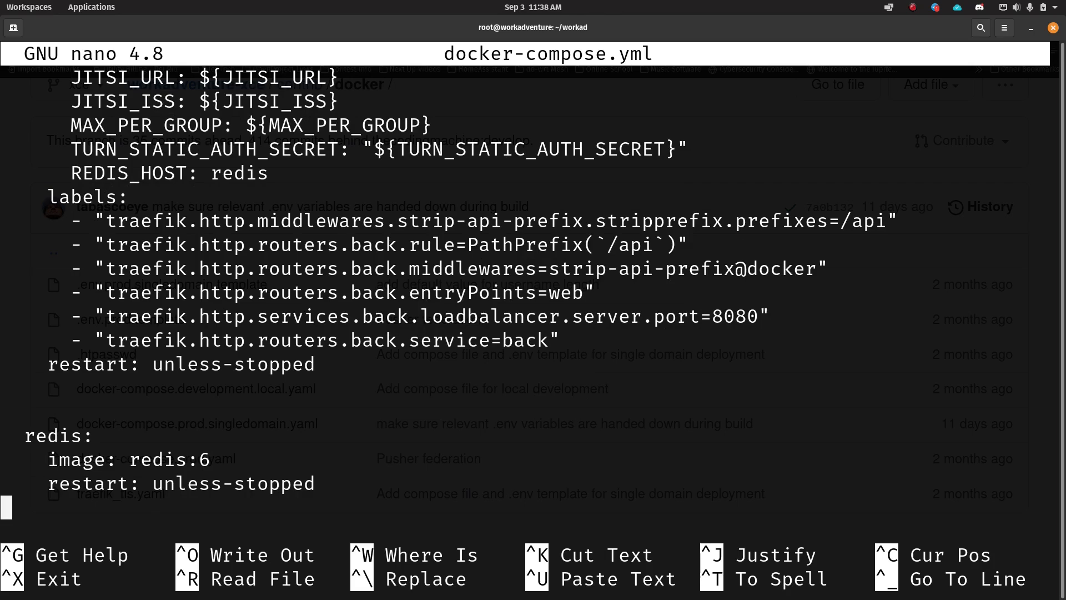
# Step: Save docker-compose.yml as 98 lines and exit nano
pyautogui.hotkey('ctrl', 'o')
pyautogui.press('Return')
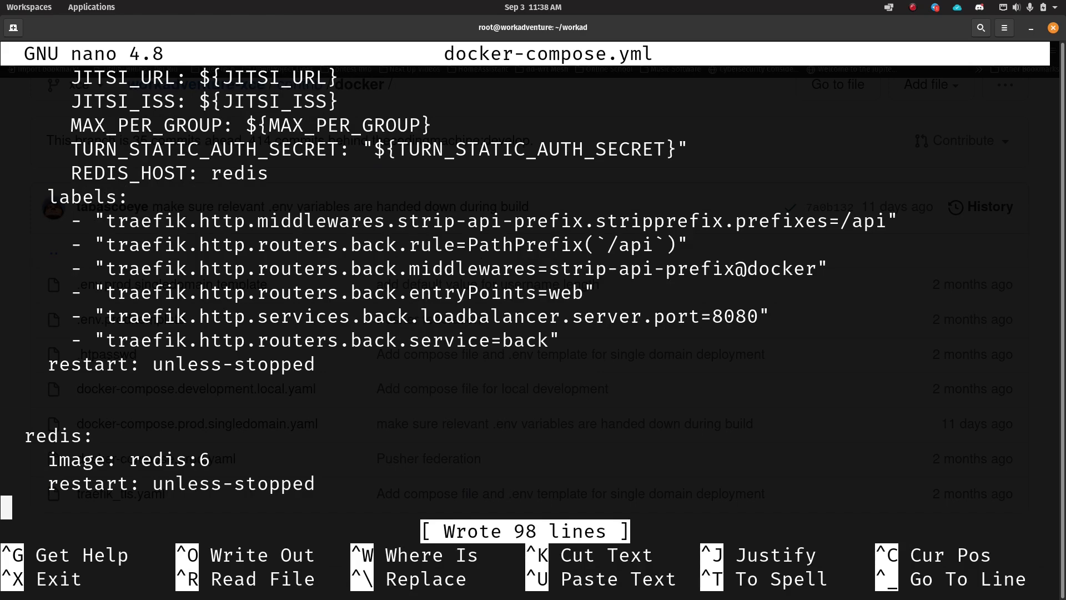
pyautogui.hotkey('ctrl', 'x')
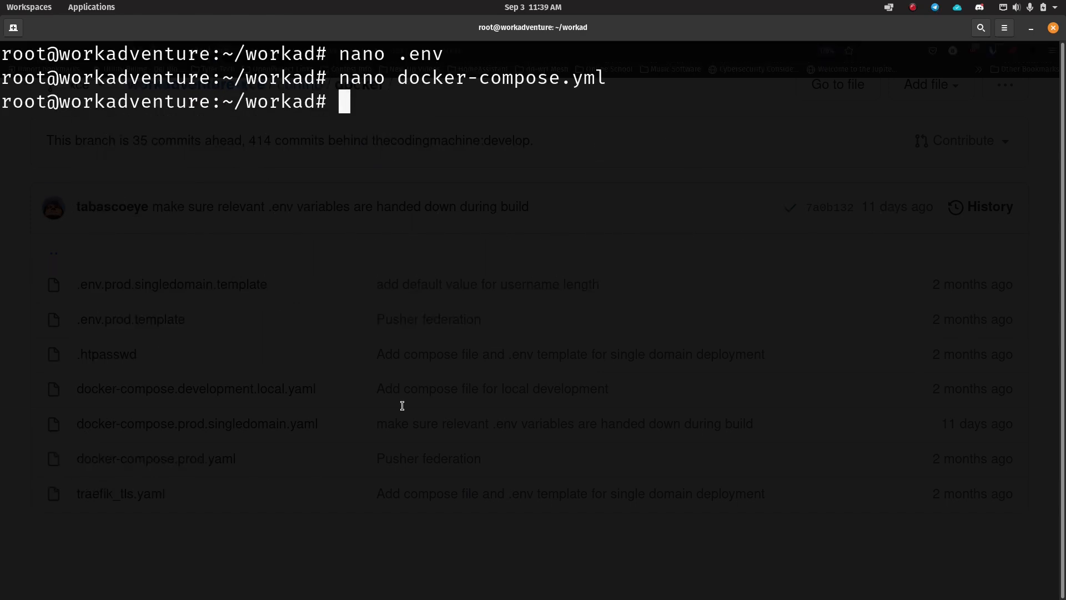
# Step: Run 'docker-compose up' to start the redis, reverse-proxy, front, back and pusher containers
pyautogui.write('doc')
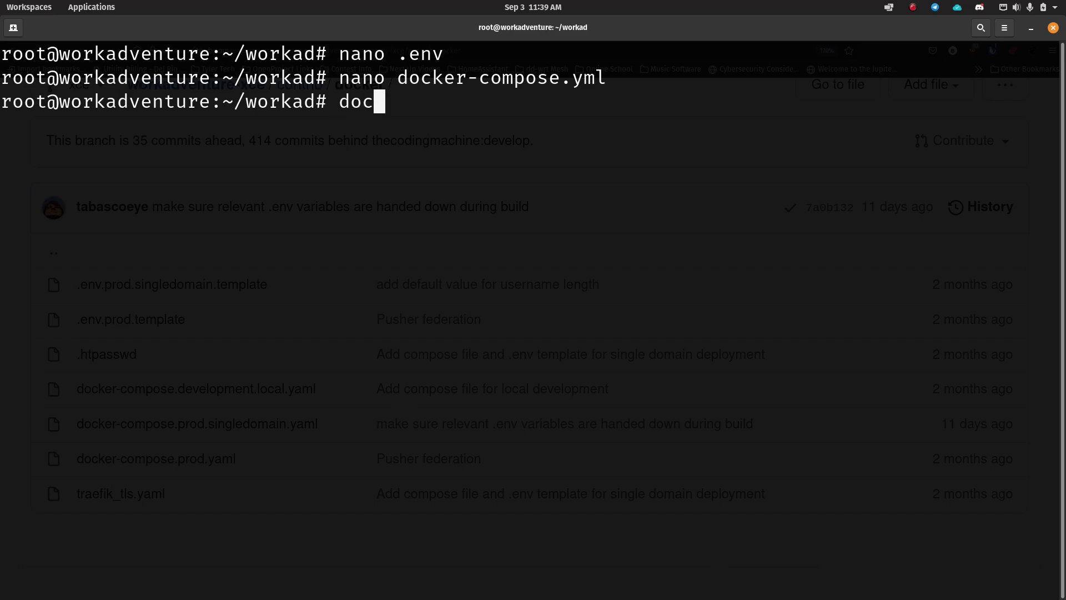
pyautogui.write('ker-compose up')
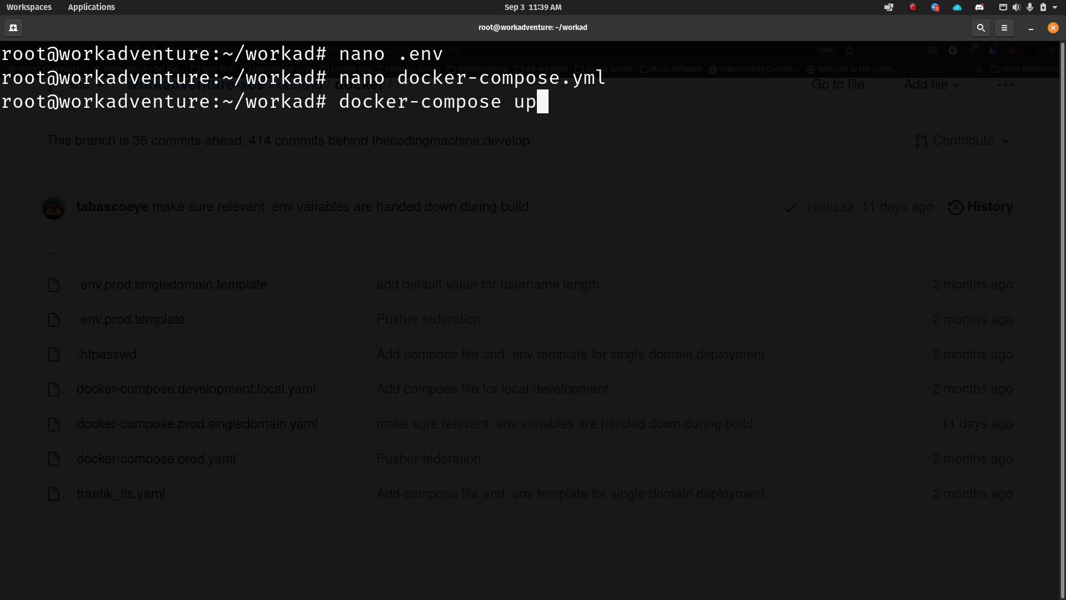
pyautogui.press('Return')
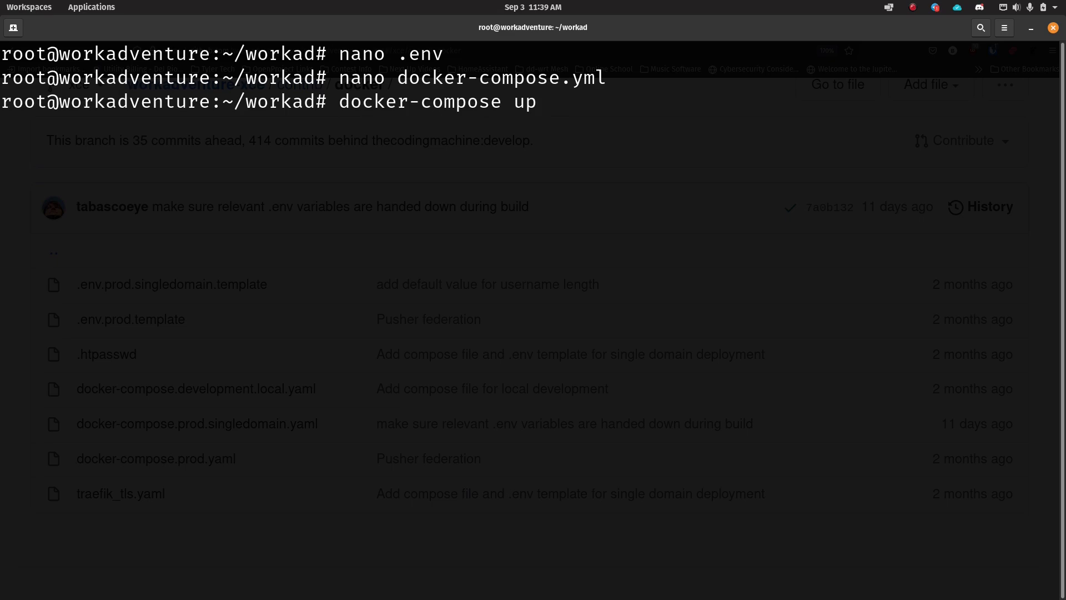
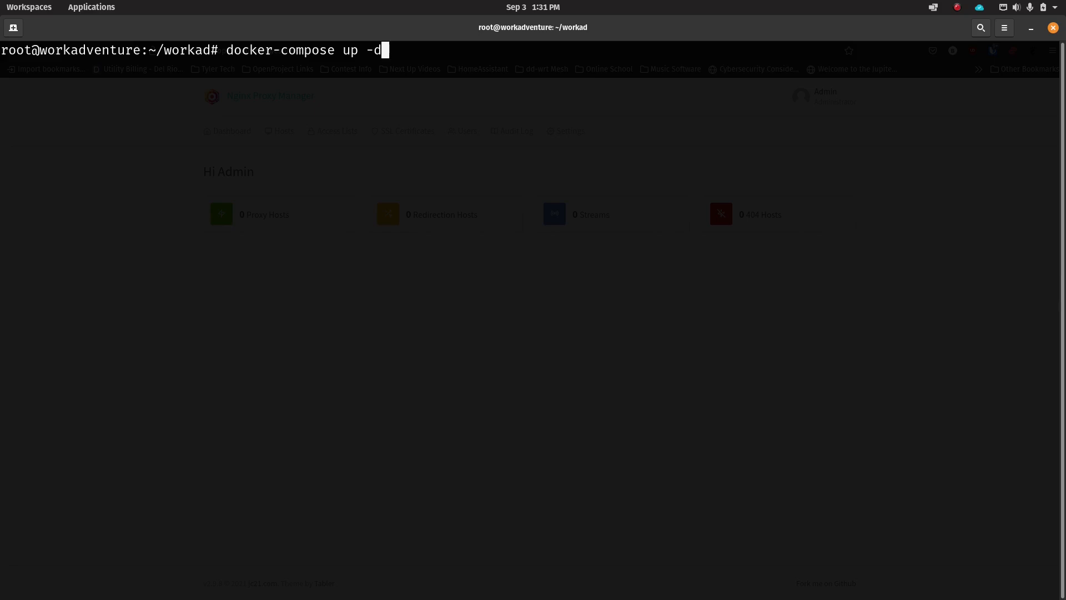
# Step: Start the WorkAdventure containers detached with docker-compose up -d, then clear the screen and enlarge the font
pyautogui.press('Return')
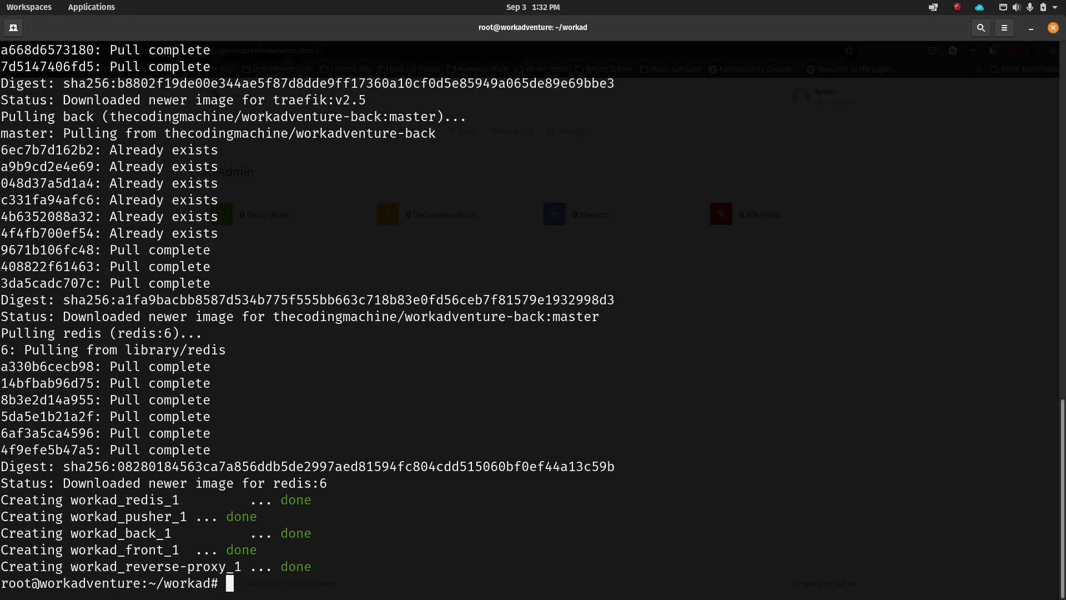
pyautogui.hotkey('ctrl', 'l')
pyautogui.hotkey('ctrl', '+')
pyautogui.hotkey('ctrl', '+')
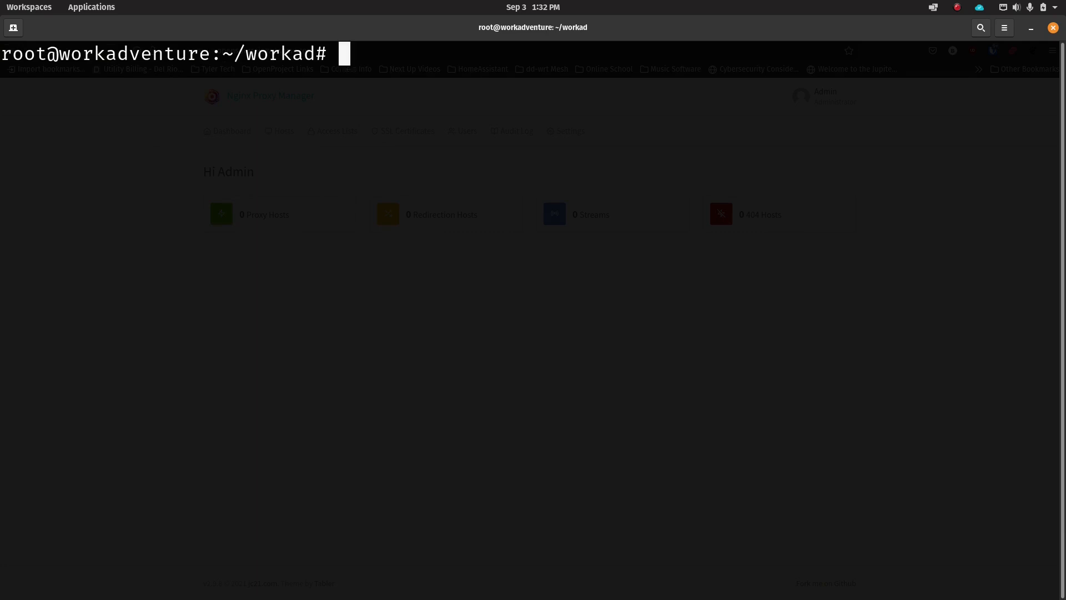
# Step: Run docker-compose logs twice to check the back, Redis and pusher startup output on port 8080
pyautogui.write('docker-co')
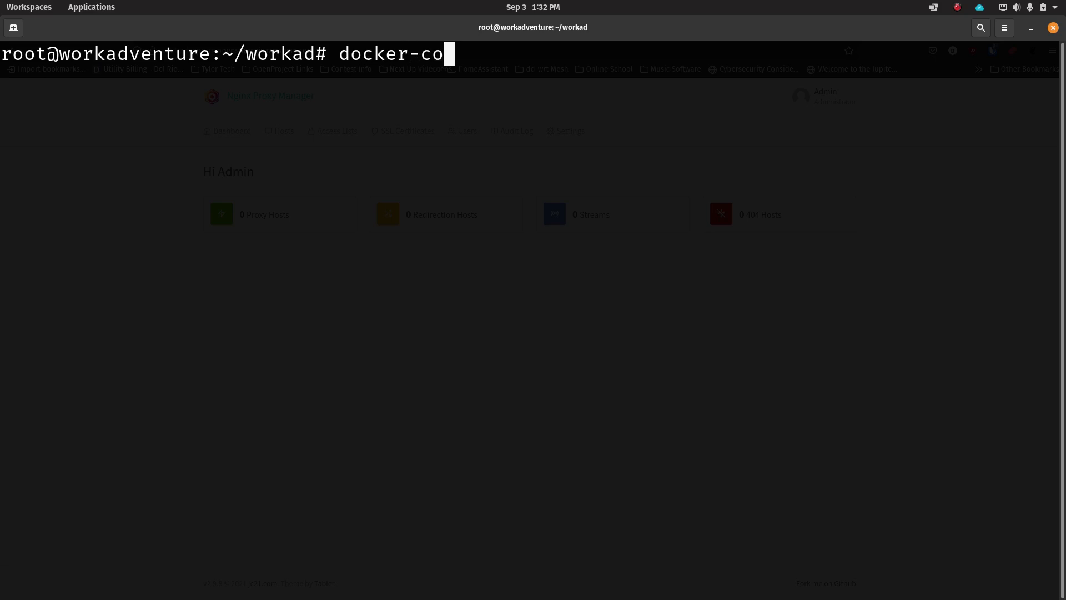
pyautogui.write('mpose logs')
pyautogui.press('Return')
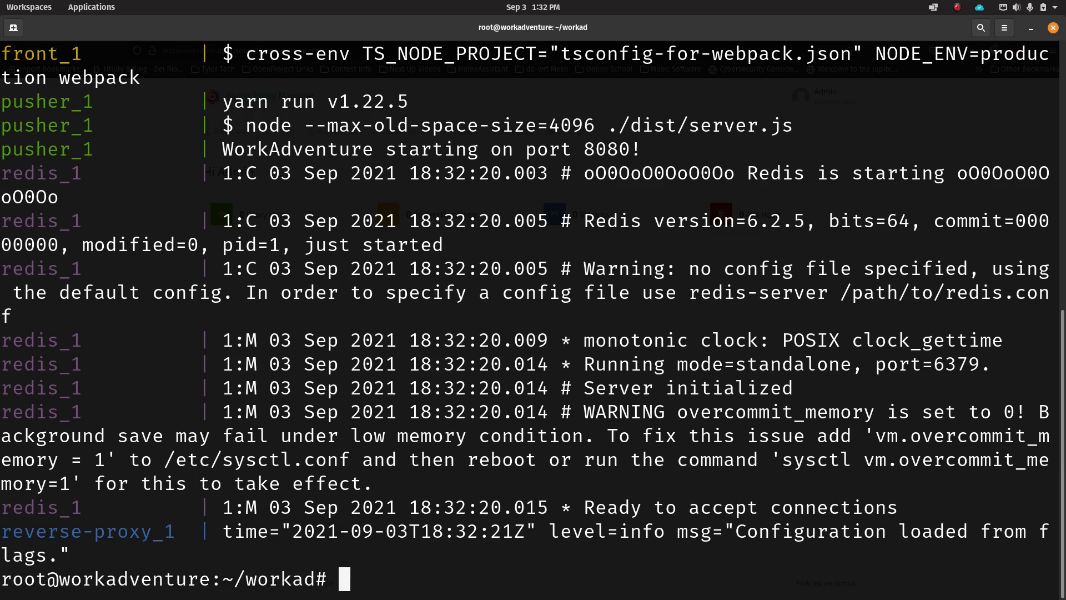
pyautogui.write('docker-compose logs')
pyautogui.press('Return')
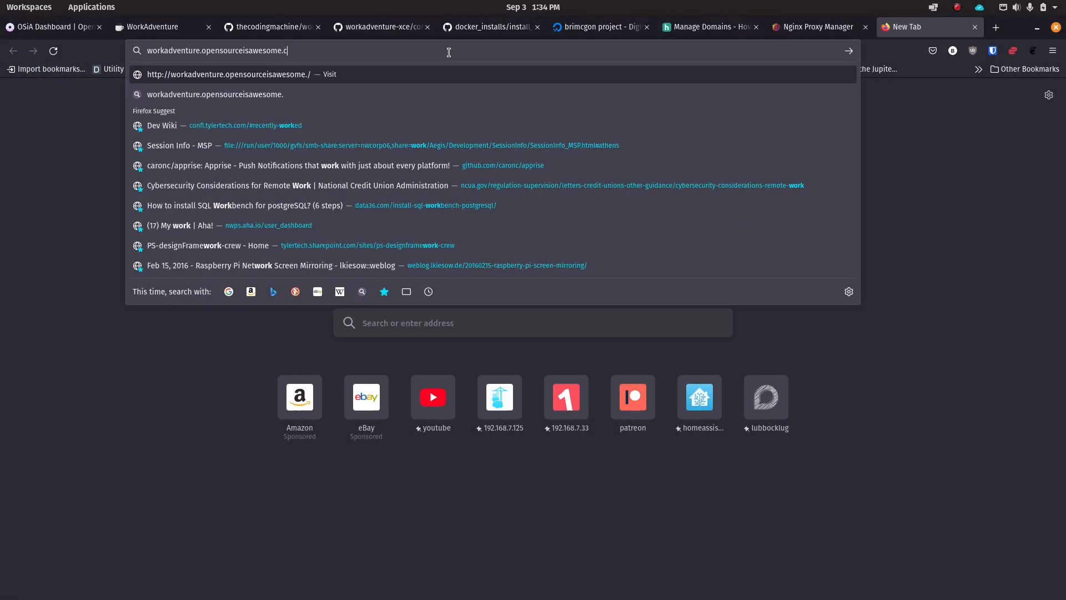
# Step: Load workadventure.opensourceisawesome.com:9999, check docker-compose logs, and reload until the Enter your name page appears
pyautogui.write('com:')
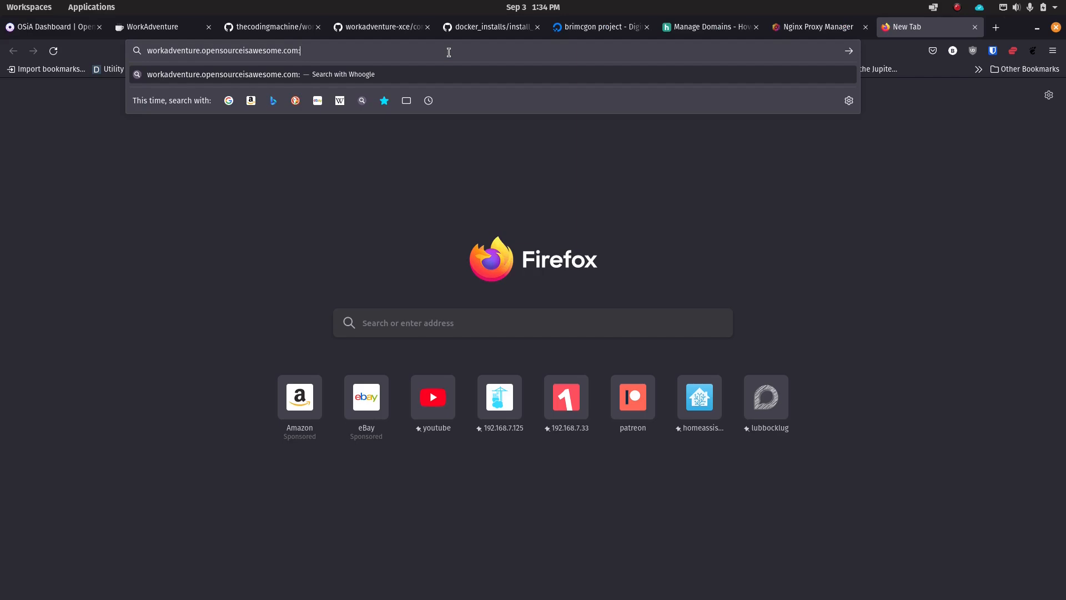
pyautogui.write('9999')
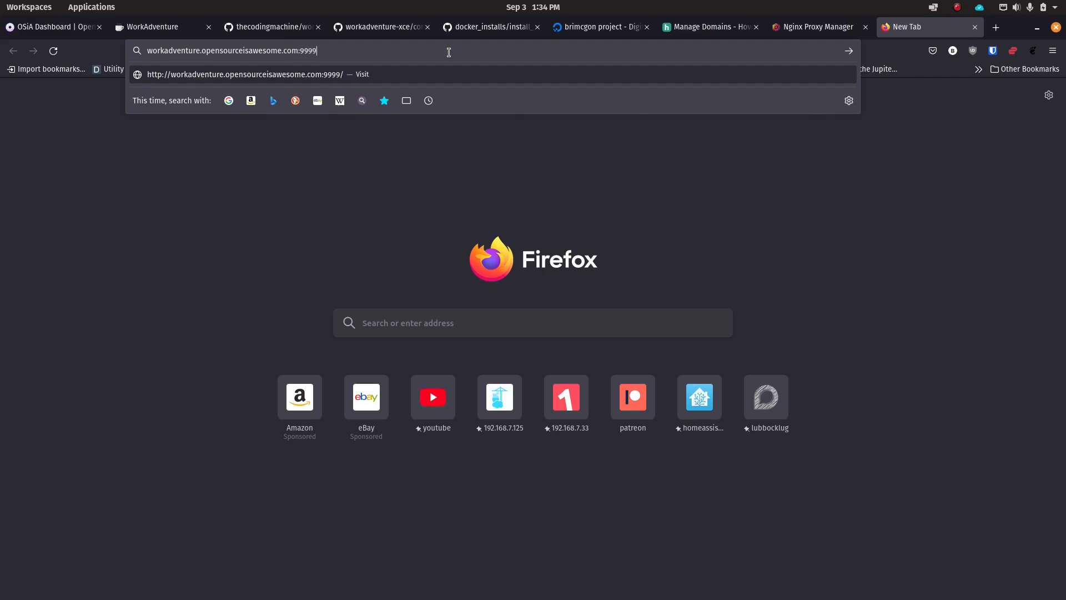
pyautogui.press('Return')
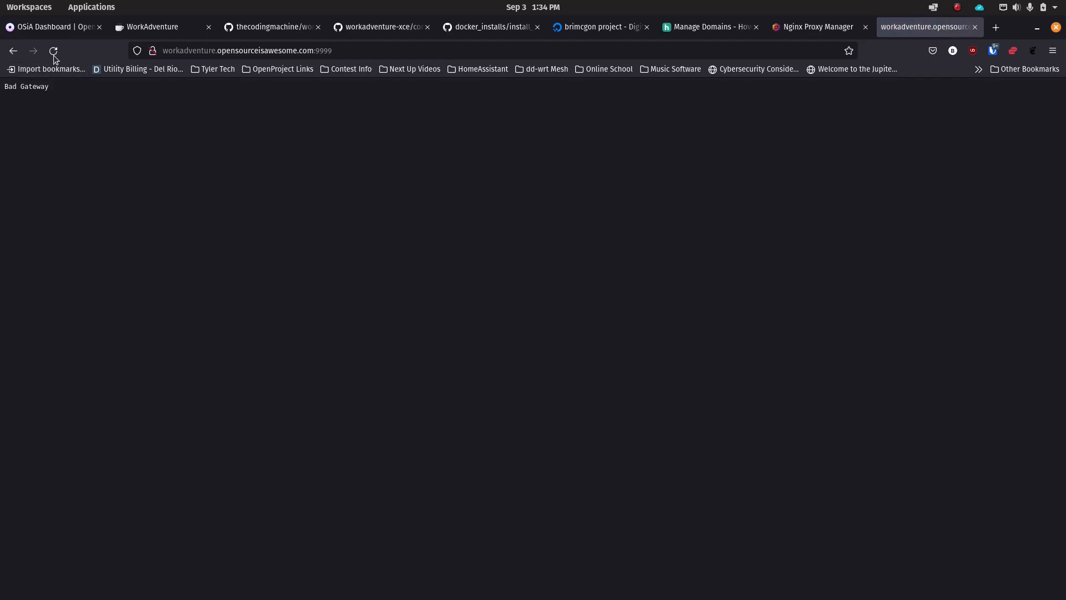
pyautogui.click(443, 583)
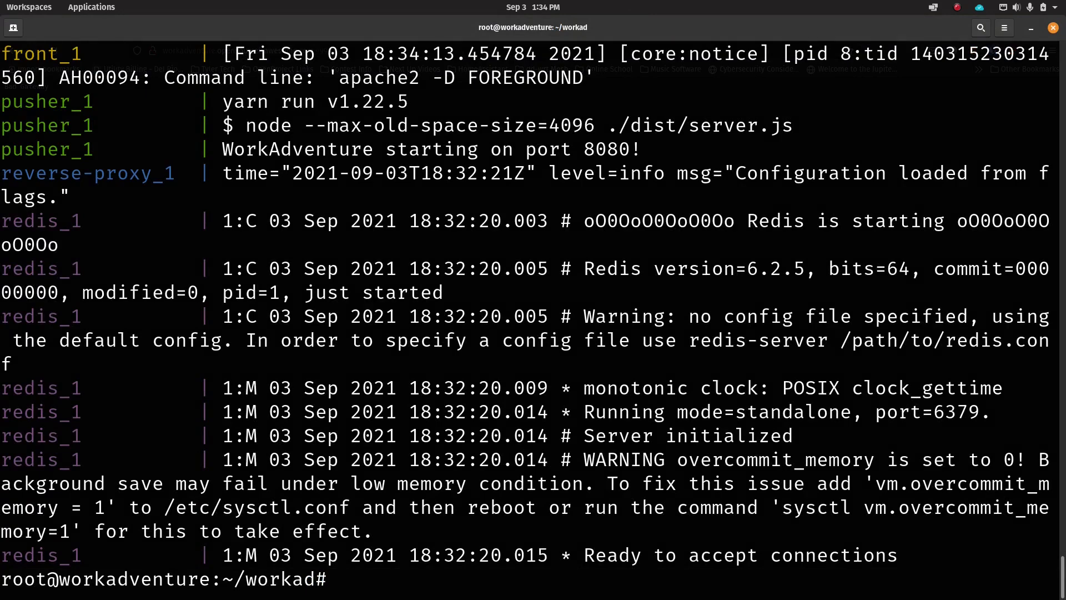
pyautogui.write('docker-compose logs')
pyautogui.press('Return')
pyautogui.click(348, 594)
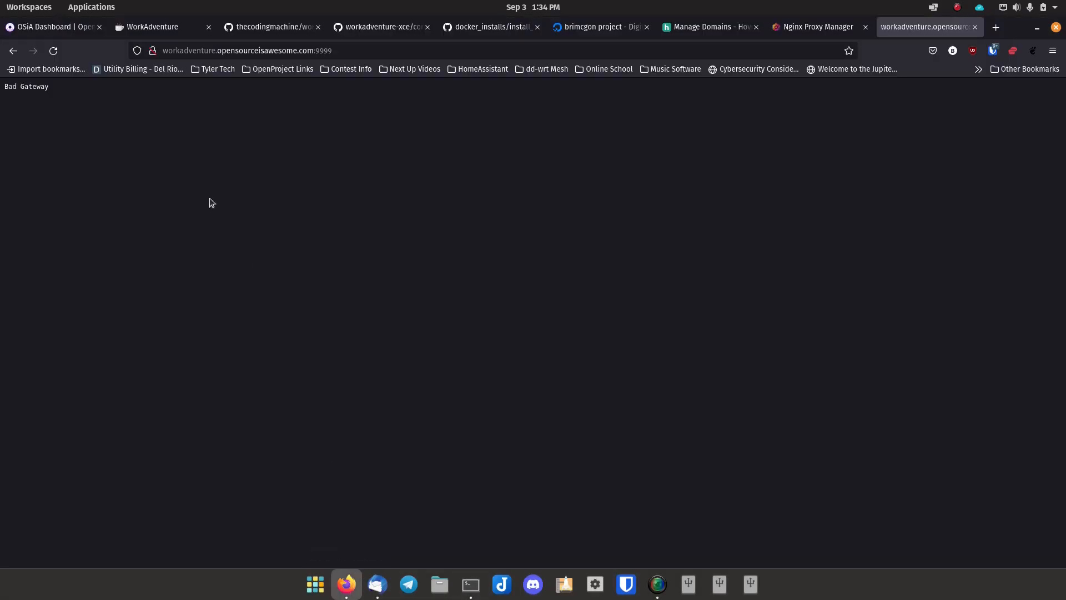
pyautogui.click(52, 51)
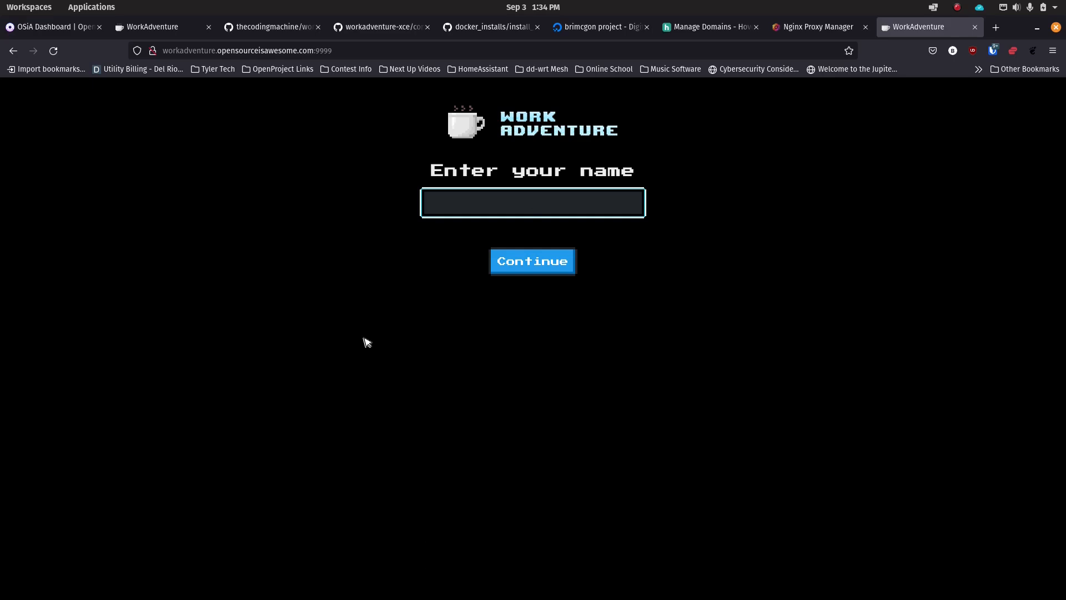
# Step: Open the Proxy Hosts list from the Nginx Proxy Manager dashboard
pyautogui.click(794, 33)
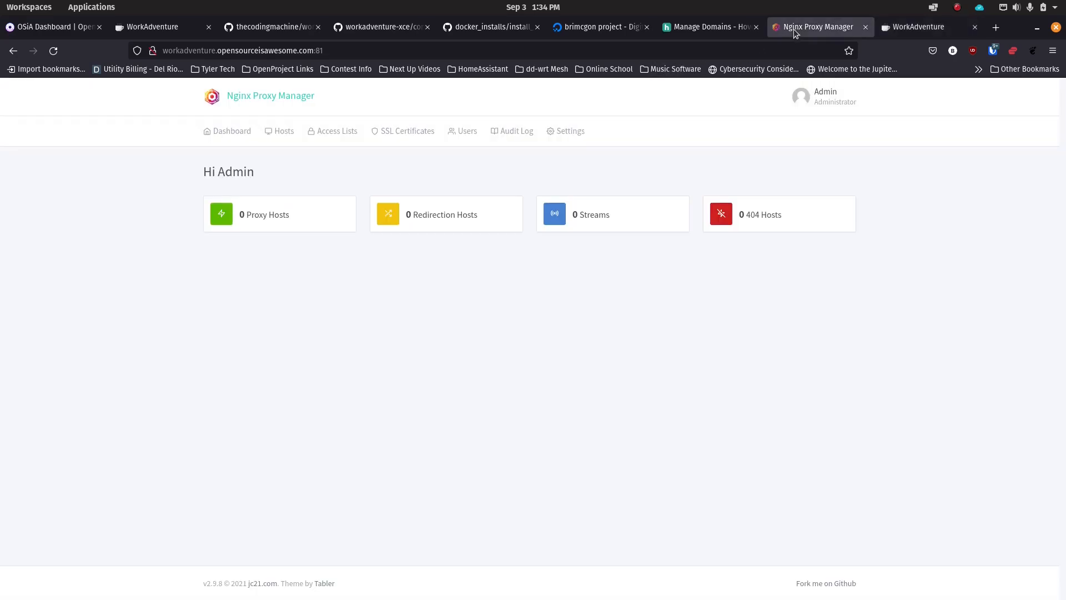
pyautogui.click(270, 217)
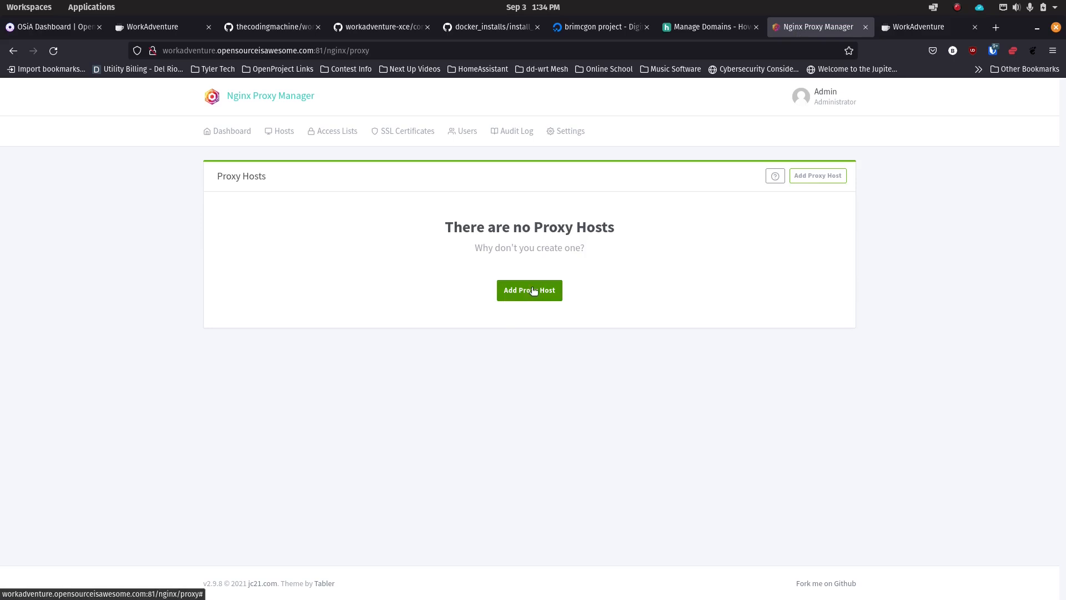
pyautogui.click(13, 50)
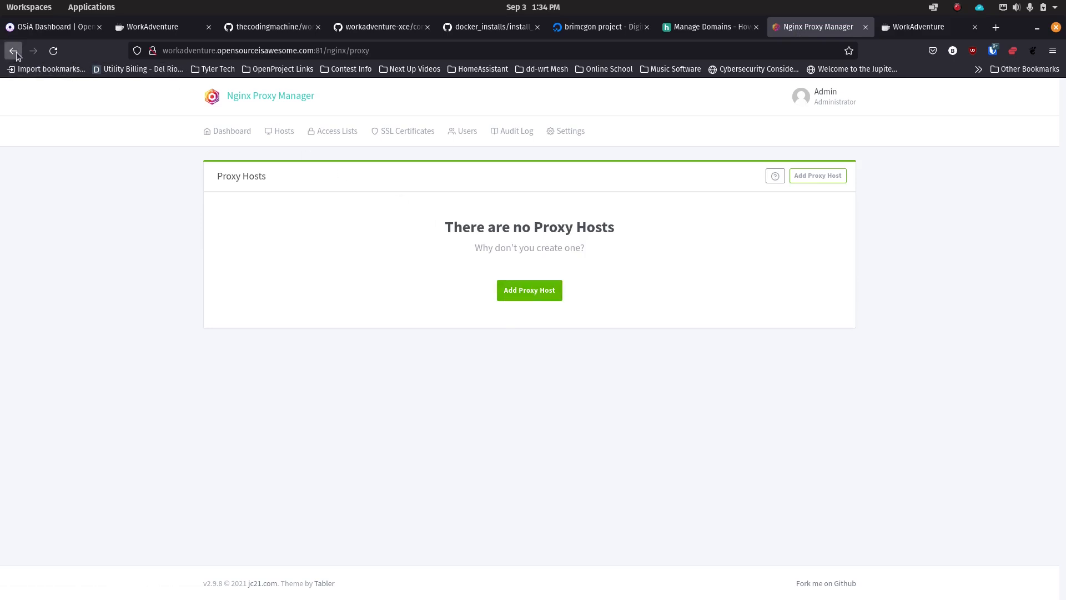
pyautogui.click(267, 217)
# Step: Start a new proxy host at 133% zoom with domain workadventure.opensourceisawesome.com
pyautogui.click(524, 291)
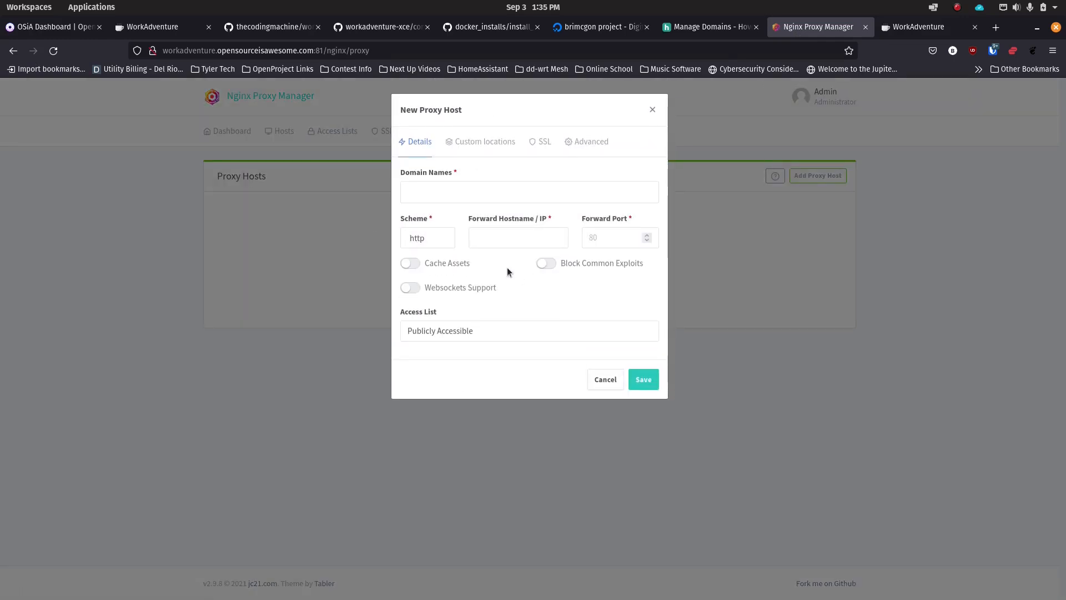
pyautogui.hotkey('ctrl', '+')
pyautogui.hotkey('ctrl', '+')
pyautogui.hotkey('ctrl', '+')
pyautogui.click(454, 232)
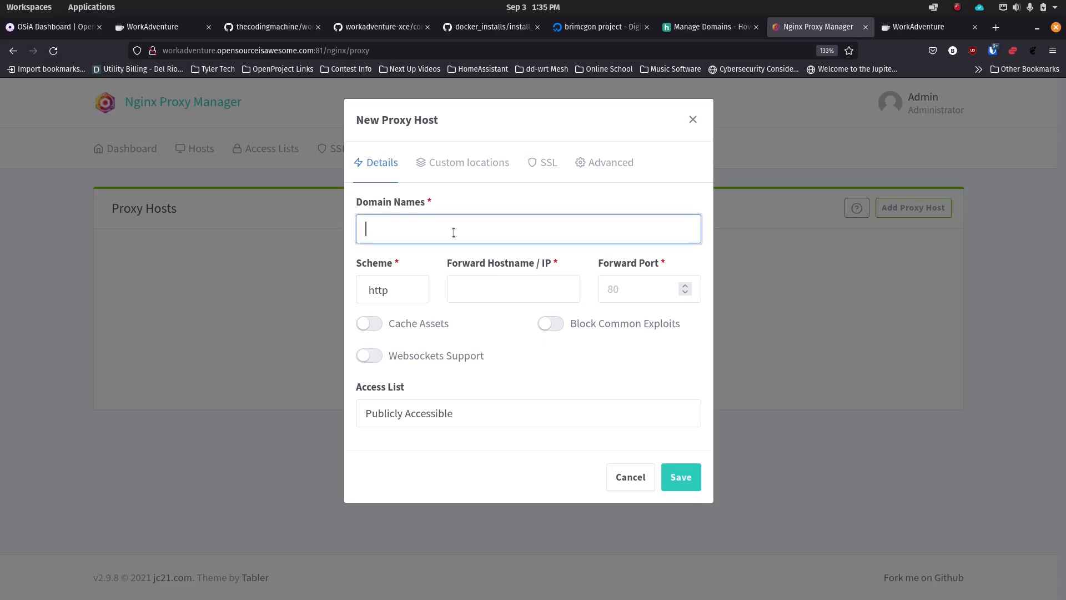
pyautogui.write('w')
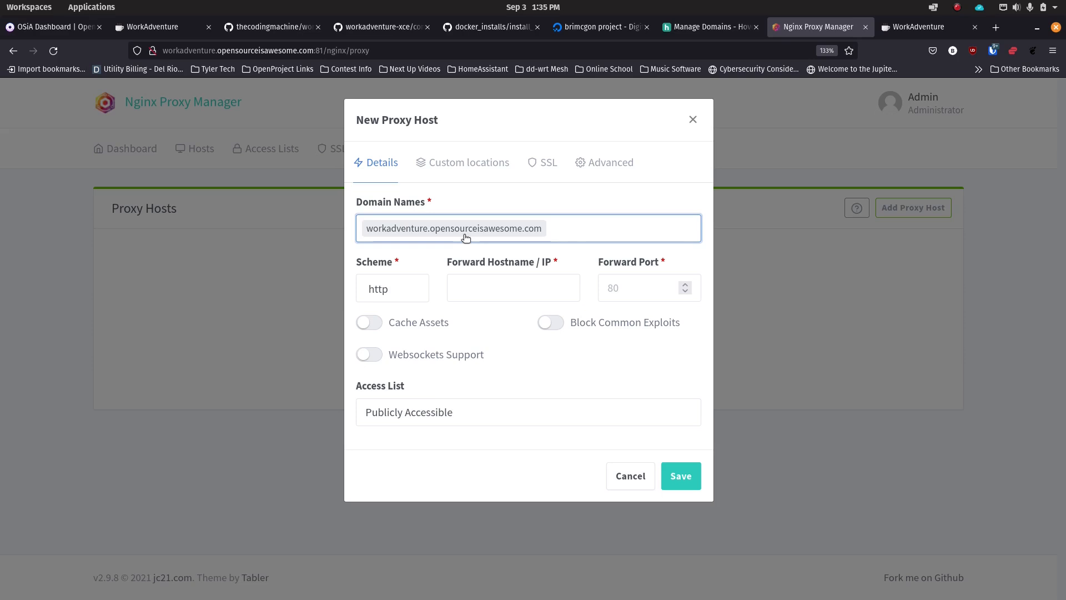
pyautogui.click(464, 287)
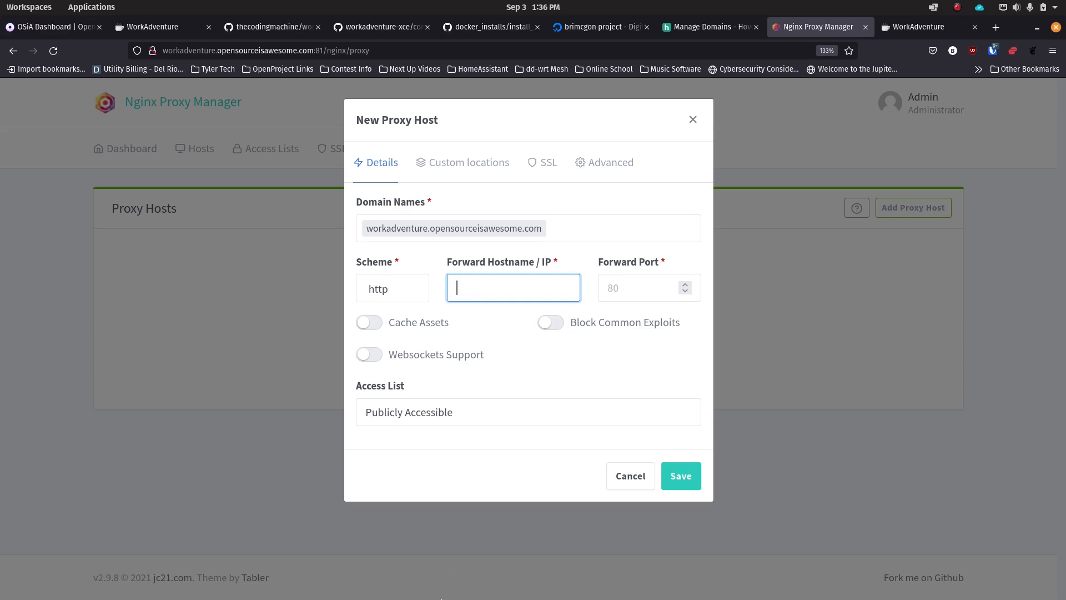
# Step: Clear the terminal and list the Docker networks with docker network list
pyautogui.click(458, 587)
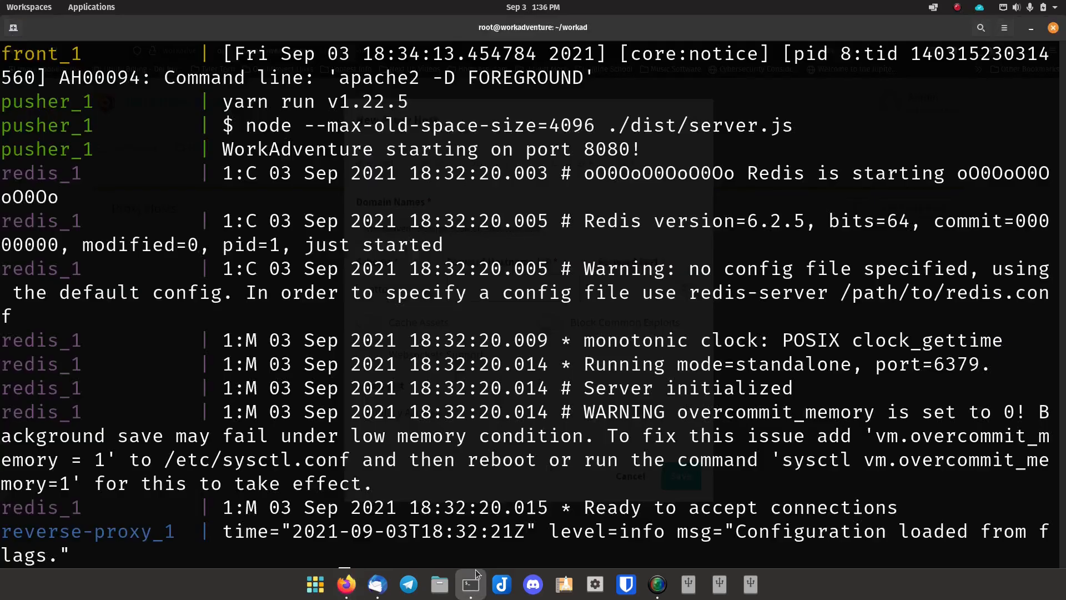
pyautogui.hotkey('ctrl', 'l')
pyautogui.write('docker networ')
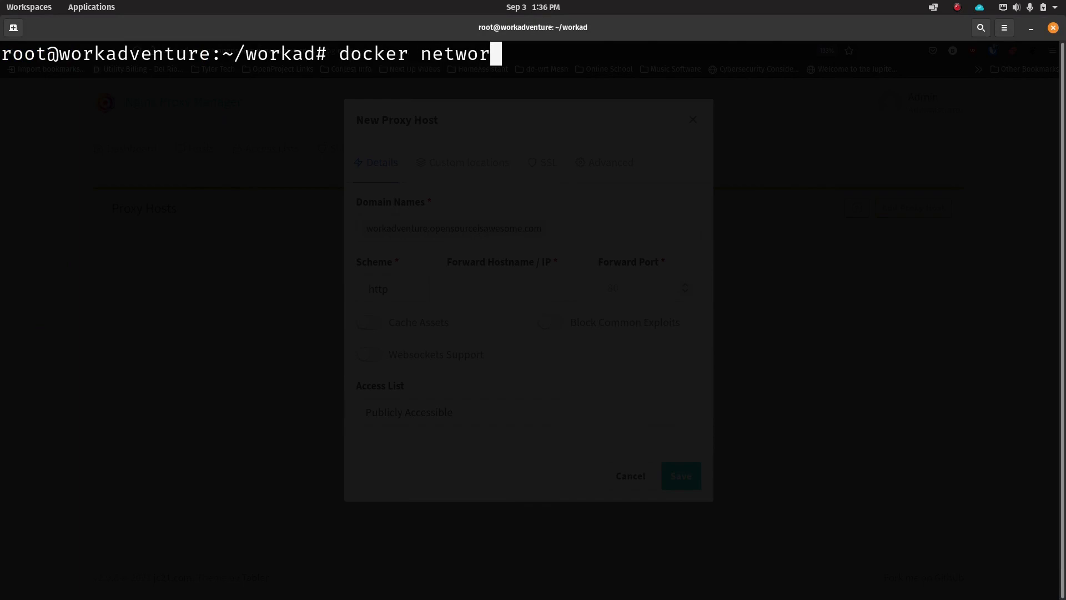
pyautogui.write('k list')
pyautogui.press('Return')
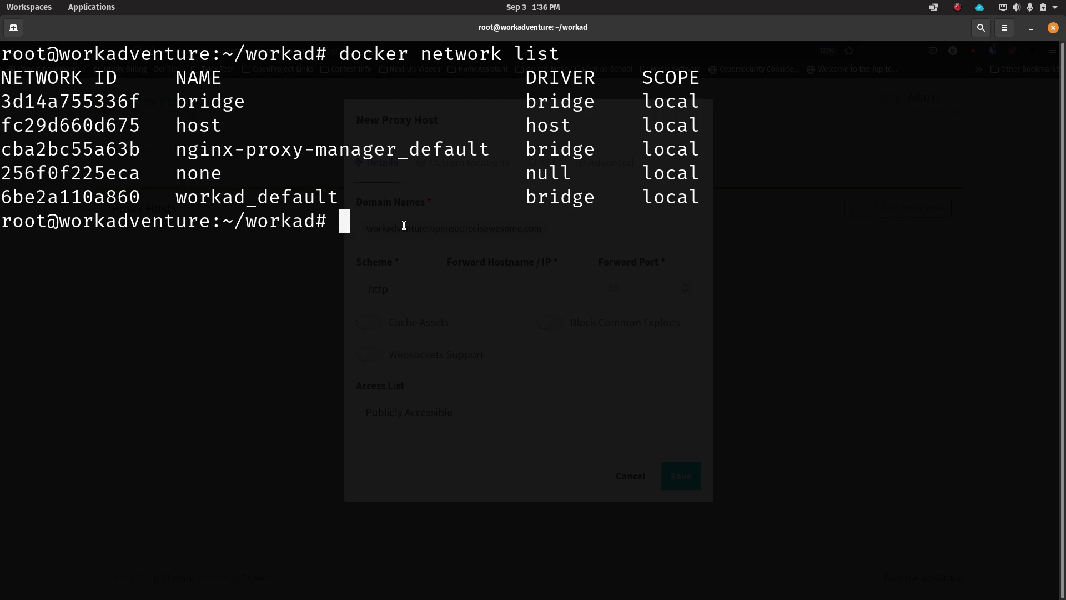
# Step: Inspect workad_default and scroll up to its subnet 172.20.0.0/16 and gateway 172.20.0.1
pyautogui.write('docker n')
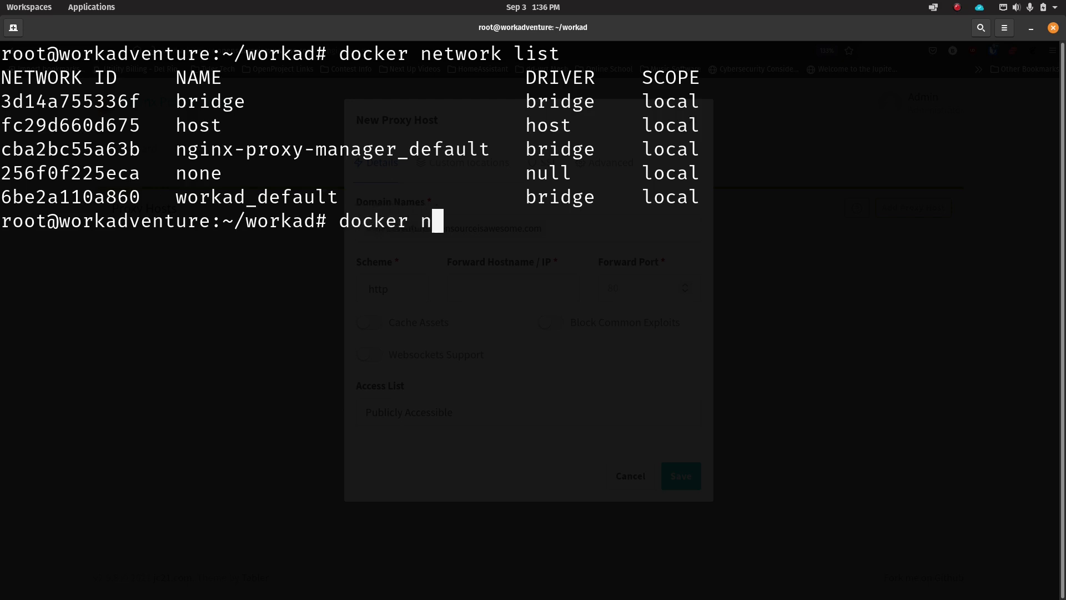
pyautogui.write('etwork ins')
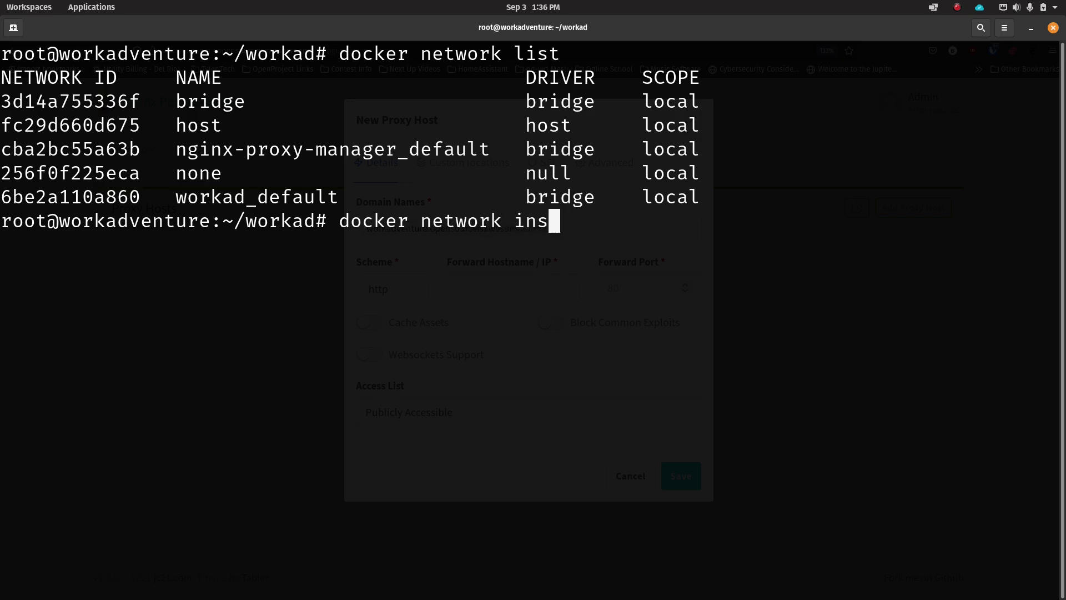
pyautogui.write('pect work')
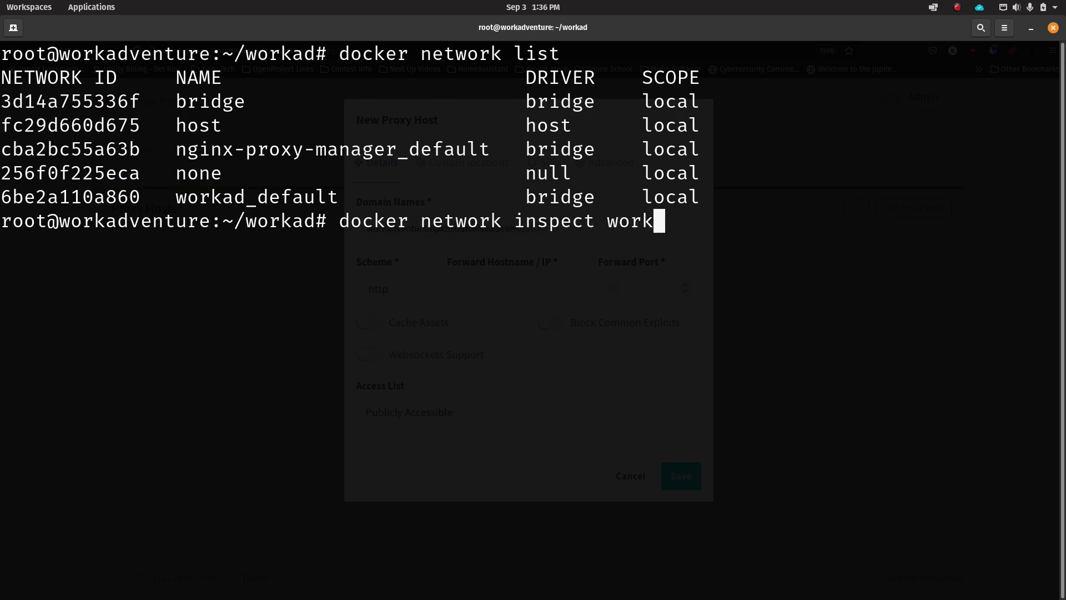
pyautogui.write('ad_')
pyautogui.press('Tab')
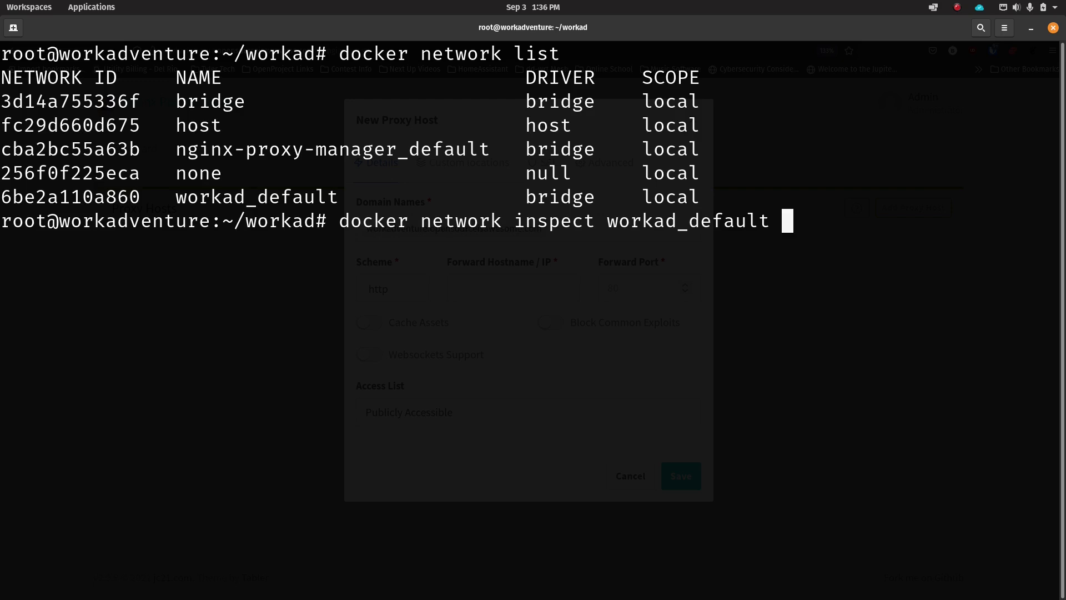
pyautogui.press('Return')
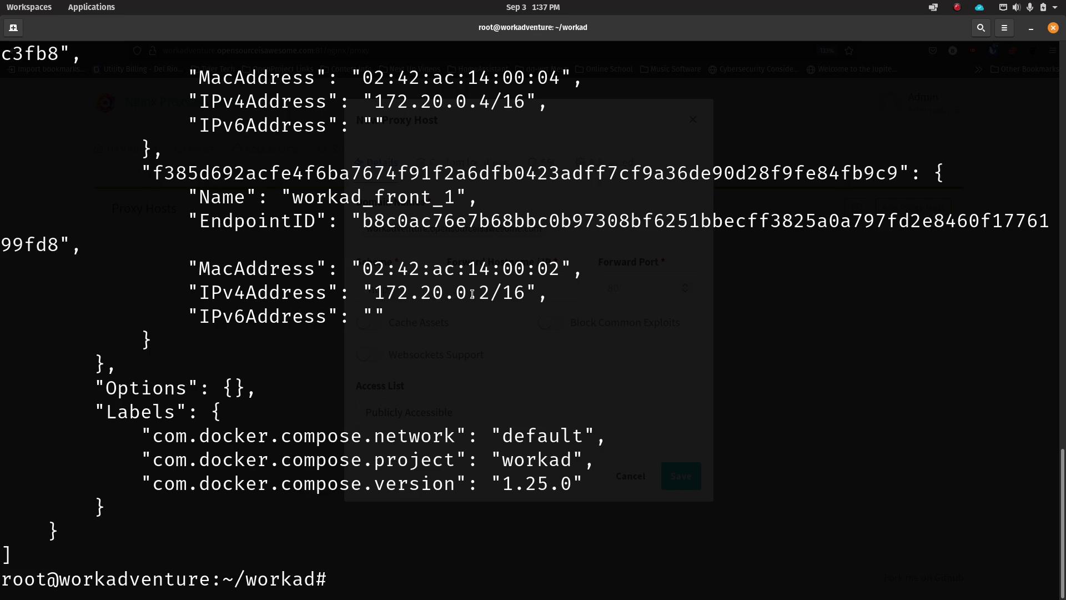
pyautogui.scroll(1, 434, 345)
pyautogui.scroll(8, 434, 345)
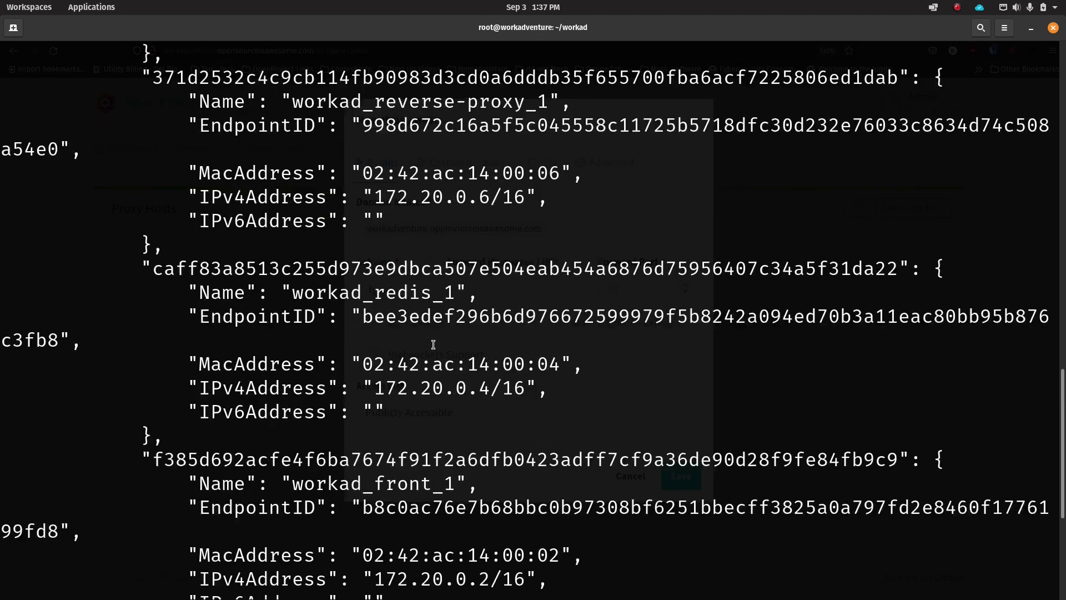
pyautogui.scroll(7, 434, 344)
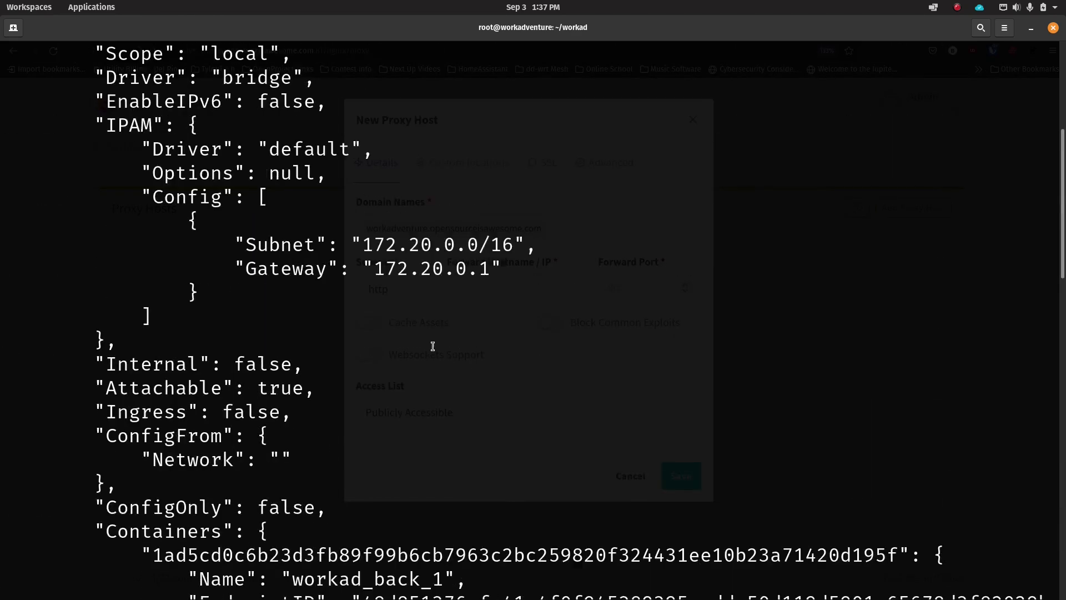
pyautogui.scroll(1, 419, 349)
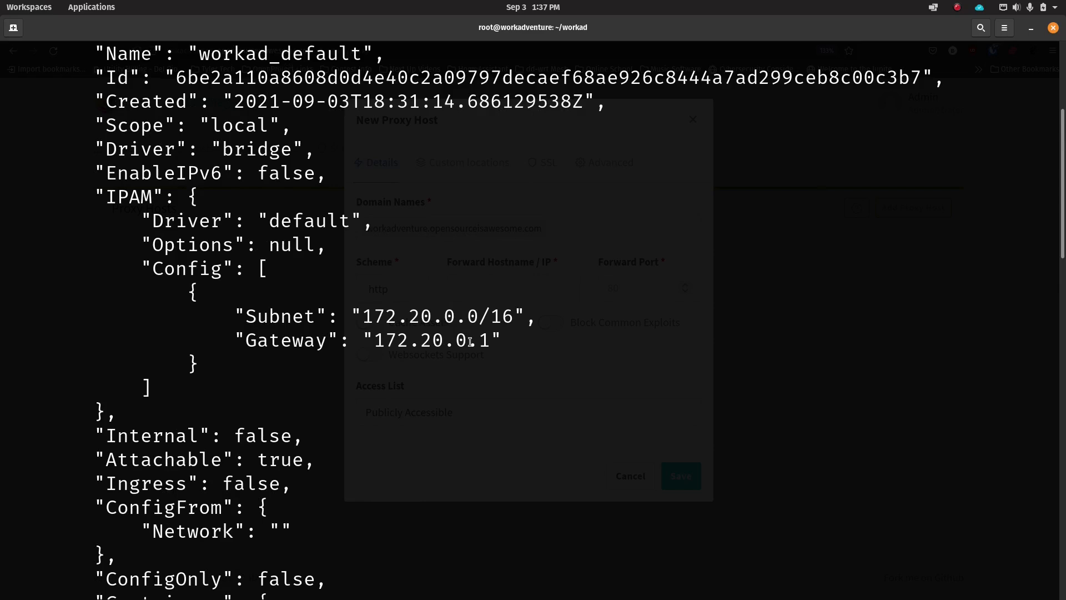
# Step: Forward the host to 172.20.0.1 port 9999 with Websockets Support and Block Common Exploits on
pyautogui.moveTo(505, 598)
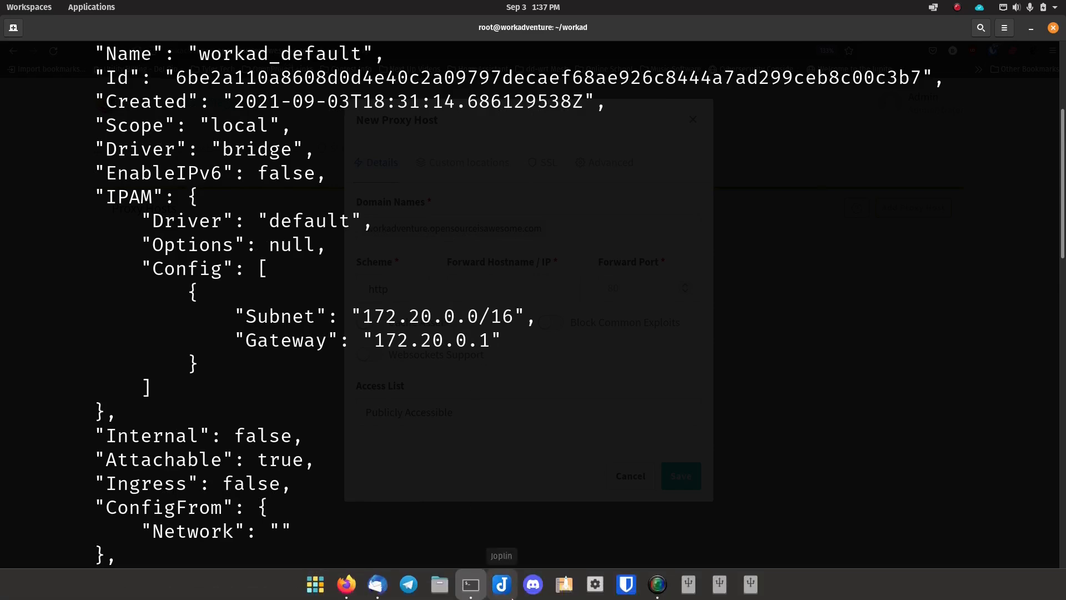
pyautogui.click(348, 585)
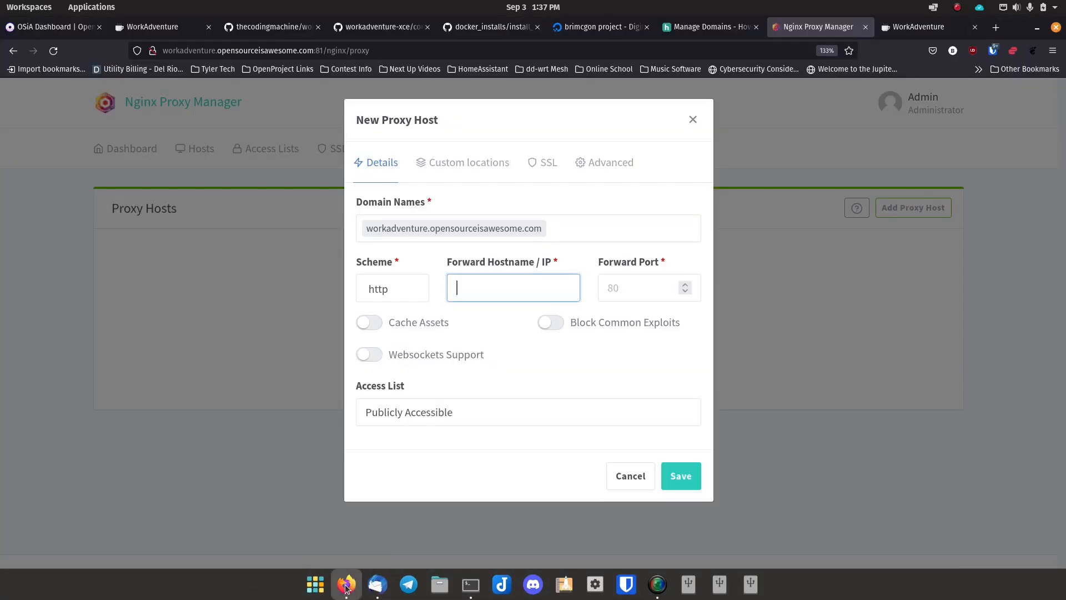
pyautogui.click(465, 289)
pyautogui.write('172.20.0.1')
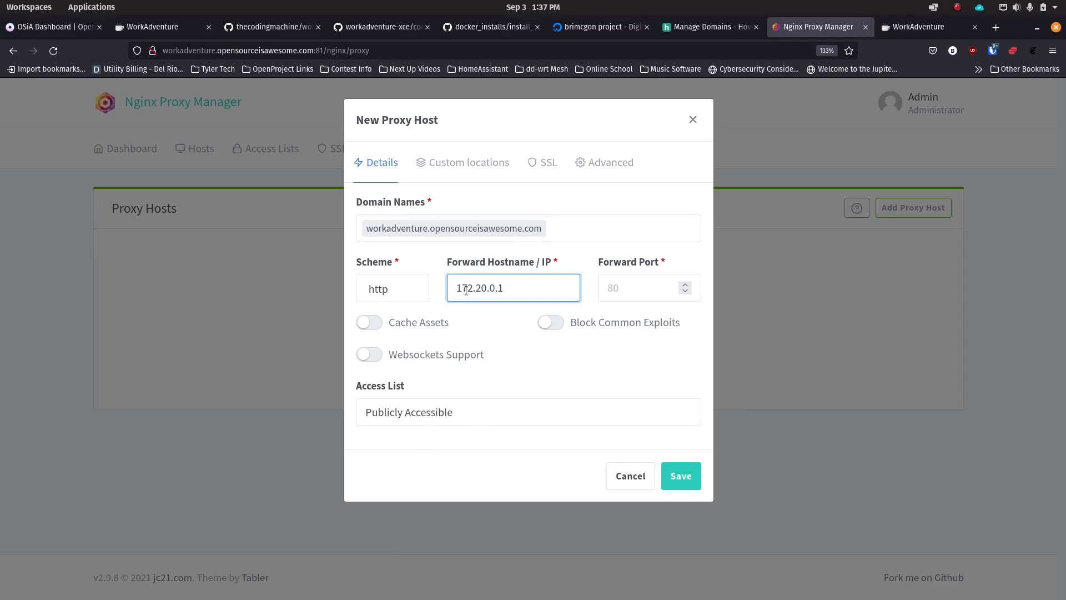
pyautogui.press('Tab')
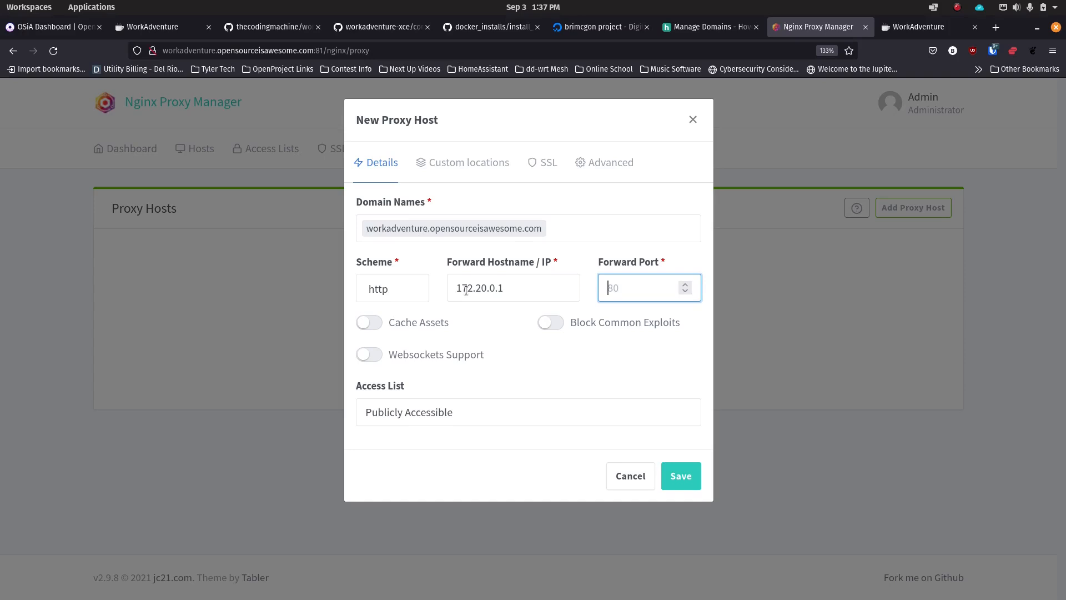
pyautogui.write('9999')
pyautogui.click(368, 326)
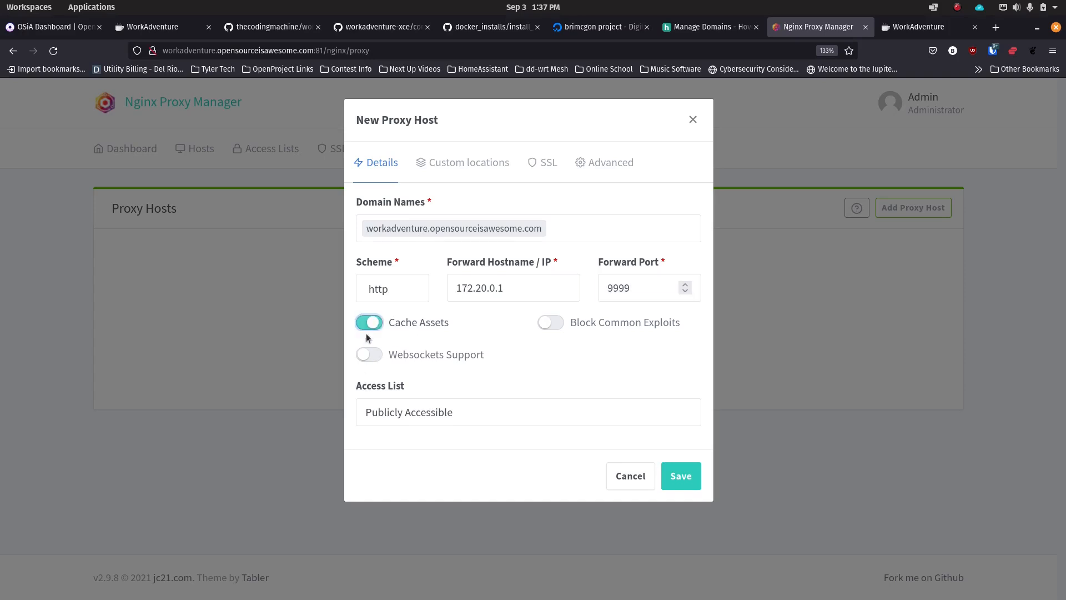
pyautogui.click(367, 355)
pyautogui.click(556, 322)
pyautogui.click(372, 328)
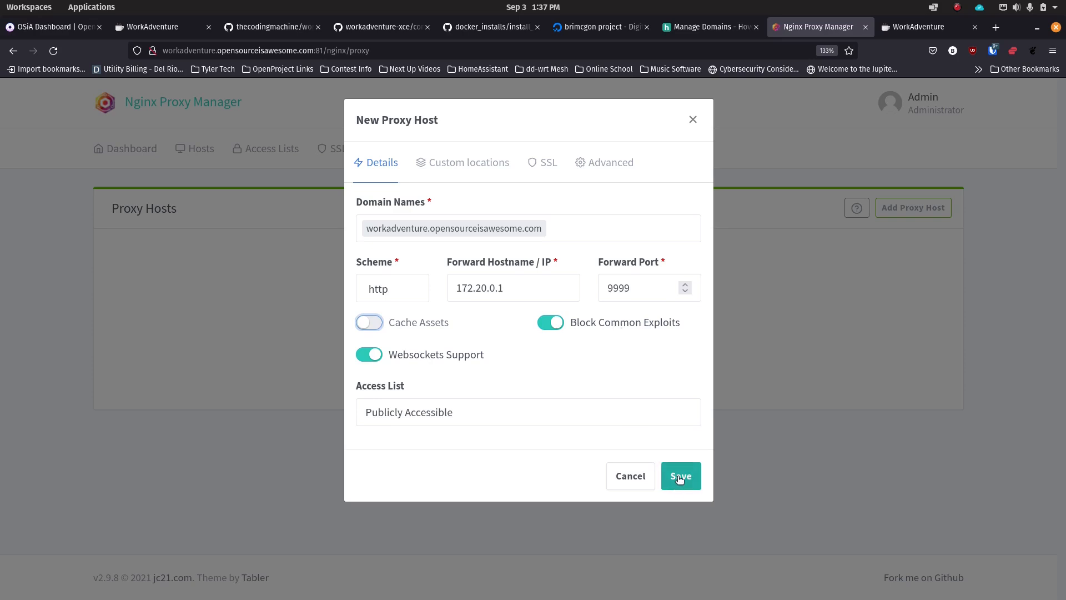
# Step: Save the proxy host, then open the proxied site to test it and close it
pyautogui.click(679, 478)
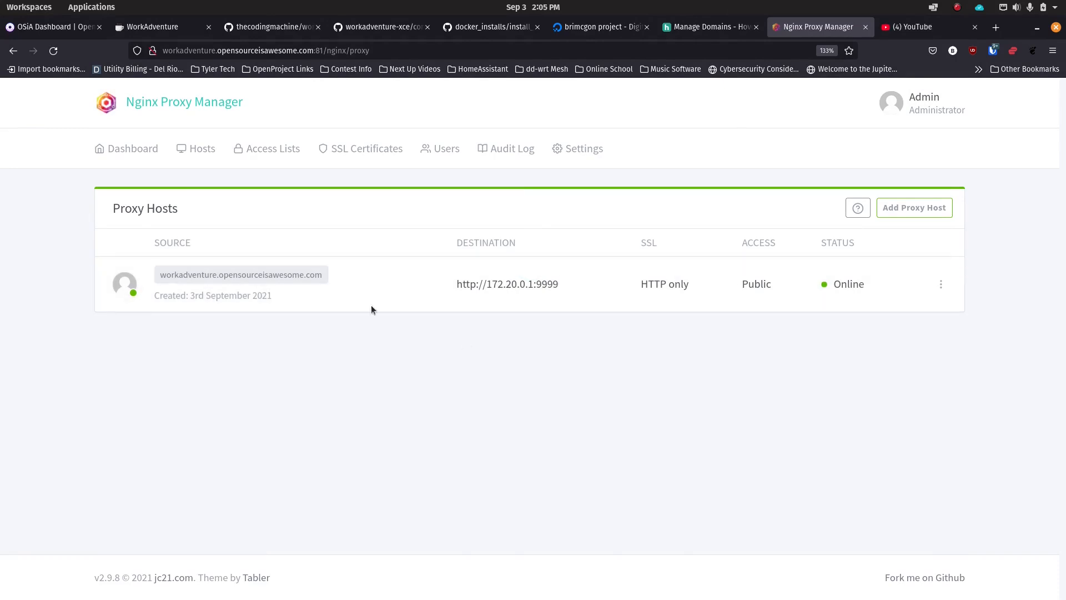
pyautogui.click(276, 273)
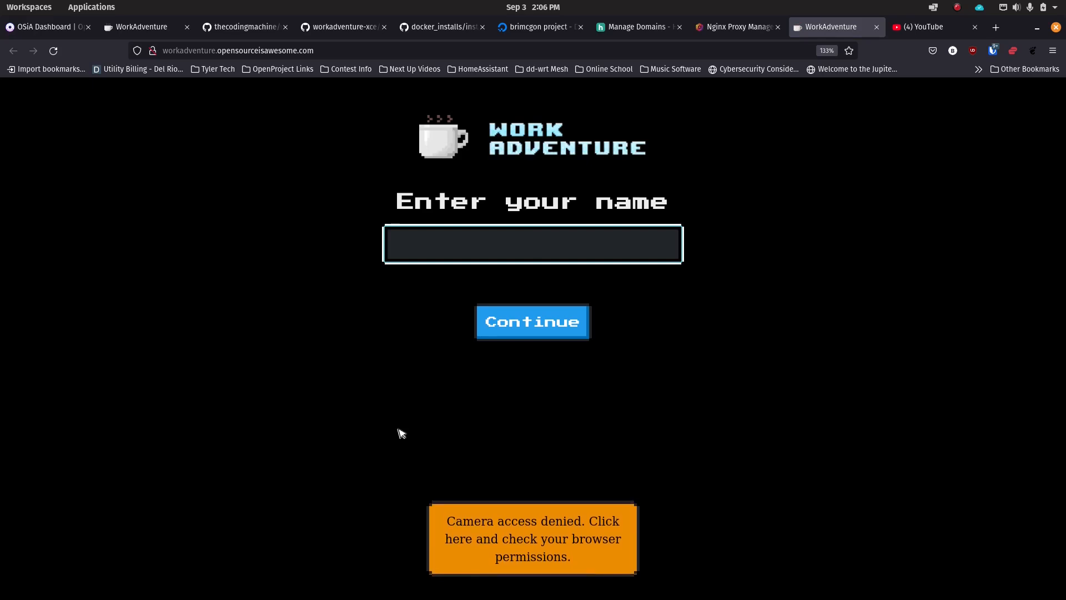
pyautogui.hotkey('ctrl', 'w')
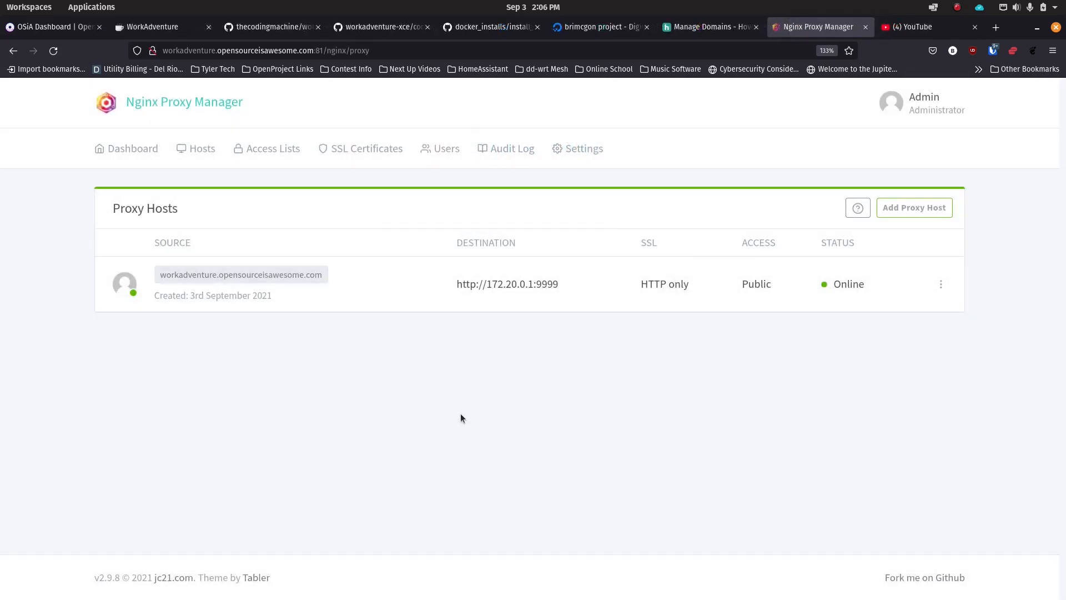
# Step: Edit the WorkAdventure host to request a new Let's Encrypt certificate with Force SSL, accepting the terms
pyautogui.click(941, 284)
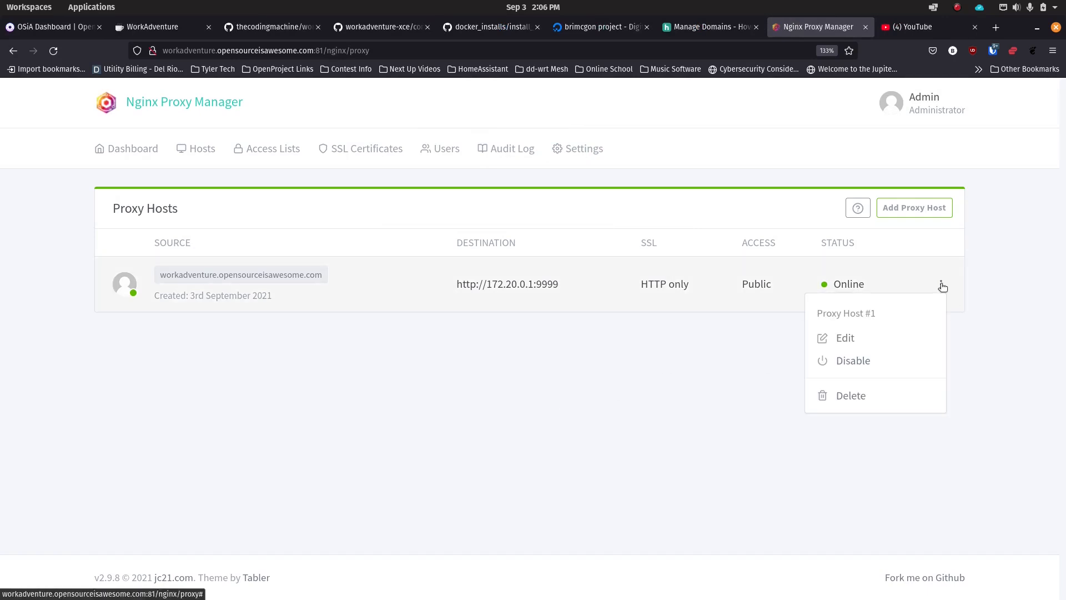
pyautogui.click(845, 338)
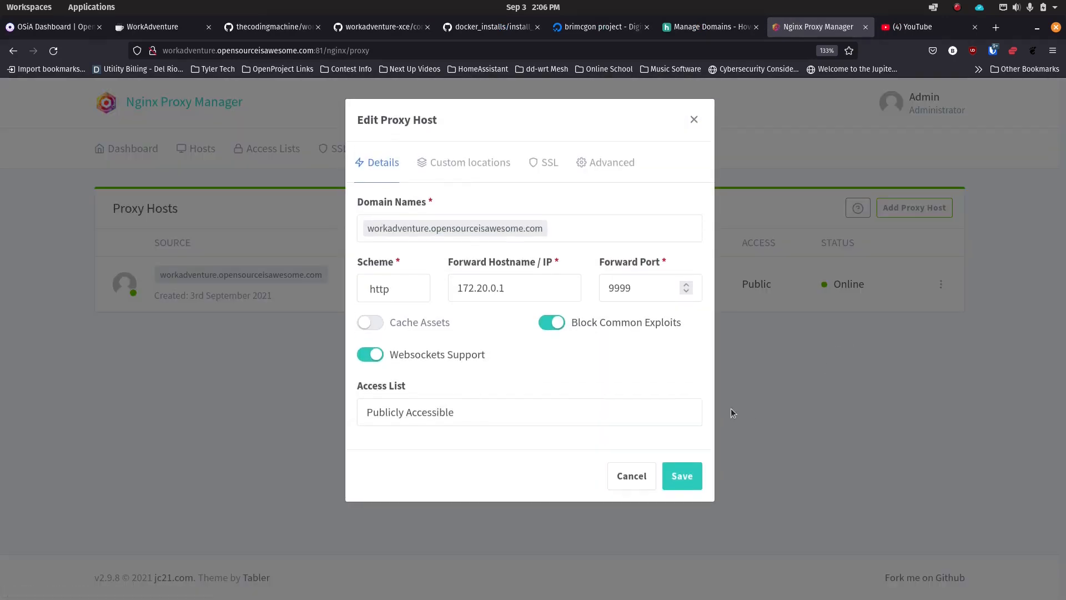
pyautogui.click(543, 163)
pyautogui.click(437, 234)
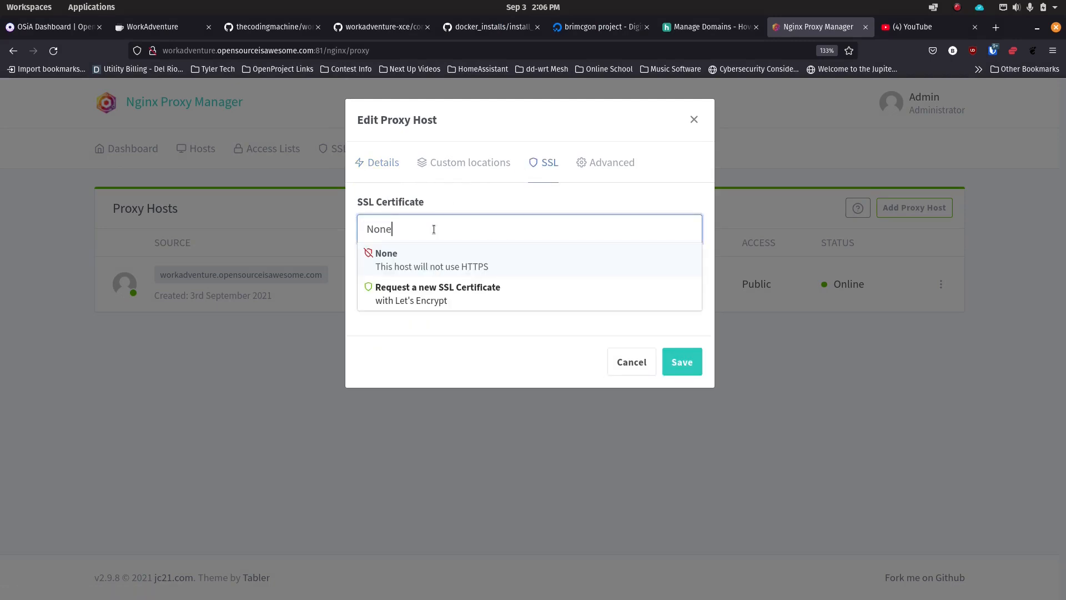
pyautogui.click(419, 300)
pyautogui.click(371, 264)
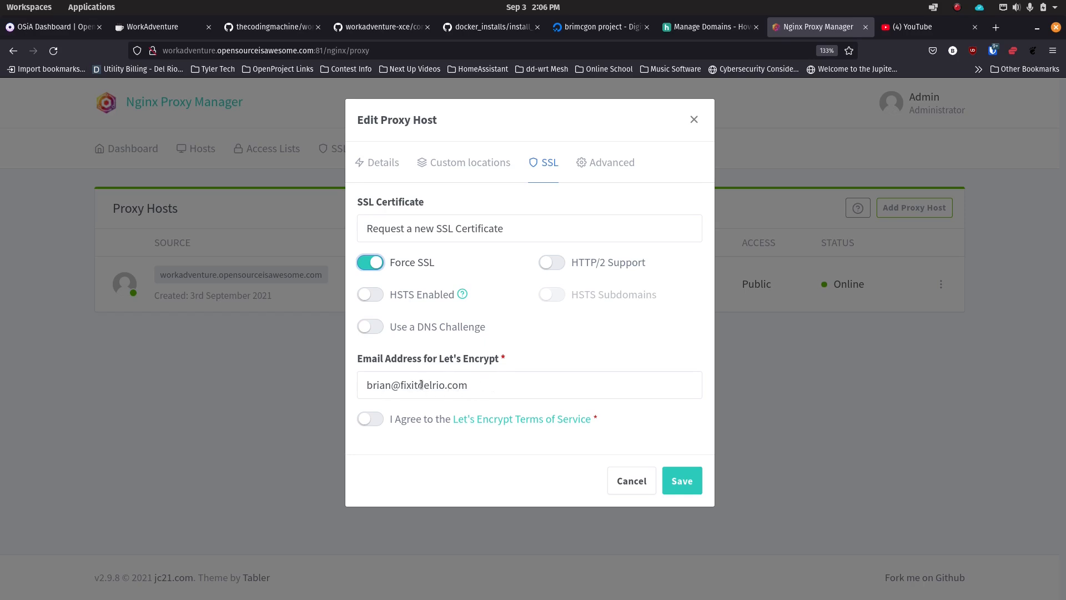
pyautogui.click(371, 420)
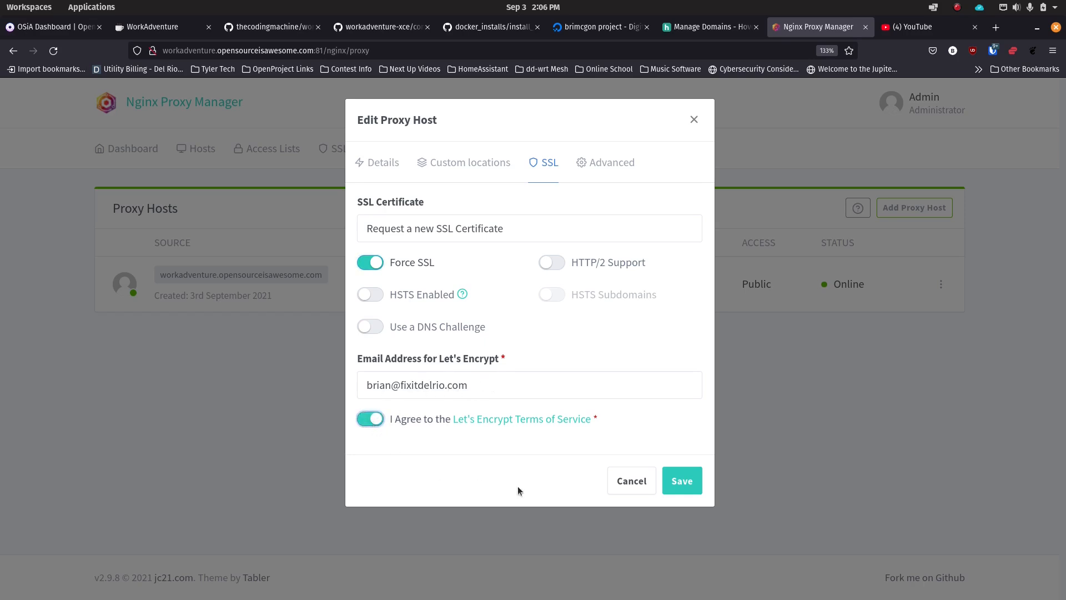
pyautogui.click(685, 482)
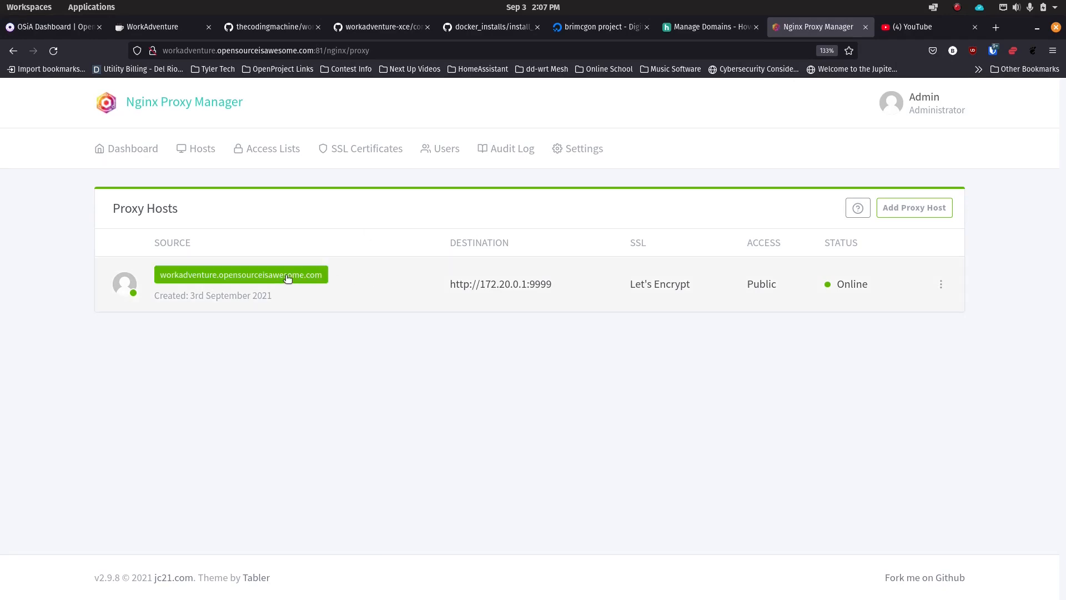
# Step: Open the secured WorkAdventure site and enter the player name
pyautogui.click(243, 276)
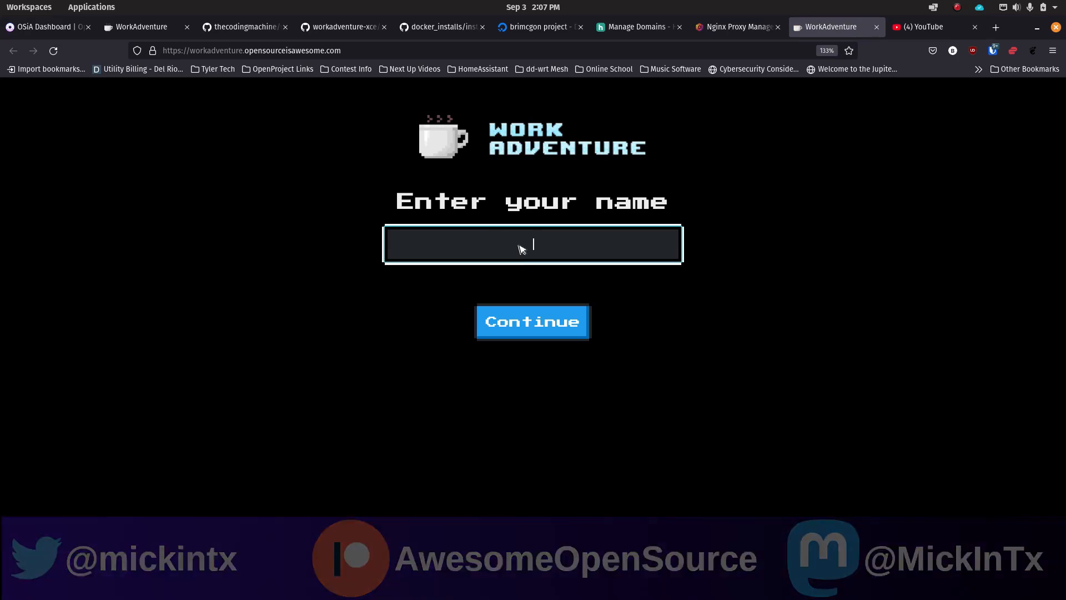
pyautogui.write('MickInTX')
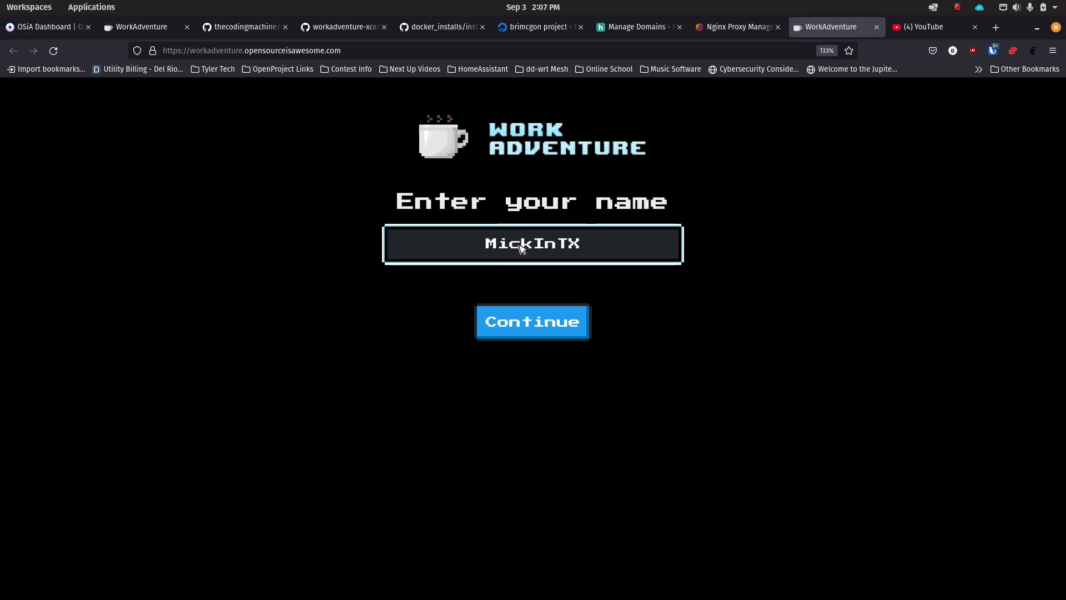
pyautogui.click(510, 328)
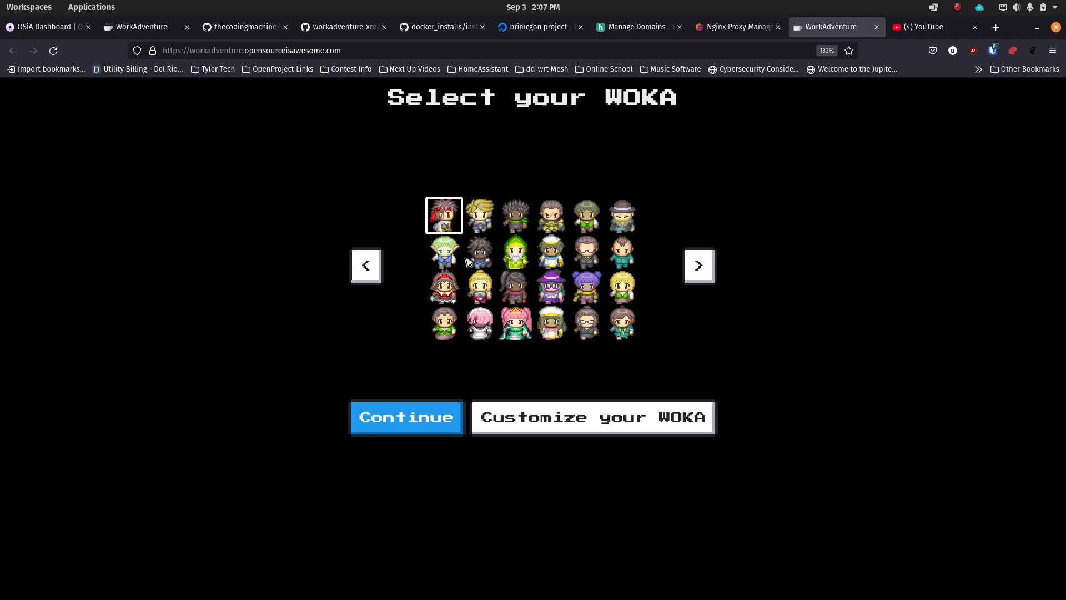
# Step: Browse the WOKA avatars, pick the one in row 1, column 5, and continue to customisation
pyautogui.click(699, 266)
pyautogui.click(699, 266)
pyautogui.click(699, 267)
pyautogui.click(698, 267)
pyautogui.click(698, 266)
pyautogui.click(698, 267)
pyautogui.click(699, 267)
pyautogui.click(699, 267)
pyautogui.tripleClick(699, 276)
pyautogui.tripleClick(700, 276)
pyautogui.tripleClick(699, 276)
pyautogui.doubleClick(699, 276)
pyautogui.click(699, 276)
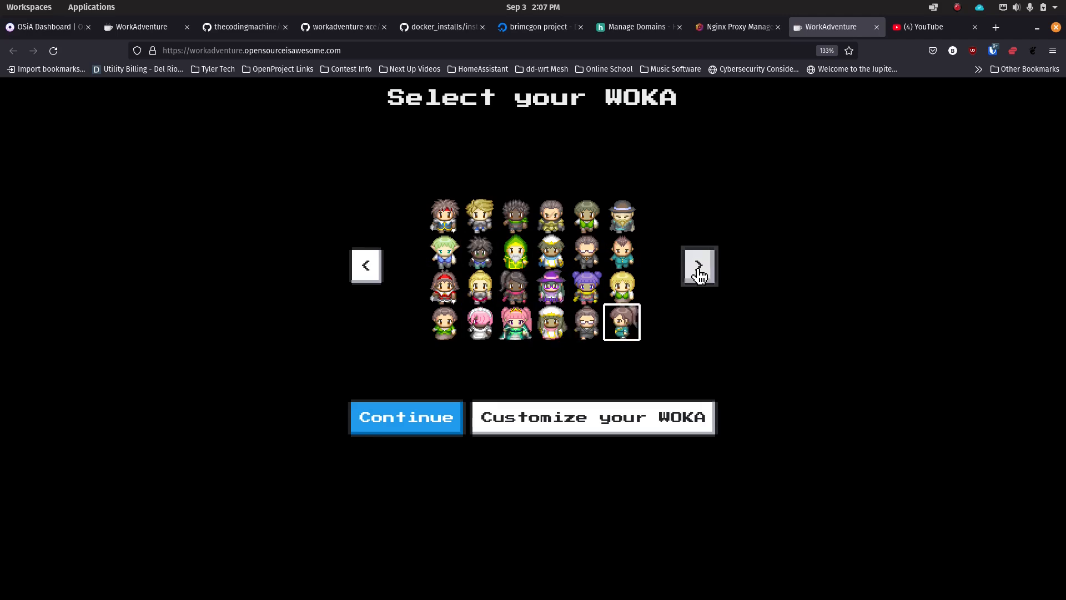
pyautogui.click(590, 228)
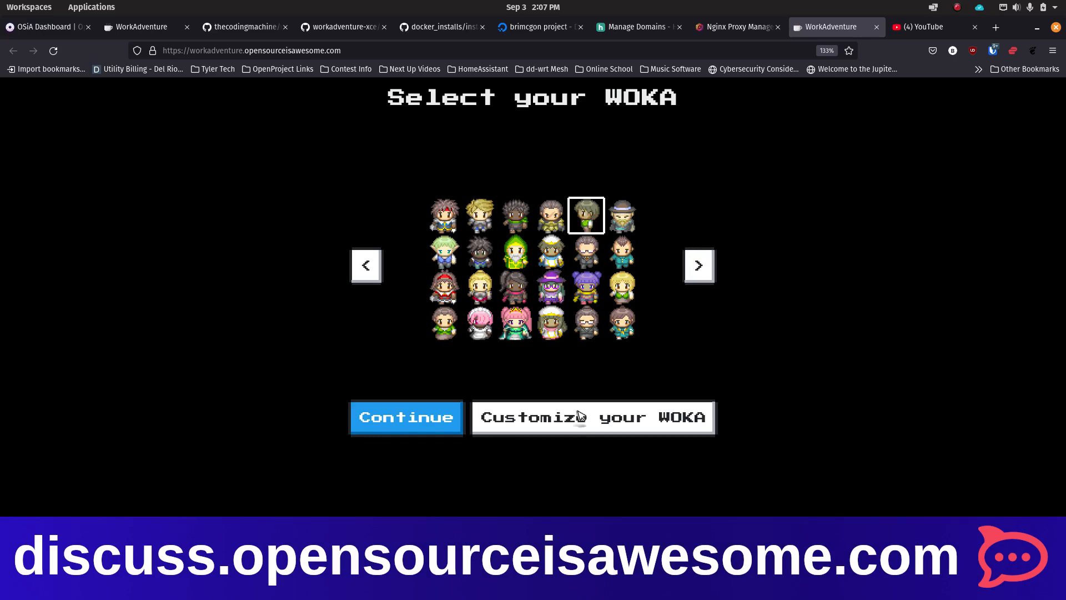
pyautogui.click(566, 425)
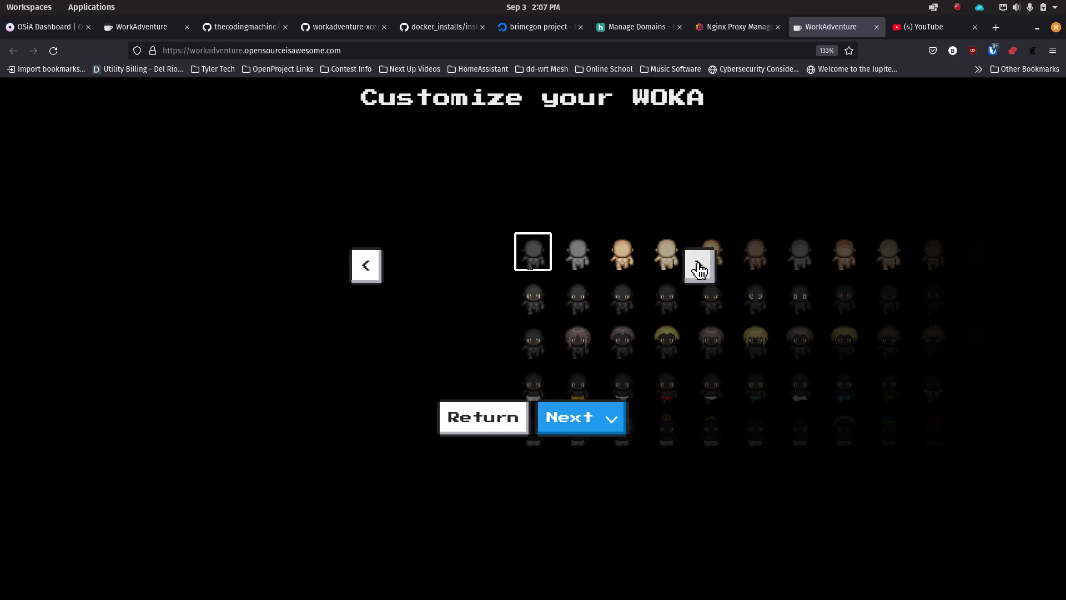
# Step: Cycle through body types toward the white ghost, then return to the ready-made WOKA grid
pyautogui.click(699, 269)
pyautogui.click(699, 269)
pyautogui.click(700, 269)
pyautogui.click(699, 269)
pyautogui.click(699, 269)
pyautogui.click(699, 269)
pyautogui.click(699, 269)
pyautogui.click(699, 269)
pyautogui.click(699, 269)
pyautogui.click(700, 269)
pyautogui.click(699, 268)
pyautogui.click(699, 269)
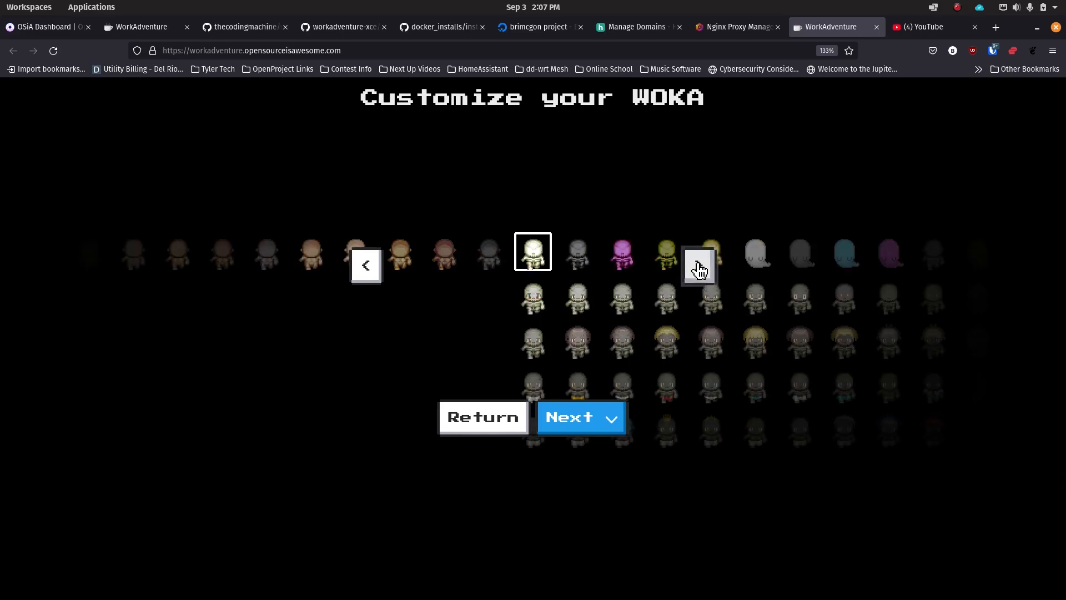
pyautogui.click(699, 269)
pyautogui.click(699, 269)
pyautogui.click(699, 269)
pyautogui.click(699, 269)
pyautogui.click(700, 268)
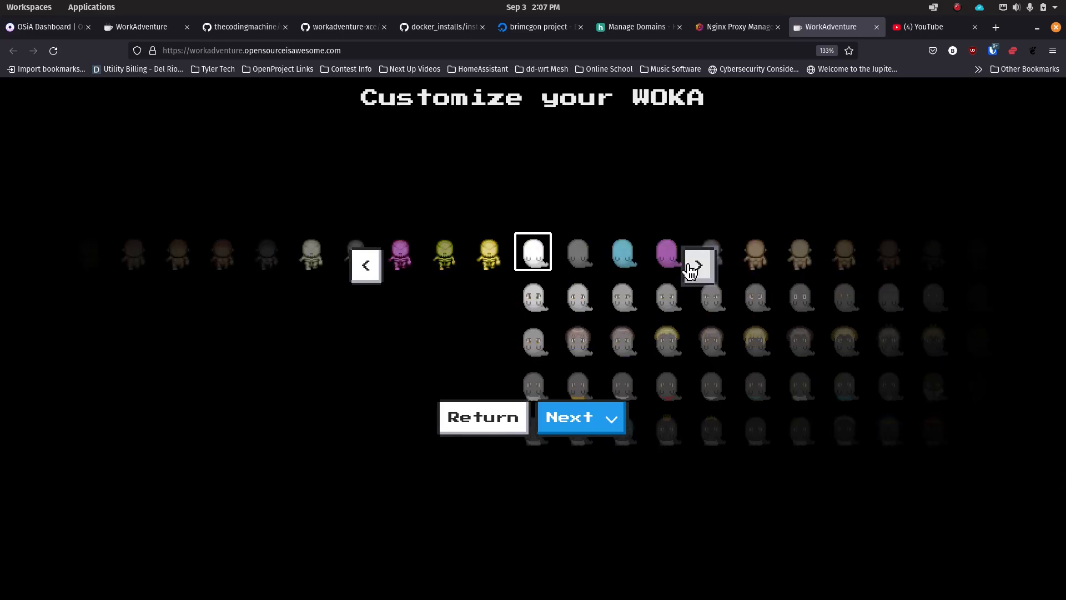
pyautogui.click(461, 416)
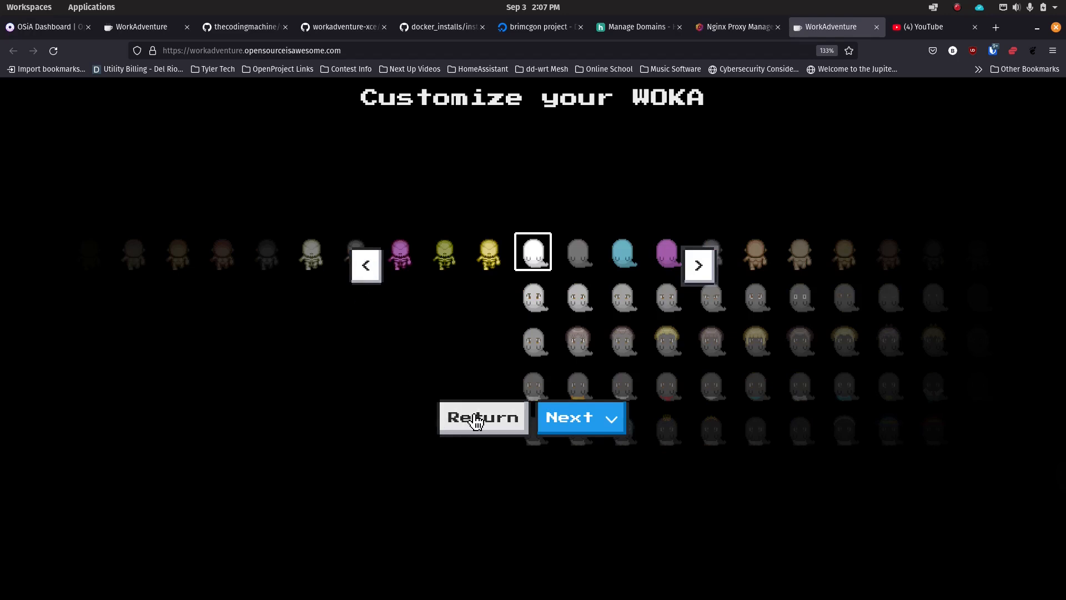
# Step: Allow camera and microphone access, remembered, with HD Webcam C615 Mono as the microphone
pyautogui.click(409, 420)
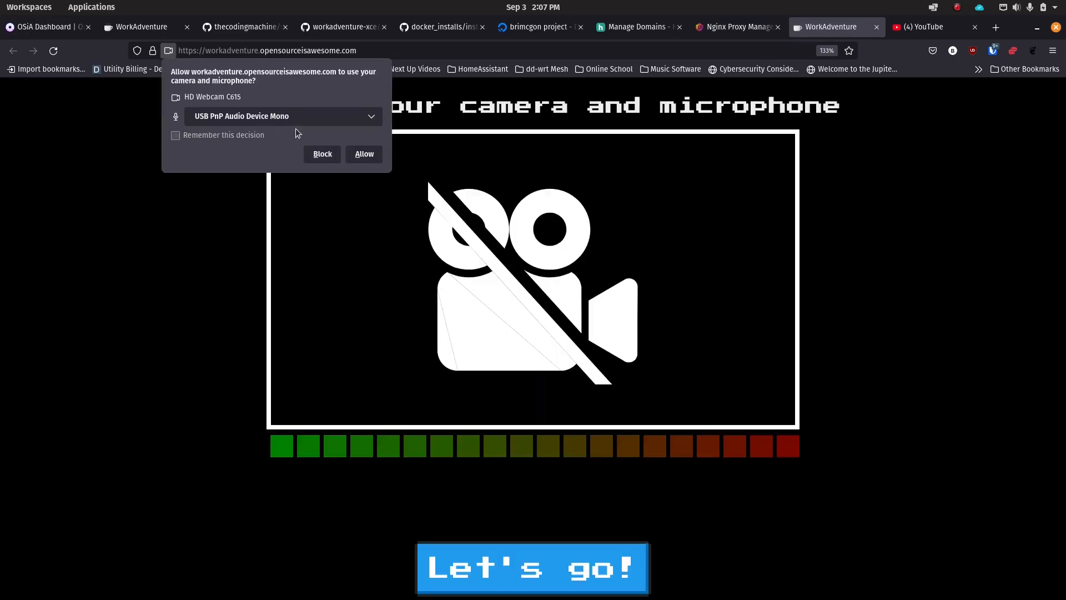
pyautogui.click(267, 119)
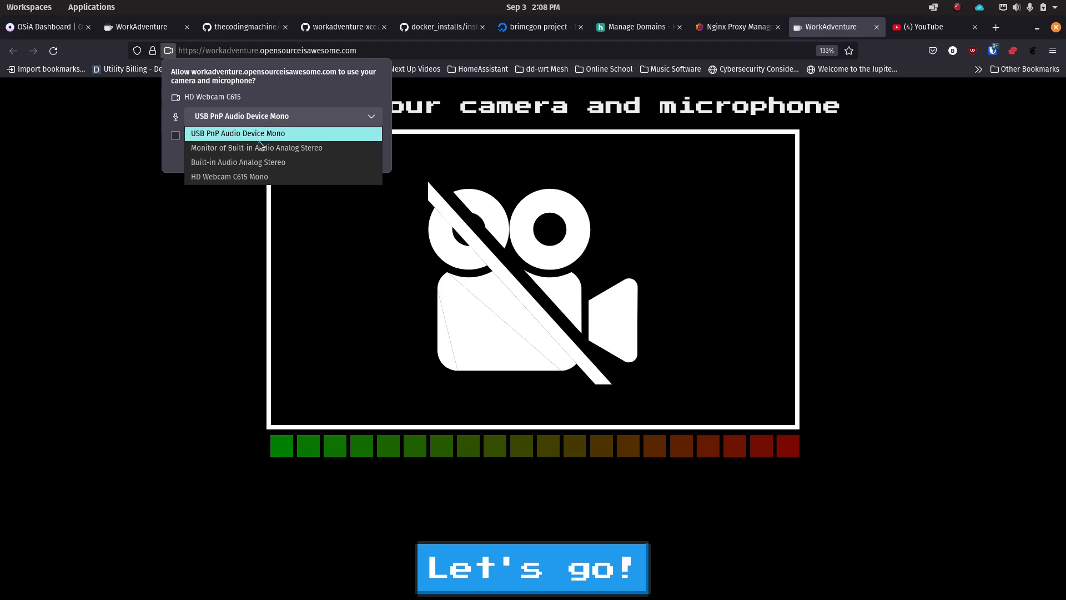
pyautogui.click(271, 177)
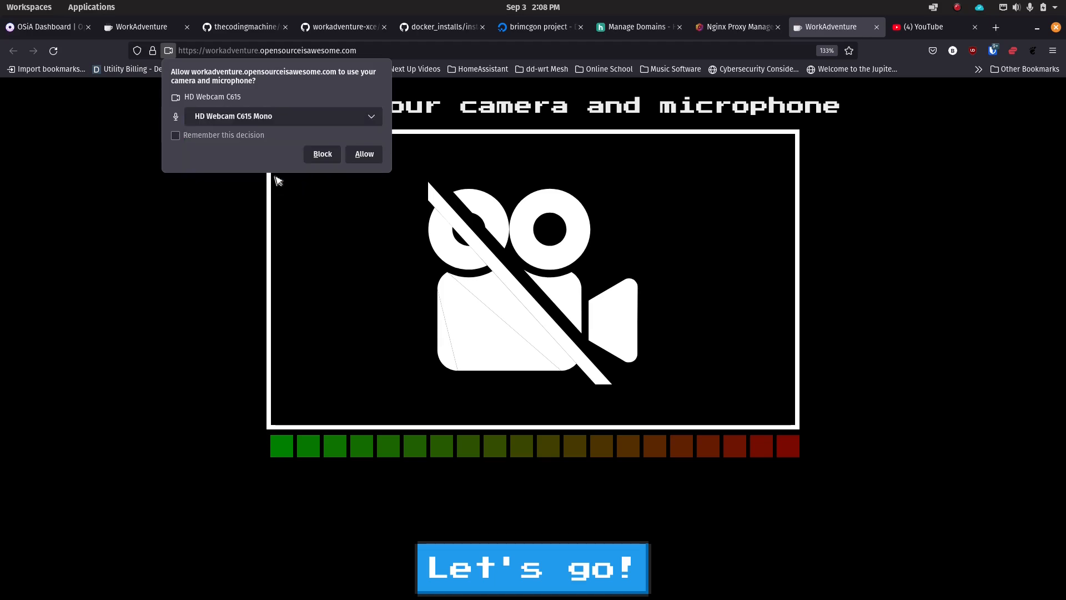
pyautogui.click(227, 138)
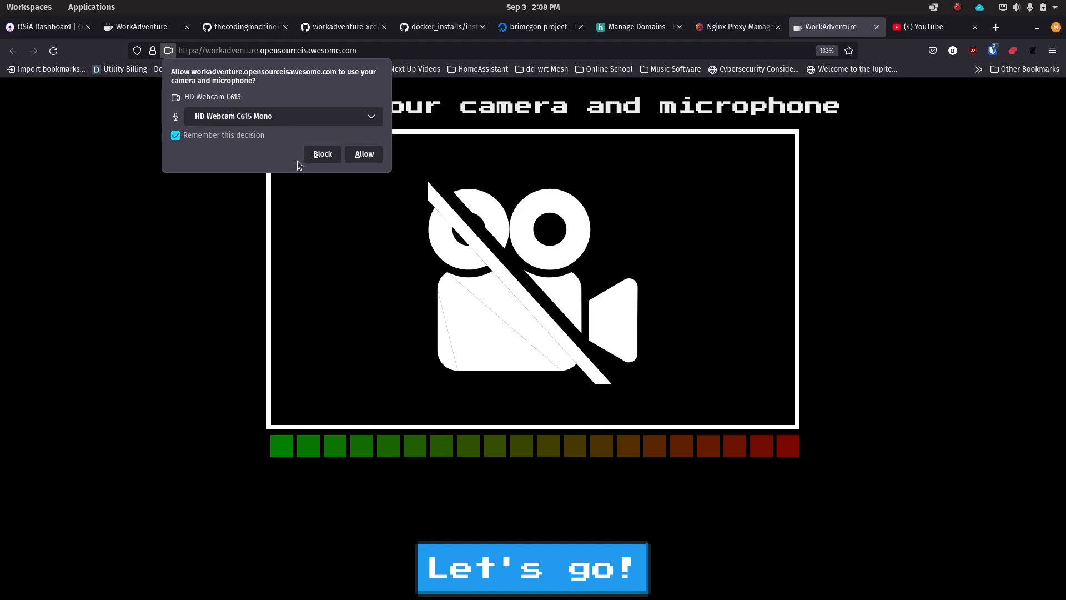
pyautogui.click(371, 156)
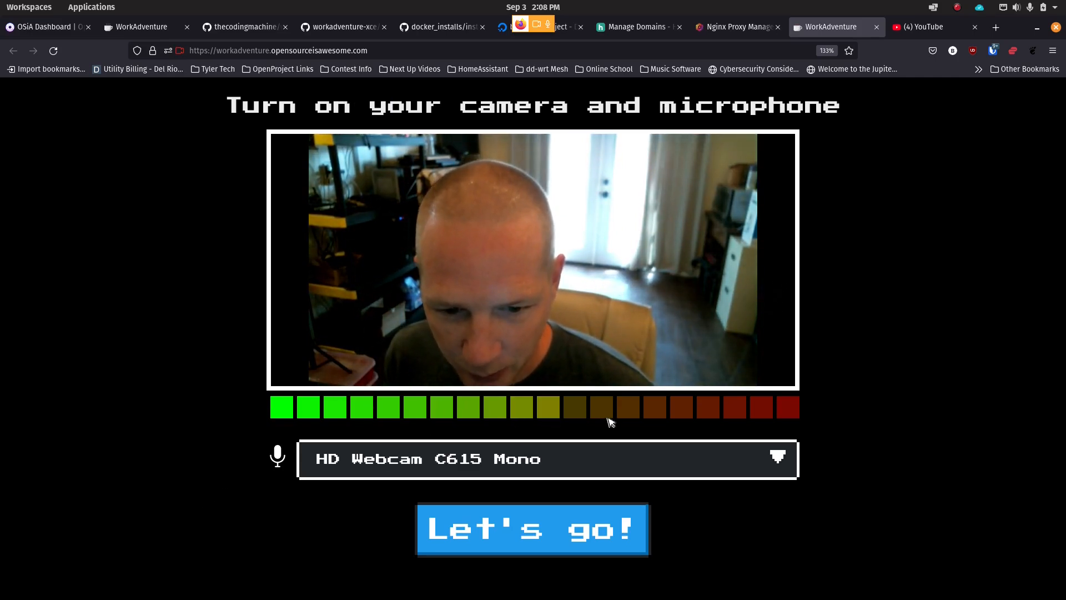
pyautogui.click(457, 462)
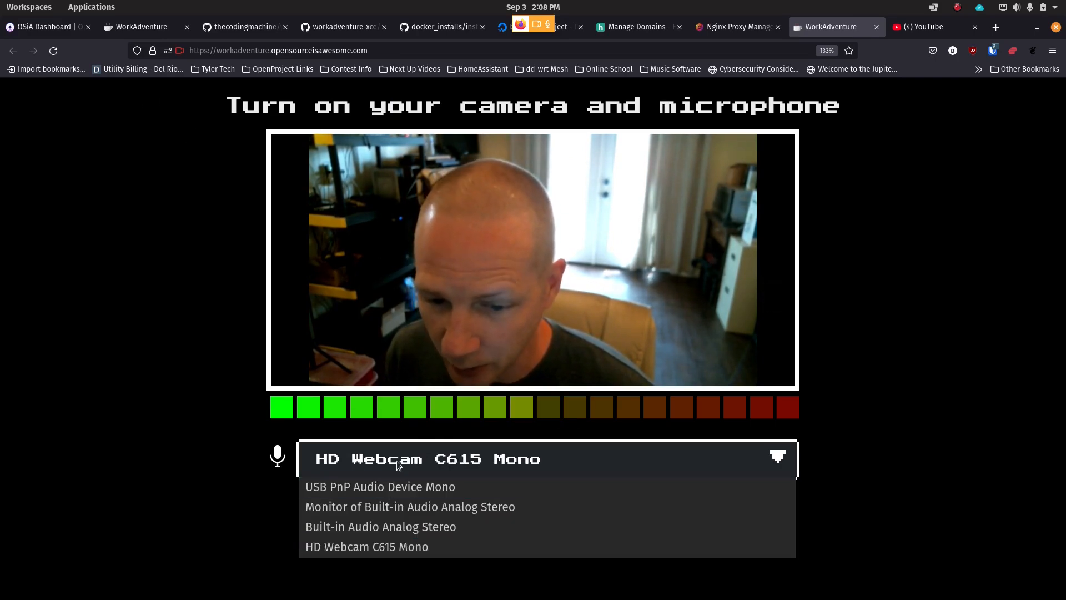
pyautogui.click(218, 448)
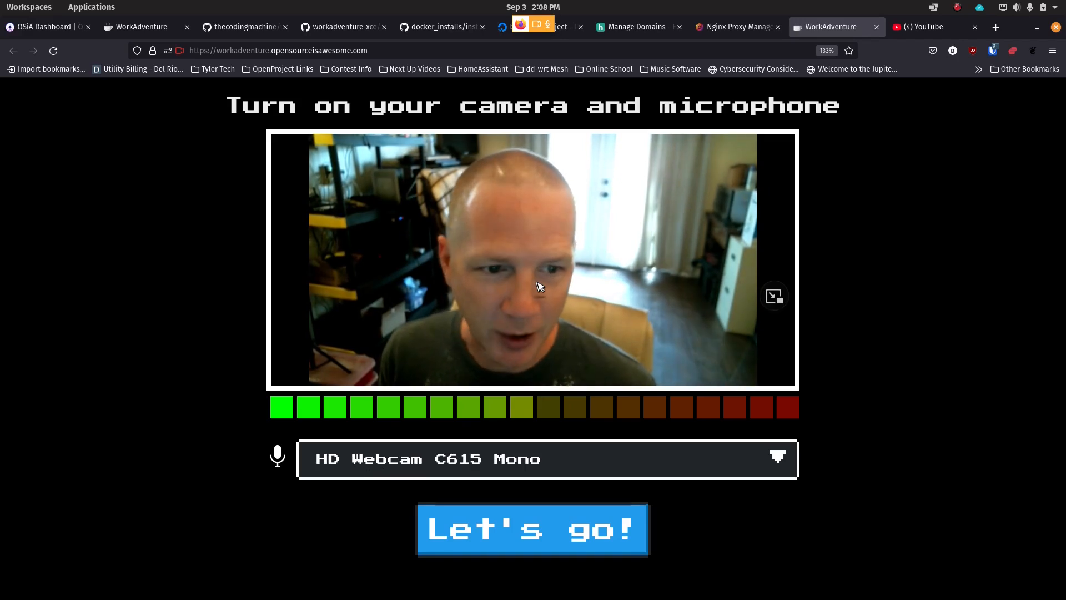
# Step: Enter the office map and close the welcome website side page
pyautogui.click(503, 529)
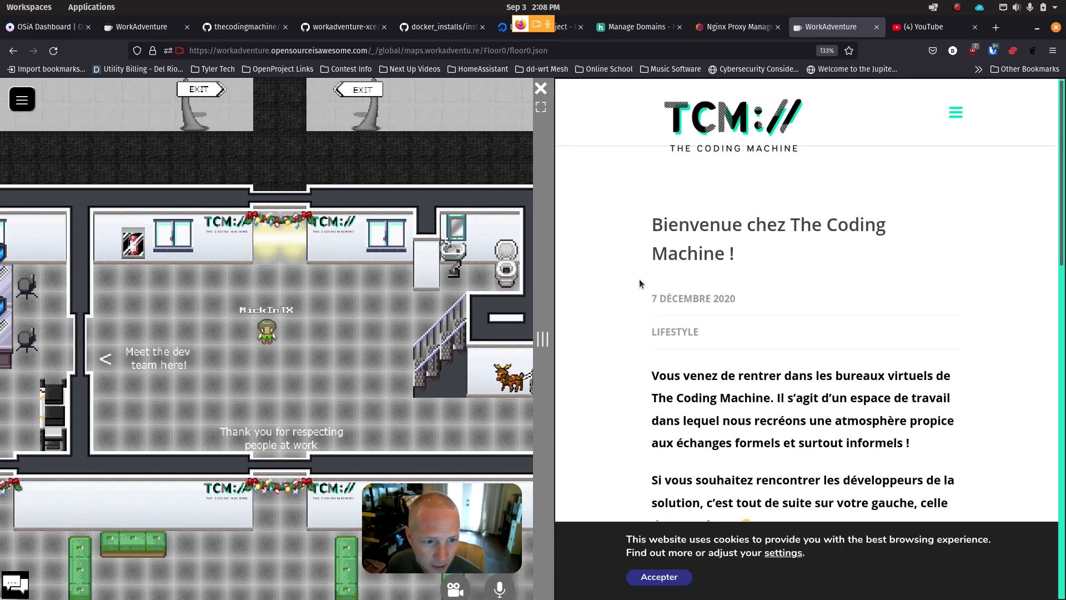
pyautogui.scroll(-3, 638, 279)
pyautogui.scroll(3, 635, 282)
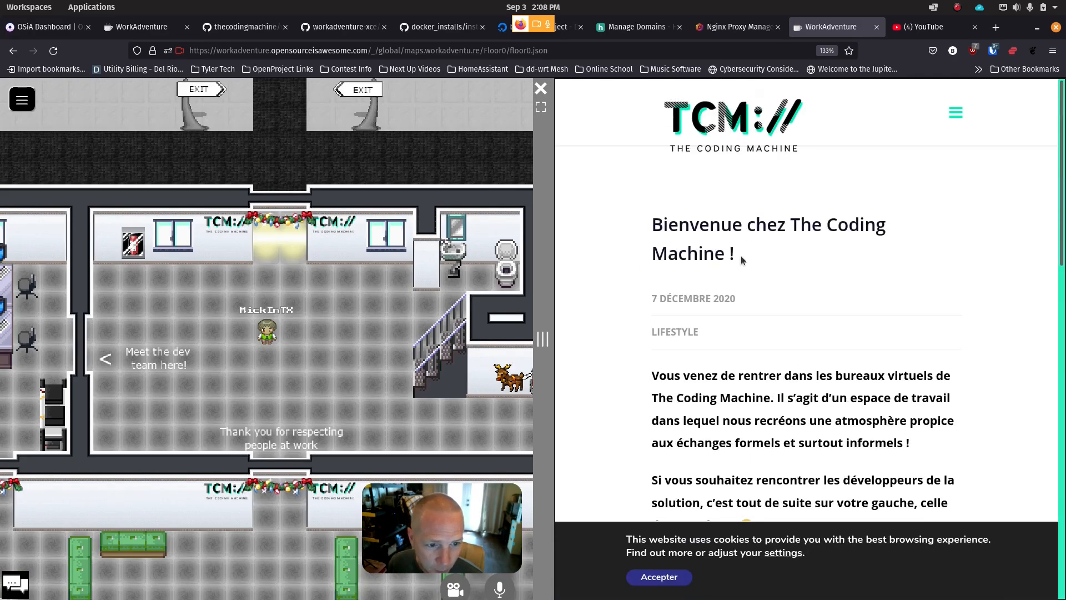
pyautogui.click(541, 89)
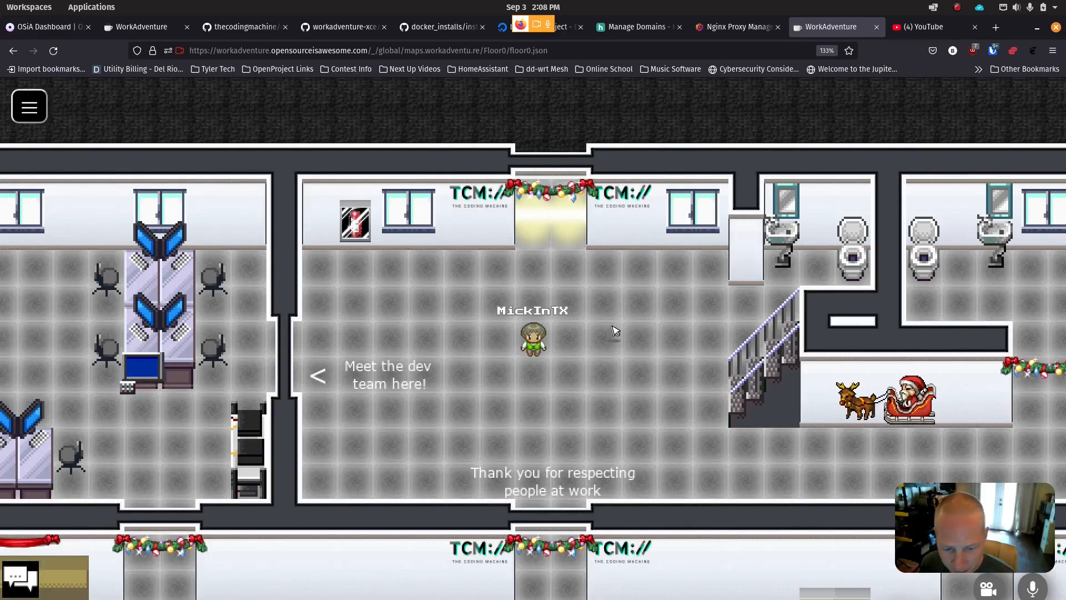
# Step: Walk the avatar left, right, up and down around the starting spot
pyautogui.press('Left')
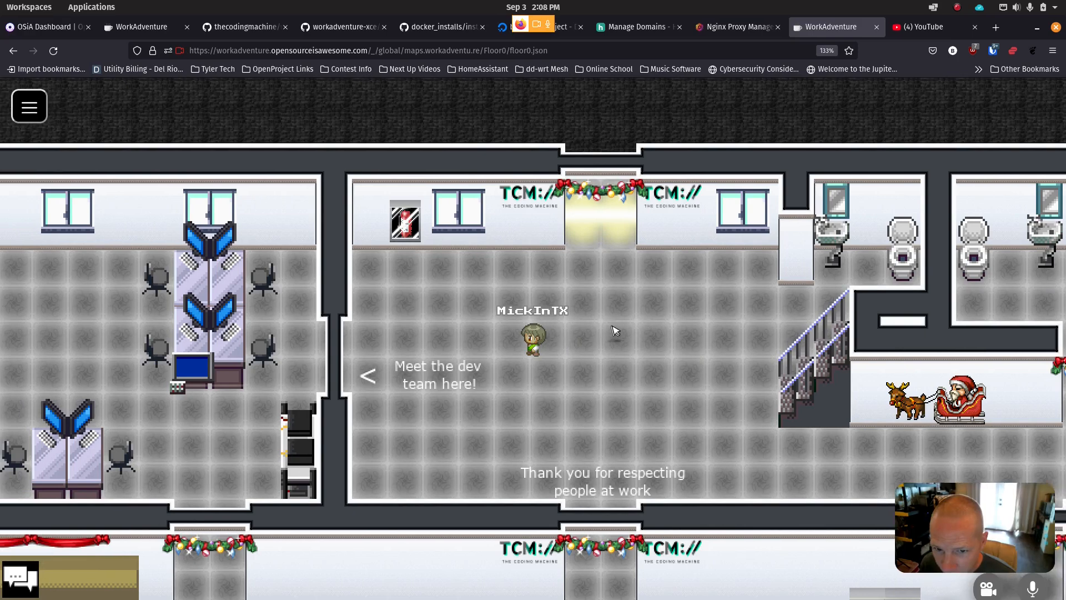
pyautogui.press('Right')
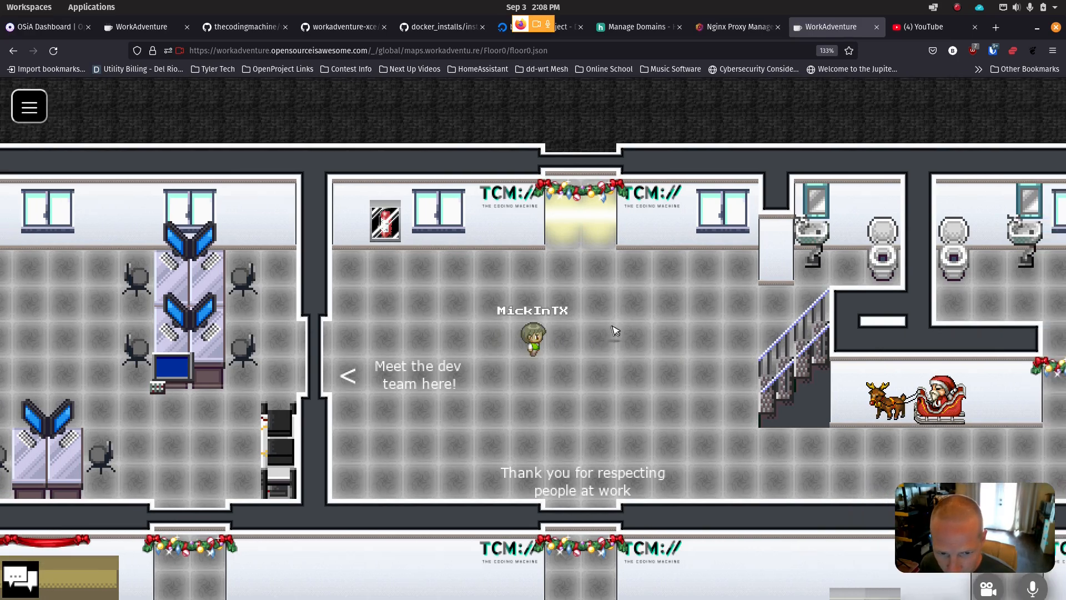
pyautogui.press('Up')
pyautogui.press('Down')
pyautogui.press('Right')
pyautogui.press('Left')
pyautogui.press('Up')
pyautogui.press('Down')
pyautogui.press('Down')
pyautogui.press('Left')
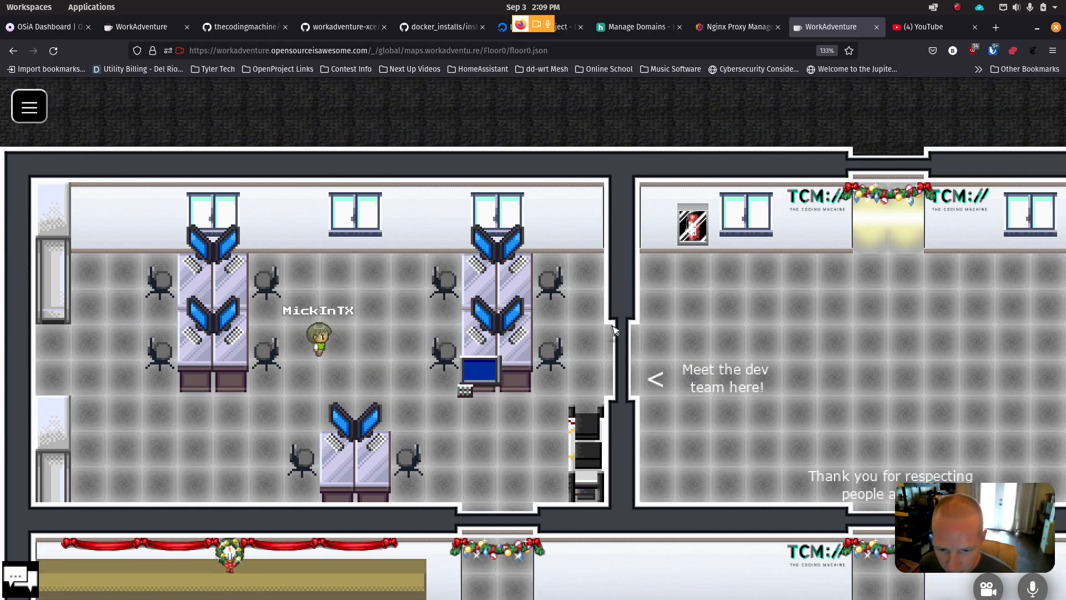
# Step: Walk through the doorway and nearby rooms into the area that starts a video call
pyautogui.press('Right')
pyautogui.press('Up')
pyautogui.press('Right')
pyautogui.press('Right')
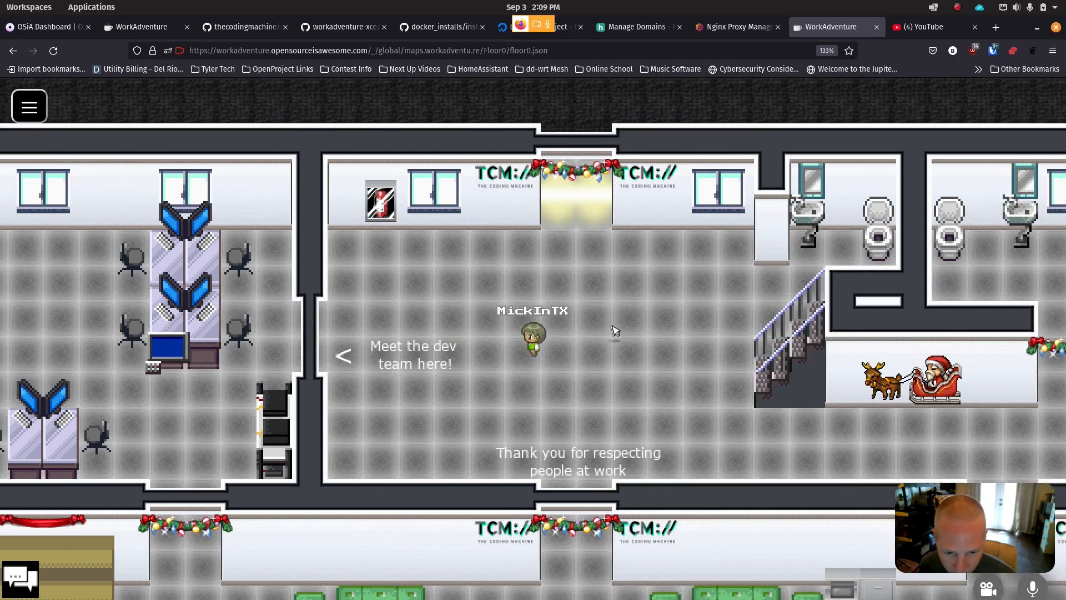
pyautogui.press('Down')
pyautogui.press('Up')
pyautogui.press('Left')
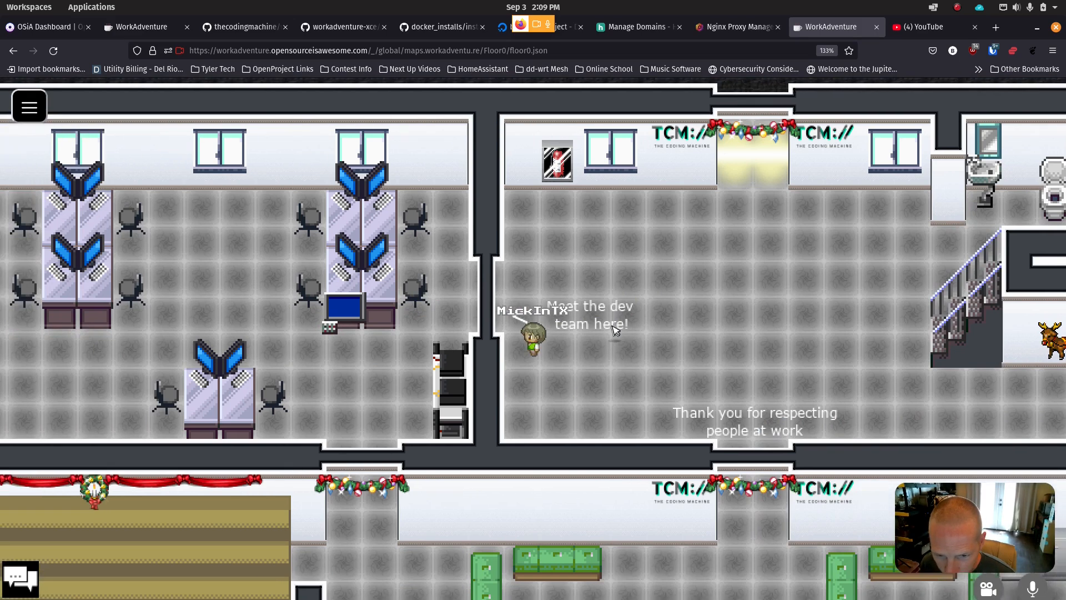
pyautogui.press('Left')
pyautogui.press('Down')
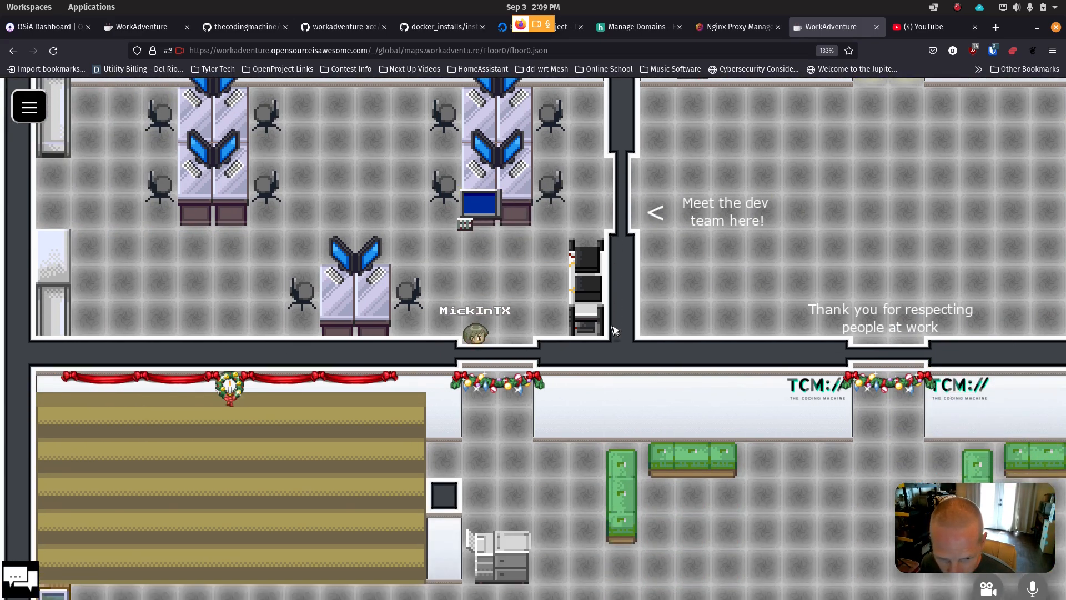
pyautogui.press('Right')
pyautogui.press('Down')
pyautogui.press('Up')
pyautogui.press('Left')
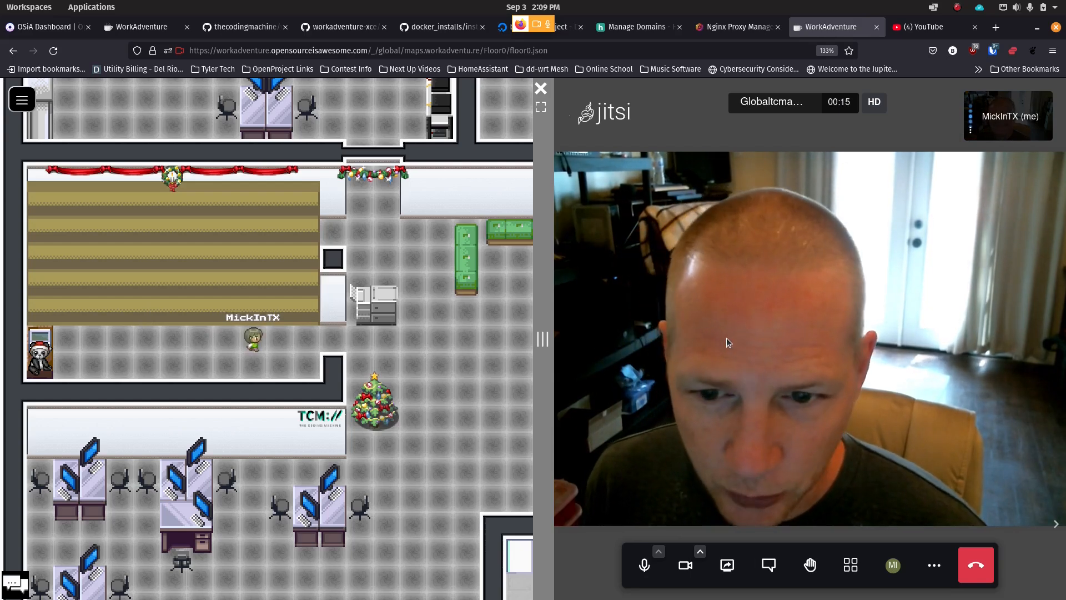
# Step: Leave the call area, cross the hallway through the doorway, and take the stairs up
pyautogui.press('Right')
pyautogui.press('Right')
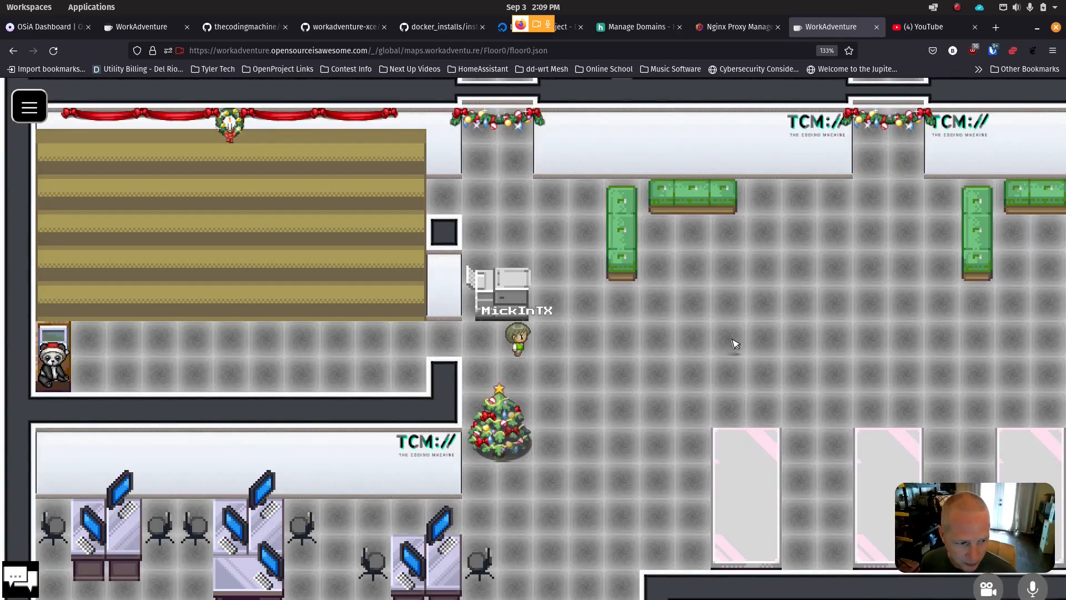
pyautogui.press('Right')
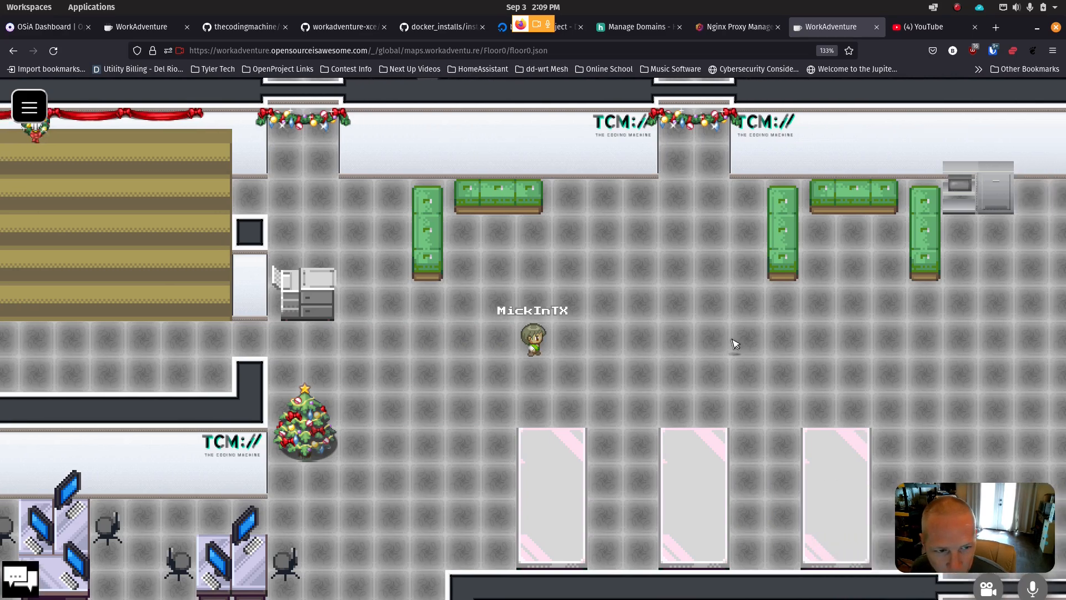
pyautogui.press('Right')
pyautogui.press('Up')
pyautogui.press('Left')
pyautogui.press('Up')
pyautogui.press('Up')
pyautogui.press('Right')
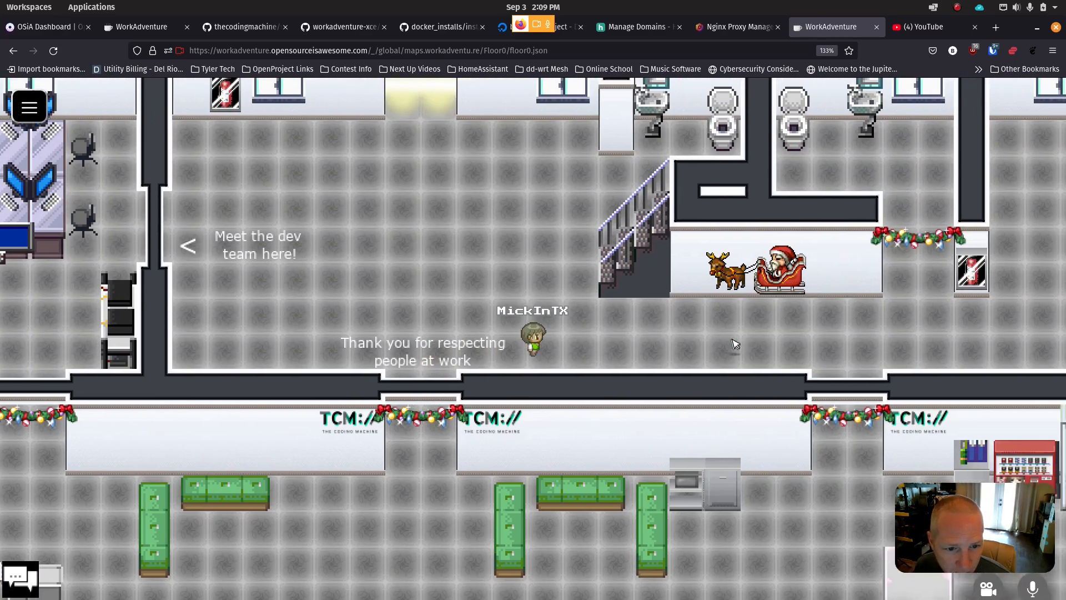
pyautogui.press('Up')
pyautogui.press('Right')
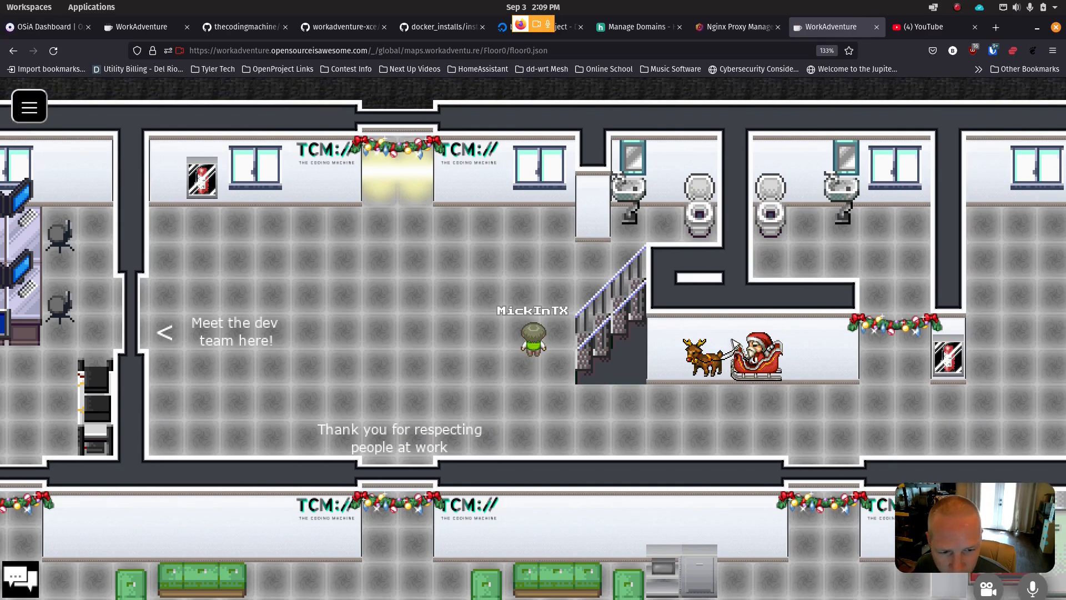
pyautogui.press('Right')
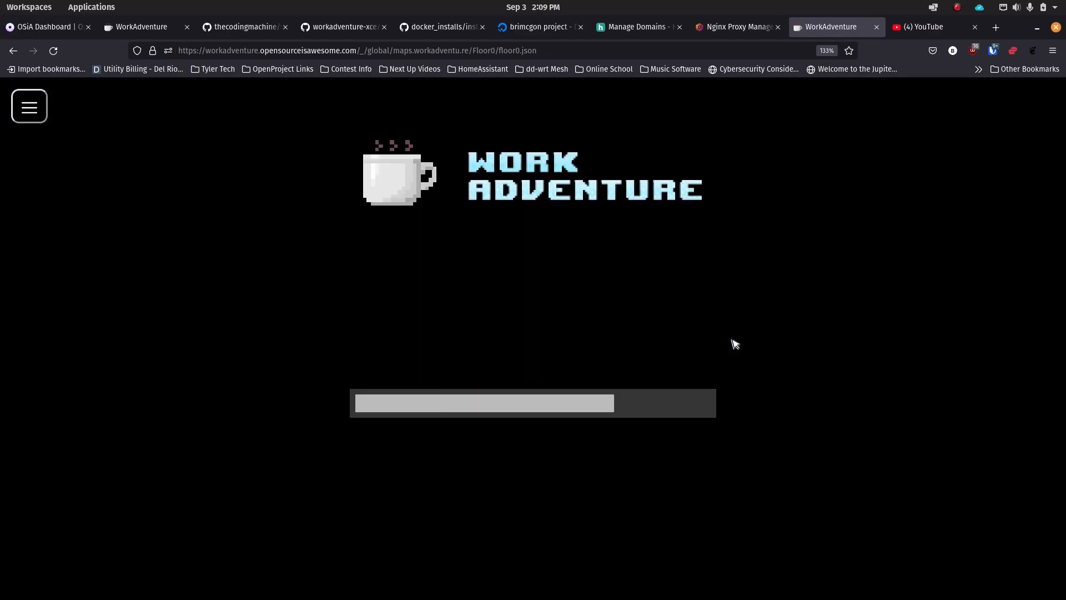
# Step: Walk MickInTX past the Christmas tree, along the corridor and into the office doorway below
pyautogui.press('Down')
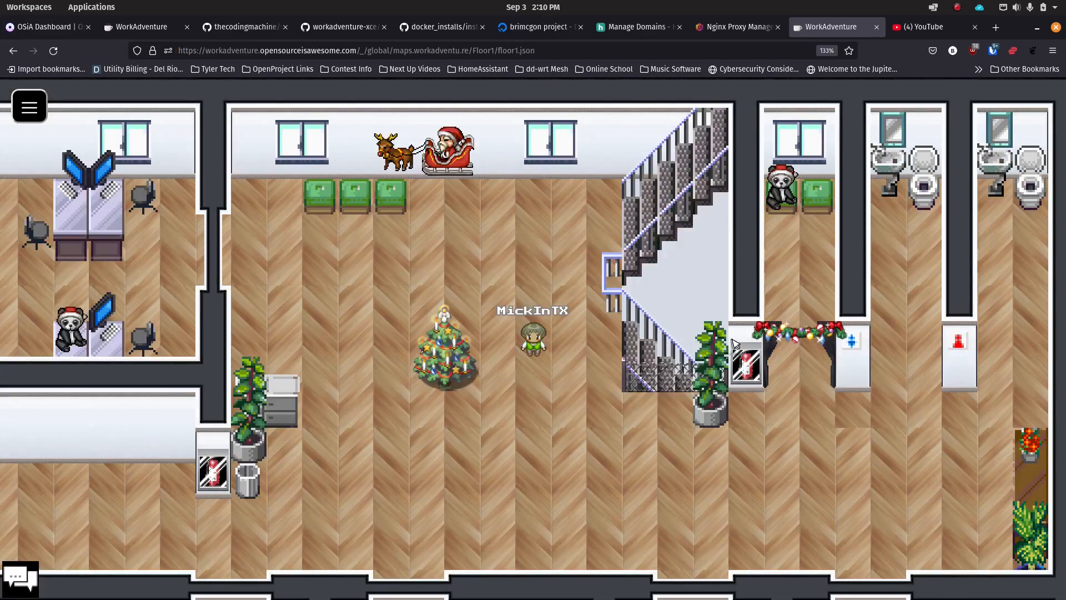
pyautogui.press('Up')
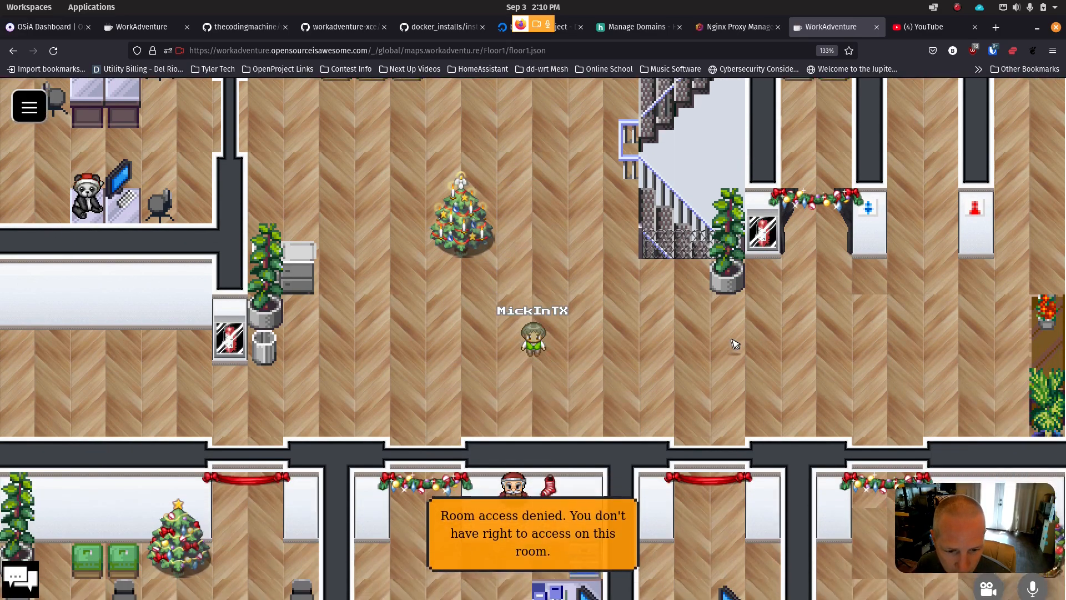
pyautogui.press('Down')
pyautogui.press('Left')
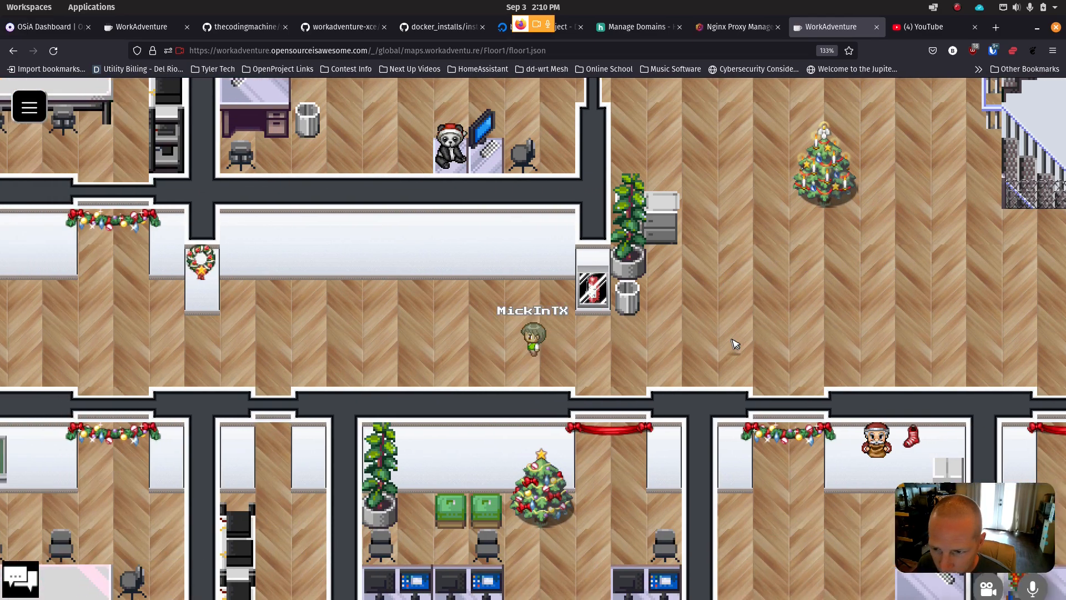
pyautogui.press('Left')
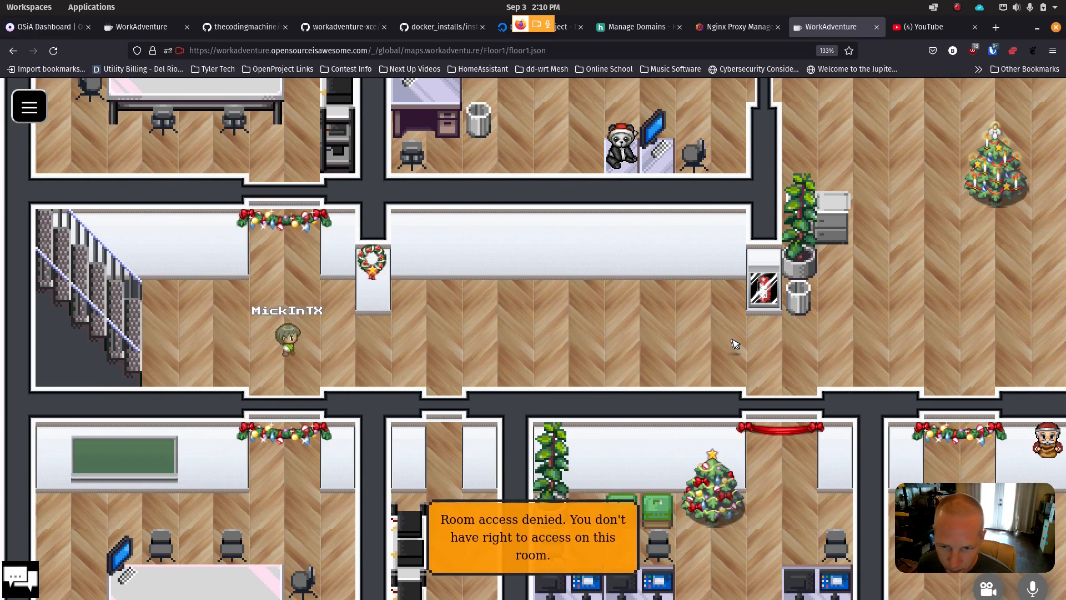
pyautogui.press('Right')
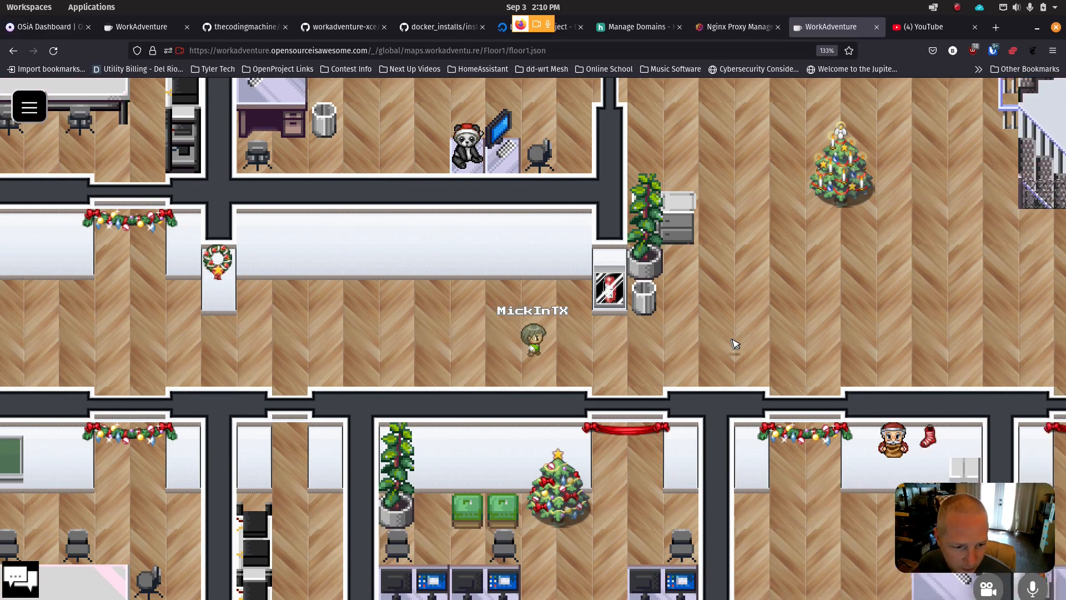
pyautogui.press('Right')
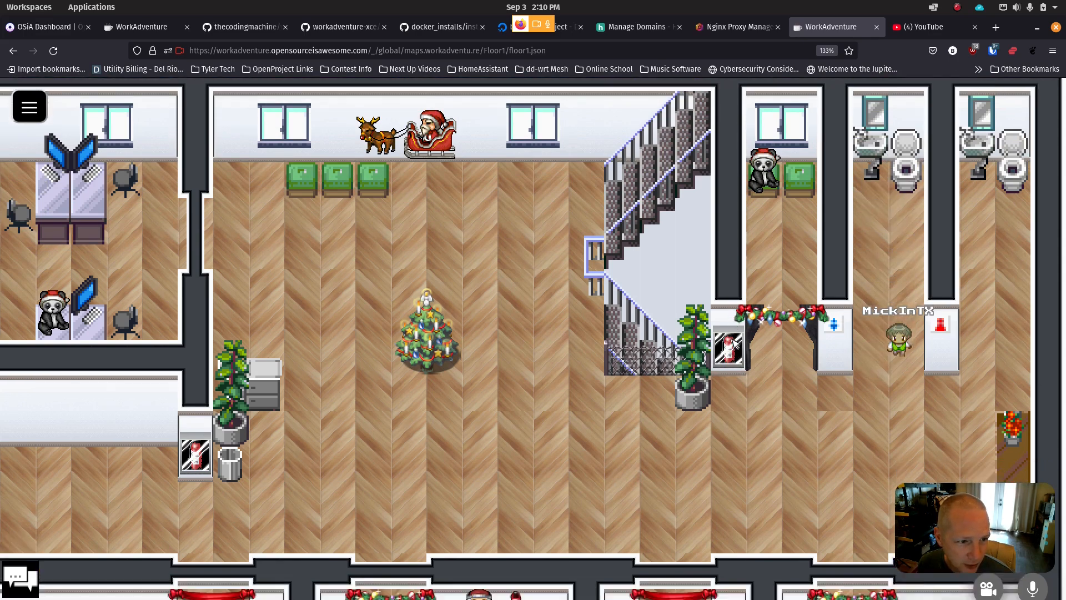
pyautogui.press('Down')
pyautogui.press('Left')
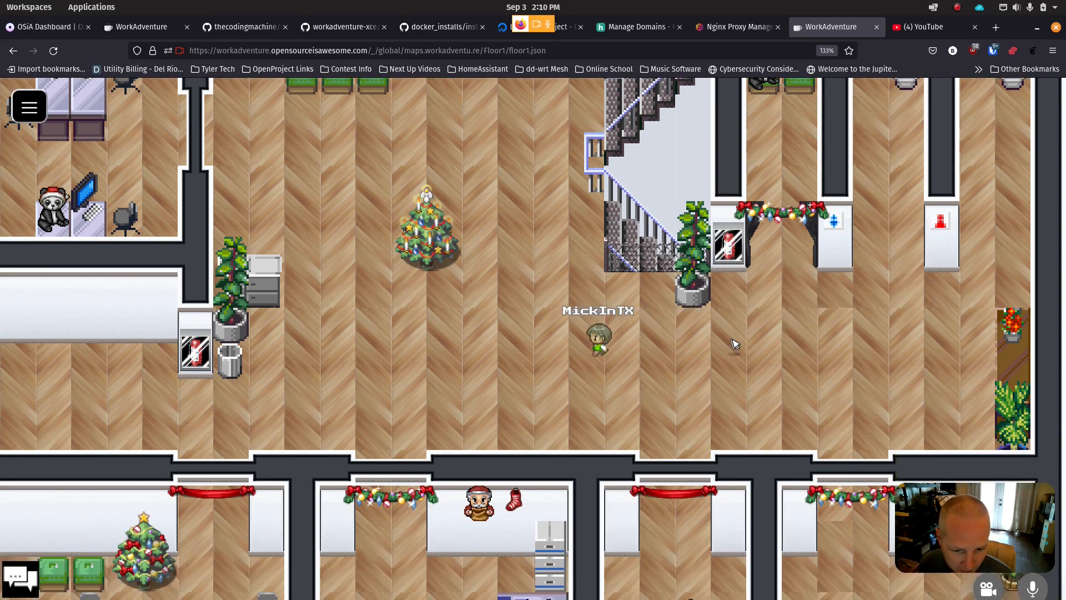
pyautogui.press('Down')
pyautogui.press('Right')
pyautogui.press('Down')
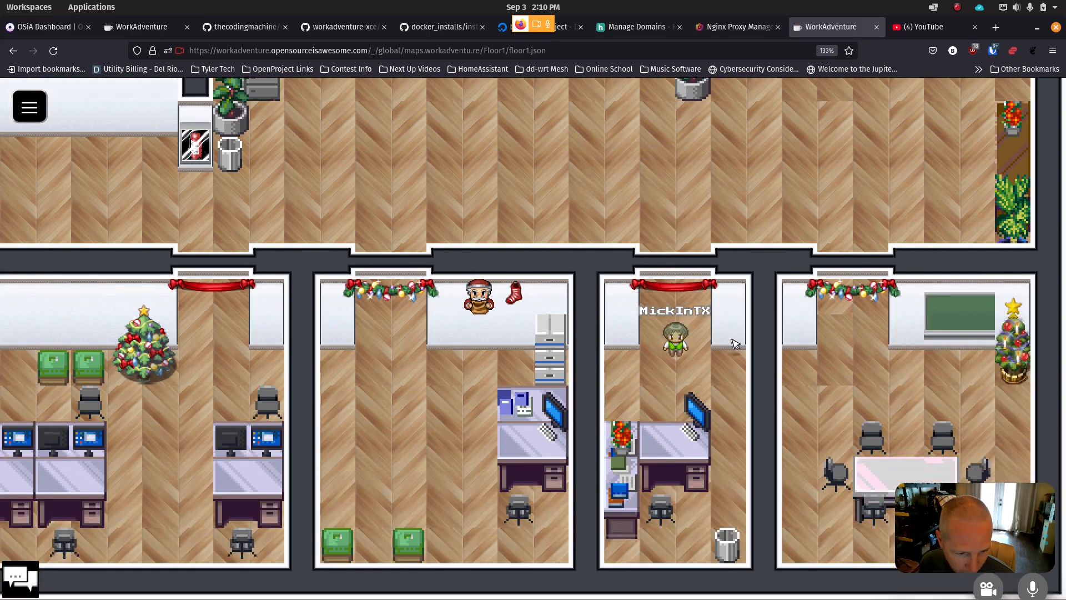
# Step: Bring MickInTX back along the hall to stand beside ThisIsMeToo near the tree
pyautogui.press('Up')
pyautogui.press('Left')
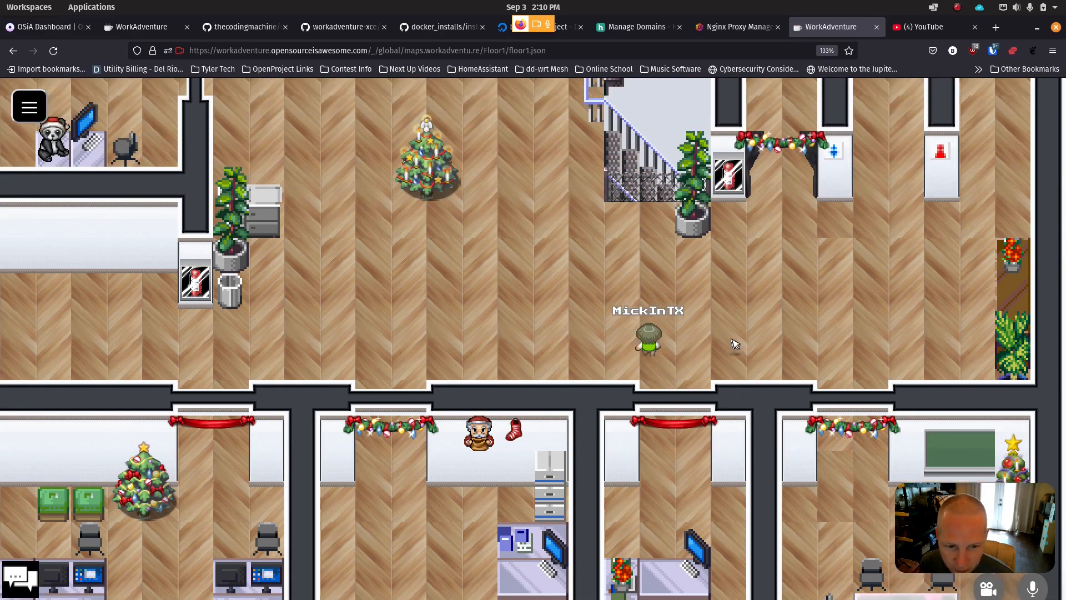
pyautogui.press('Left')
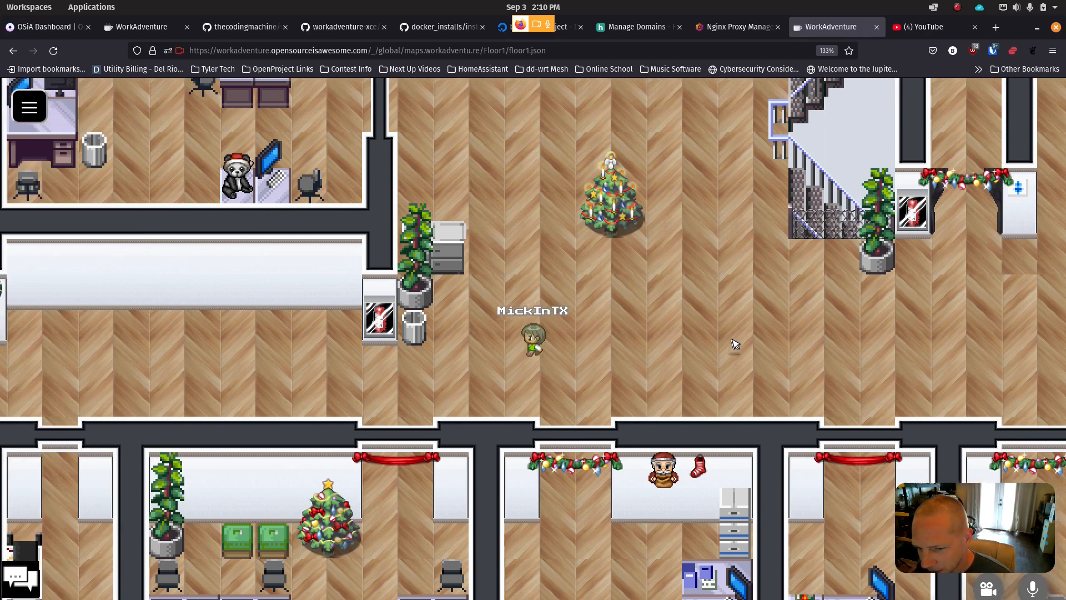
pyautogui.press('Down')
pyautogui.press('Right')
pyautogui.press('Up')
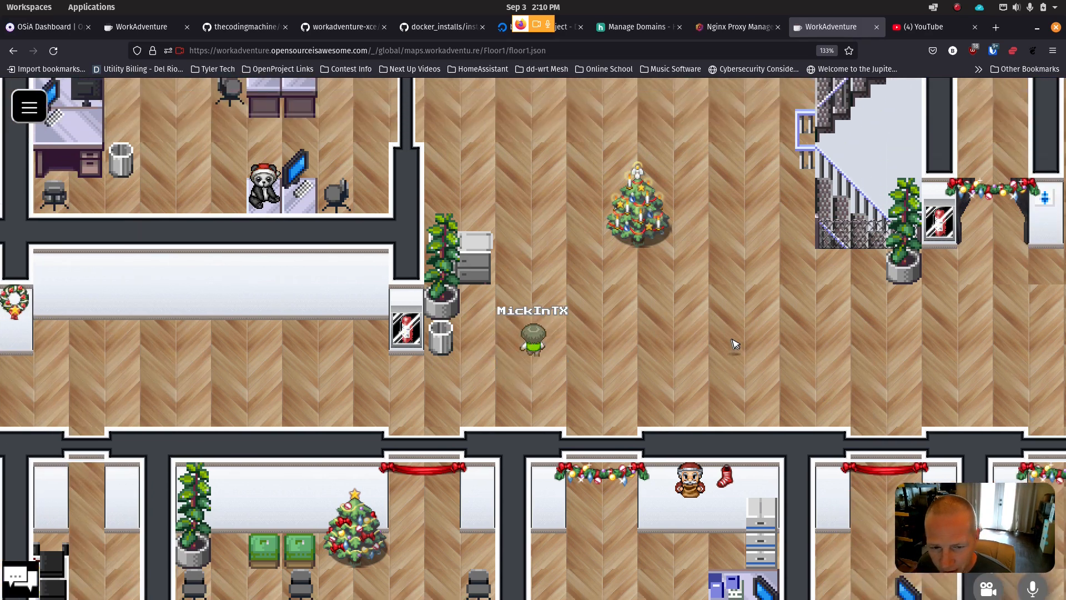
pyautogui.press('Up')
pyautogui.press('Left')
pyautogui.press('Right')
pyautogui.press('Right')
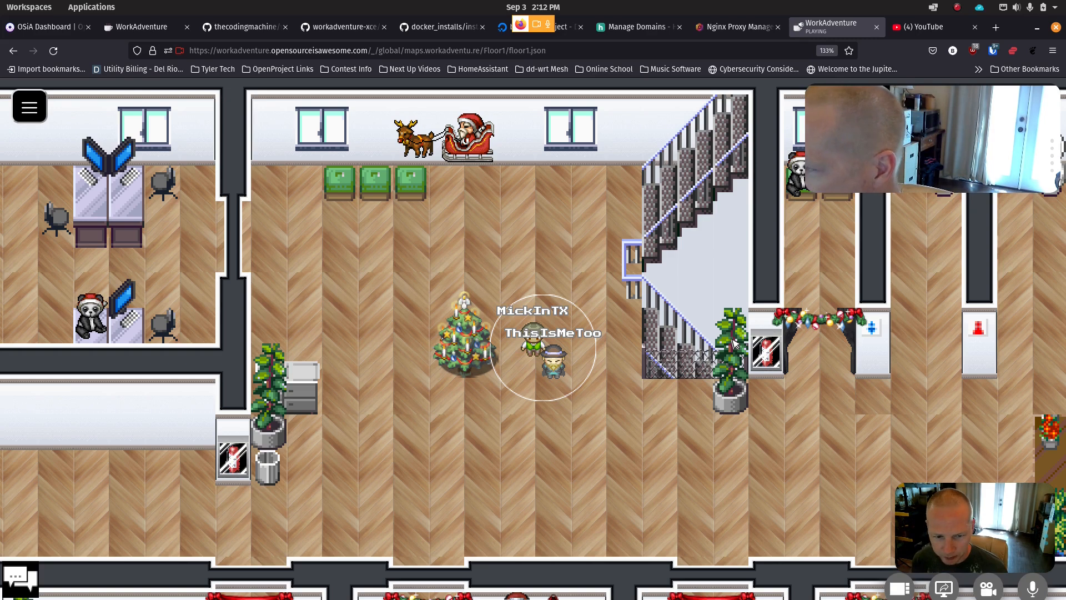
# Step: Walk MickInTX past the tree and west along the corridor into the meeting room's Jitsi zone
pyautogui.press('Up')
pyautogui.press('Up')
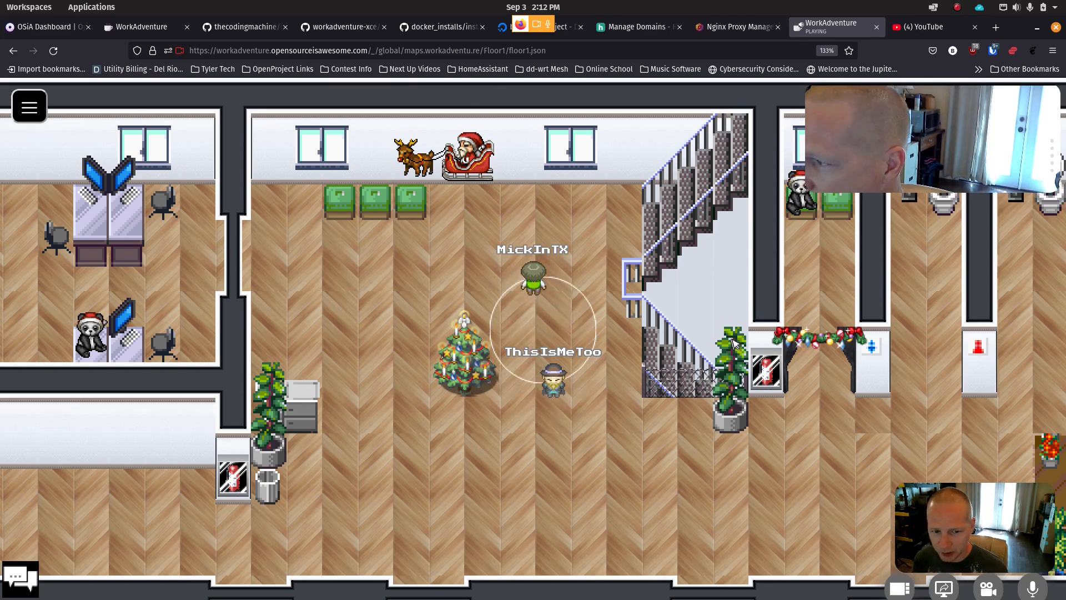
pyautogui.press('Left')
pyautogui.press('Down')
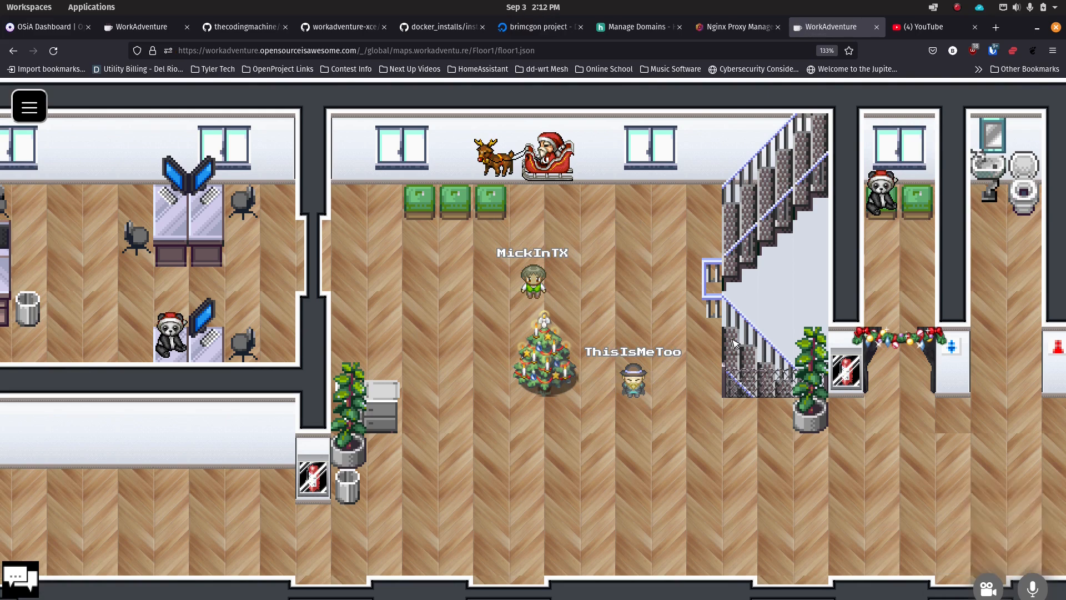
pyautogui.press('Left')
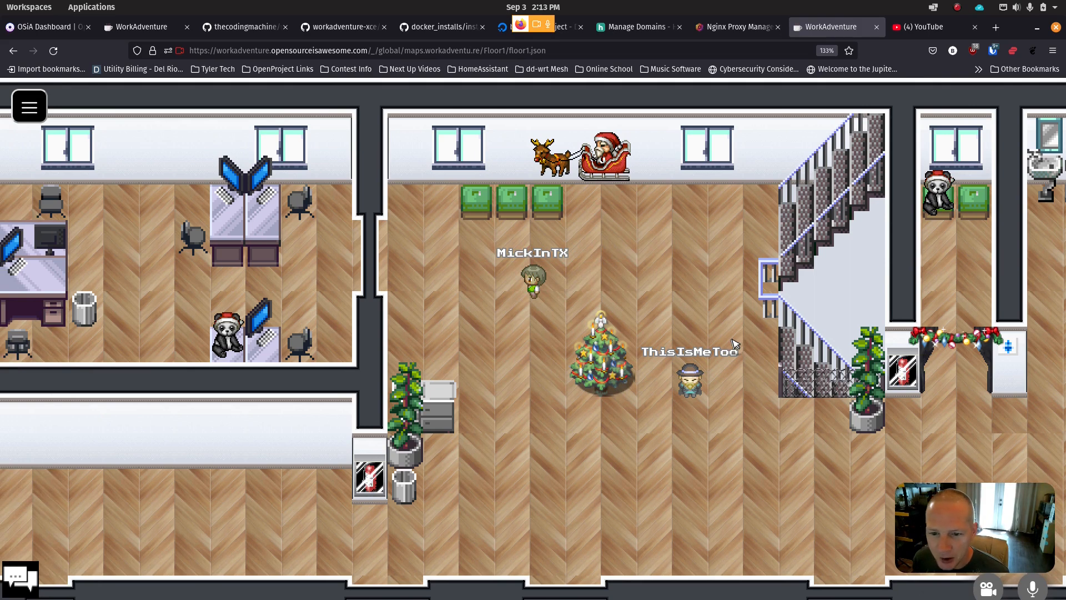
pyautogui.press('Down')
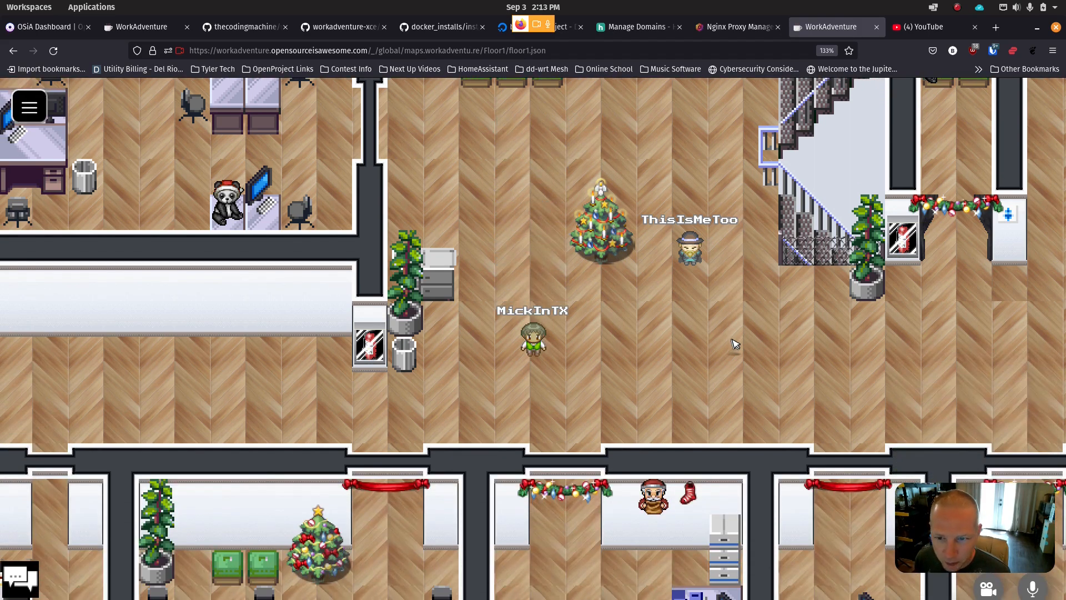
pyautogui.press('Left')
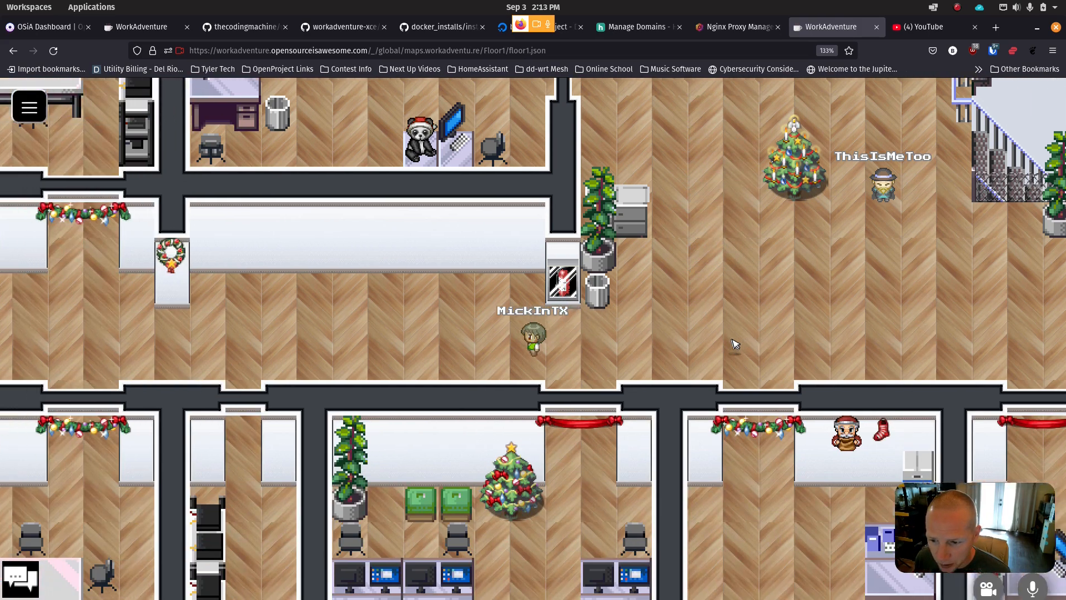
pyautogui.press('Left')
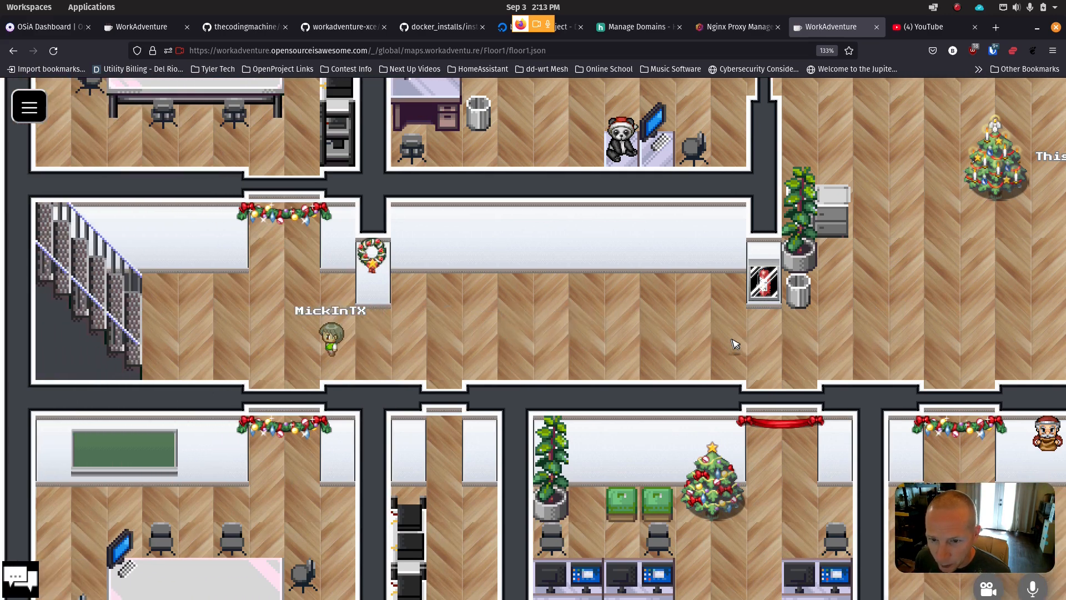
pyautogui.press('Up')
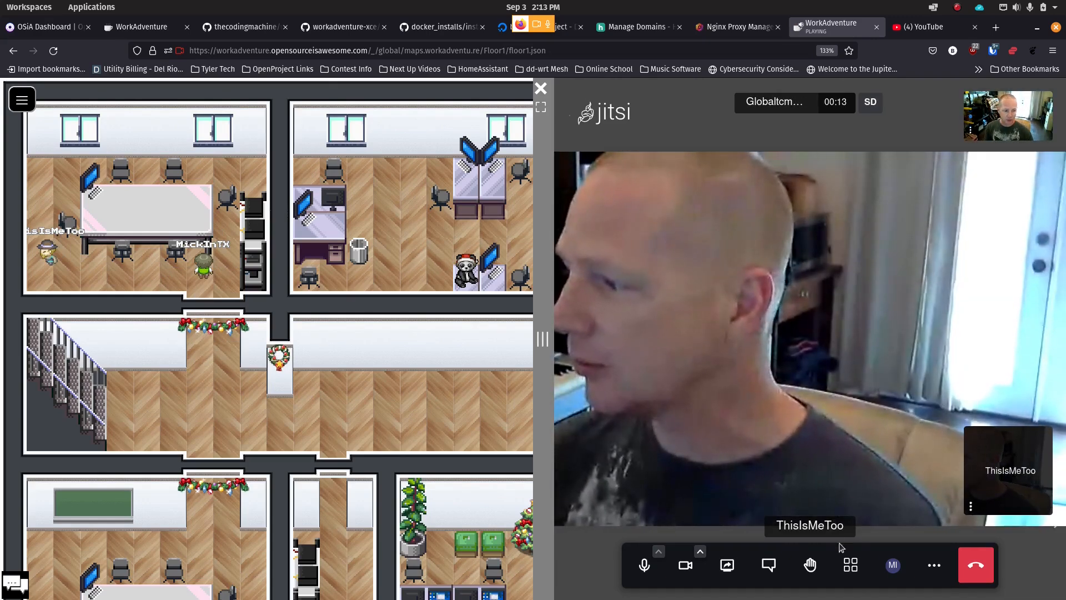
# Step: Switch Jitsi to tile view, bring up the avatar's emote wheel, and close the call panel
pyautogui.click(851, 565)
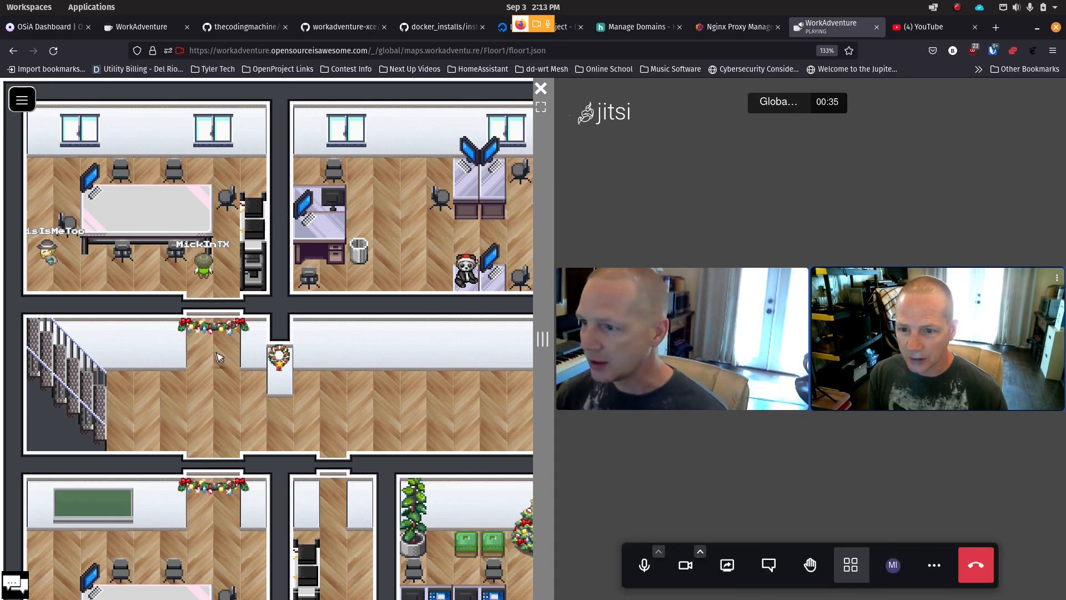
pyautogui.click(213, 273)
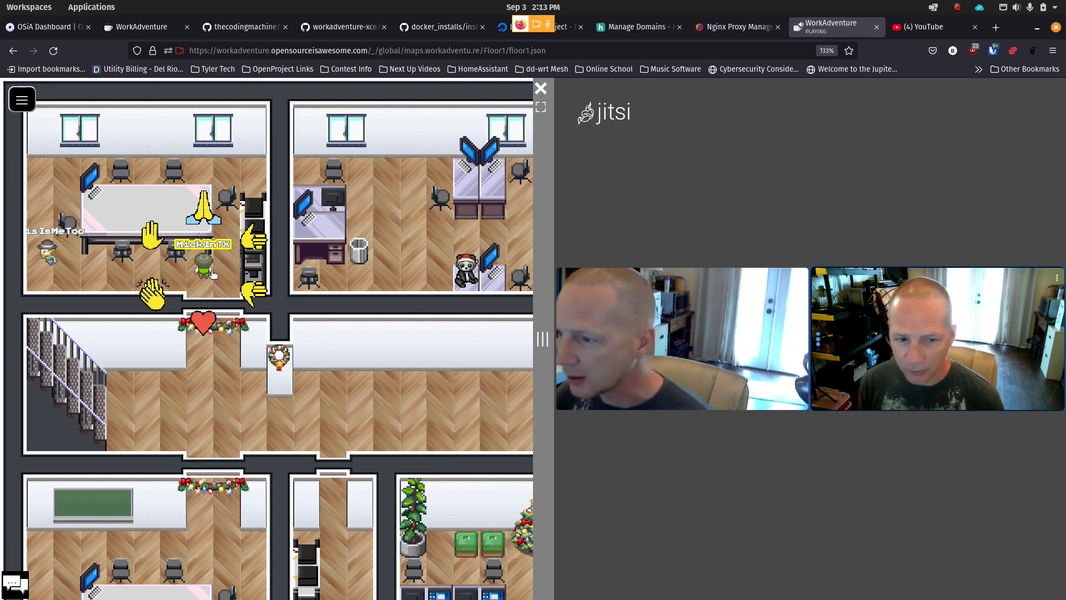
pyautogui.click(538, 88)
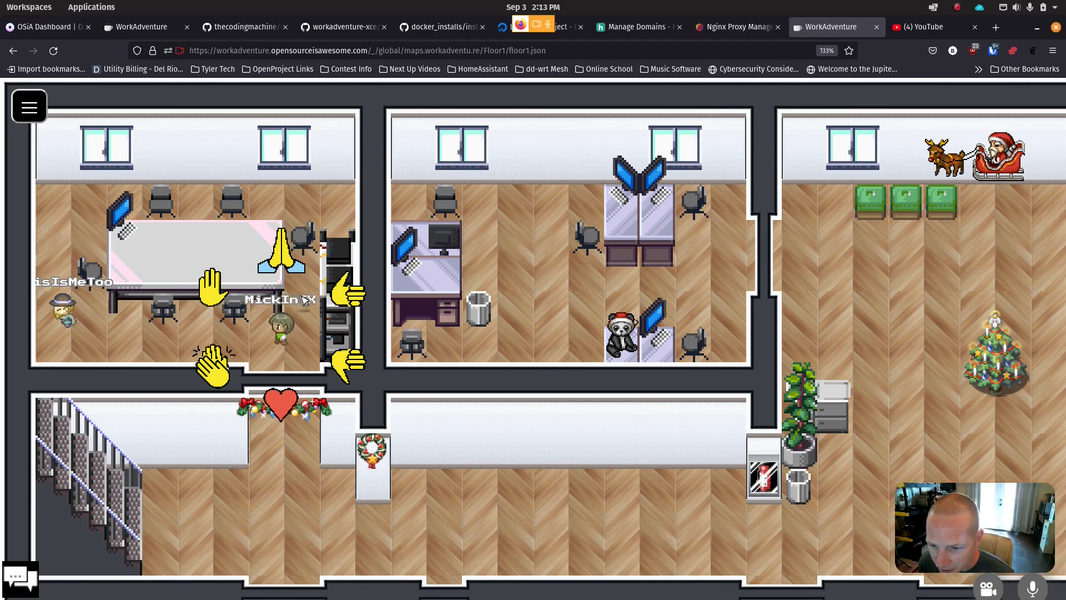
# Step: Send a clap reaction from MickInTX and bring the emote wheel back up
pyautogui.press('Right')
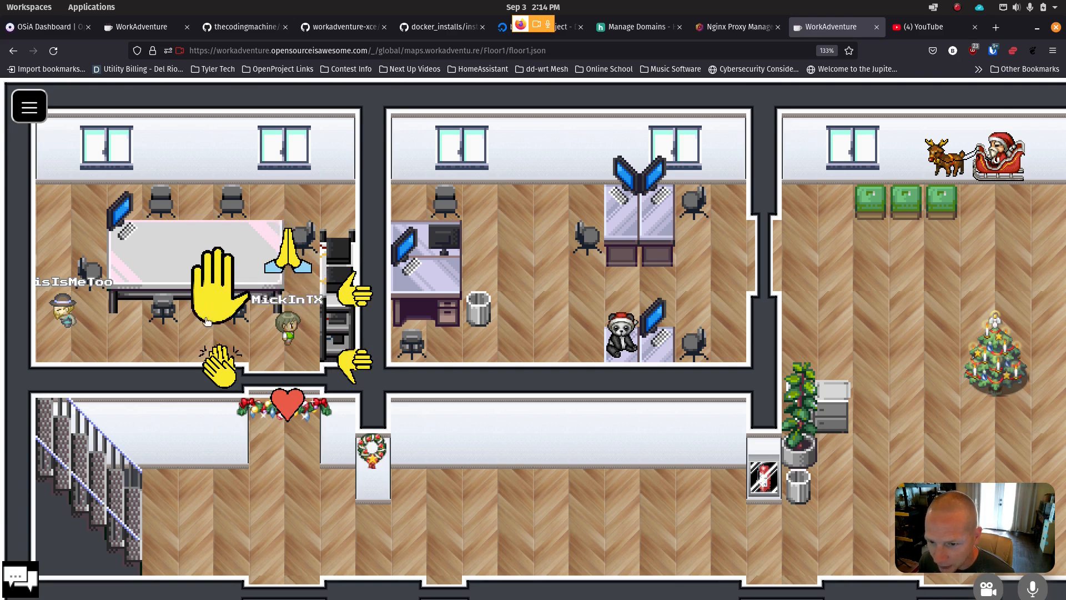
pyautogui.click(228, 362)
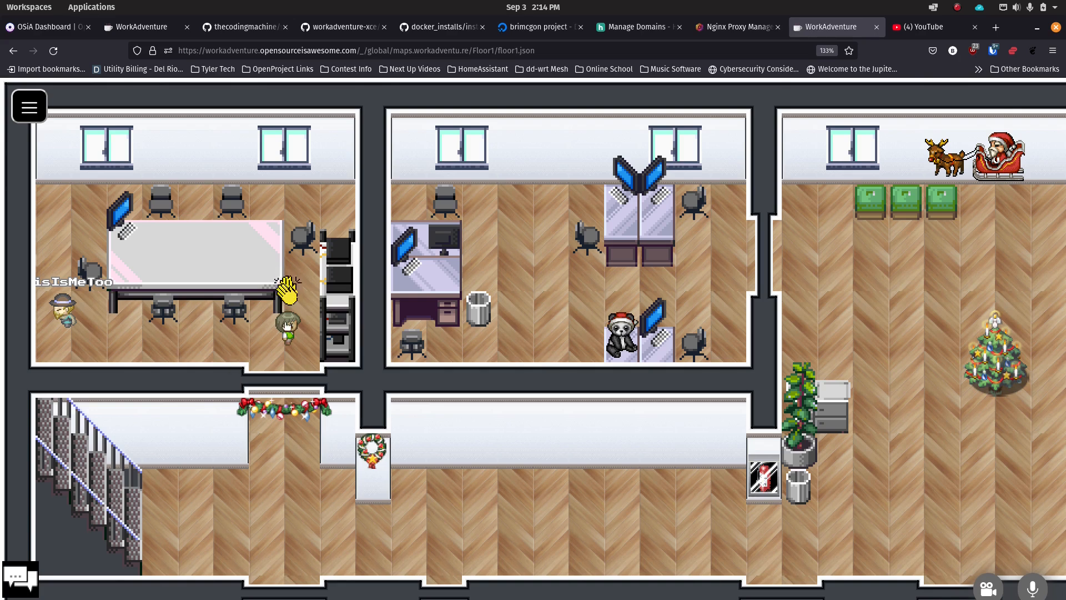
pyautogui.click(289, 328)
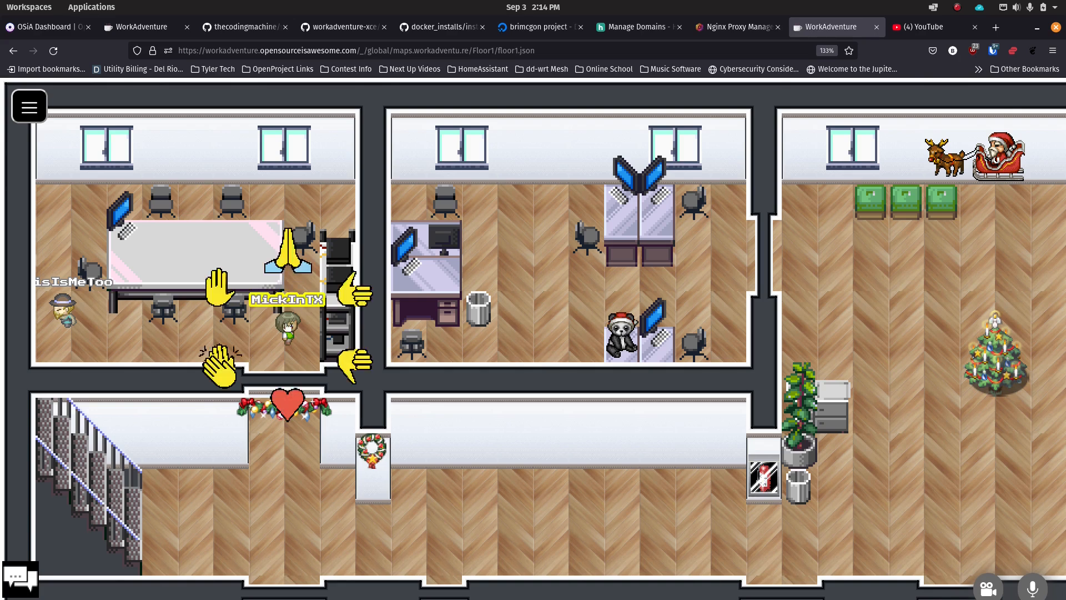
pyautogui.press('Down')
pyautogui.press('Right')
pyautogui.press('Down')
pyautogui.press('Right')
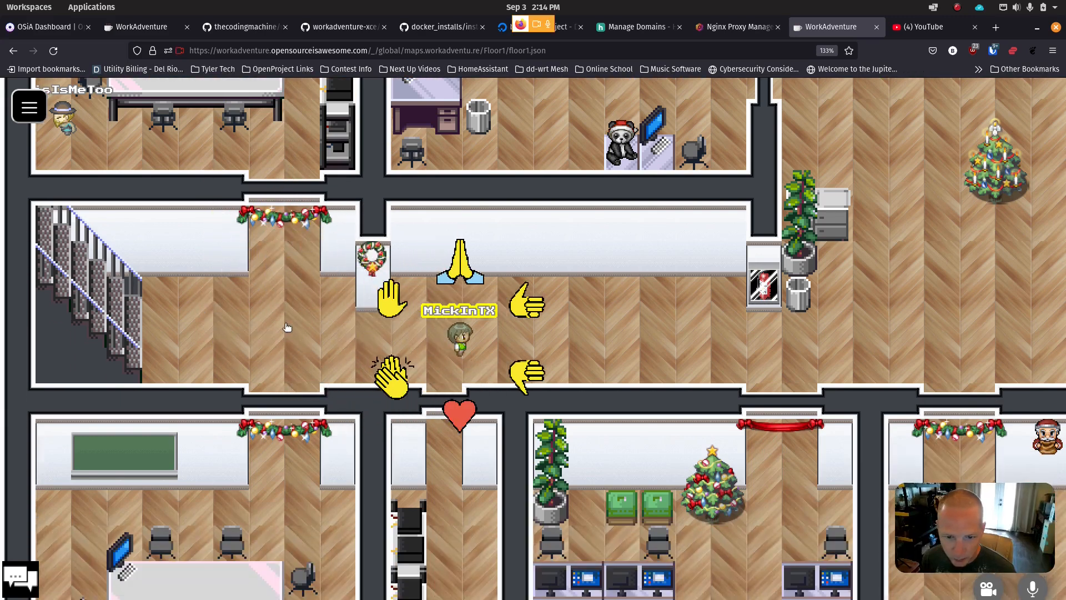
pyautogui.press('Right')
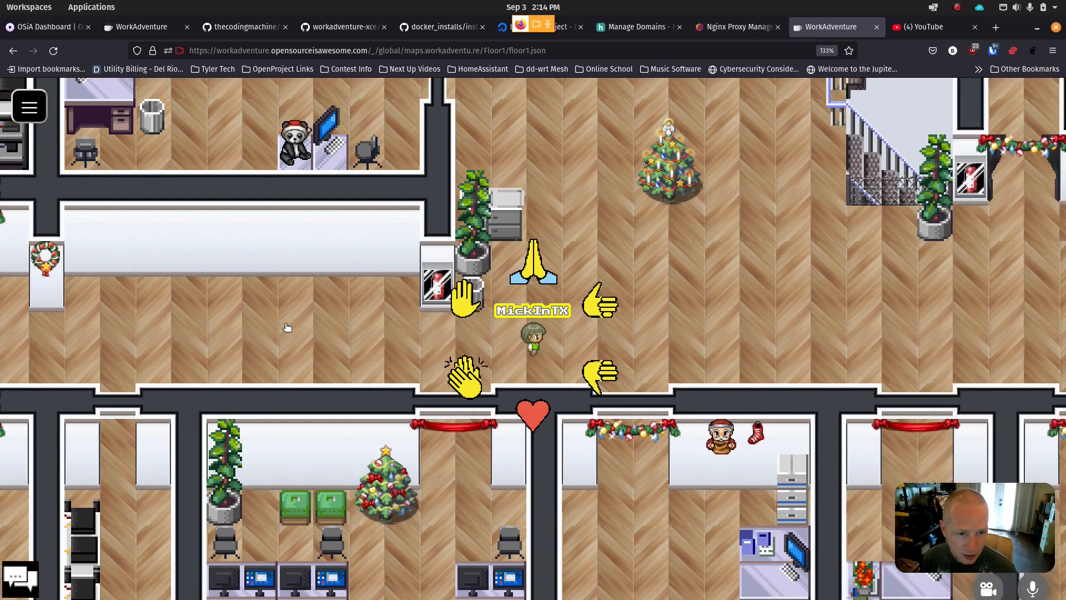
pyautogui.press('Up')
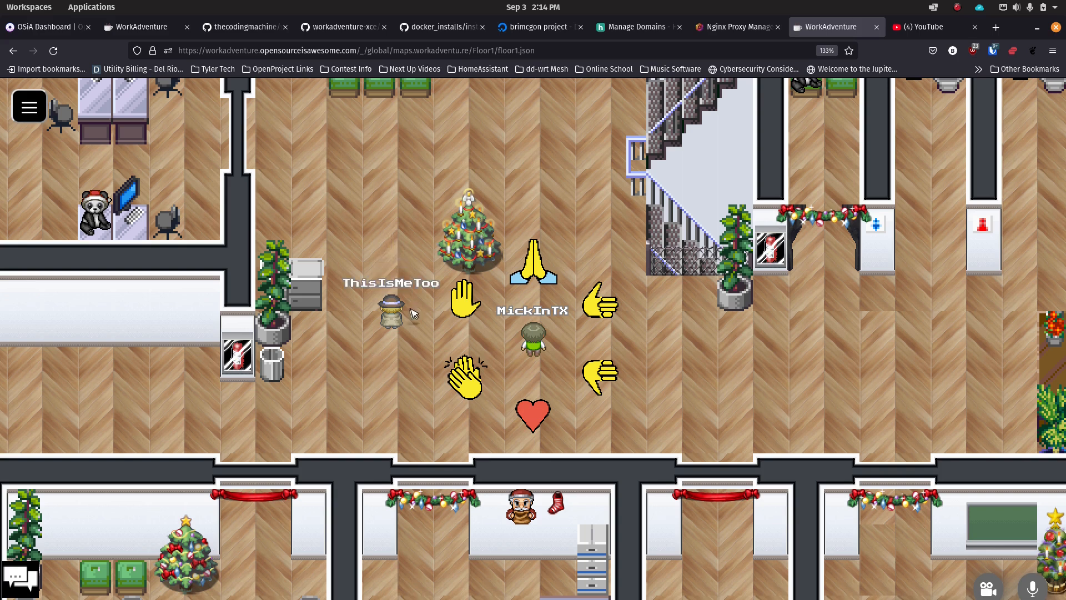
pyautogui.click(530, 336)
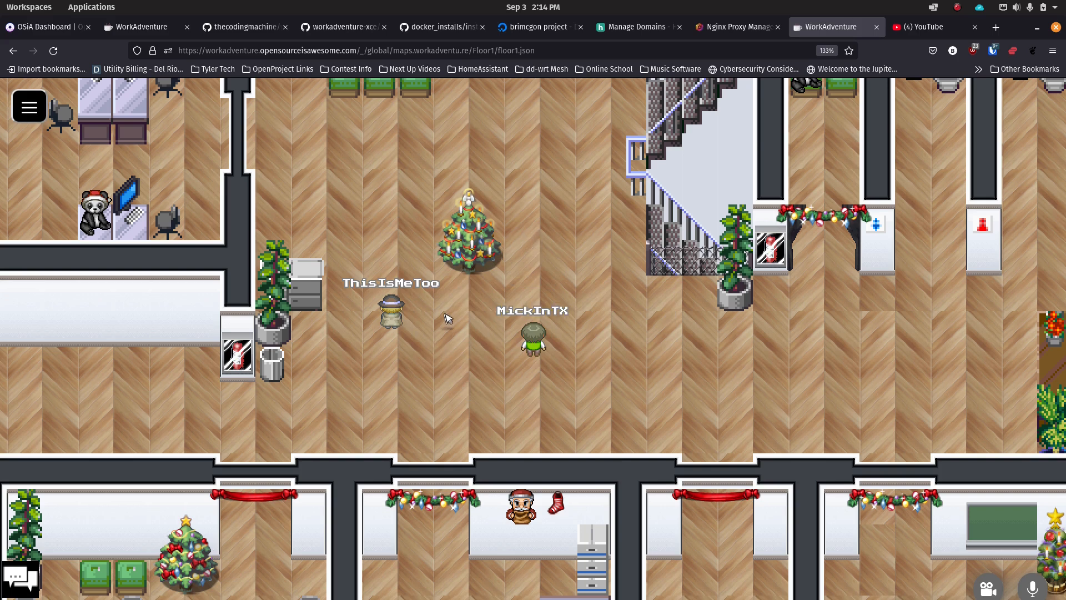
pyautogui.press('Left')
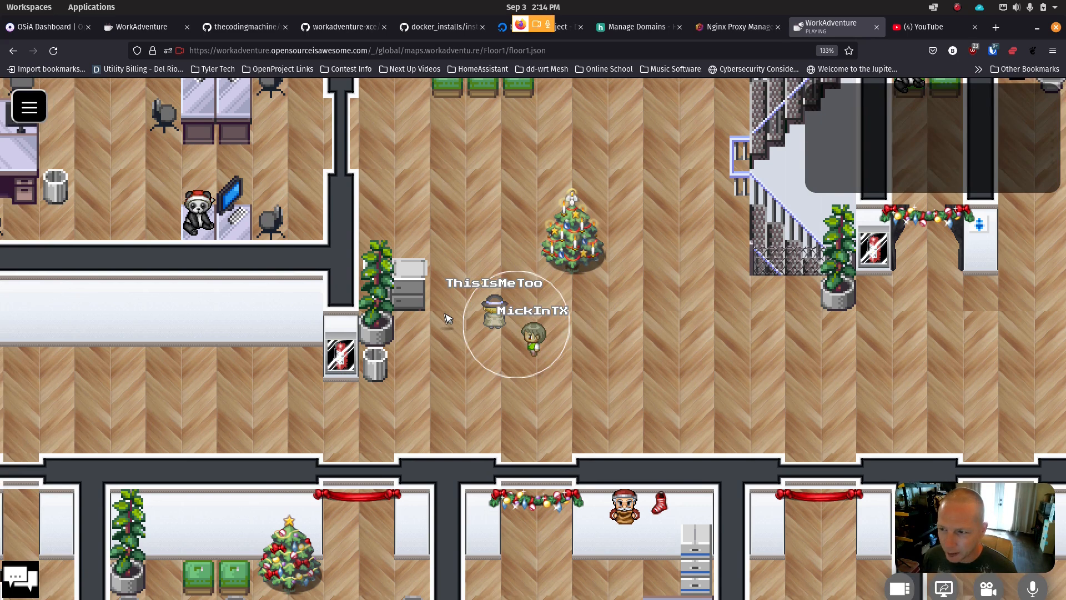